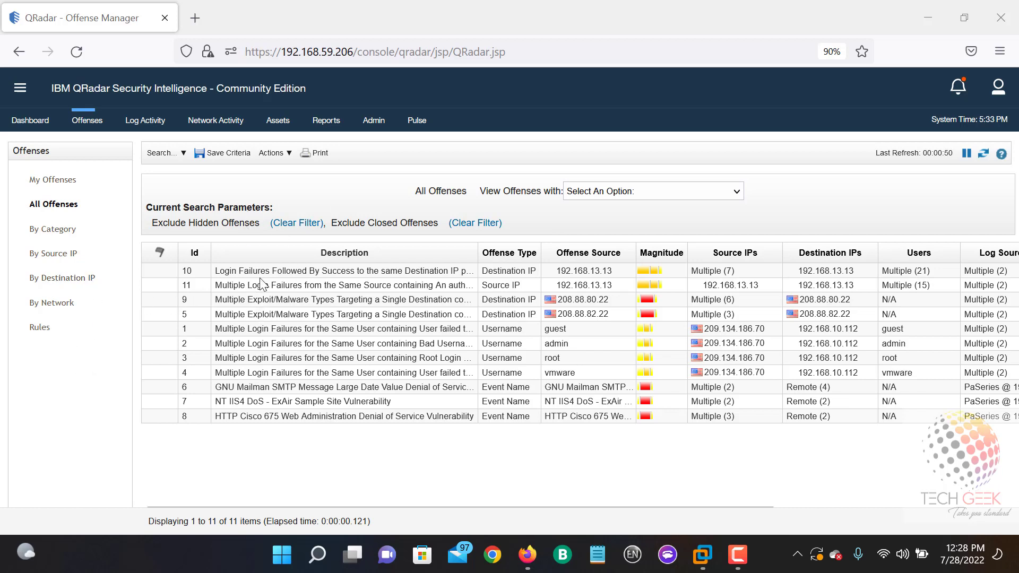
Step: Look over the list of all offenses and open the summary of offense 9
{"action": "left_click_drag", "start_coordinate": [261, 270], "coordinate": [264, 407]}
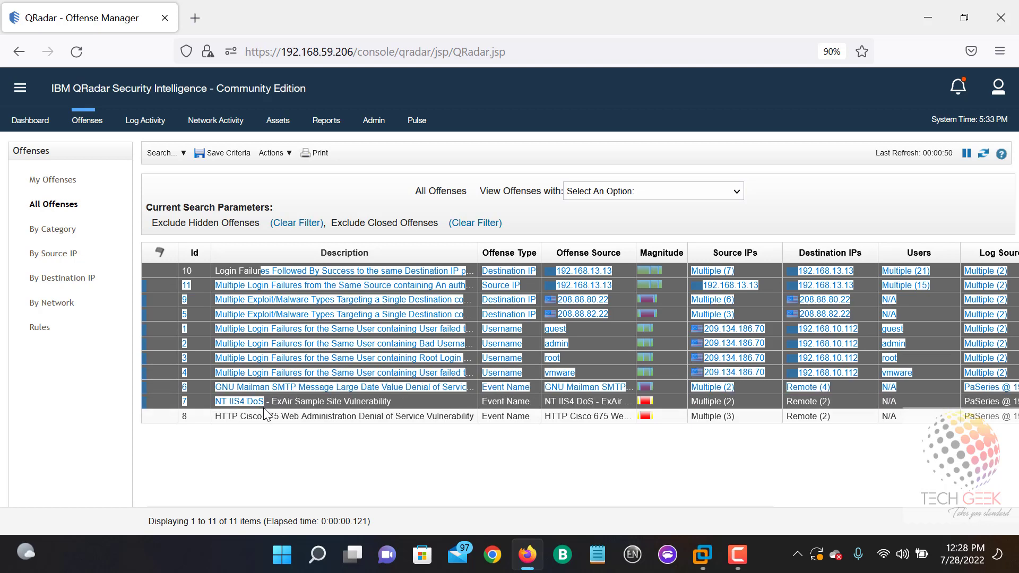
{"action": "left_click", "coordinate": [346, 467]}
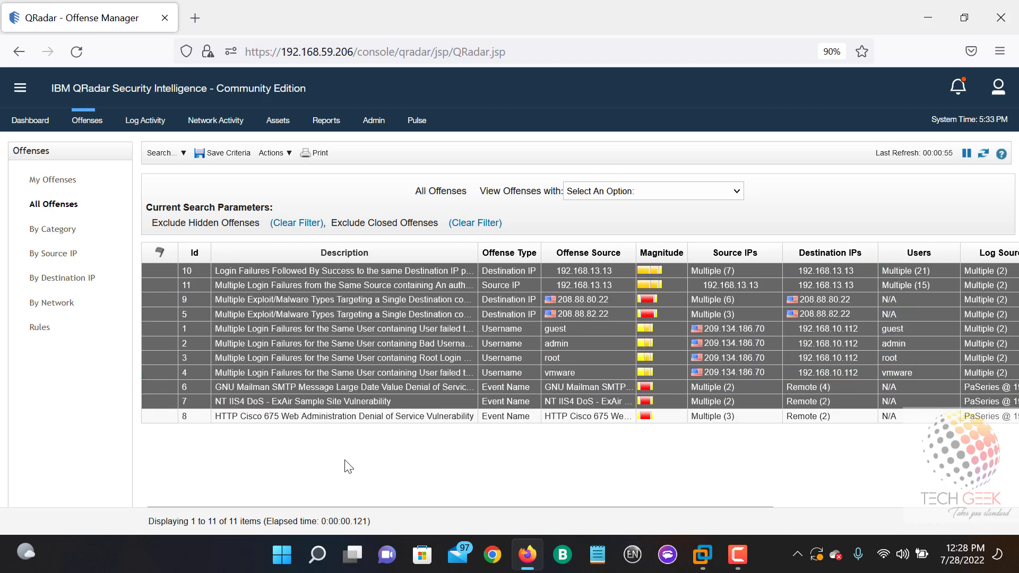
{"action": "left_click", "coordinate": [650, 305]}
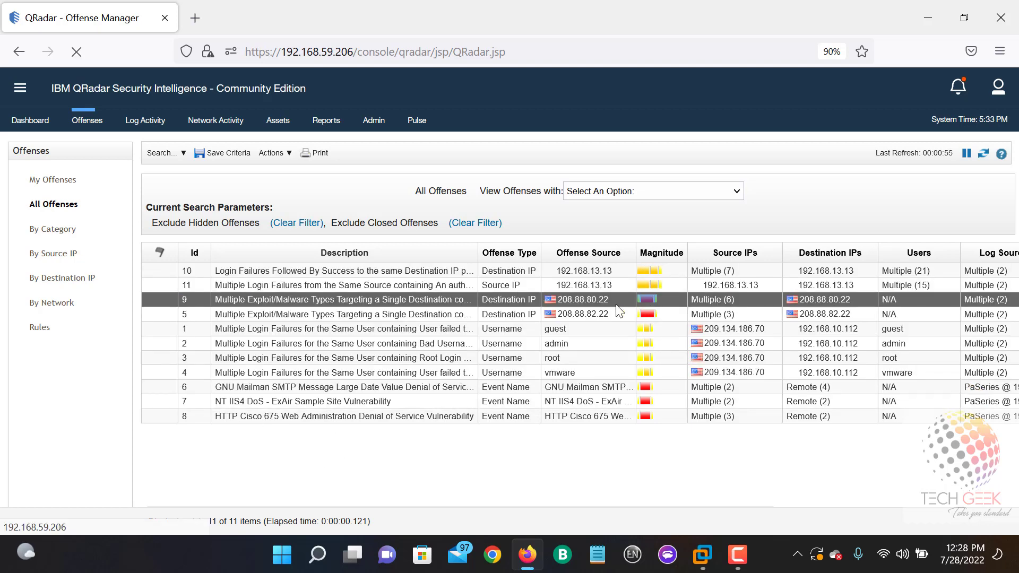
{"action": "double_click", "coordinate": [443, 300]}
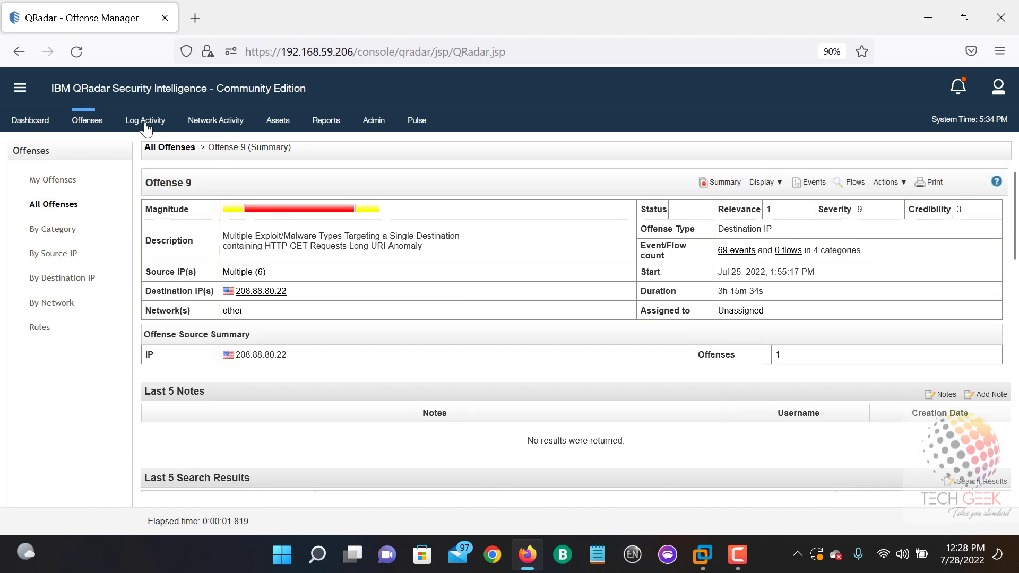
Step: Return to the list of all offenses and try to open the offense rules
{"action": "left_click", "coordinate": [75, 122]}
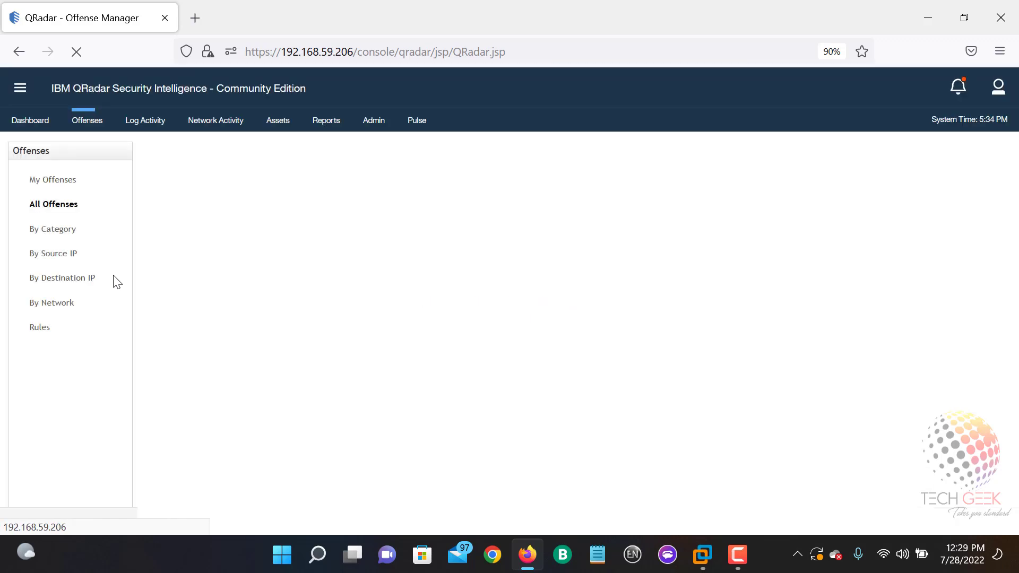
{"action": "left_click", "coordinate": [31, 334]}
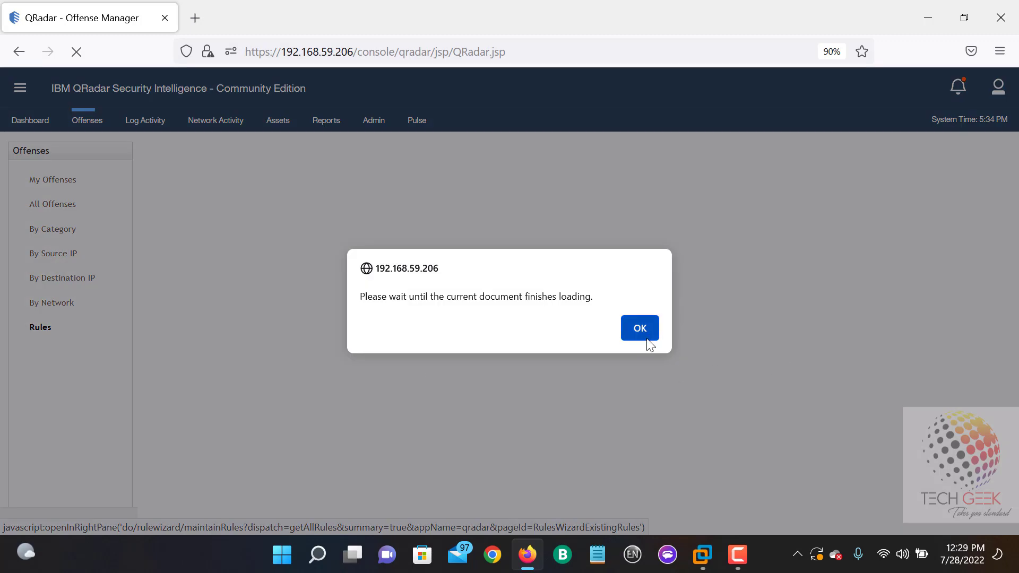
{"action": "left_click", "coordinate": [647, 338]}
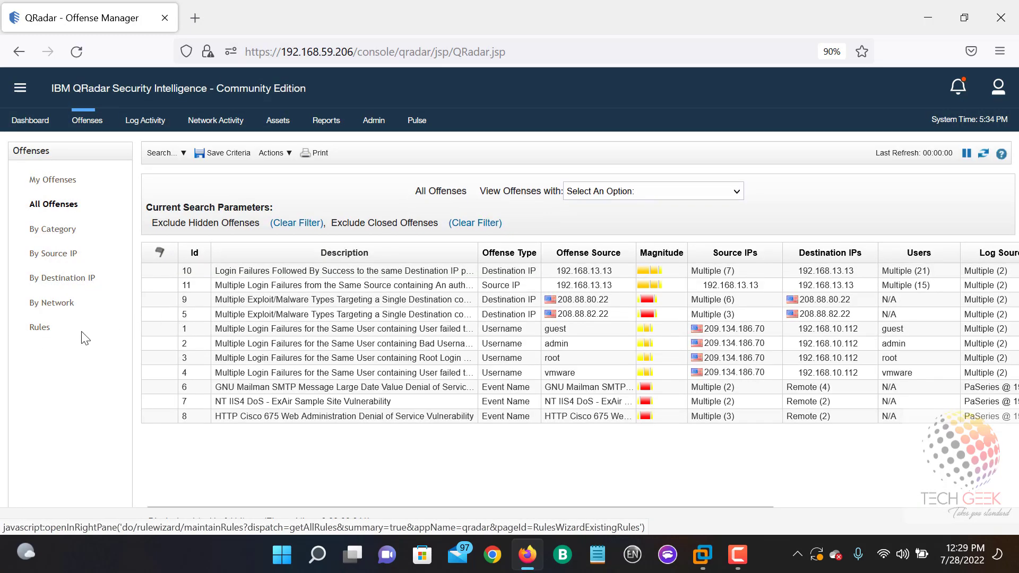
{"action": "left_click", "coordinate": [43, 329]}
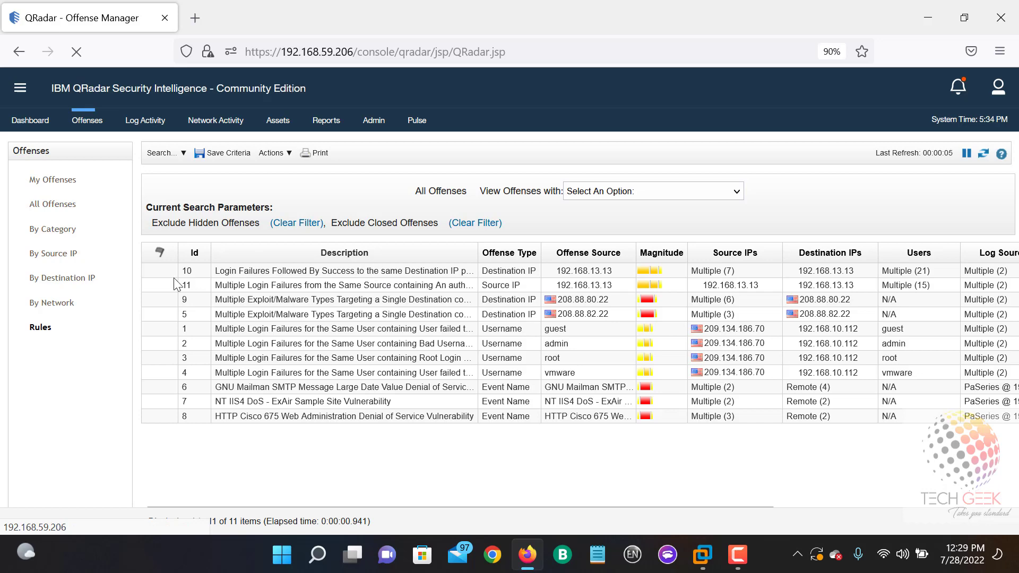
Step: Widen the Description column in the list of all offenses
{"action": "left_click_drag", "start_coordinate": [478, 258], "coordinate": [577, 258]}
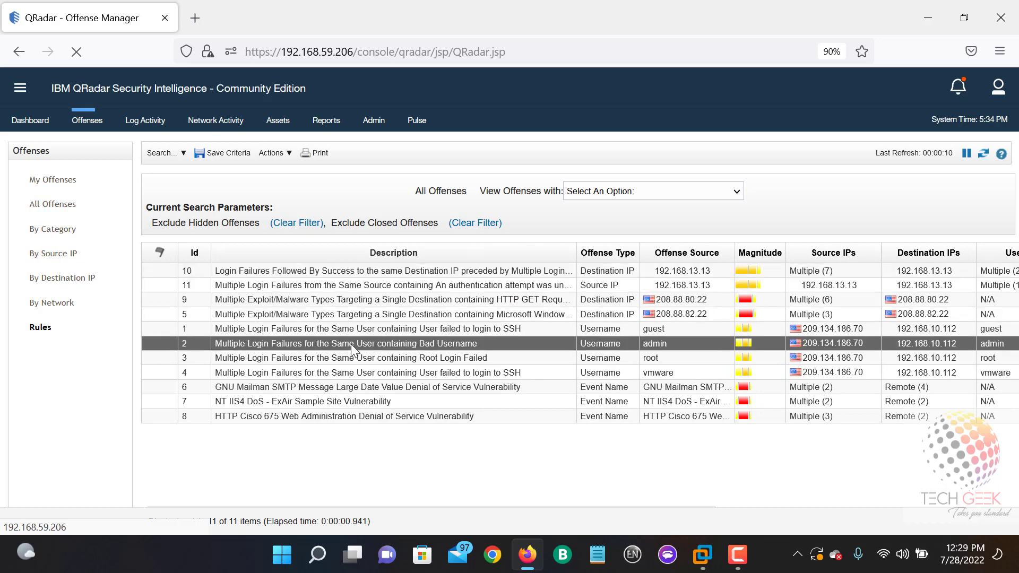
Step: Browse the offenses by network, destination IP, source IP and category, ending on the list of all offenses
{"action": "left_click", "coordinate": [54, 303]}
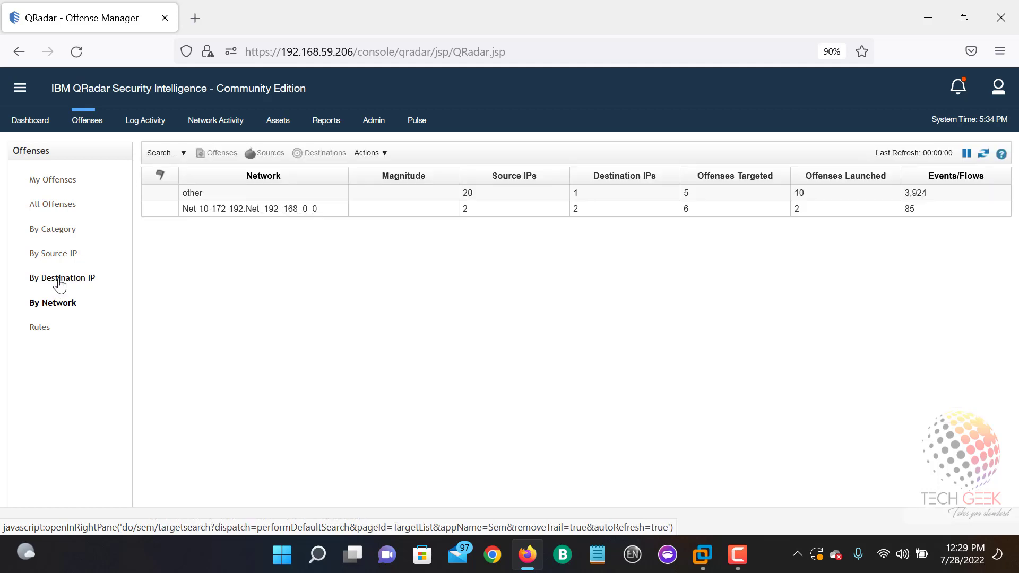
{"action": "left_click", "coordinate": [60, 282]}
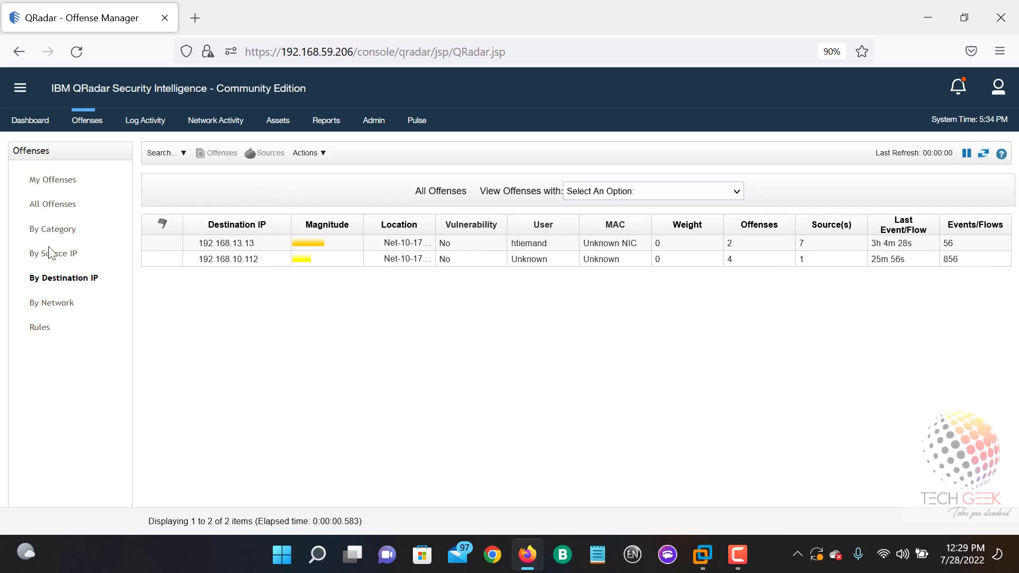
{"action": "left_click", "coordinate": [49, 254]}
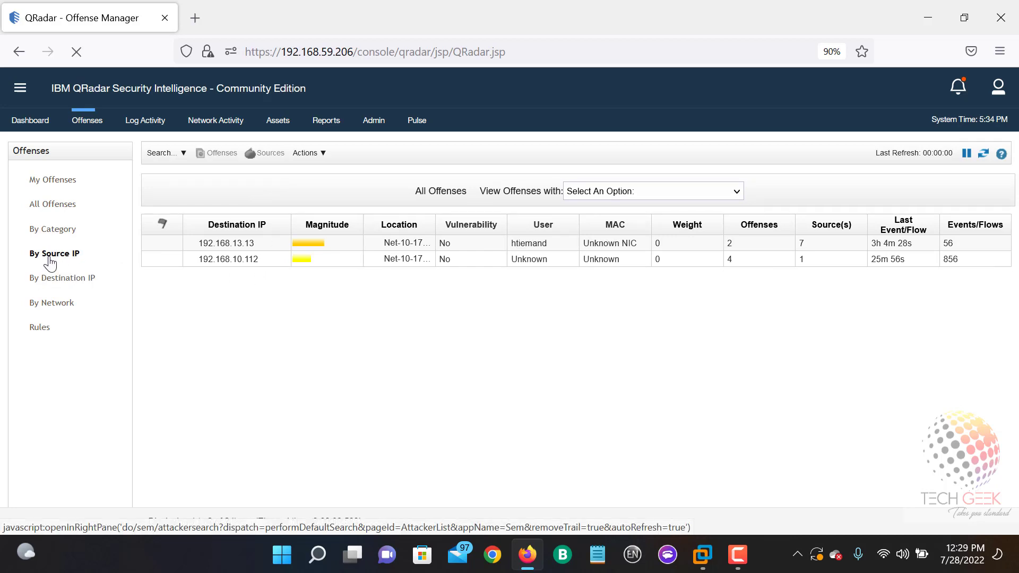
{"action": "left_click", "coordinate": [57, 233]}
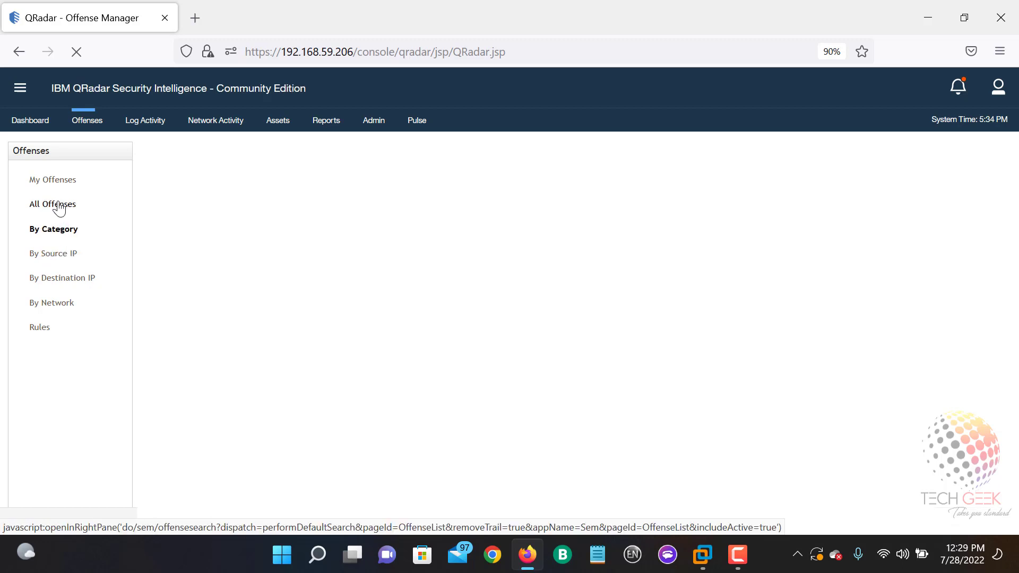
{"action": "left_click", "coordinate": [59, 209]}
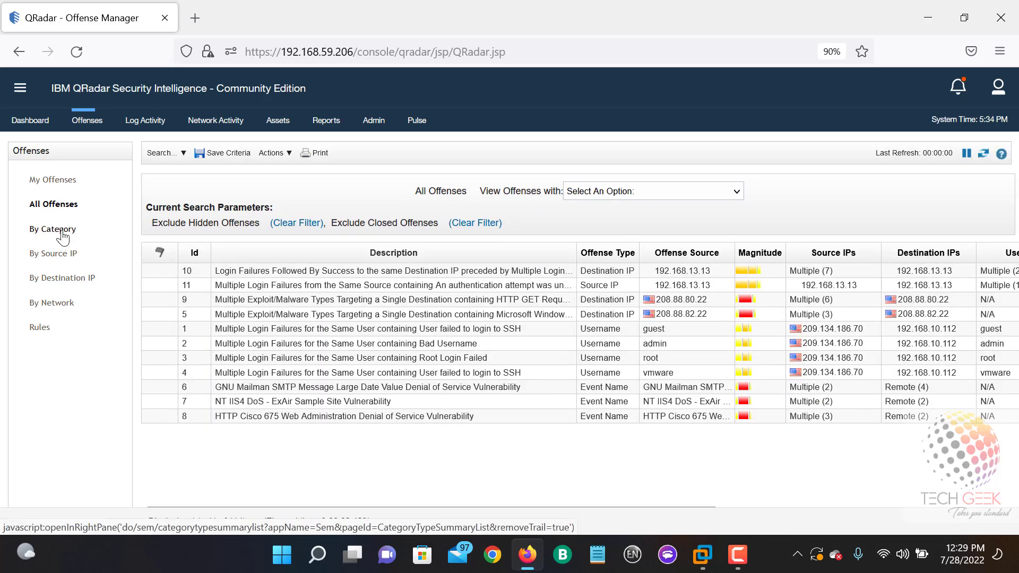
Step: In the offense category overview, expand and collapse the Recon and Risk Manager Audit categories to inspect their subcategories
{"action": "left_click", "coordinate": [32, 230]}
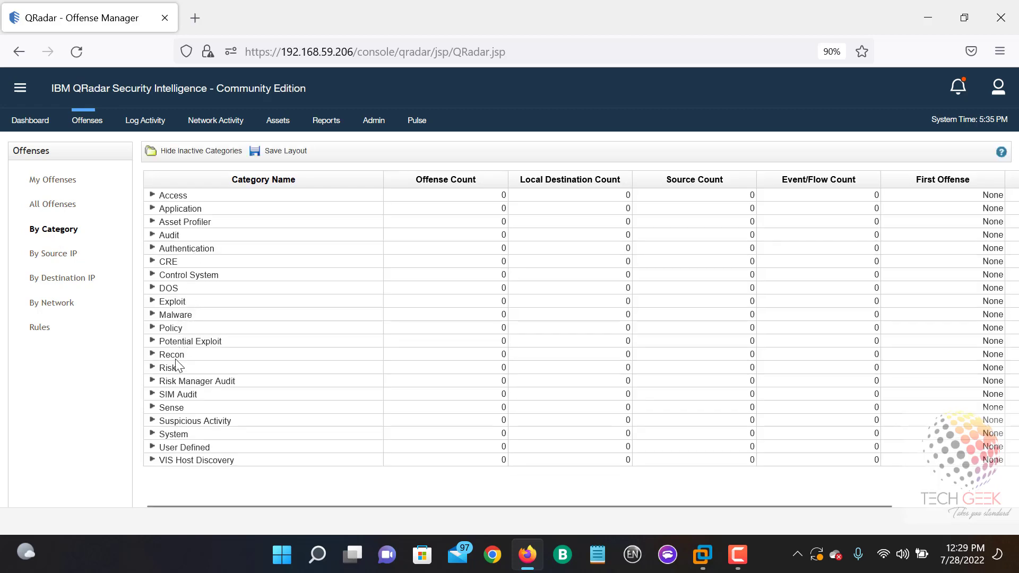
{"action": "left_click", "coordinate": [152, 354]}
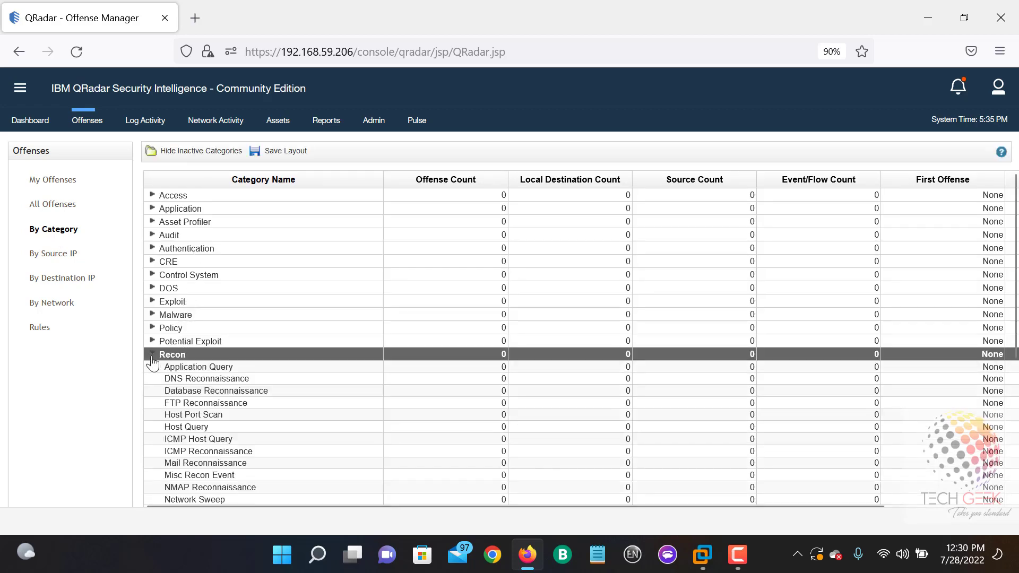
{"action": "left_click", "coordinate": [152, 354]}
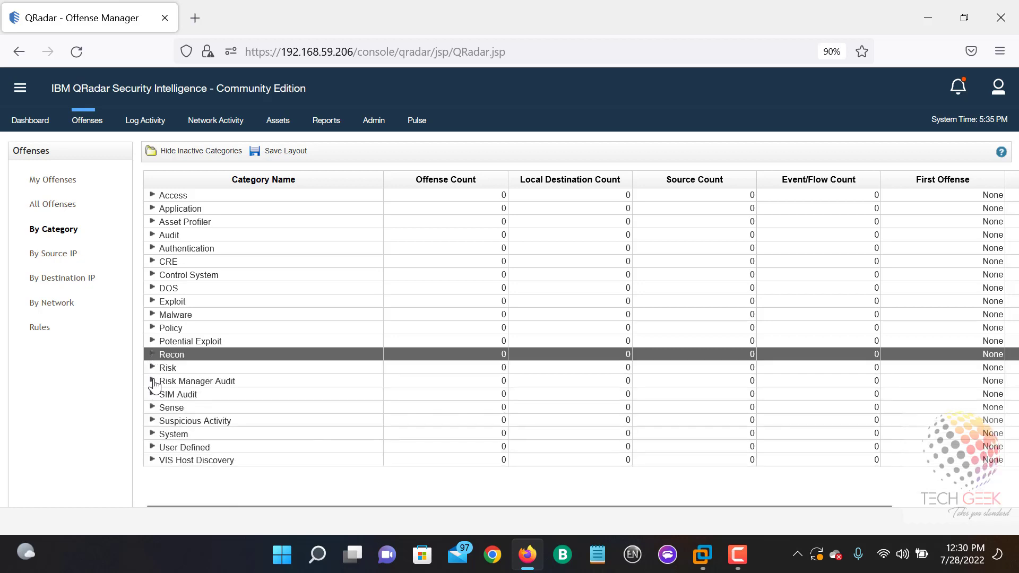
{"action": "left_click", "coordinate": [153, 381]}
{"action": "left_click", "coordinate": [153, 382]}
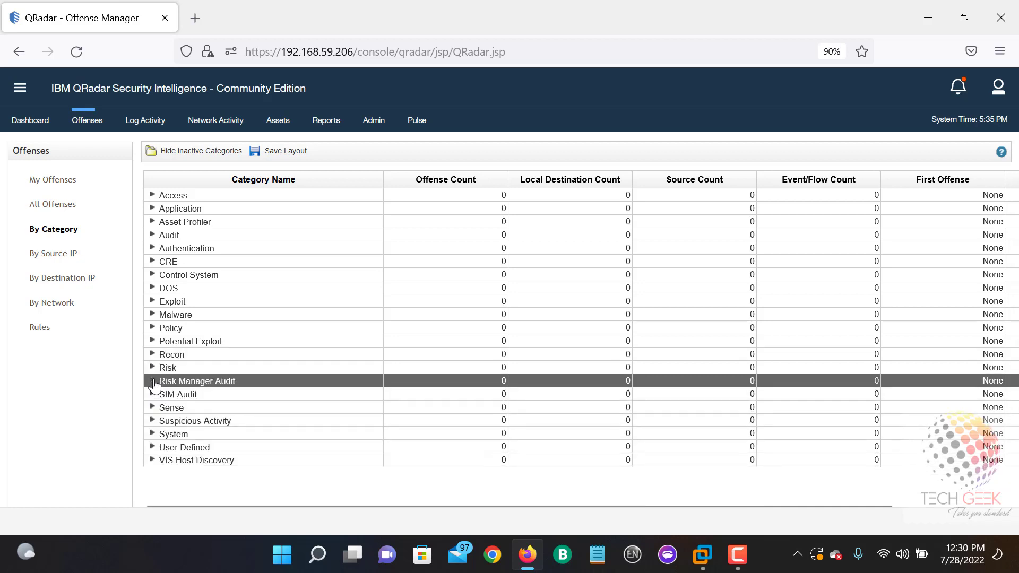
Step: Expand the Suspicious Activity category and list the offenses under Content Modified By Firewall
{"action": "left_click", "coordinate": [151, 423]}
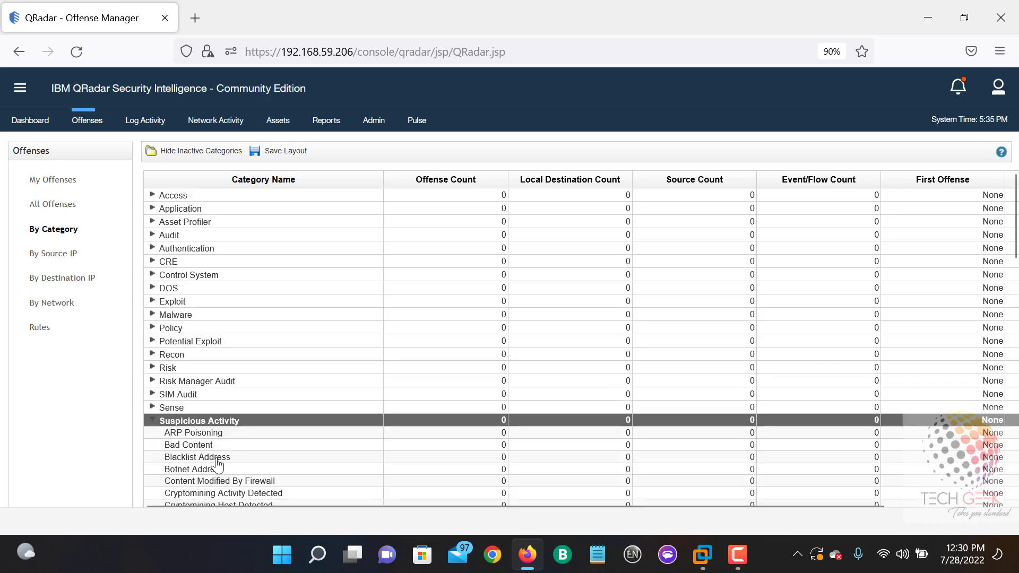
{"action": "scroll", "coordinate": [217, 462], "scroll_direction": "down", "scroll_amount": 1}
{"action": "left_click", "coordinate": [198, 427]}
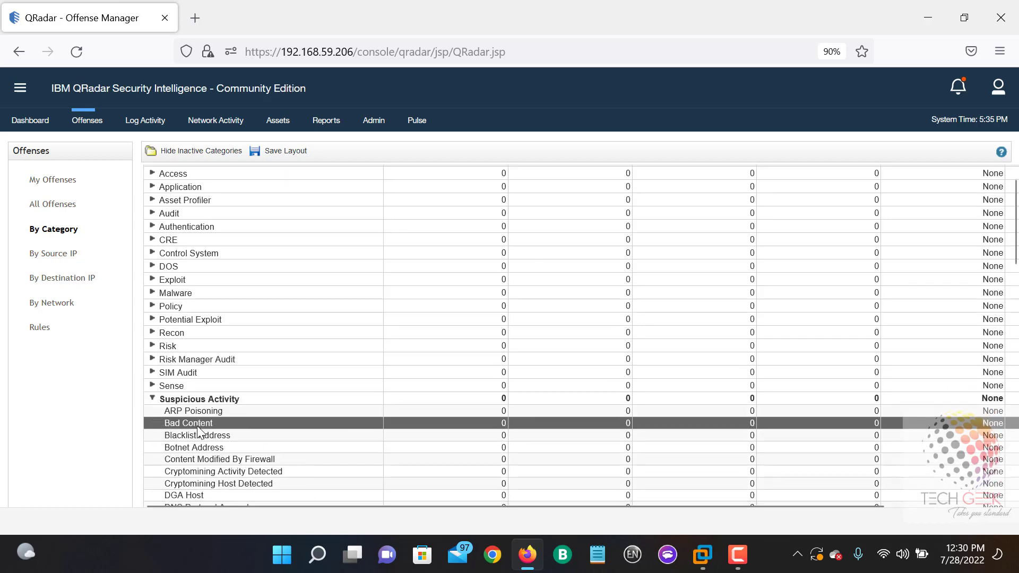
{"action": "left_click", "coordinate": [201, 436]}
{"action": "left_click", "coordinate": [208, 450]}
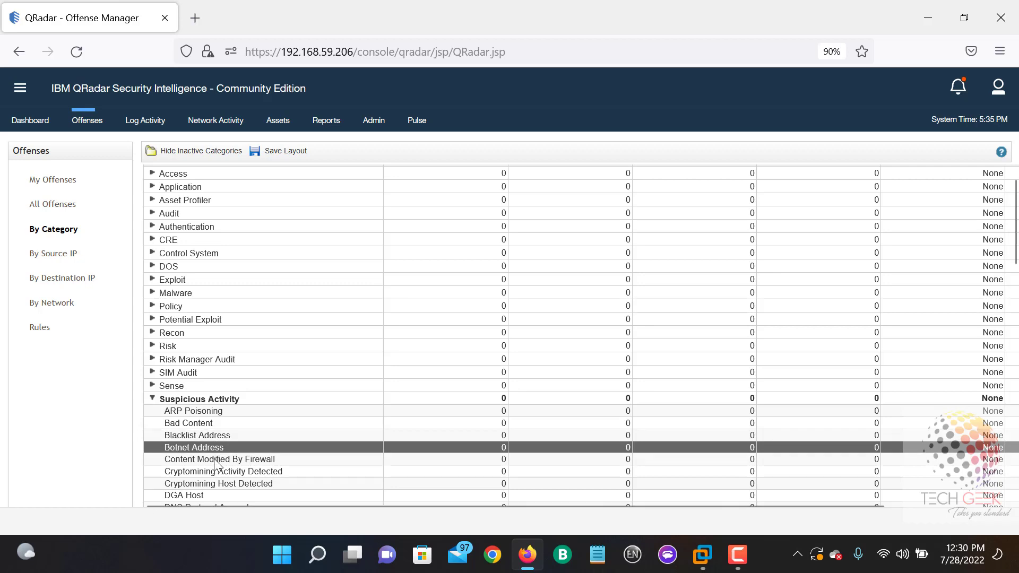
{"action": "left_click", "coordinate": [216, 460]}
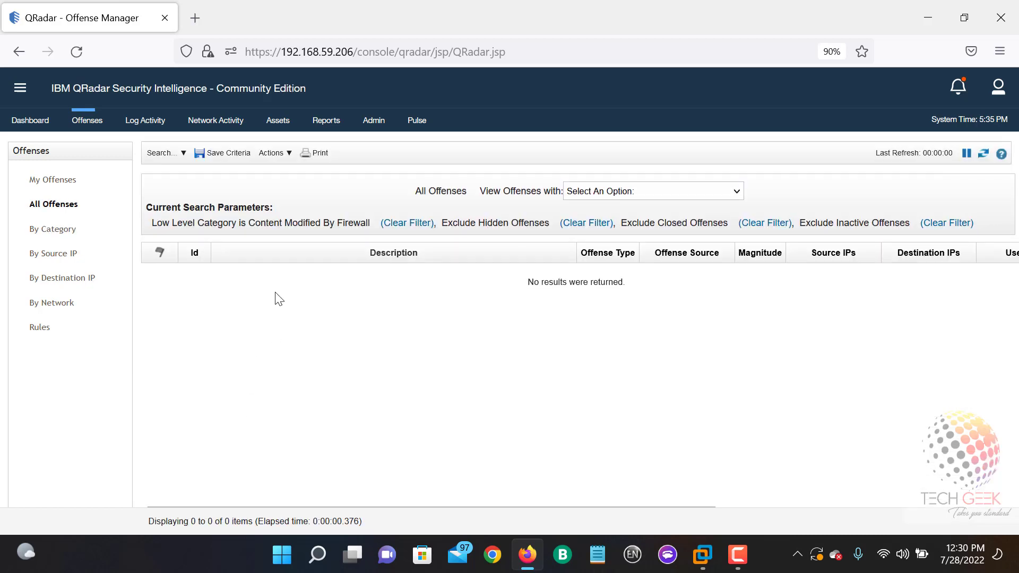
Step: Return to the category overview, expand Authentication and open one of its database login subcategories
{"action": "left_click", "coordinate": [56, 229]}
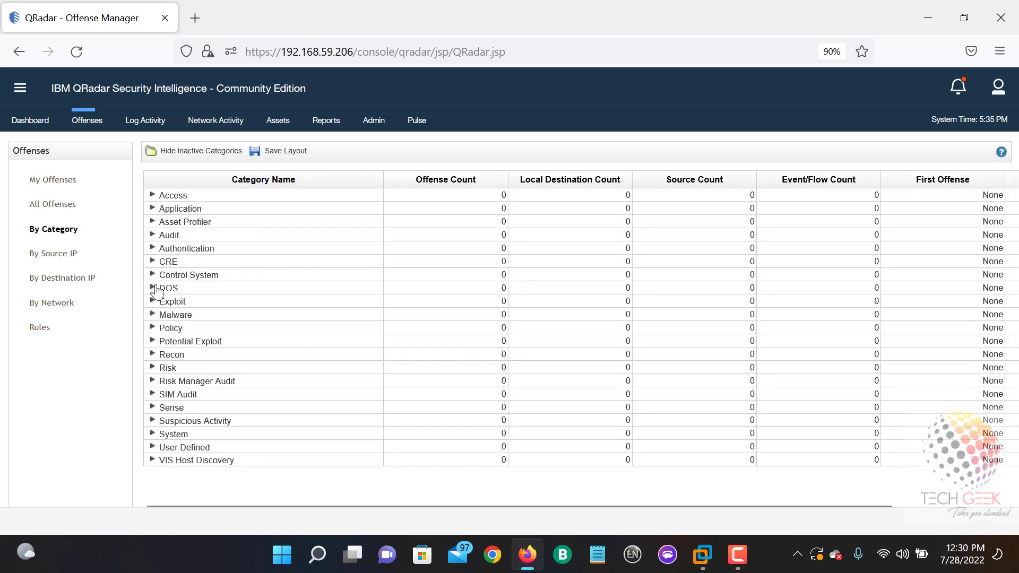
{"action": "left_click", "coordinate": [153, 249]}
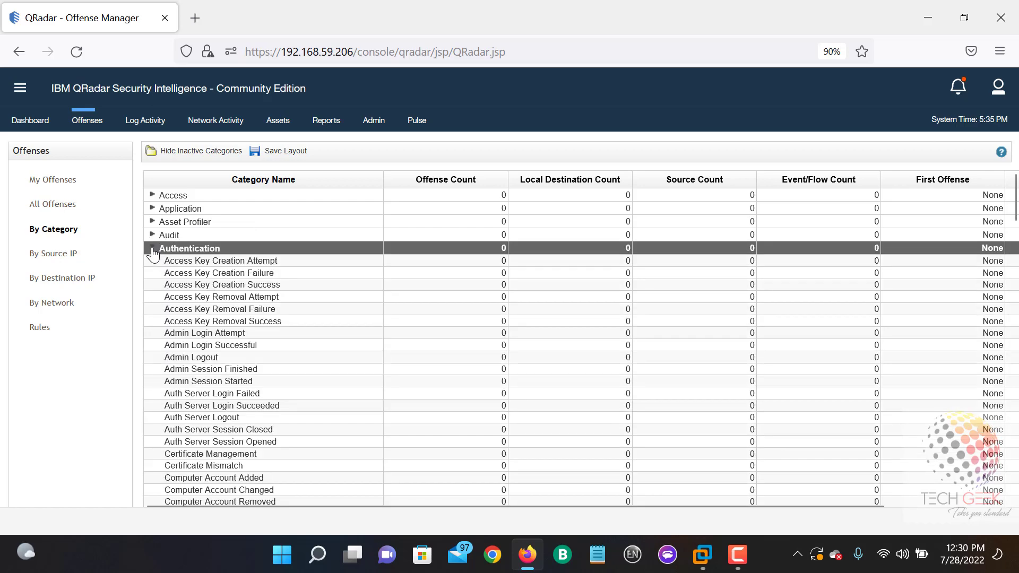
{"action": "scroll", "coordinate": [274, 353], "scroll_direction": "down", "scroll_amount": 3}
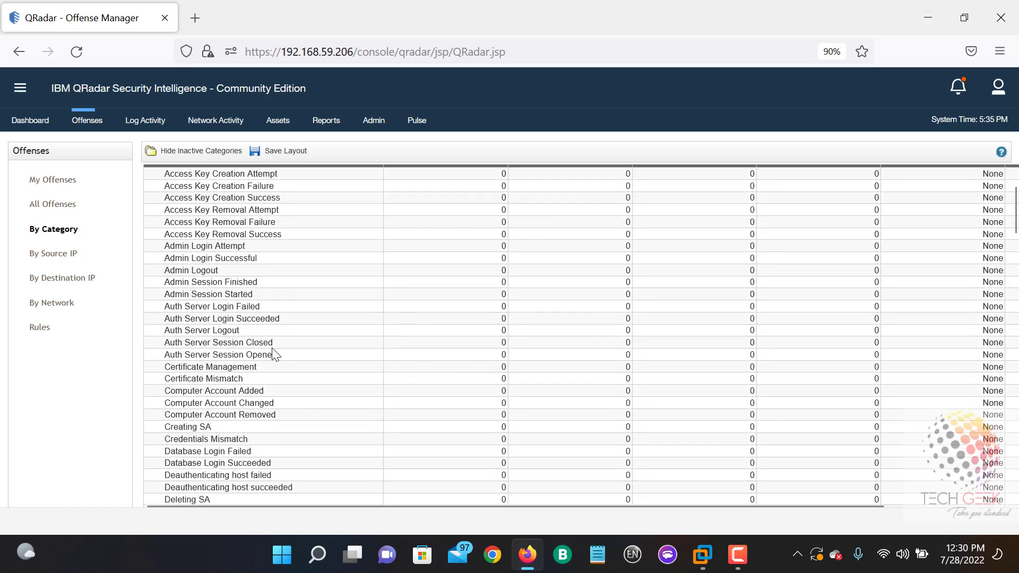
{"action": "scroll", "coordinate": [272, 355], "scroll_direction": "down", "scroll_amount": 3}
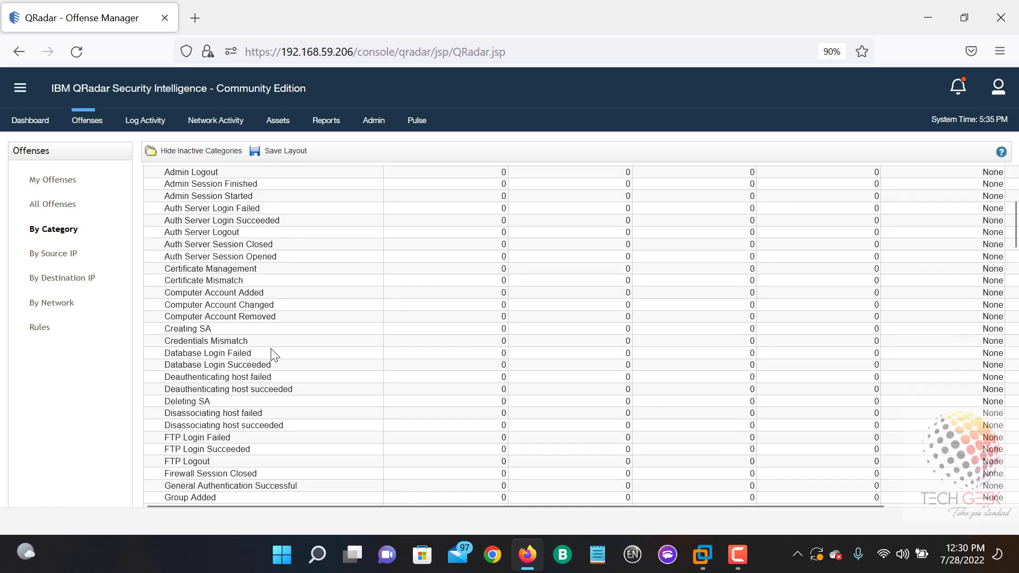
{"action": "scroll", "coordinate": [271, 349], "scroll_direction": "down", "scroll_amount": 1}
{"action": "left_click", "coordinate": [212, 333]}
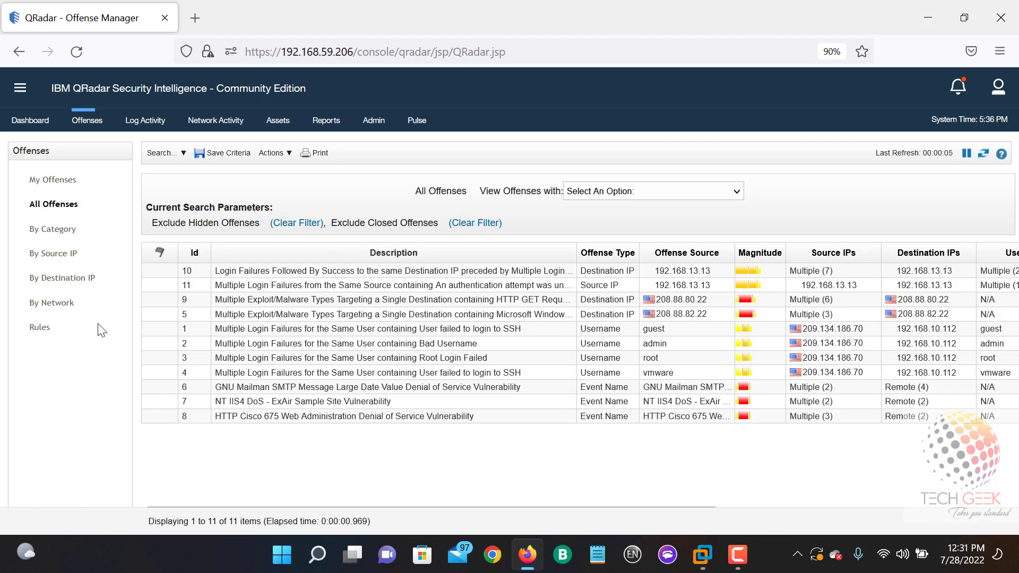
Step: Review the offense category overview again and return to the list of all offenses
{"action": "left_click", "coordinate": [71, 235]}
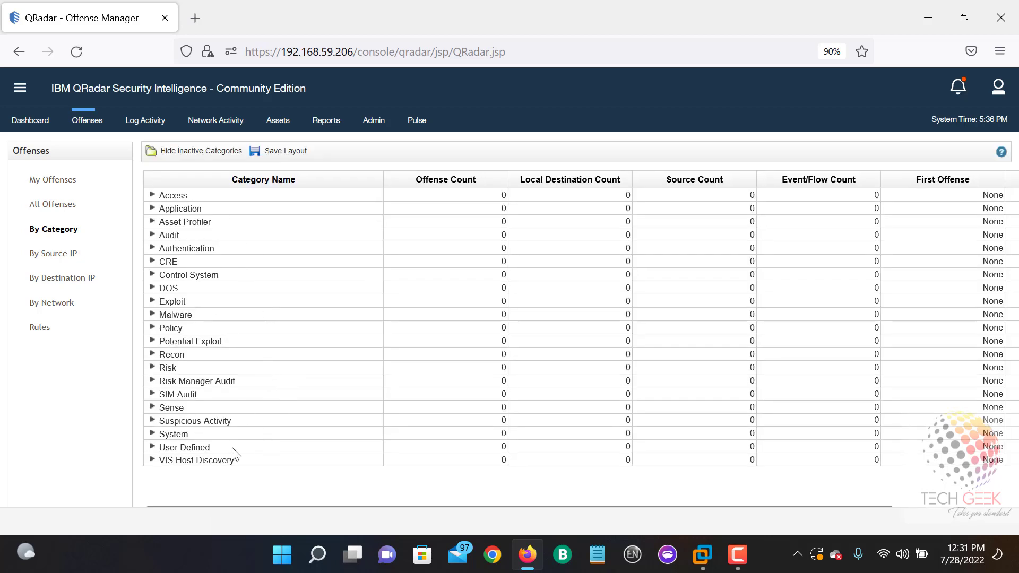
{"action": "left_click", "coordinate": [60, 206]}
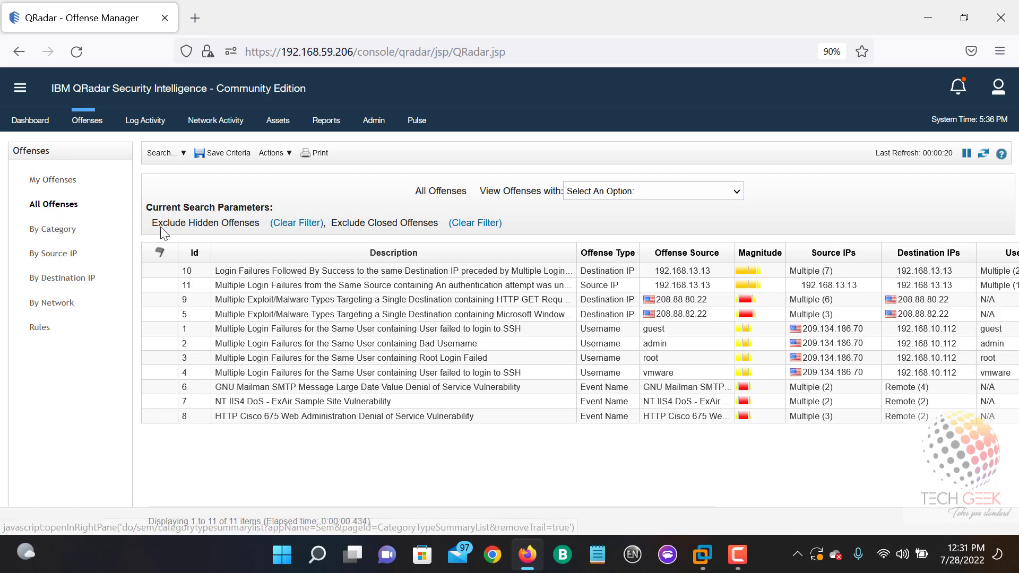
Step: Open the summary of offense 10 and check its available actions, then return to the list of all offenses
{"action": "double_click", "coordinate": [580, 272]}
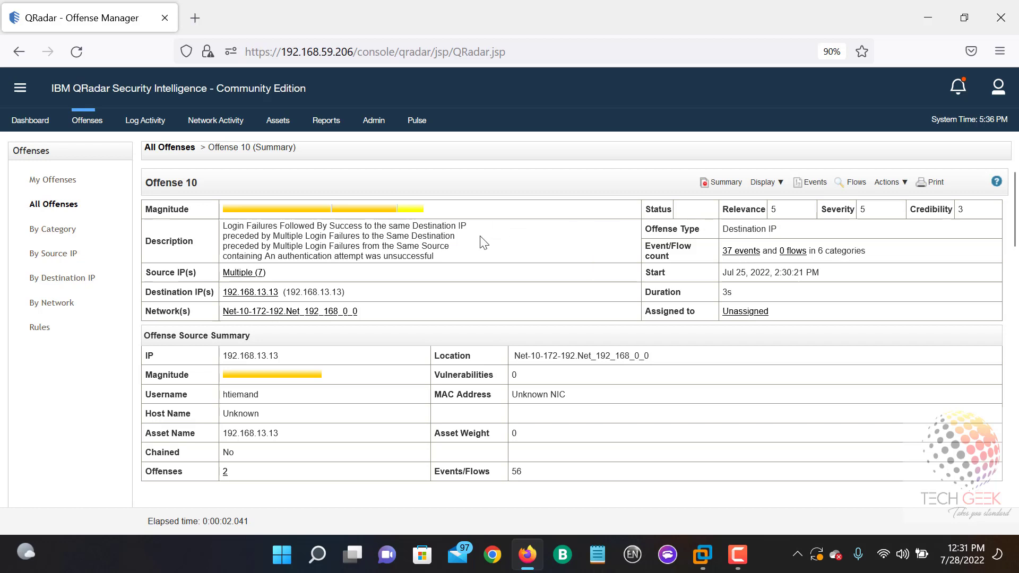
{"action": "left_click", "coordinate": [894, 182]}
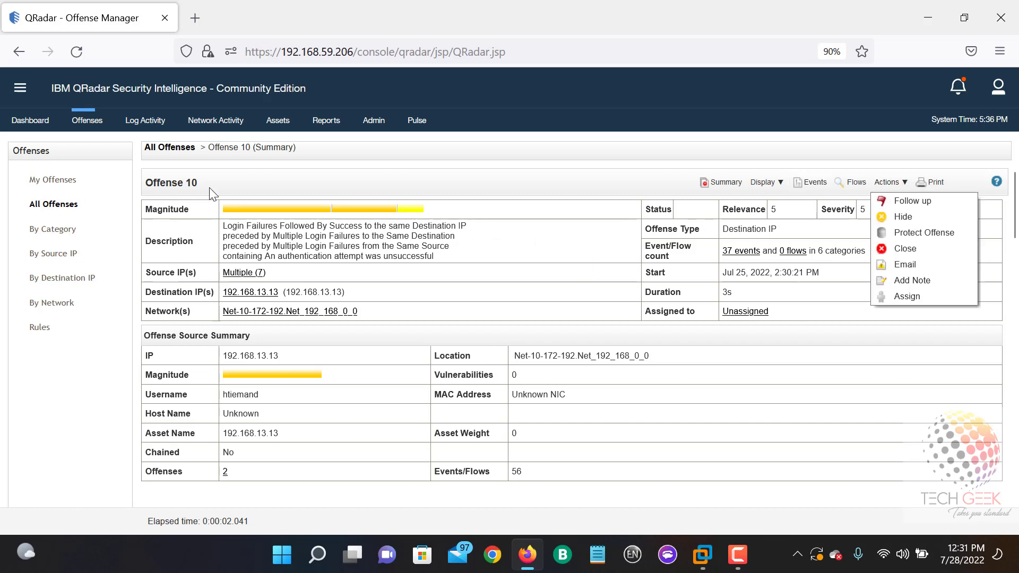
{"action": "left_click", "coordinate": [45, 212]}
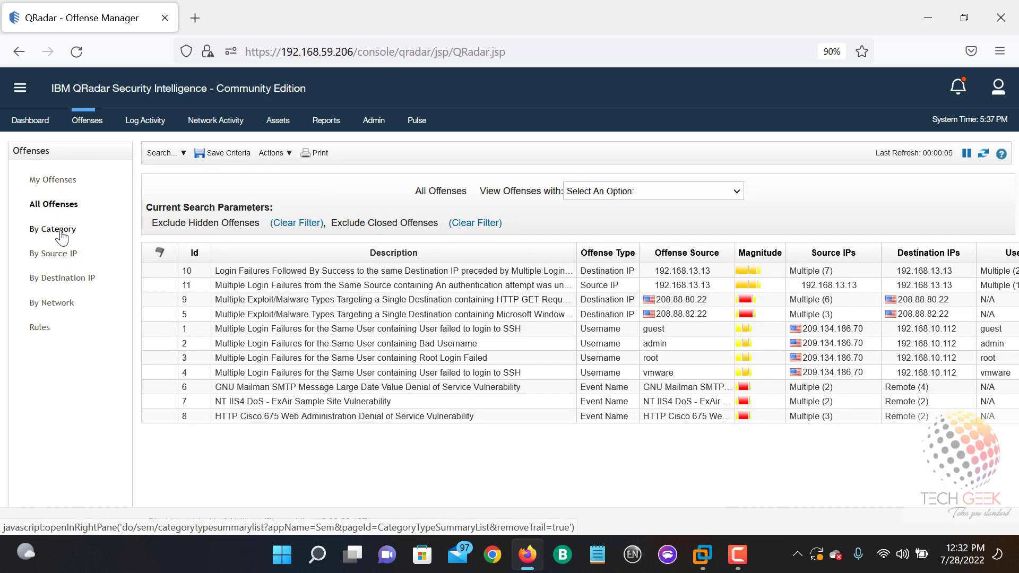
Step: View the offenses assigned to the current account and check which actions the offense list offers
{"action": "left_click", "coordinate": [66, 181]}
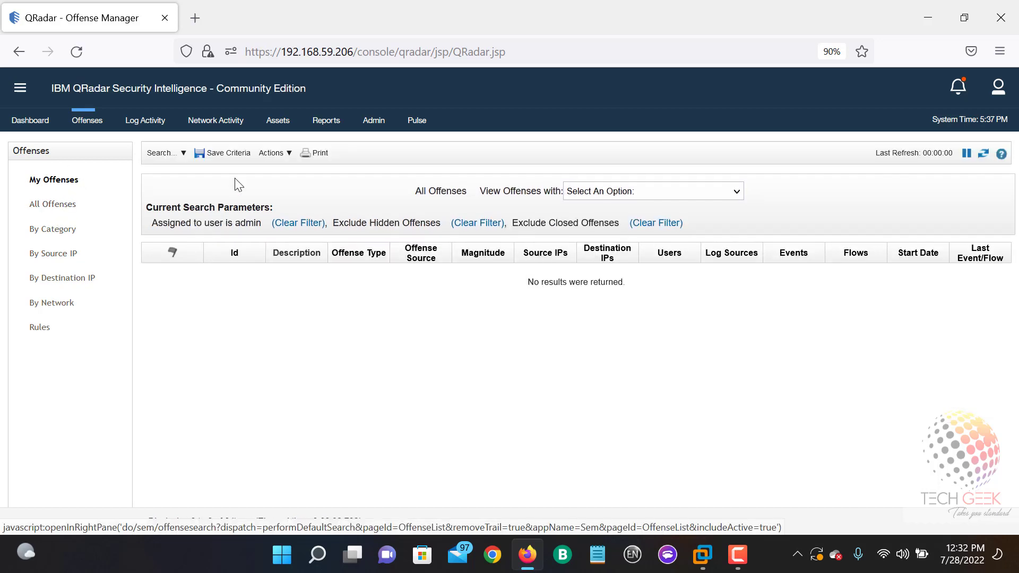
{"action": "left_click", "coordinate": [274, 153]}
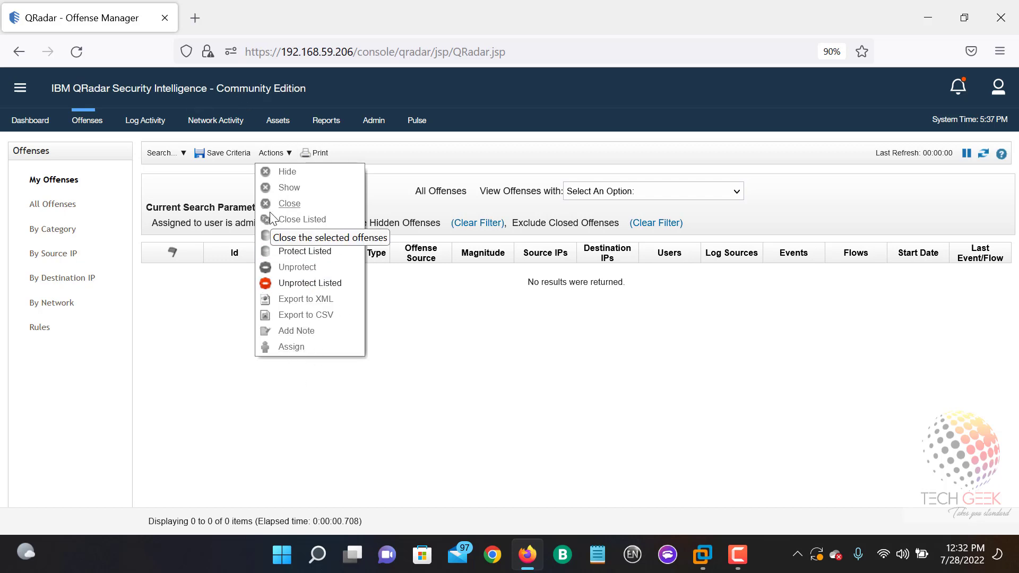
{"action": "left_click", "coordinate": [198, 381]}
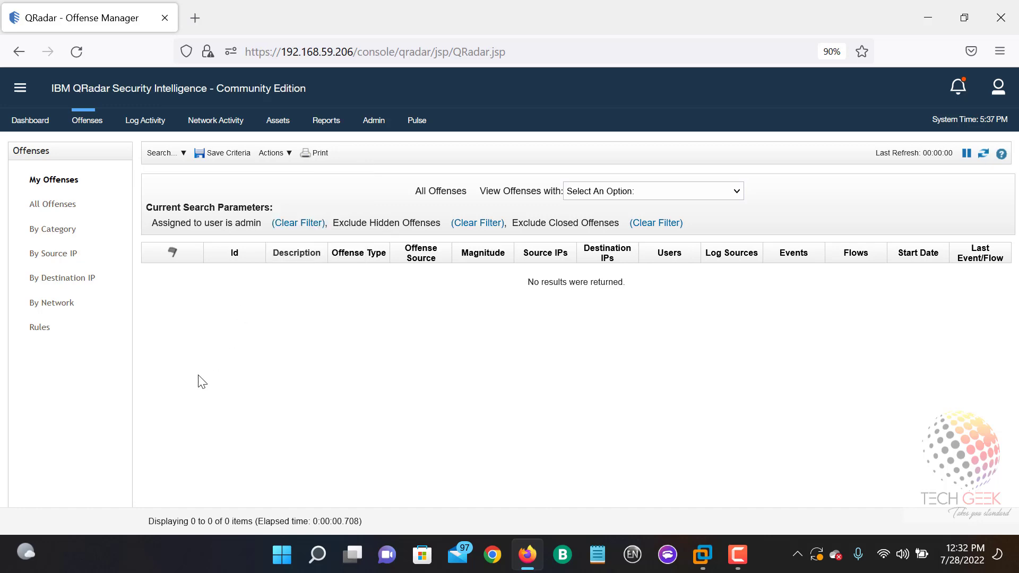
Step: Return to the list of all offenses, and switch to the Compliance Overview dashboard
{"action": "left_click", "coordinate": [62, 207]}
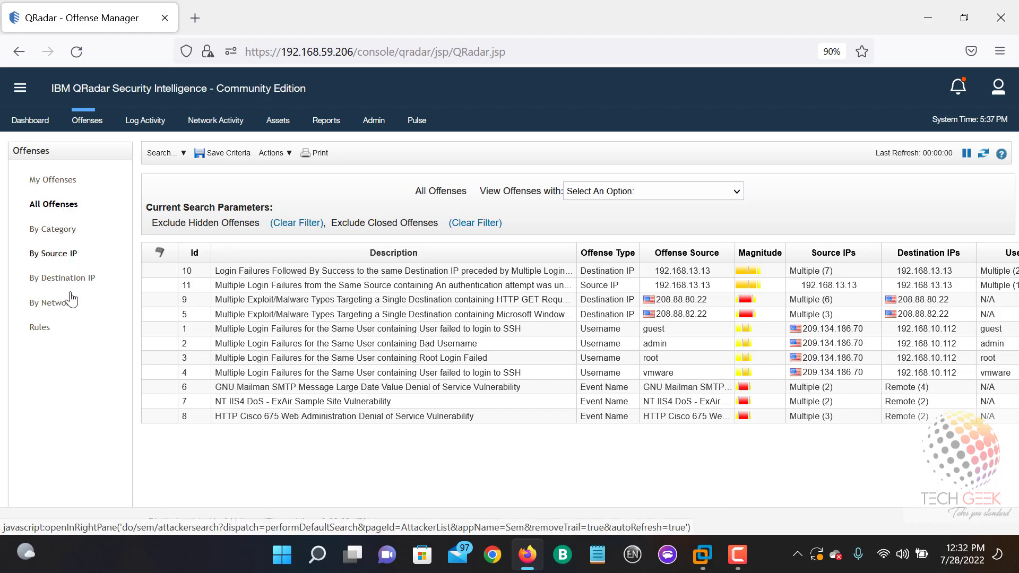
{"action": "left_click", "coordinate": [19, 120]}
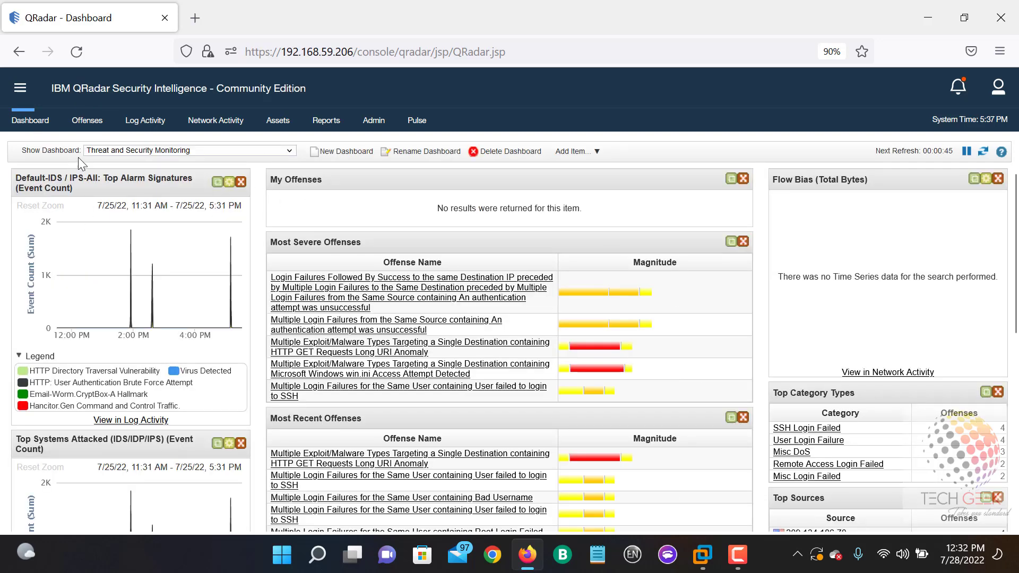
{"action": "left_click", "coordinate": [172, 151]}
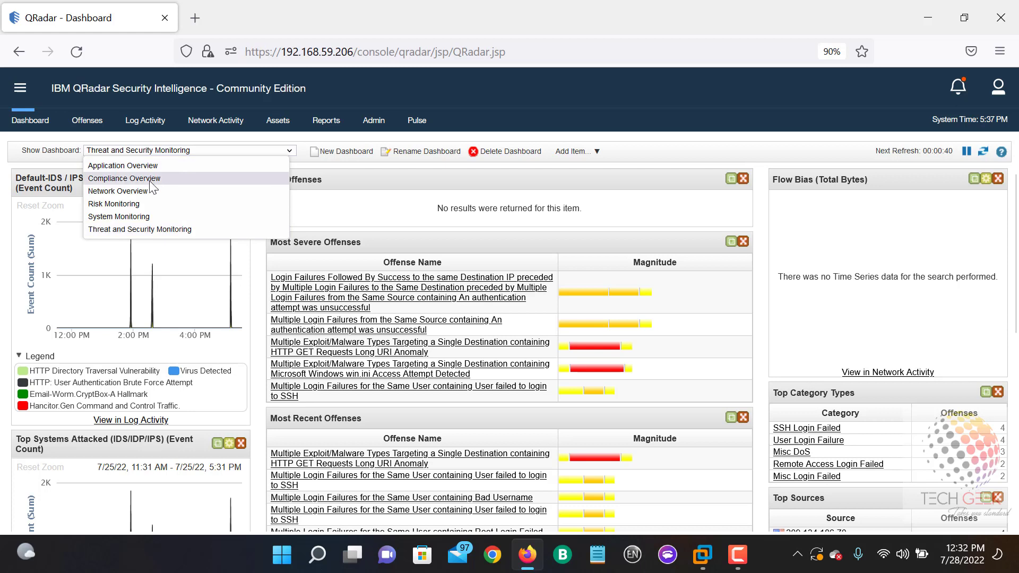
{"action": "left_click", "coordinate": [149, 179]}
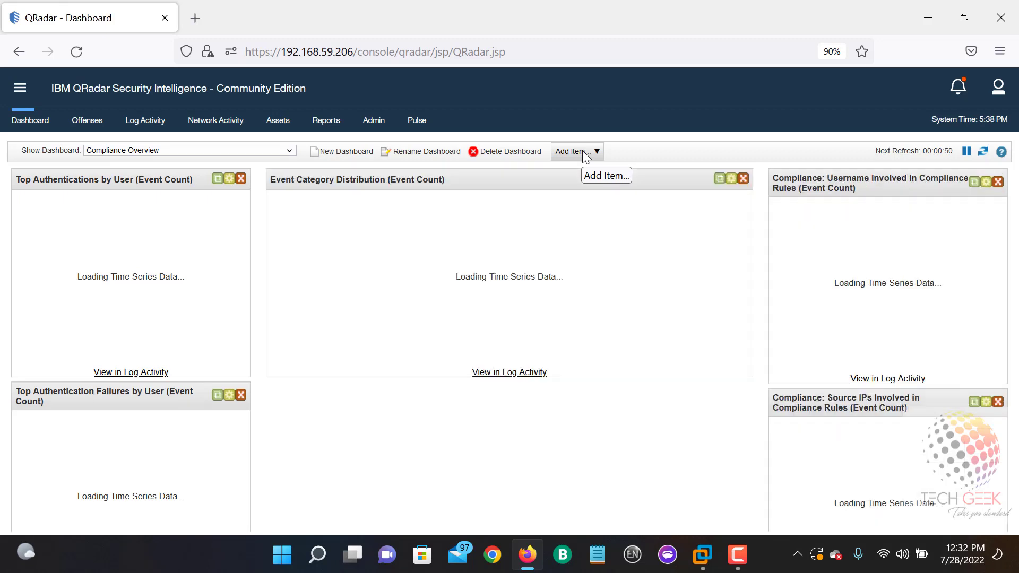
Step: Check which offense items can be added to the Compliance Overview dashboard, without adding any
{"action": "left_click", "coordinate": [584, 153]}
{"action": "mouse_move", "coordinate": [607, 187]}
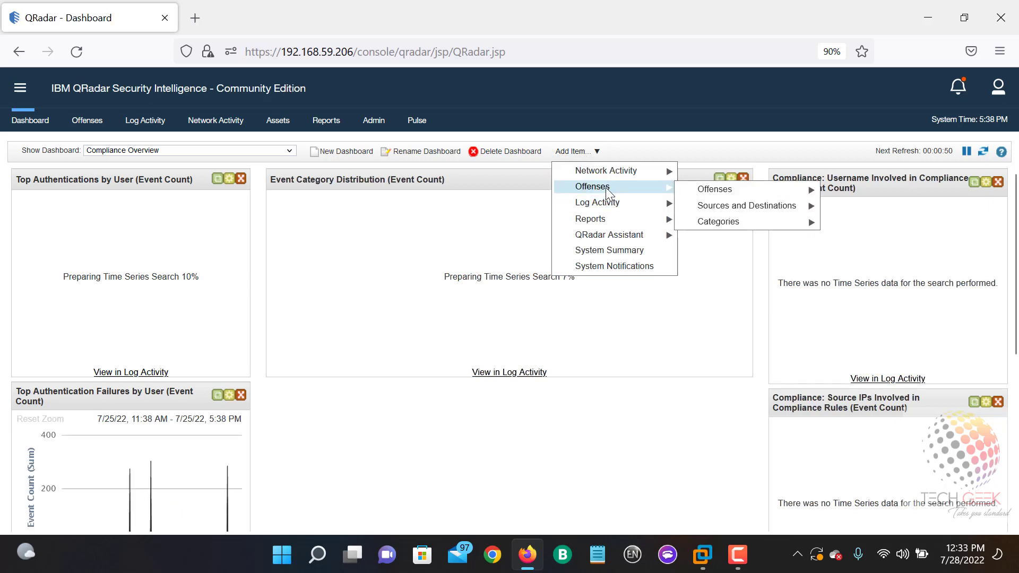
{"action": "mouse_move", "coordinate": [754, 223]}
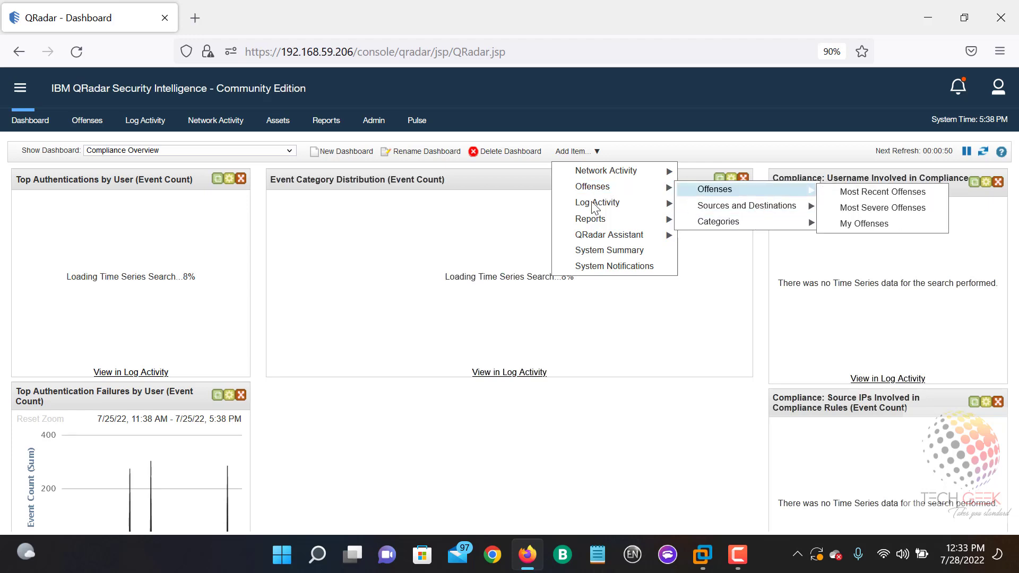
{"action": "left_click", "coordinate": [341, 243]}
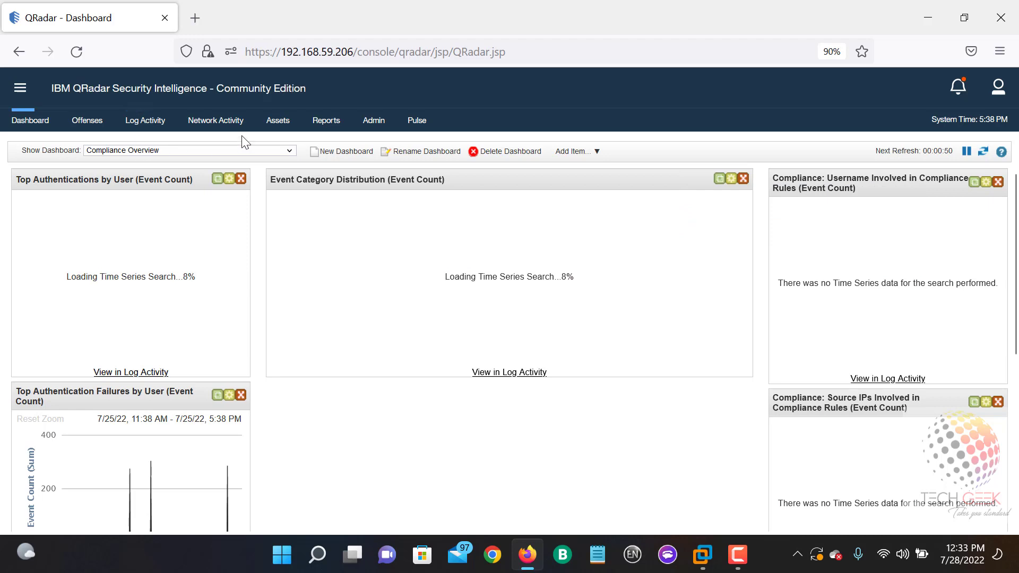
Step: Show the Risk Monitoring dashboard and add the Most Recent Offenses item to it
{"action": "left_click", "coordinate": [167, 150]}
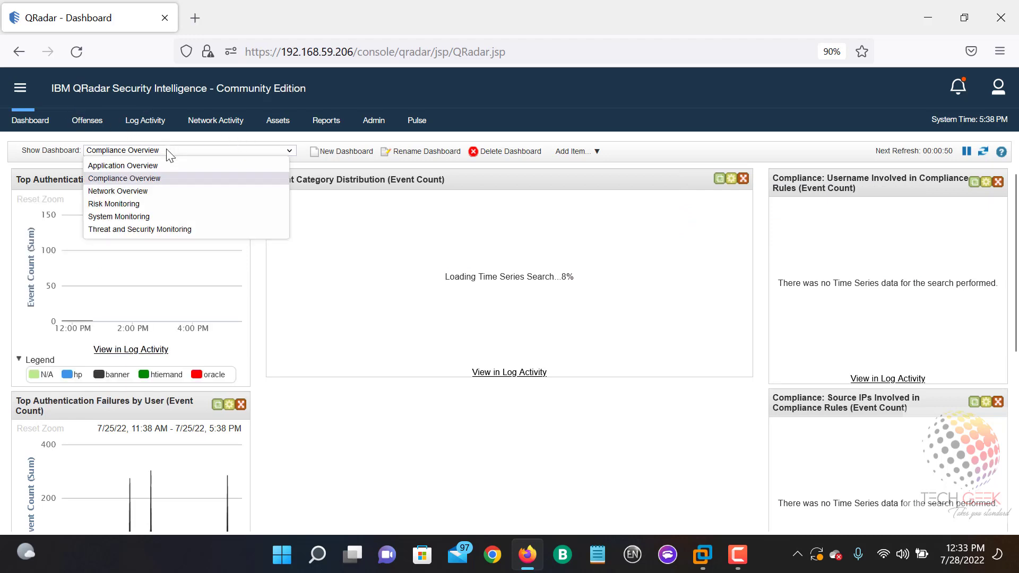
{"action": "left_click", "coordinate": [167, 202]}
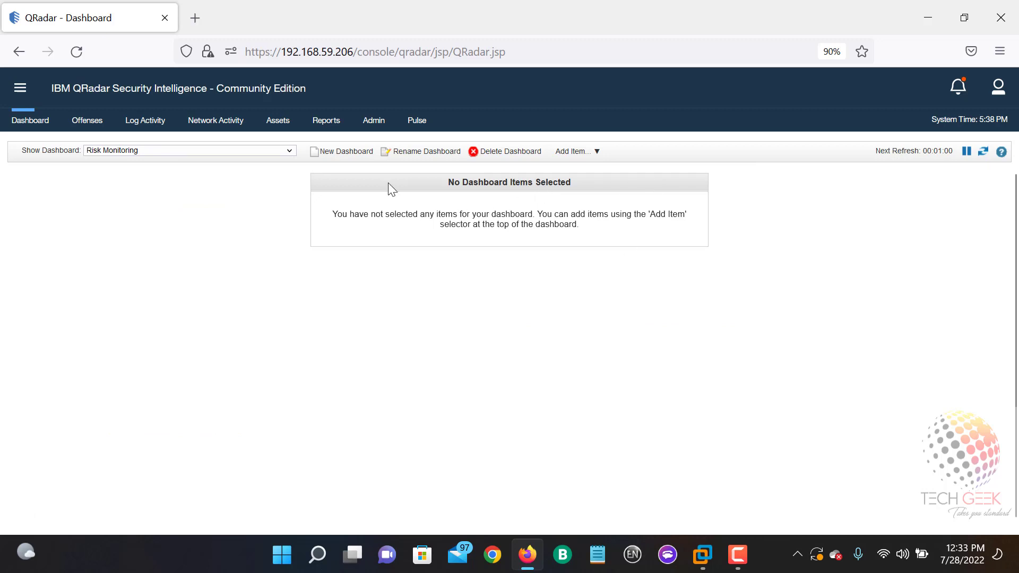
{"action": "left_click", "coordinate": [577, 158]}
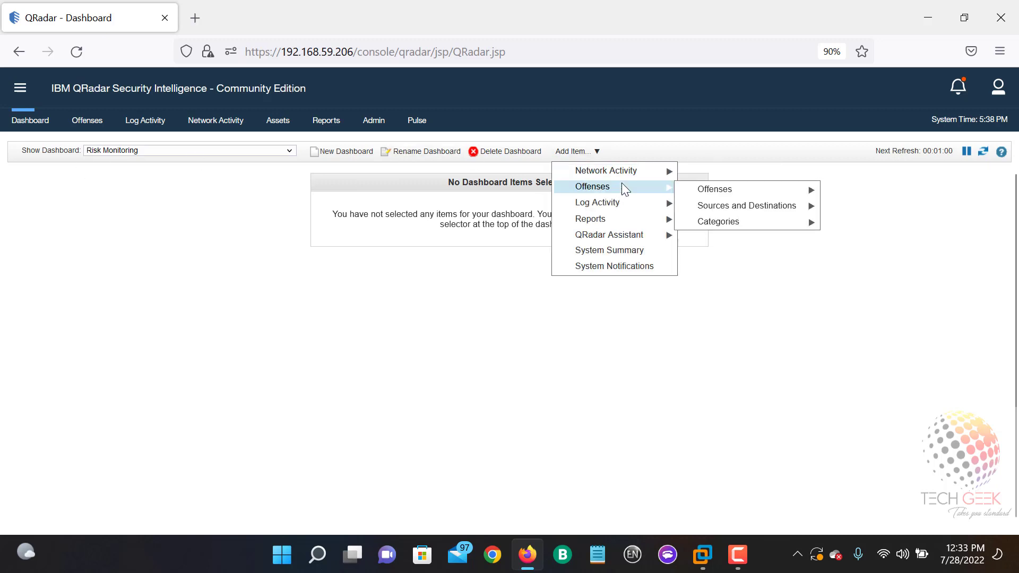
{"action": "mouse_move", "coordinate": [741, 188]}
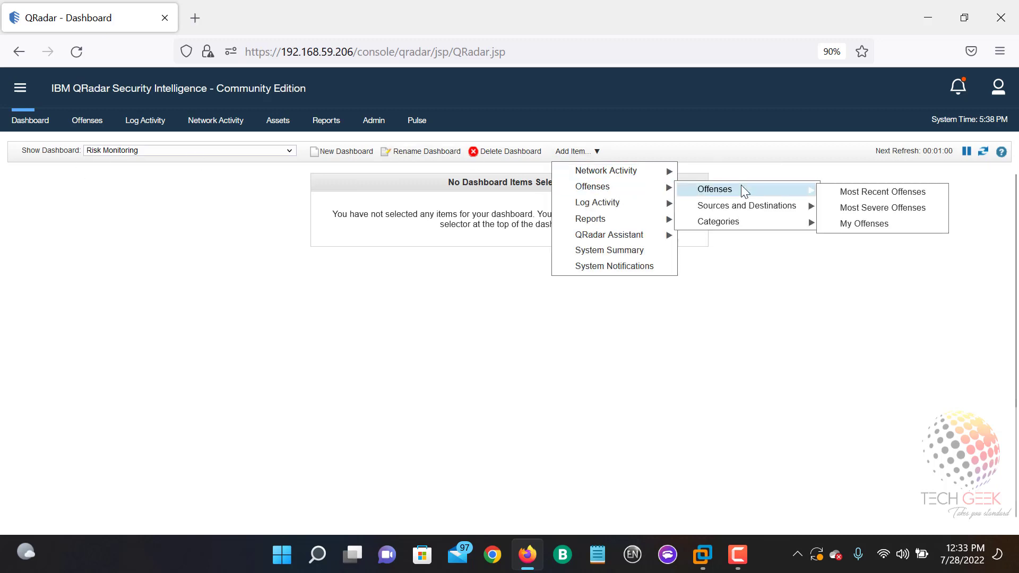
{"action": "left_click", "coordinate": [892, 193]}
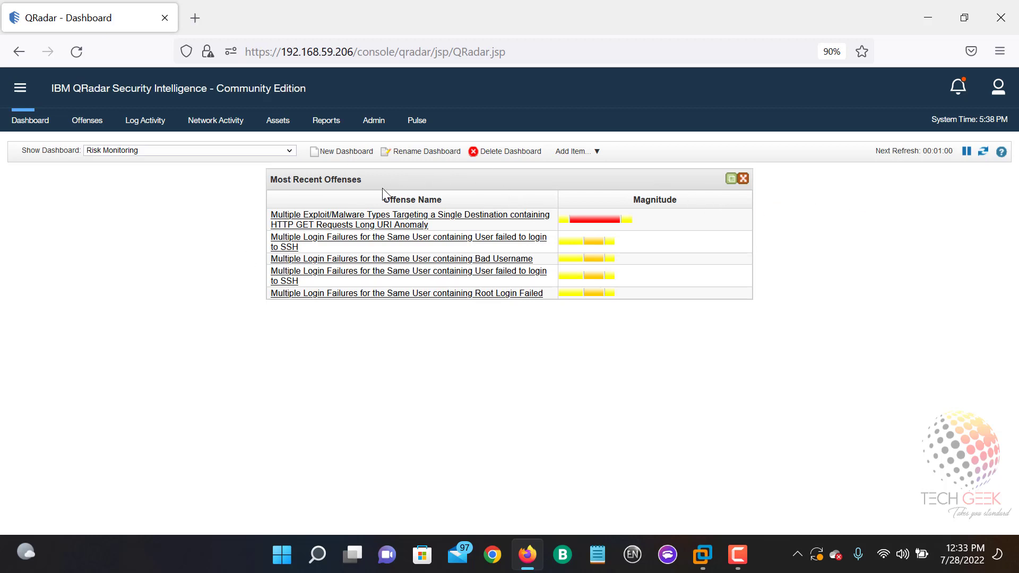
Step: Add the Top Authentication Failures by User and Event Rate (EPS) event searches to the Risk Monitoring dashboard
{"action": "left_click", "coordinate": [603, 154]}
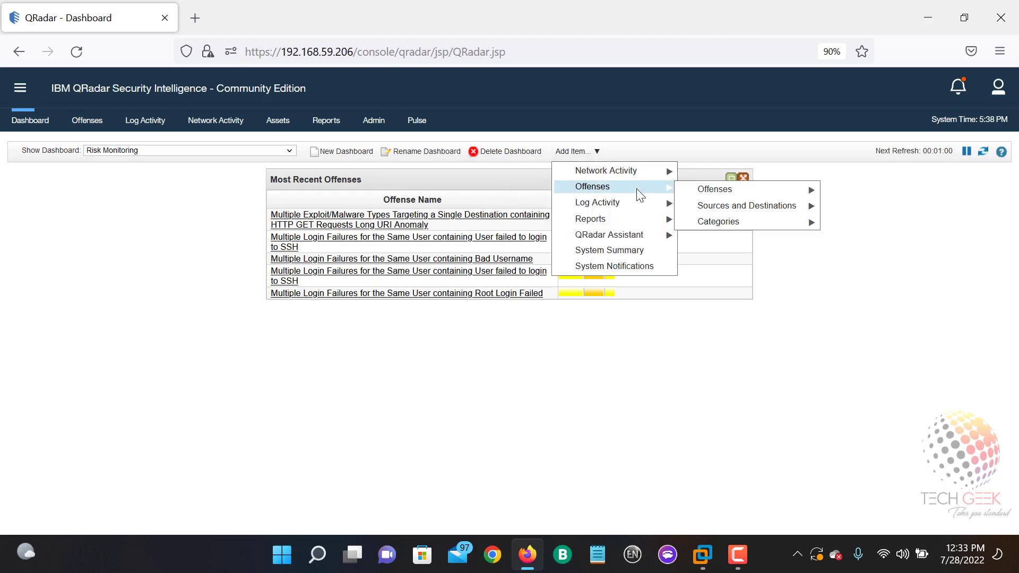
{"action": "mouse_move", "coordinate": [644, 207]}
{"action": "mouse_move", "coordinate": [719, 207]}
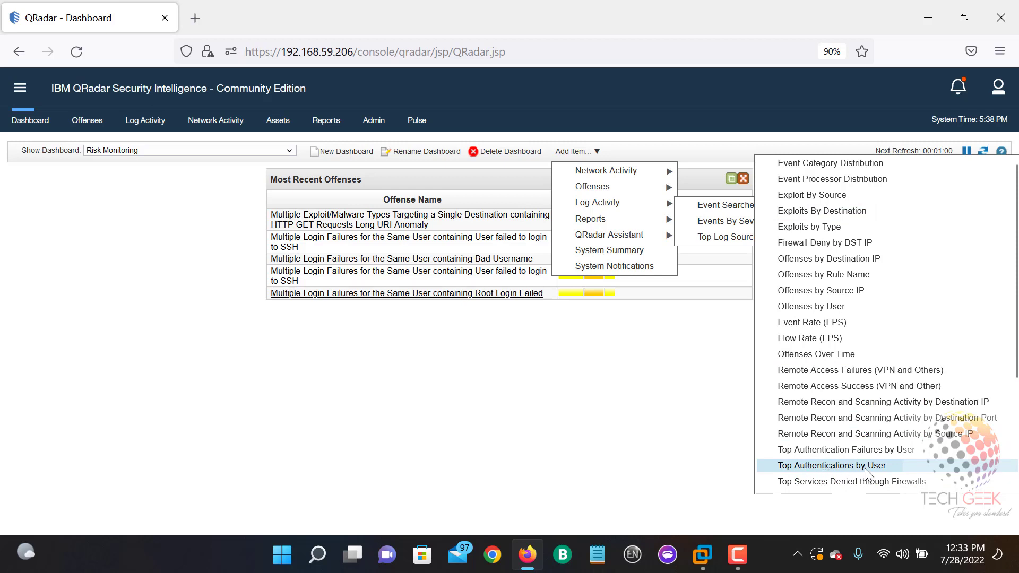
{"action": "left_click", "coordinate": [874, 454]}
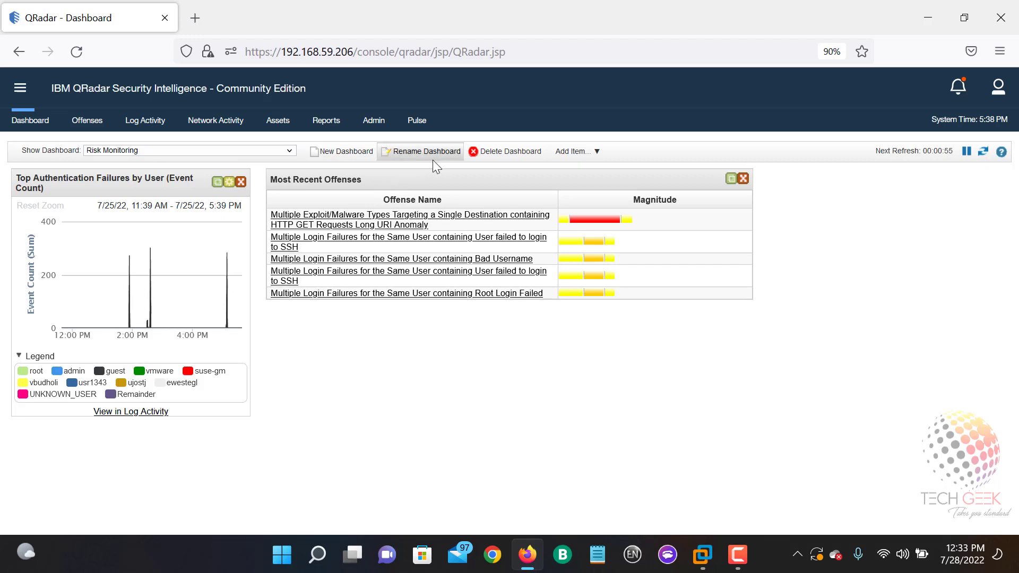
{"action": "left_click", "coordinate": [588, 151]}
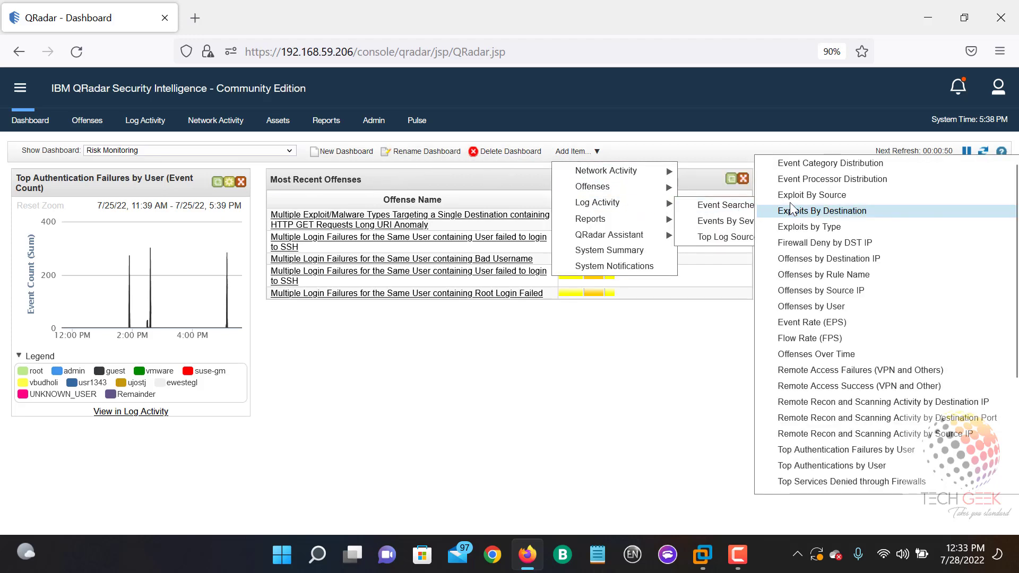
{"action": "left_click", "coordinate": [877, 321]}
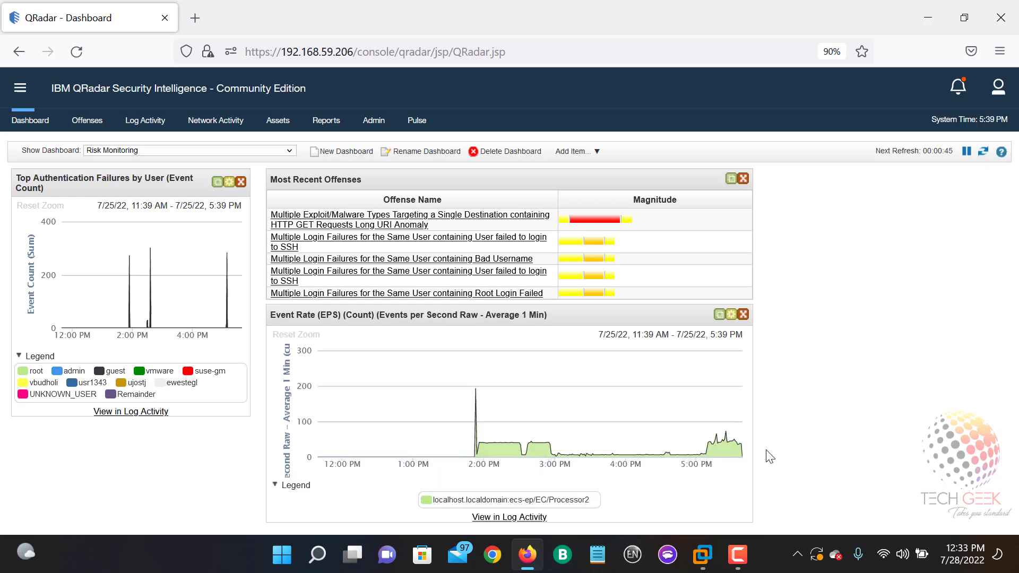
Step: Set the Event Rate (EPS) item's chart type to Pie Chart and close its settings
{"action": "left_click", "coordinate": [731, 314]}
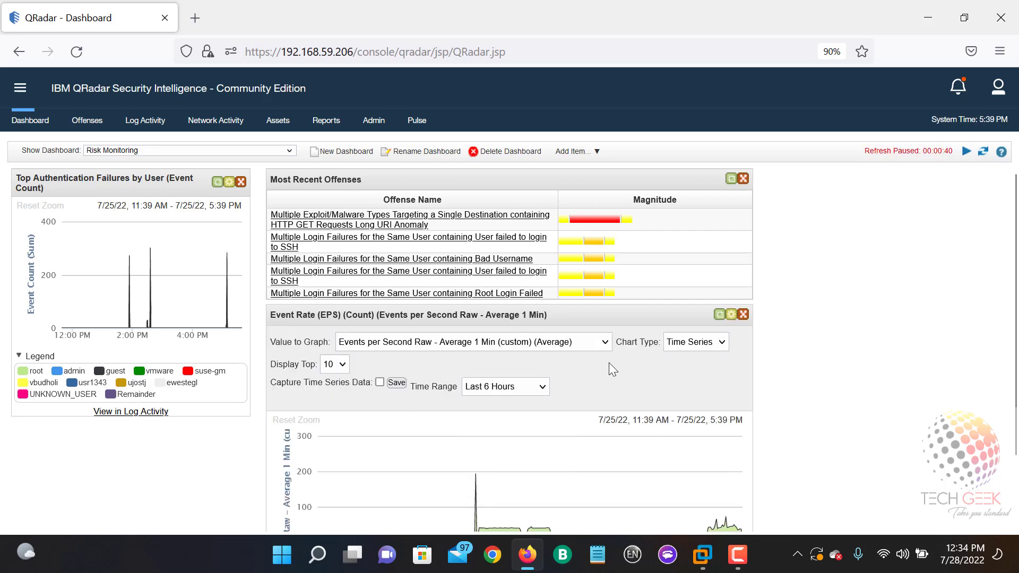
{"action": "left_click", "coordinate": [597, 345]}
{"action": "left_click", "coordinate": [596, 345]}
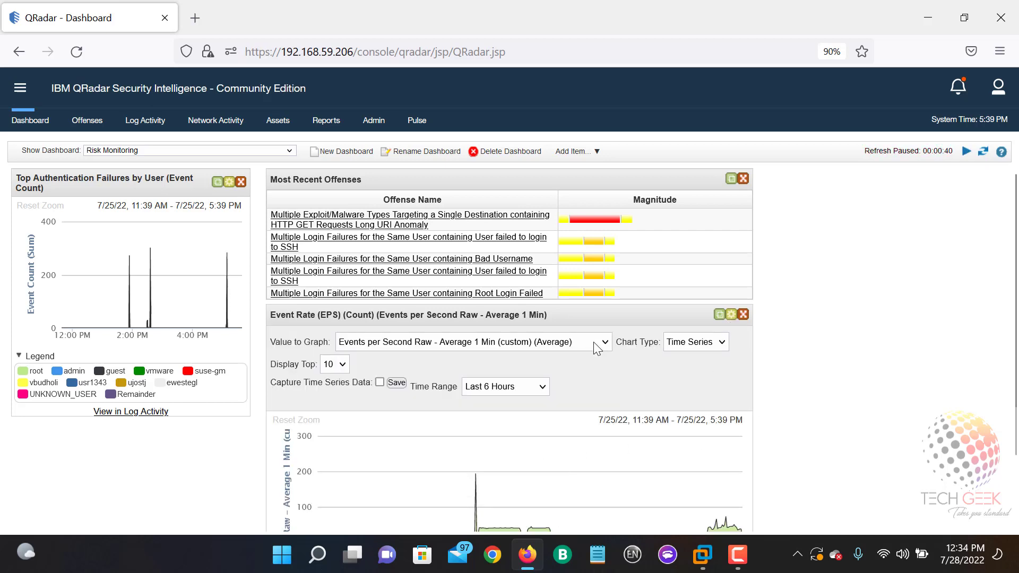
{"action": "left_click", "coordinate": [689, 344]}
{"action": "left_click", "coordinate": [689, 376]}
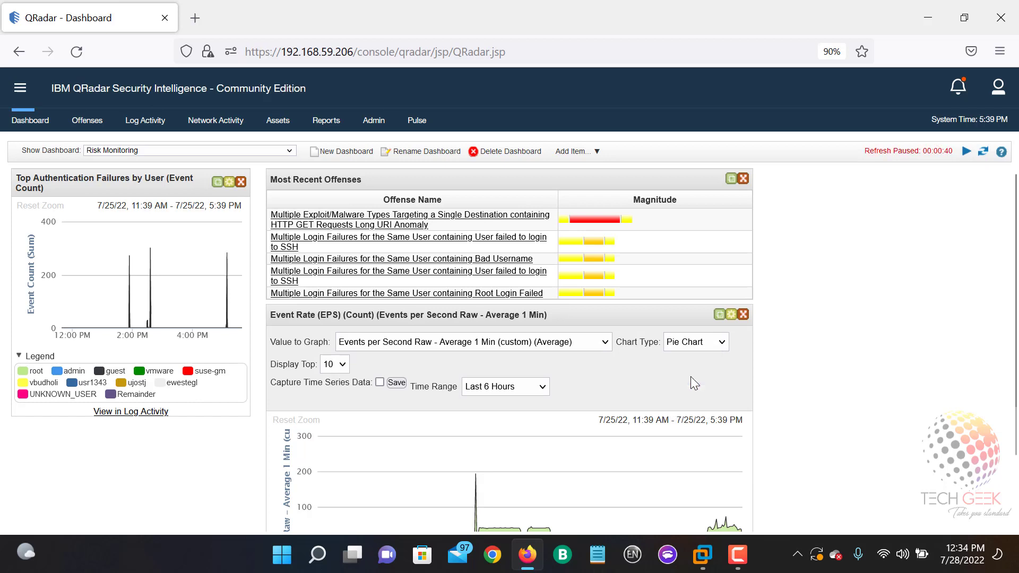
{"action": "scroll", "coordinate": [690, 377], "scroll_direction": "down", "scroll_amount": 2}
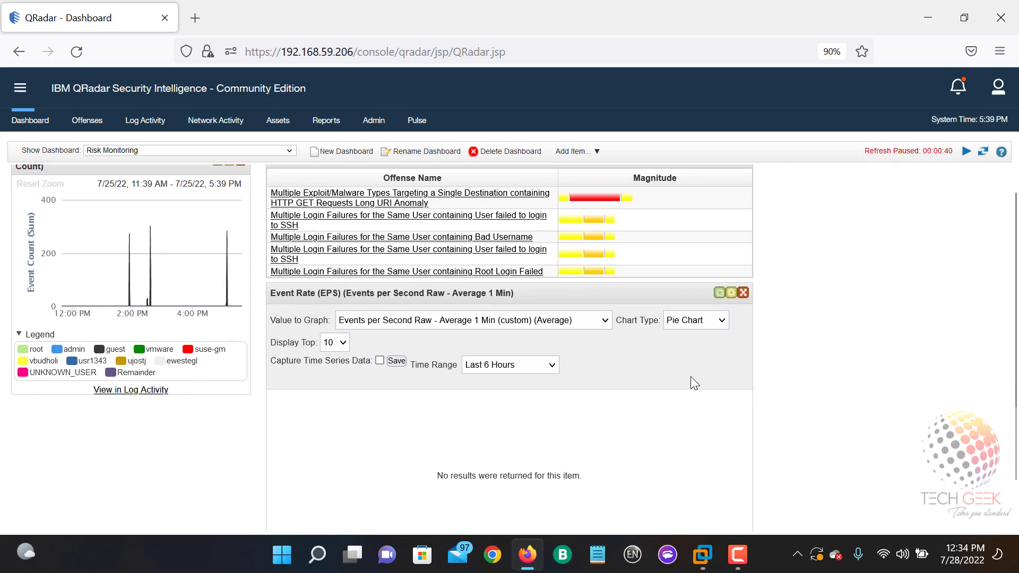
{"action": "scroll", "coordinate": [693, 382], "scroll_direction": "down", "scroll_amount": 1}
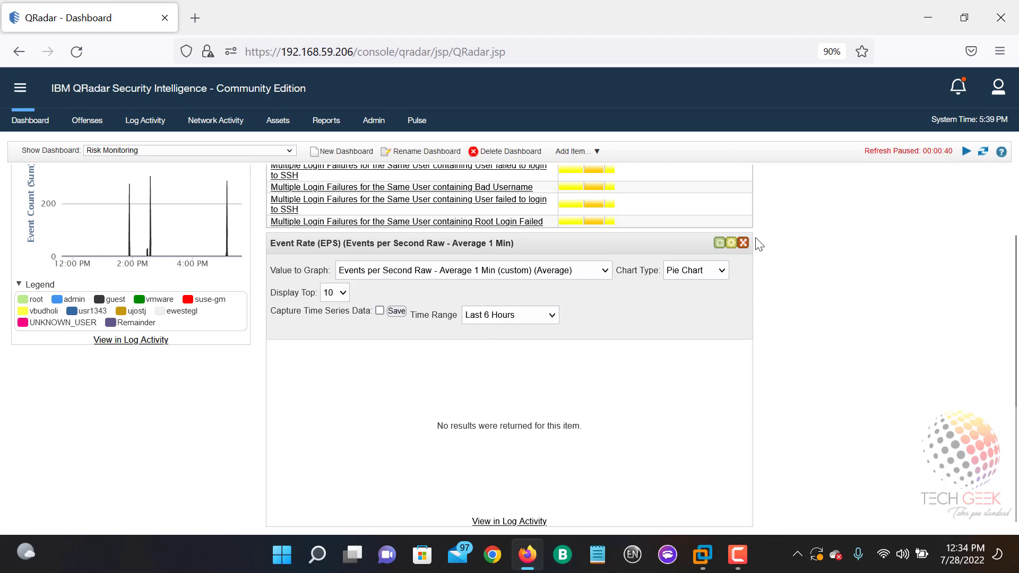
{"action": "left_click", "coordinate": [730, 244]}
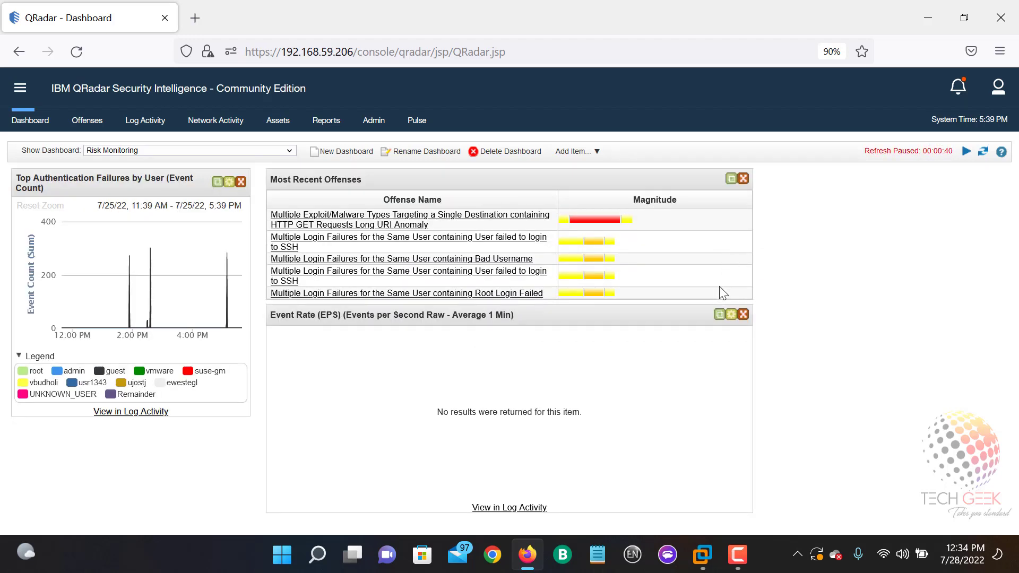
Step: Reopen the Event Rate (EPS) item's settings, try the Table chart type, and set it back to Time Series
{"action": "left_click", "coordinate": [731, 318]}
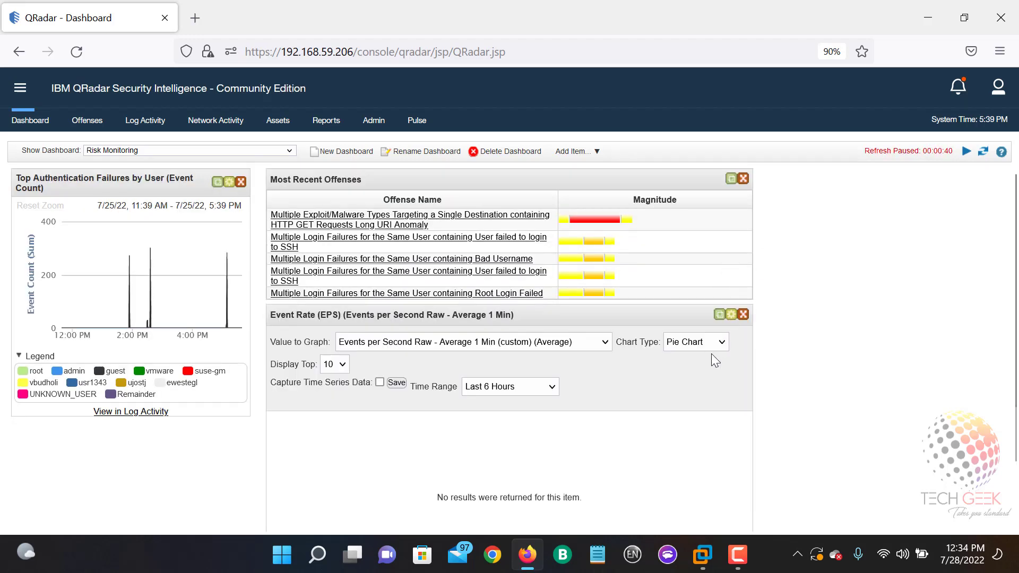
{"action": "left_click", "coordinate": [712, 344]}
{"action": "left_click", "coordinate": [690, 393]}
{"action": "left_click", "coordinate": [712, 344]}
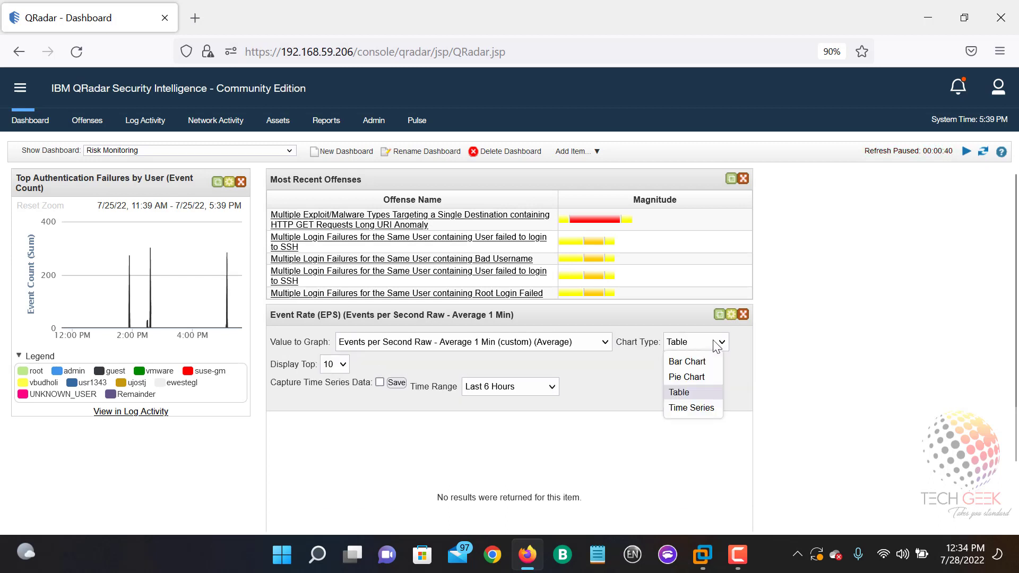
{"action": "left_click", "coordinate": [710, 409]}
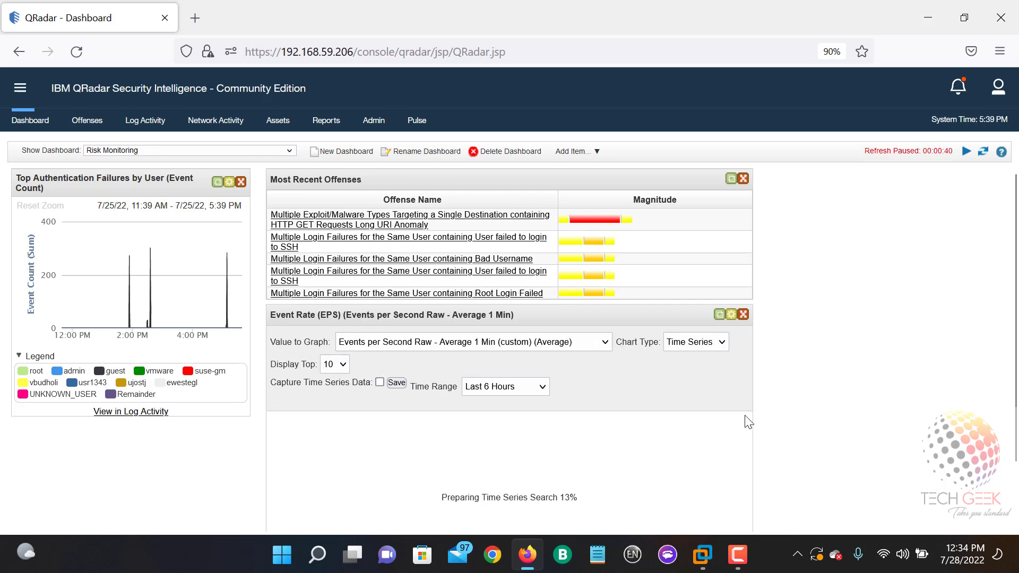
{"action": "scroll", "coordinate": [843, 391], "scroll_direction": "down", "scroll_amount": 1}
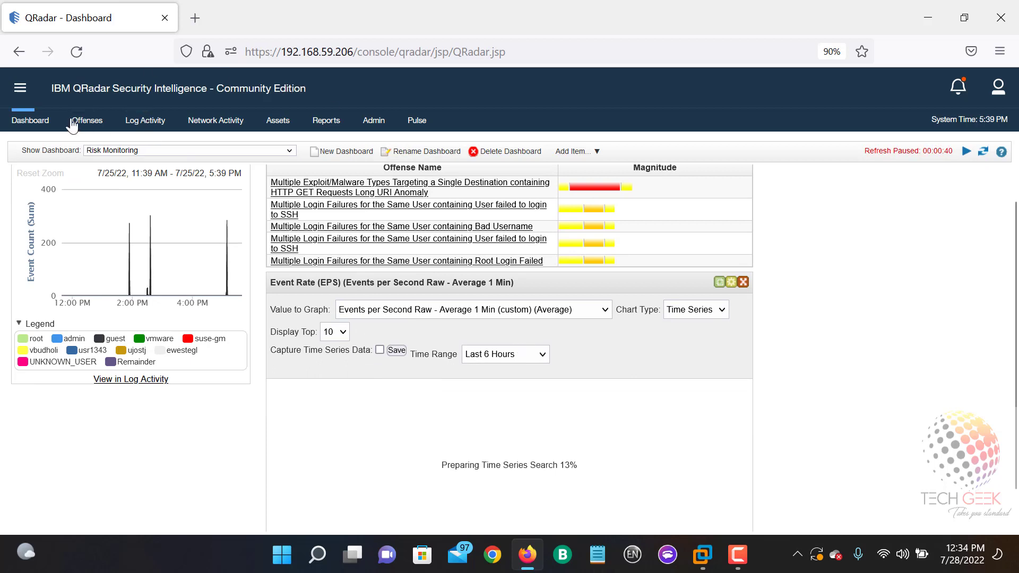
Step: Review the System Monitoring dashboard and look at the form for creating a new dashboard without creating one
{"action": "left_click", "coordinate": [136, 152]}
{"action": "left_click", "coordinate": [135, 214]}
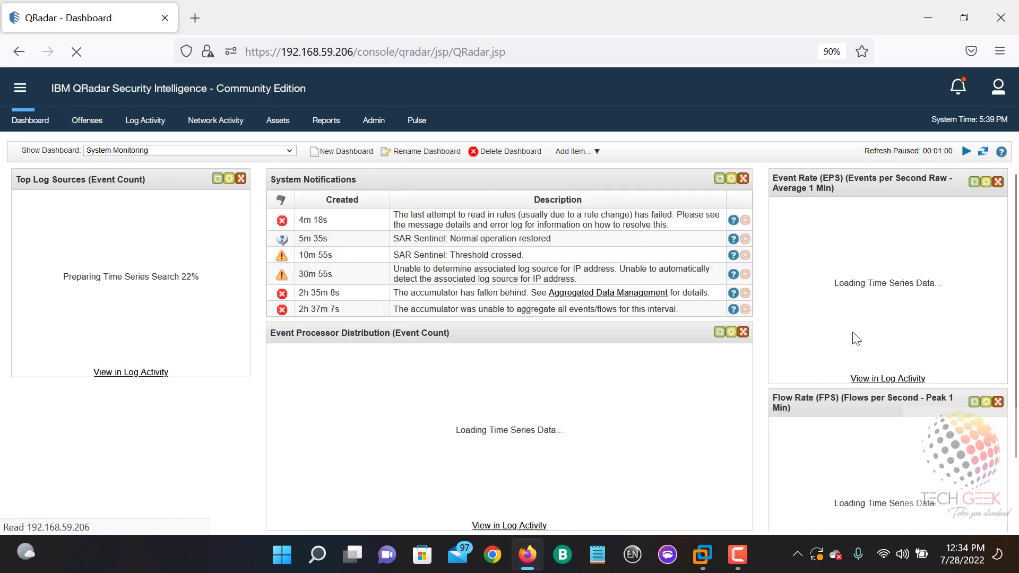
{"action": "scroll", "coordinate": [854, 334], "scroll_direction": "down", "scroll_amount": 1}
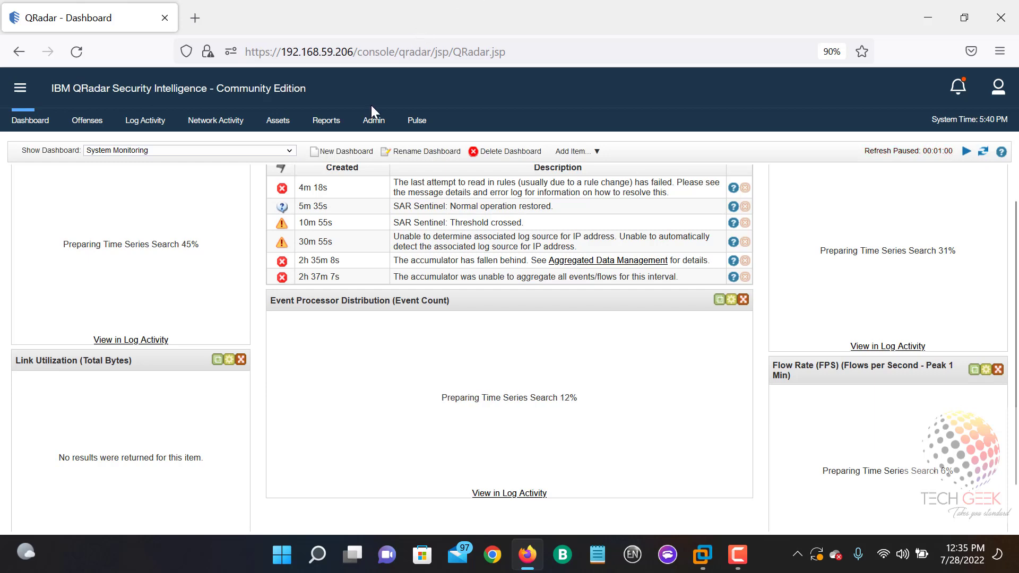
{"action": "left_click", "coordinate": [360, 151]}
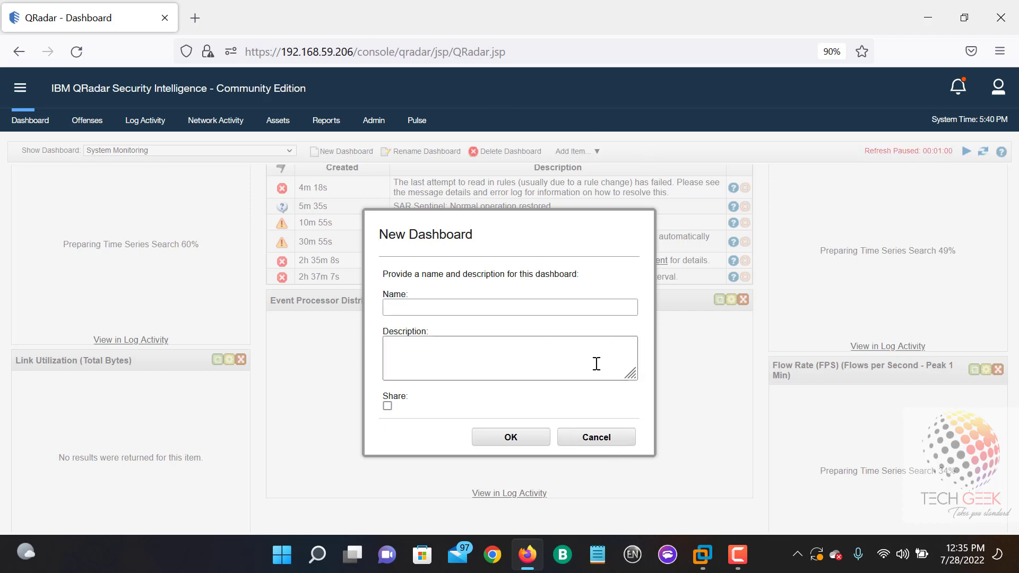
{"action": "left_click", "coordinate": [594, 444]}
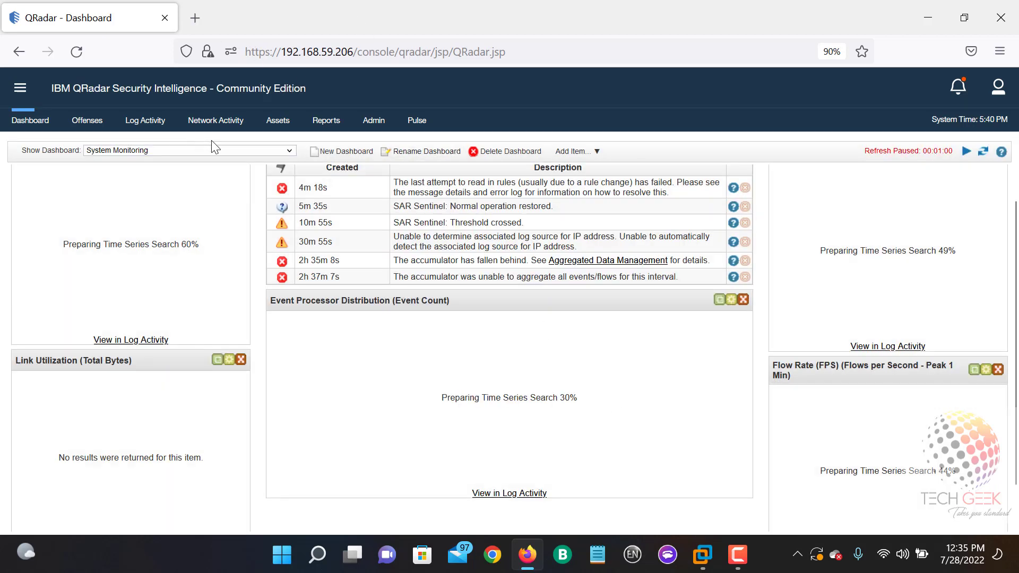
Step: Open the Network Activity area and check its view time ranges and display options without changing them
{"action": "left_click", "coordinate": [215, 121]}
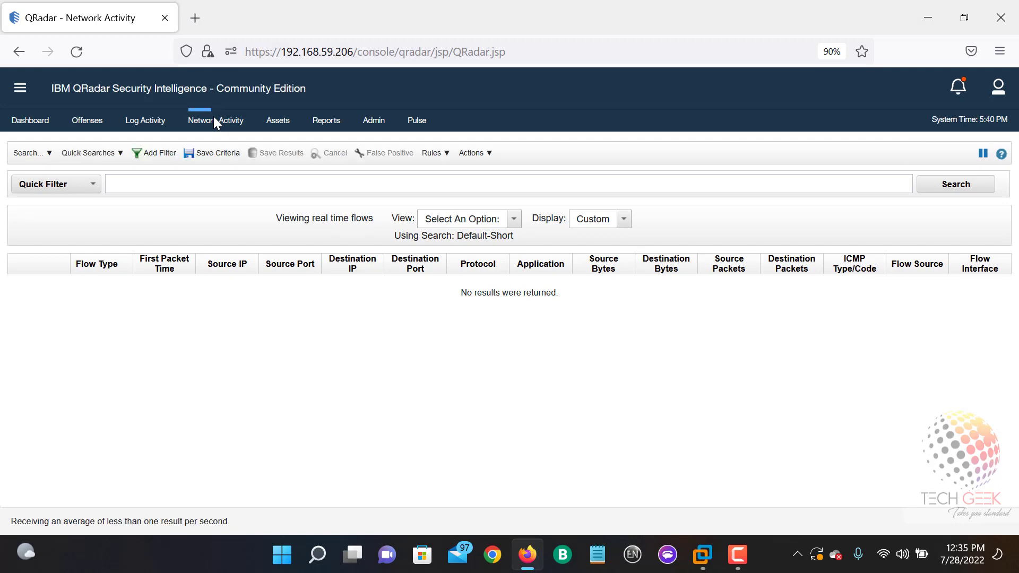
{"action": "left_click", "coordinate": [515, 219]}
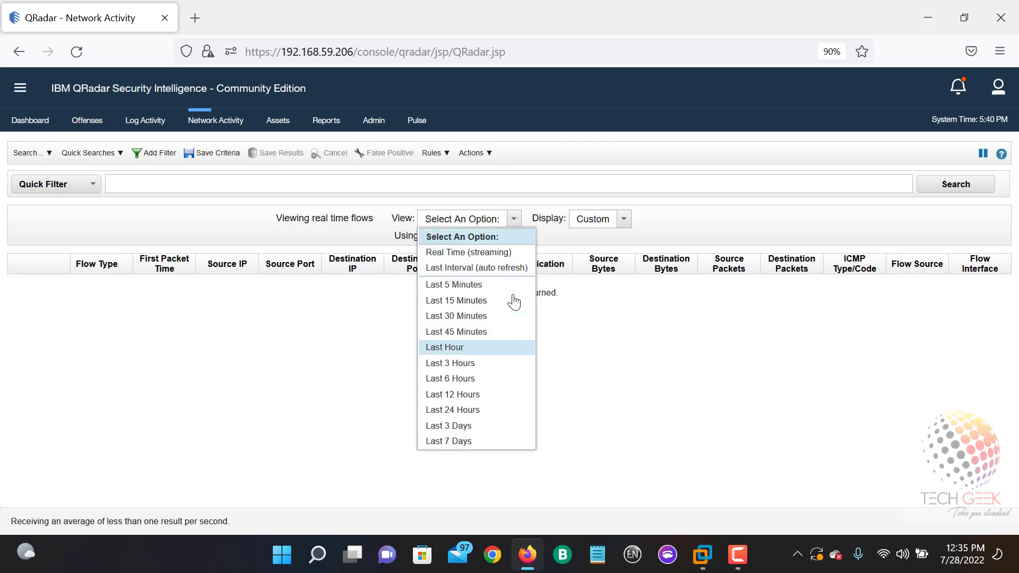
{"action": "left_click", "coordinate": [606, 226]}
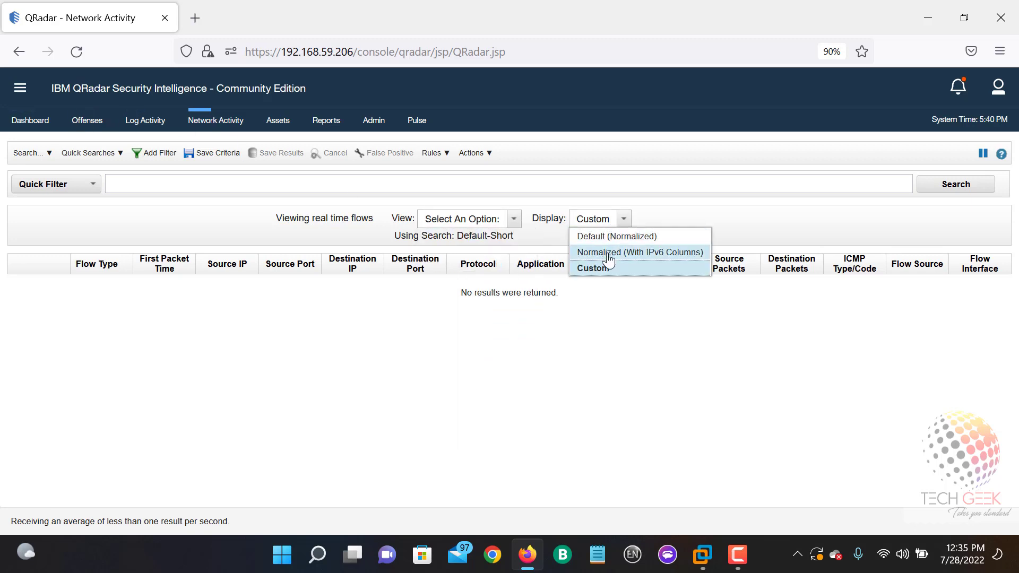
{"action": "left_click", "coordinate": [404, 371]}
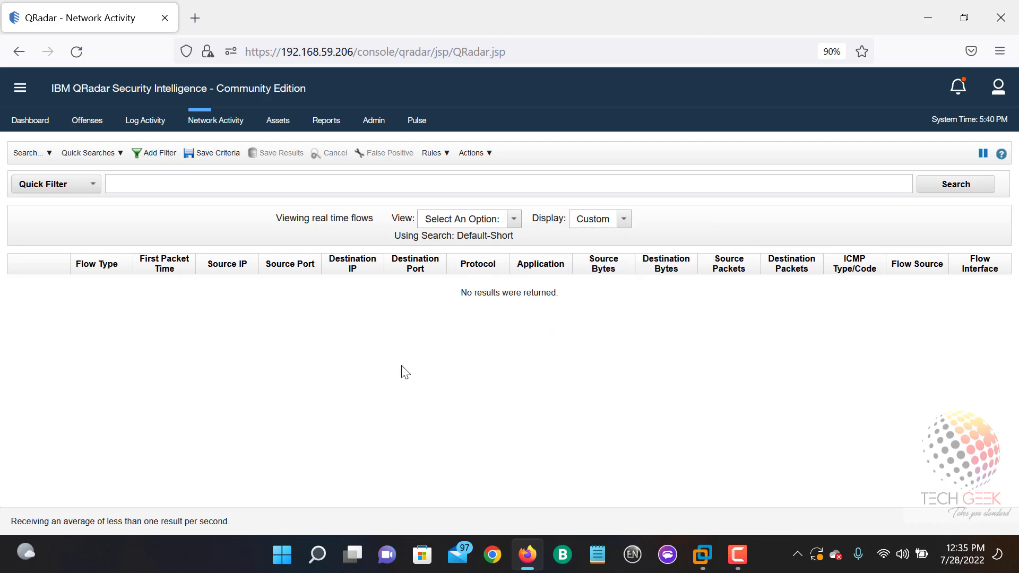
Step: Check the search filter types available for Network Activity without changing the current one
{"action": "left_click", "coordinate": [71, 183]}
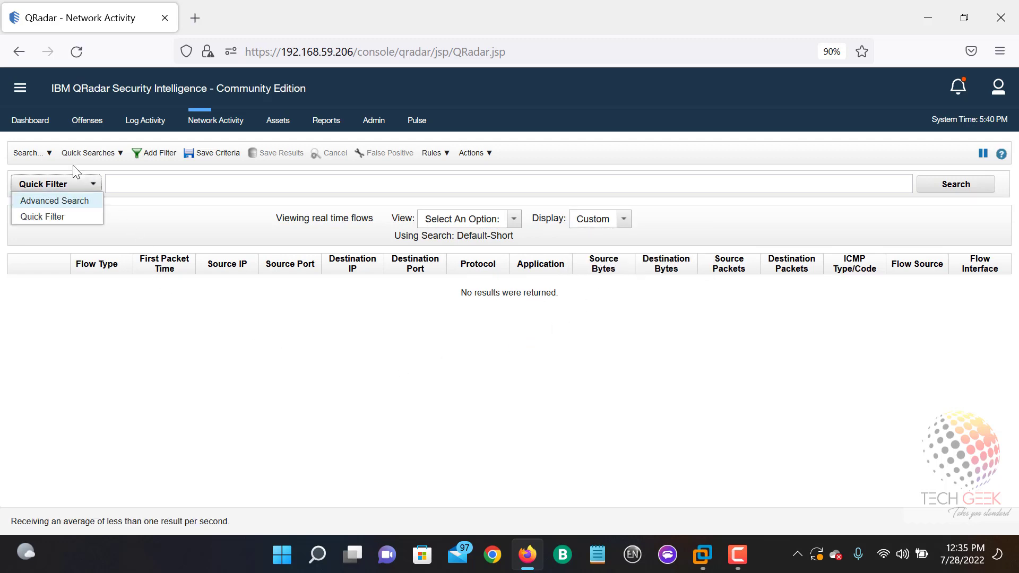
{"action": "left_click", "coordinate": [35, 153]}
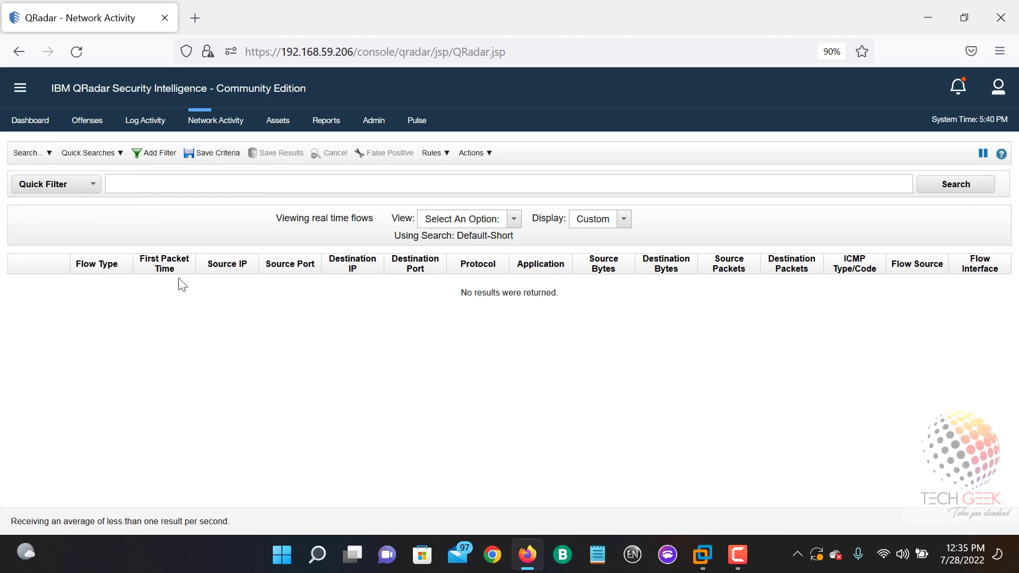
Step: Open the Assets area, visit Asset Profiles, Server Discovery and VA Scan, and return to Asset Profiles
{"action": "left_click", "coordinate": [293, 124]}
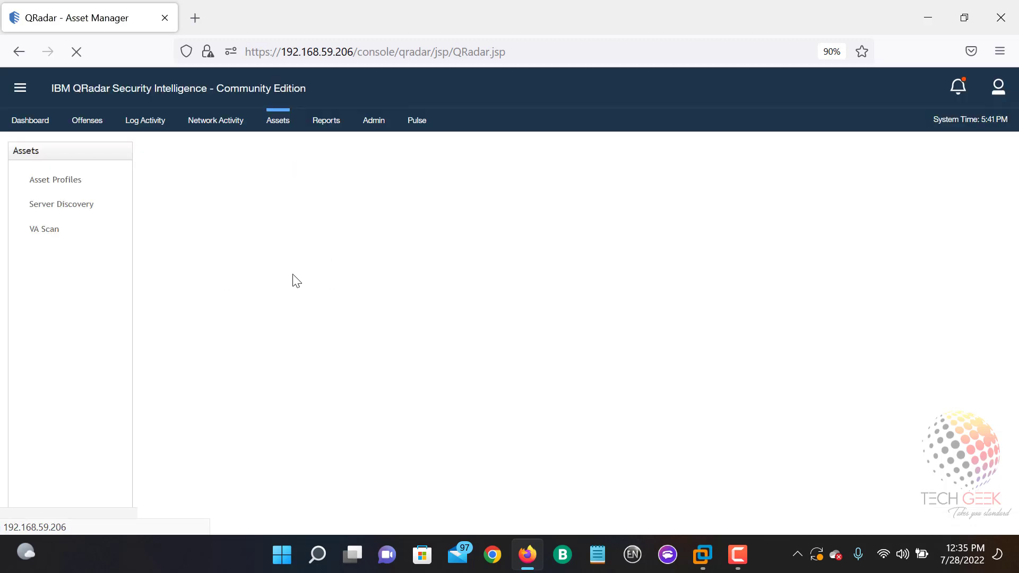
{"action": "left_click", "coordinate": [55, 180]}
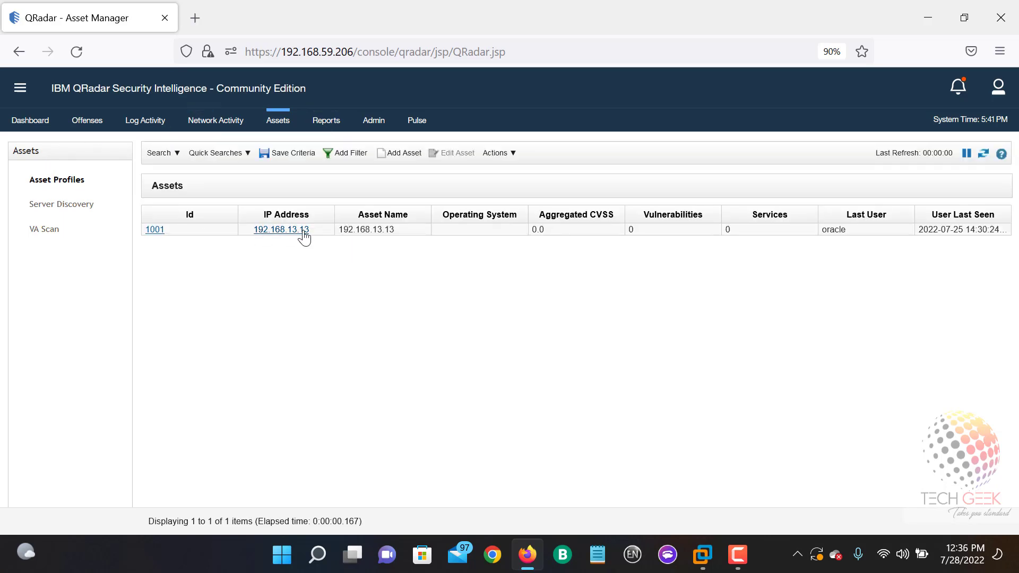
{"action": "left_click", "coordinate": [66, 211]}
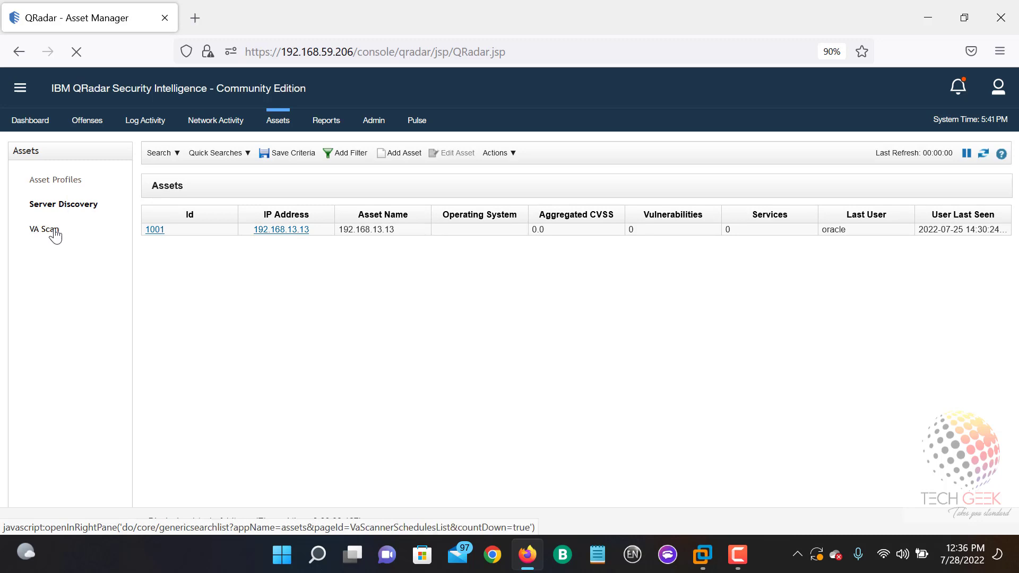
{"action": "left_click", "coordinate": [53, 234]}
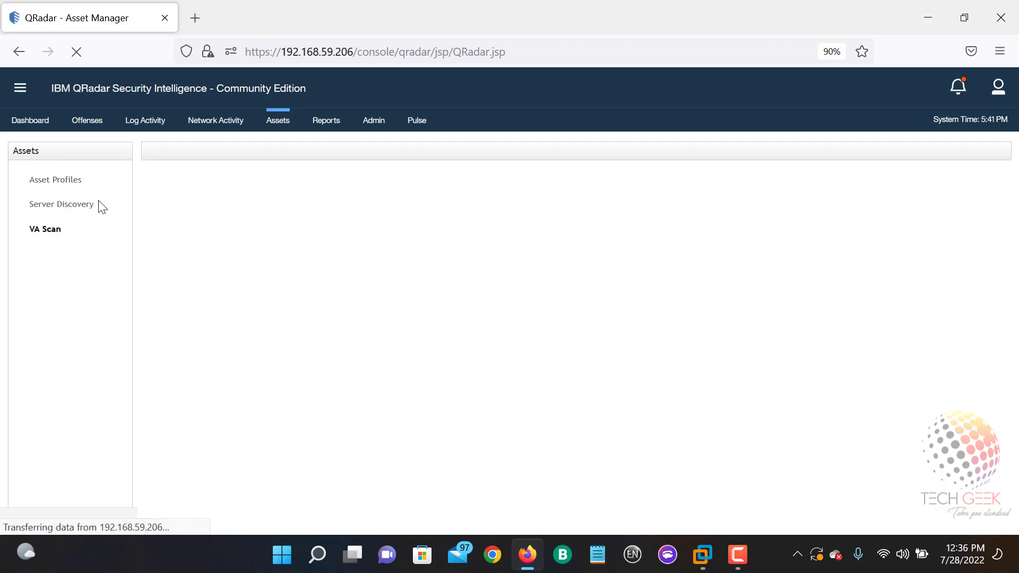
{"action": "left_click", "coordinate": [92, 181]}
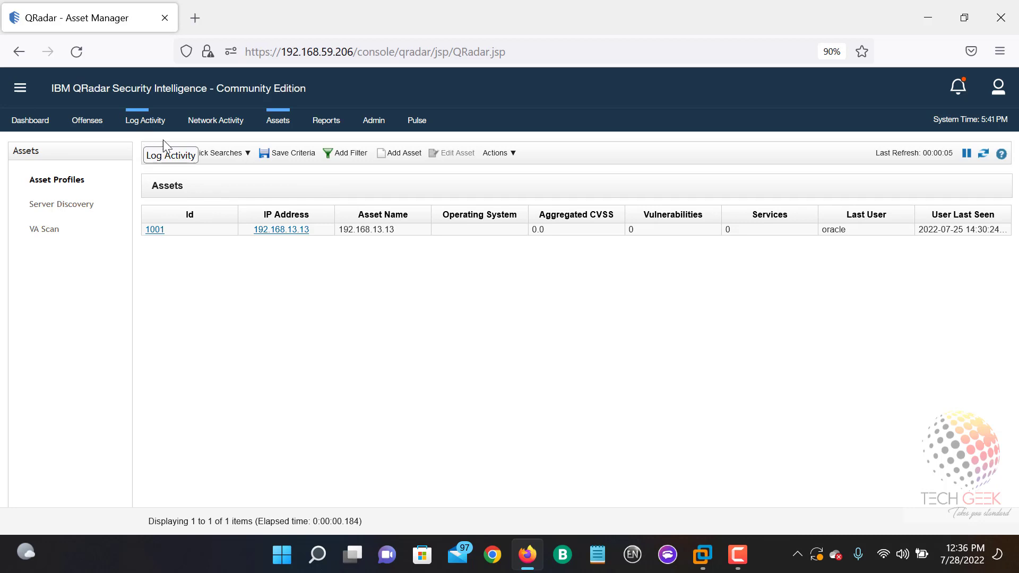
Step: Open the Reports area and review the list of available reports and their schedules
{"action": "left_click", "coordinate": [334, 121]}
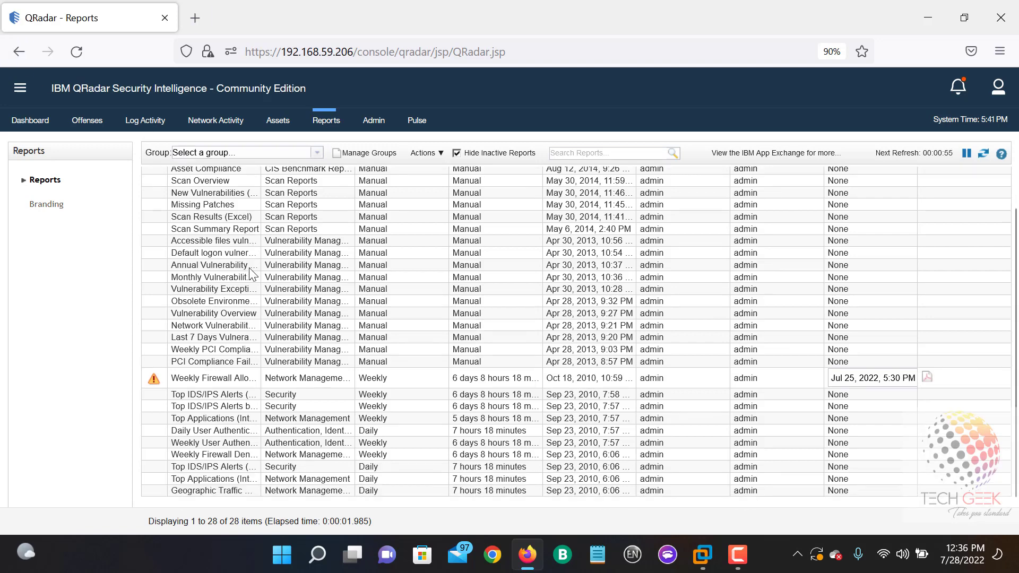
{"action": "scroll", "coordinate": [252, 272], "scroll_direction": "down", "scroll_amount": 2}
{"action": "left_click_drag", "start_coordinate": [206, 526], "coordinate": [264, 532]}
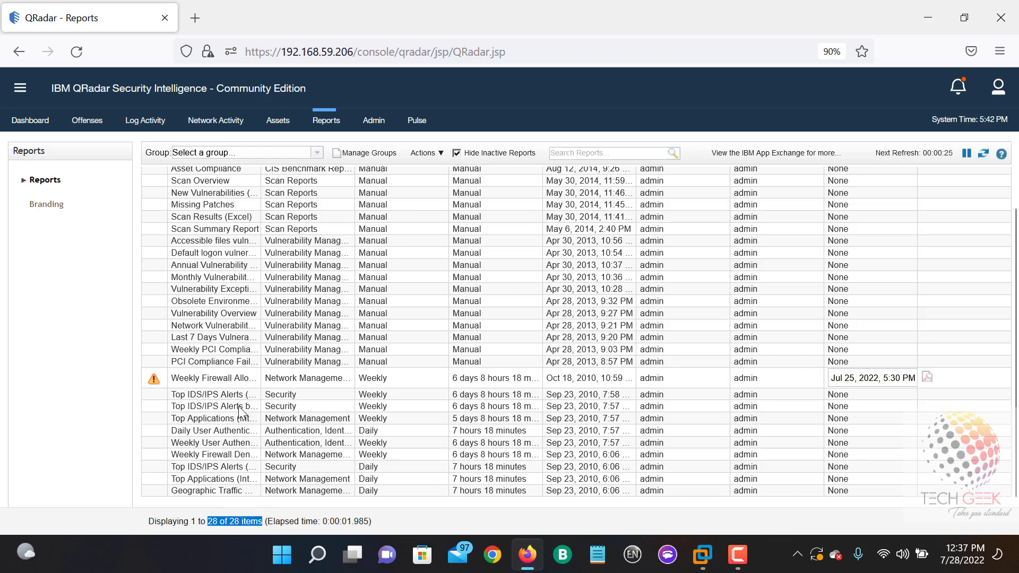
{"action": "left_click", "coordinate": [228, 353]}
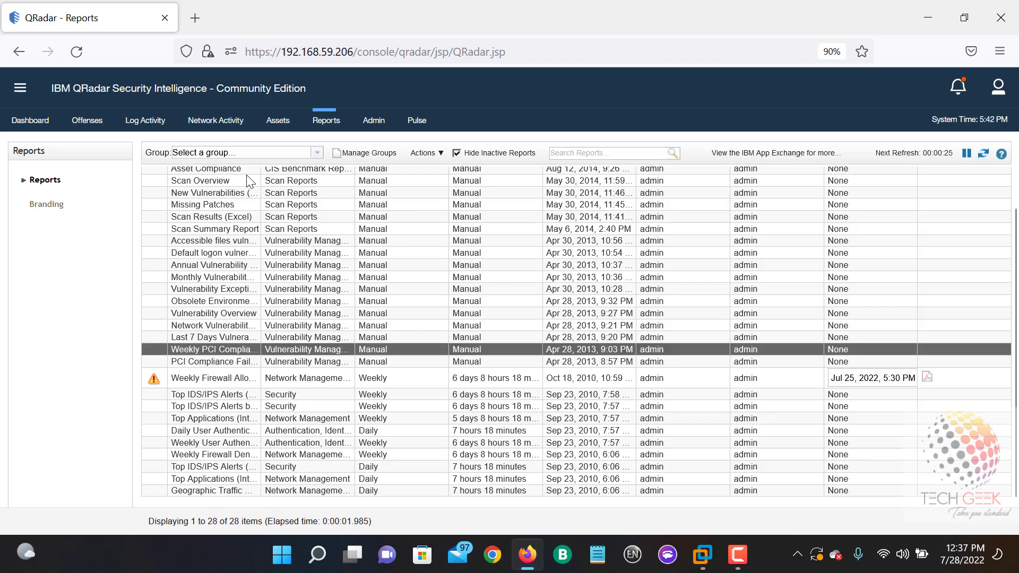
Step: Open the weekly user authentication report in the Report Wizard and advance past its schedule to the layout choice
{"action": "left_click", "coordinate": [227, 446]}
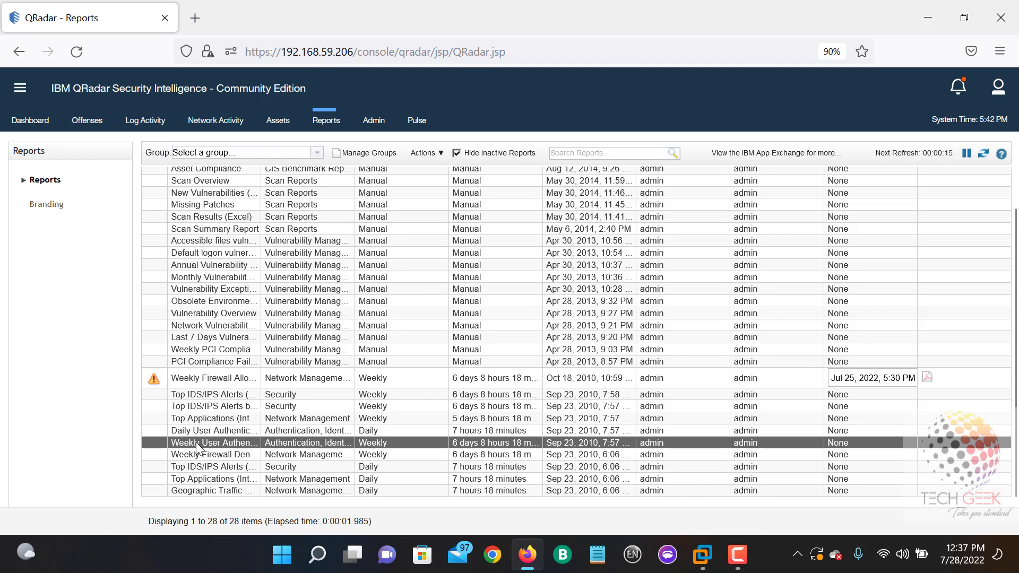
{"action": "mouse_move", "coordinate": [215, 450]}
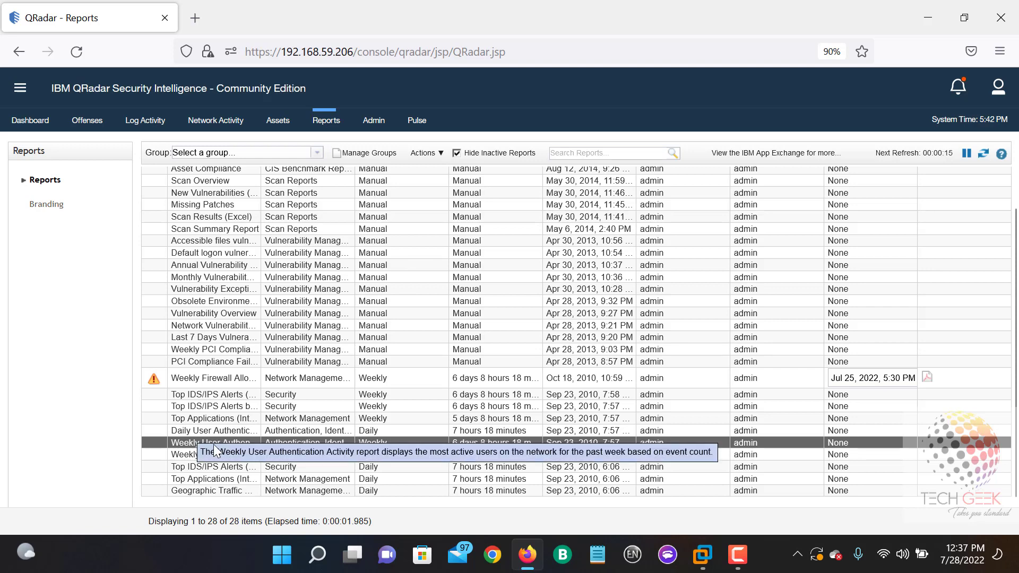
{"action": "double_click", "coordinate": [212, 451]}
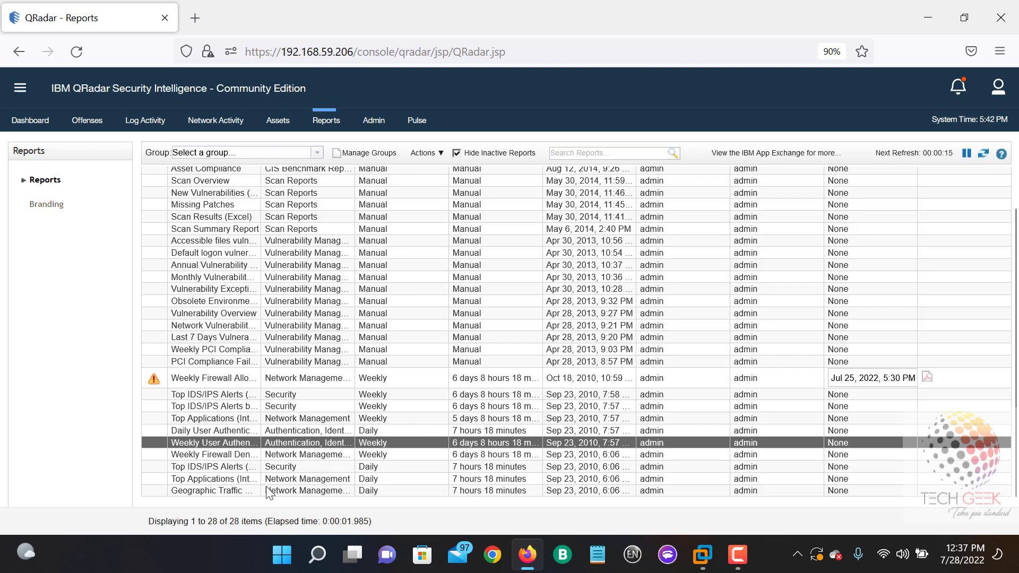
{"action": "double_click", "coordinate": [230, 444]}
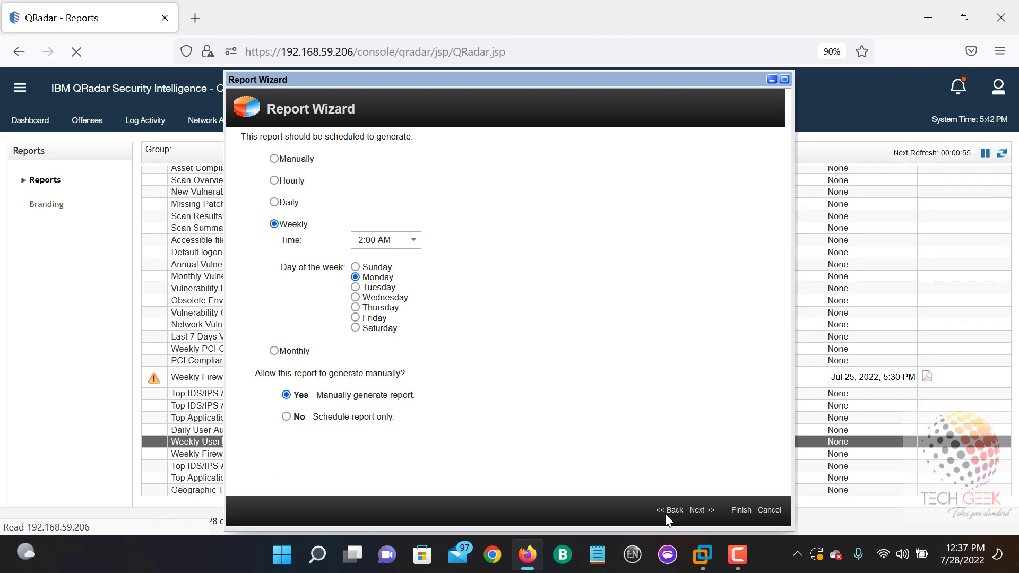
{"action": "left_click", "coordinate": [697, 511]}
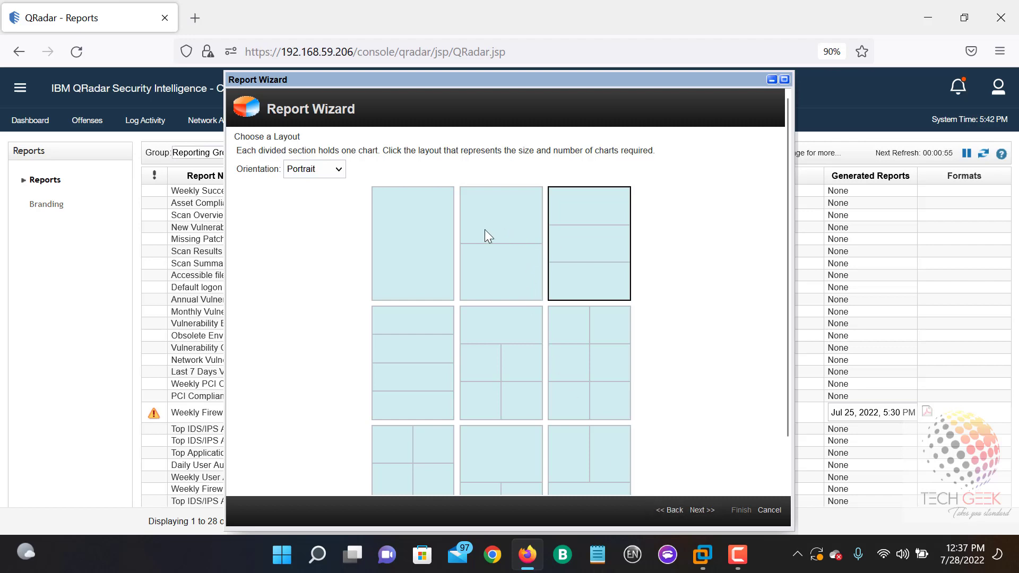
Step: Compare the Landscape and Portrait orientations for the report layout, ending on Landscape
{"action": "left_click", "coordinate": [335, 176]}
{"action": "left_click", "coordinate": [320, 190]}
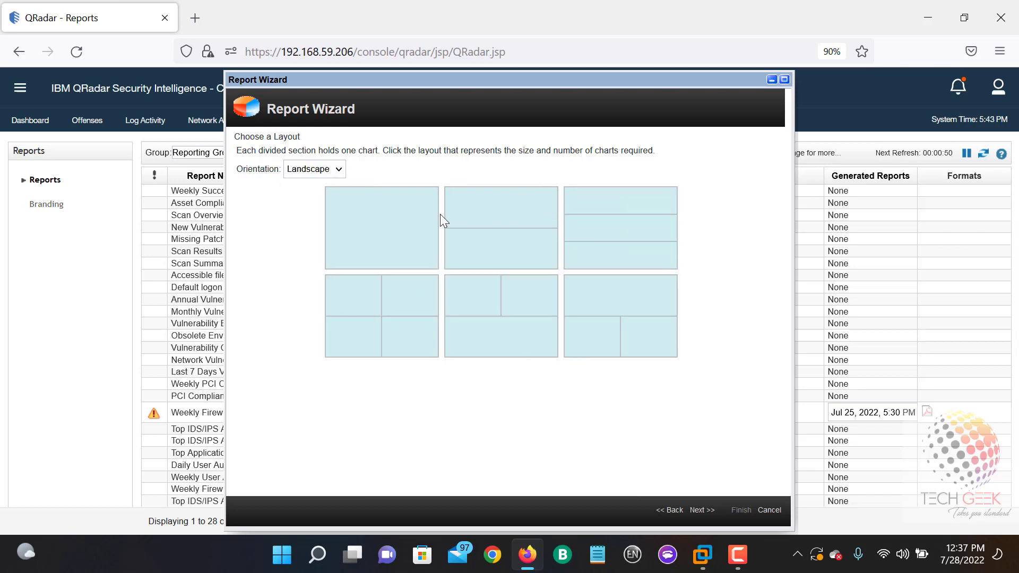
{"action": "left_click", "coordinate": [309, 173]}
{"action": "left_click", "coordinate": [308, 205]}
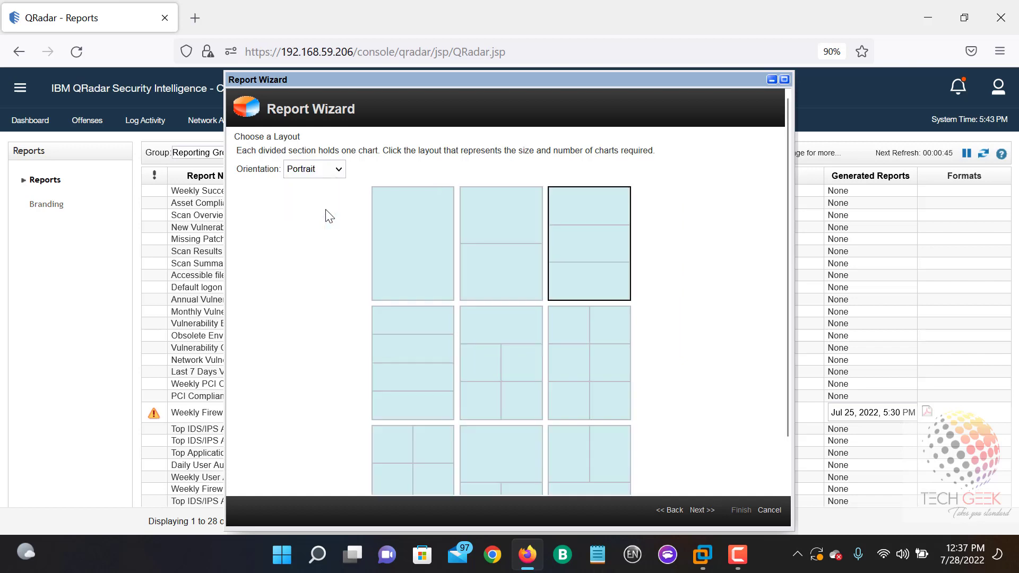
{"action": "left_click", "coordinate": [321, 174]}
{"action": "left_click", "coordinate": [314, 190]}
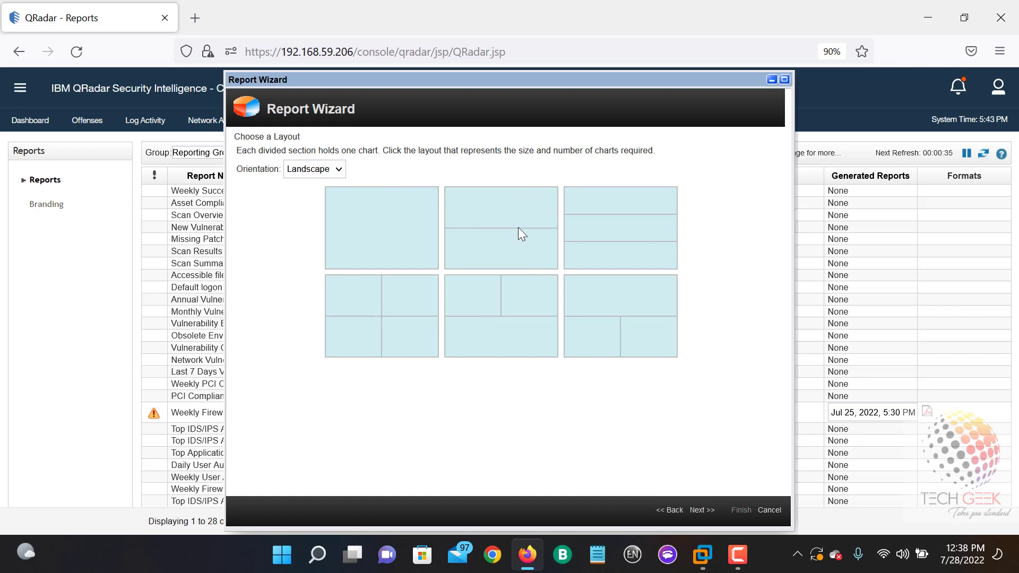
Step: Try the three-section landscape layouts, decline the layout changes, and set the orientation back to Portrait
{"action": "left_click", "coordinate": [643, 297]}
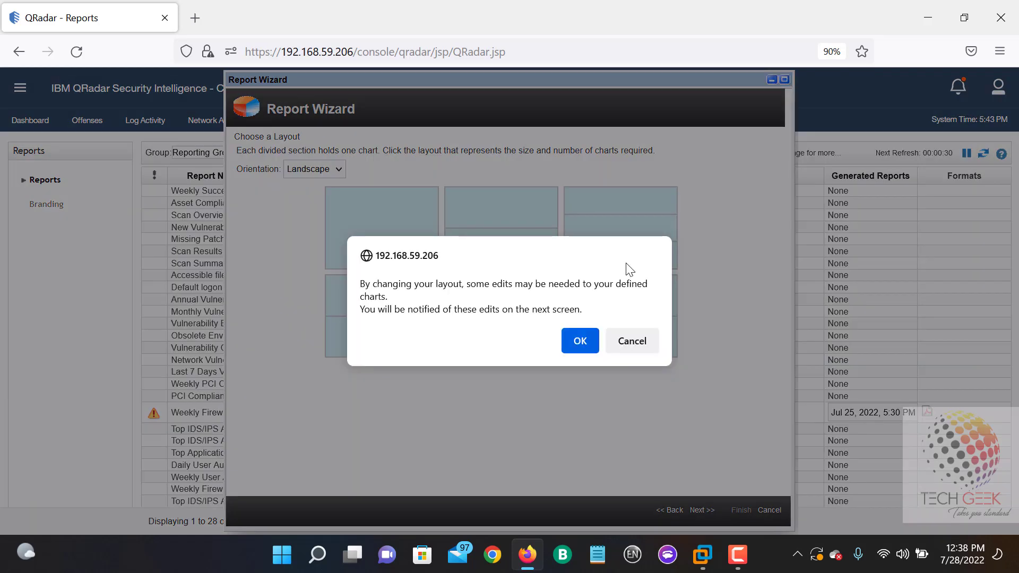
{"action": "left_click", "coordinate": [628, 337]}
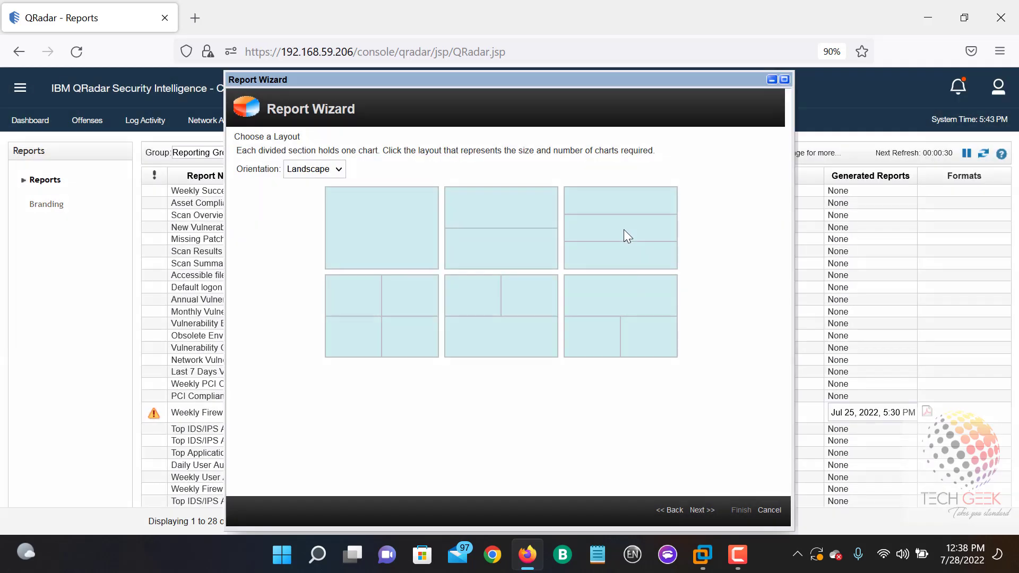
{"action": "left_click", "coordinate": [623, 229]}
{"action": "left_click", "coordinate": [641, 354]}
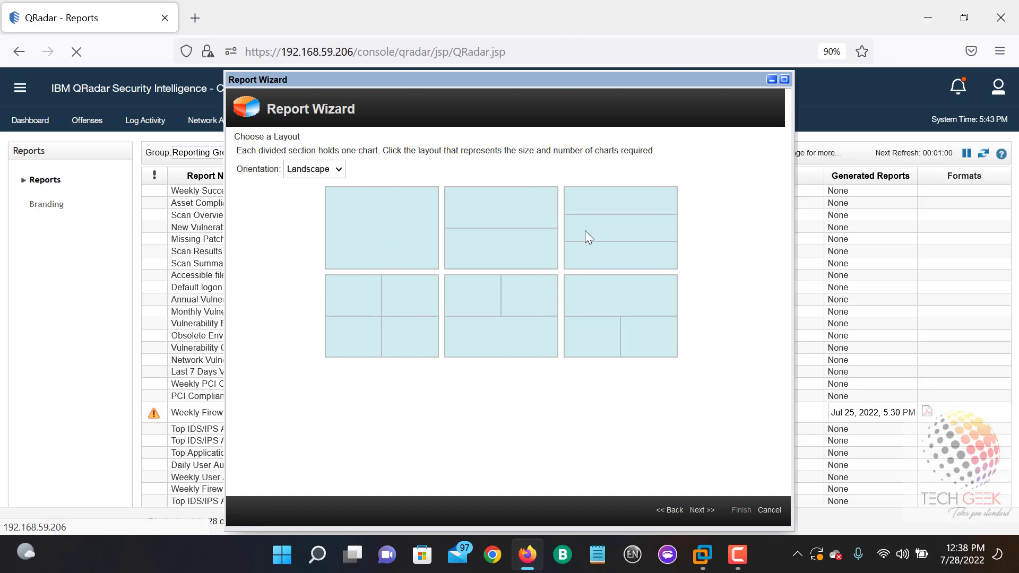
{"action": "left_click", "coordinate": [304, 170]}
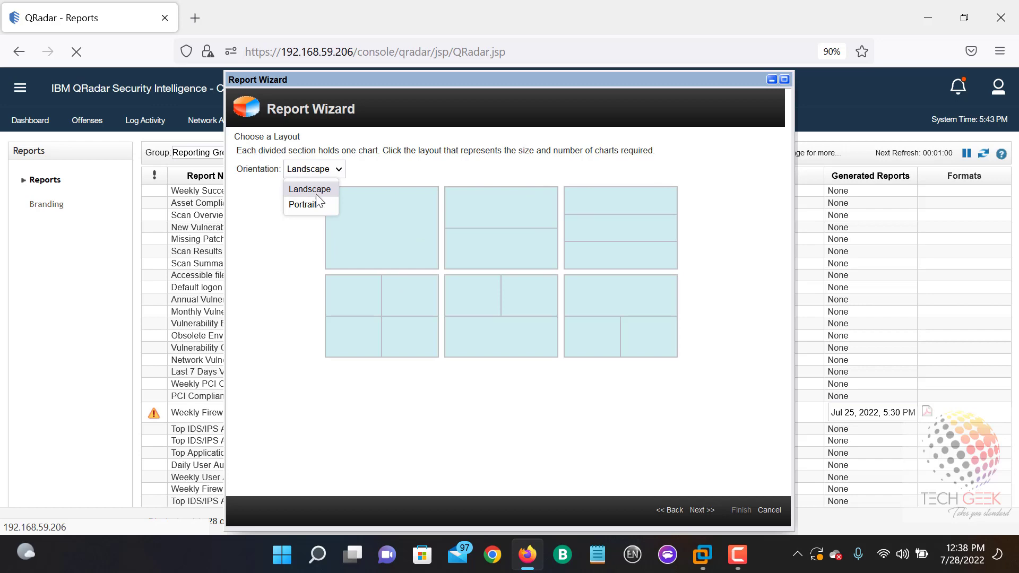
{"action": "left_click", "coordinate": [316, 203]}
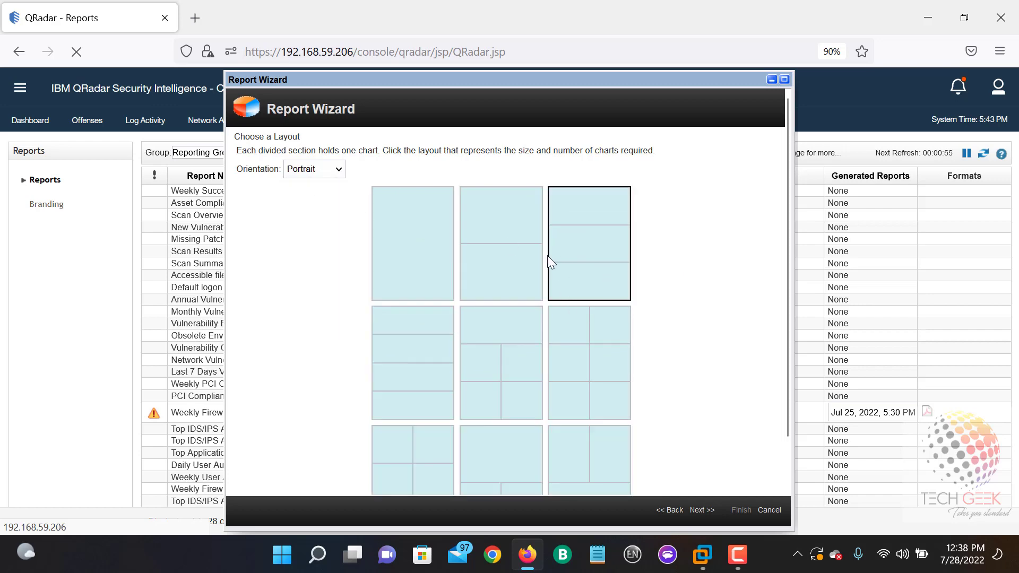
Step: Choose the six-section portrait layout of two columns by three rows and continue to the report contents
{"action": "left_click", "coordinate": [582, 352]}
{"action": "left_click", "coordinate": [584, 340]}
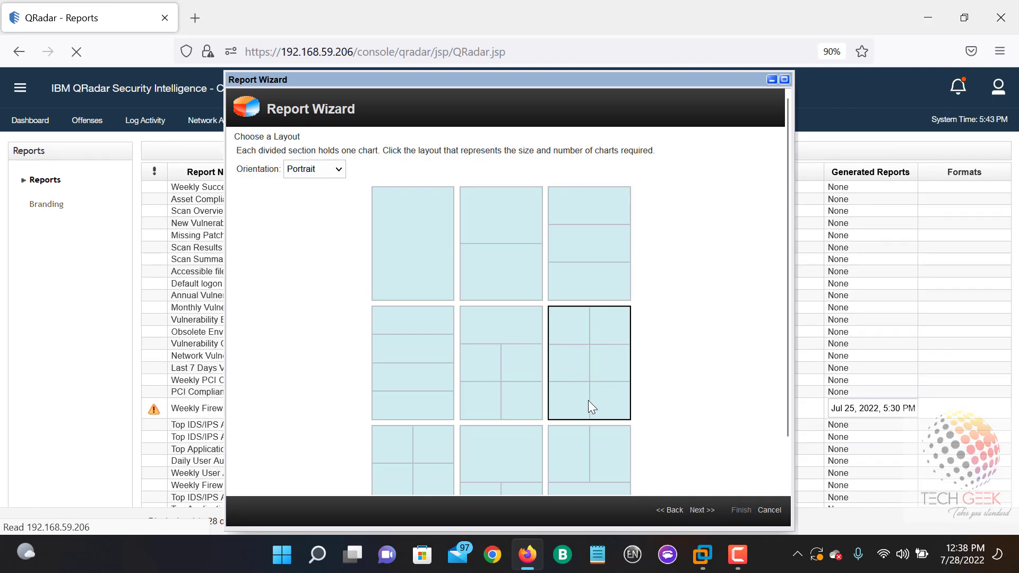
{"action": "left_click_drag", "start_coordinate": [784, 308], "coordinate": [791, 358]}
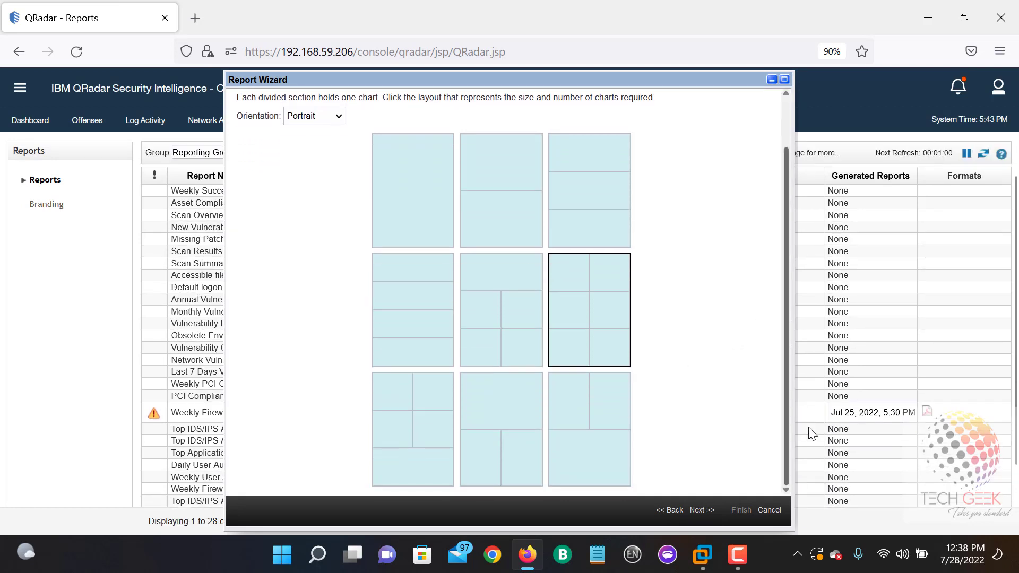
{"action": "left_click", "coordinate": [594, 304]}
{"action": "left_click", "coordinate": [701, 511]}
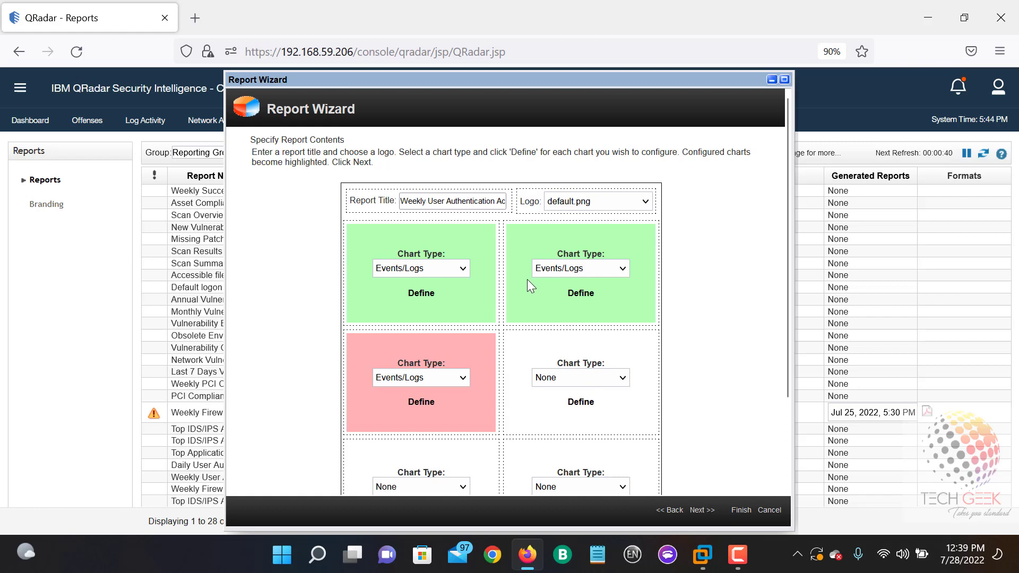
Step: Open the definition of the upper-left Events/Logs chart and examine its title, weekly scheduling and available saved searches
{"action": "left_click", "coordinate": [421, 296]}
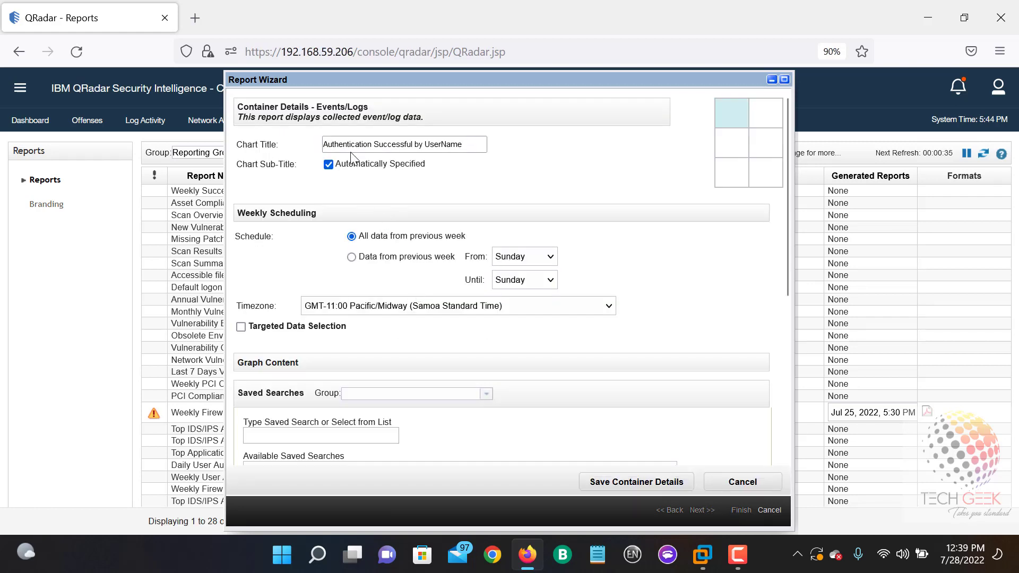
{"action": "left_click_drag", "start_coordinate": [406, 145], "coordinate": [474, 144]}
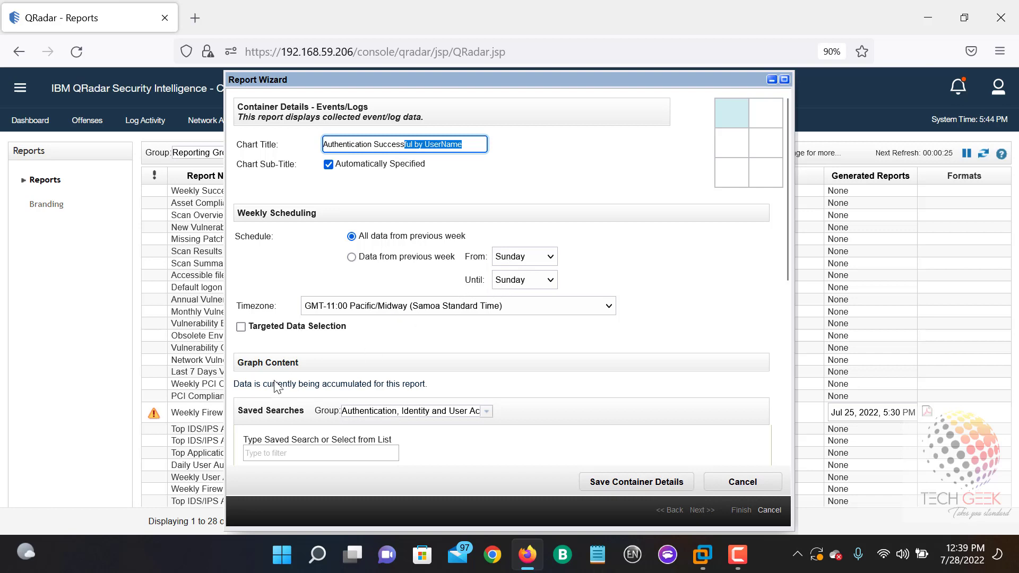
{"action": "scroll", "coordinate": [326, 398], "scroll_direction": "down", "scroll_amount": 2}
{"action": "scroll", "coordinate": [326, 398], "scroll_direction": "down", "scroll_amount": 2}
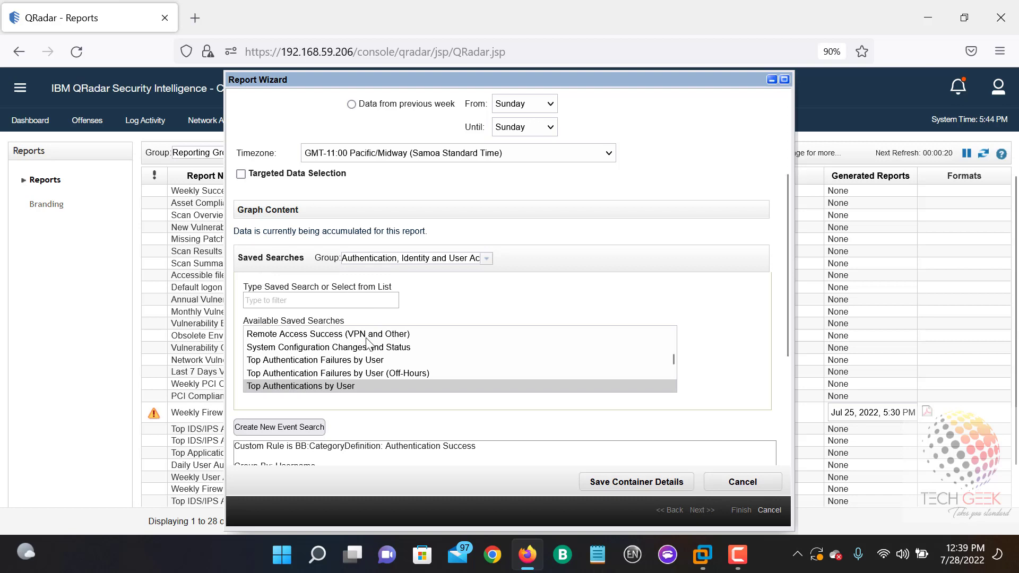
{"action": "scroll", "coordinate": [402, 370], "scroll_direction": "down", "scroll_amount": 3}
{"action": "scroll", "coordinate": [402, 370], "scroll_direction": "up", "scroll_amount": 5}
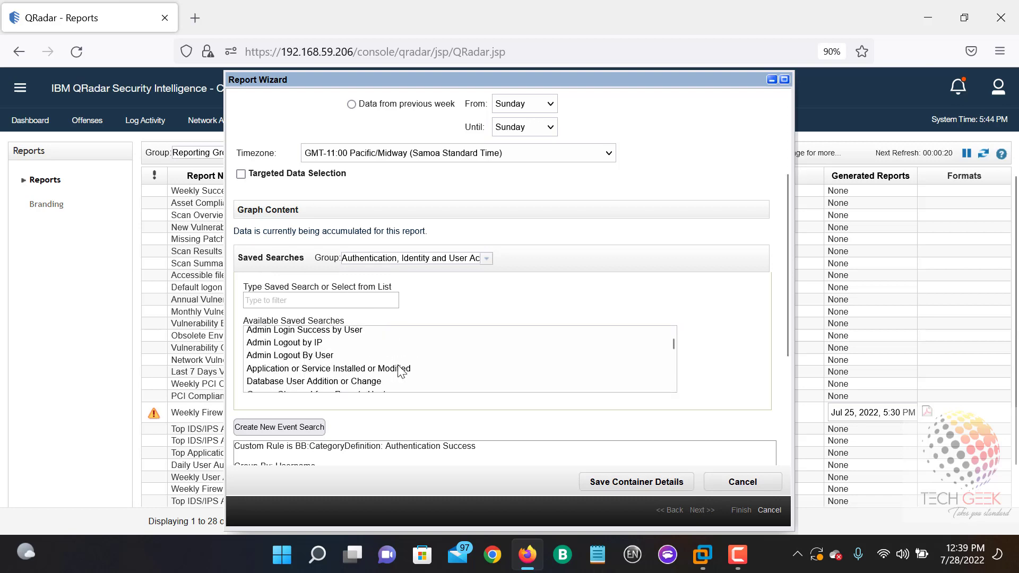
{"action": "scroll", "coordinate": [398, 372], "scroll_direction": "down", "scroll_amount": 4}
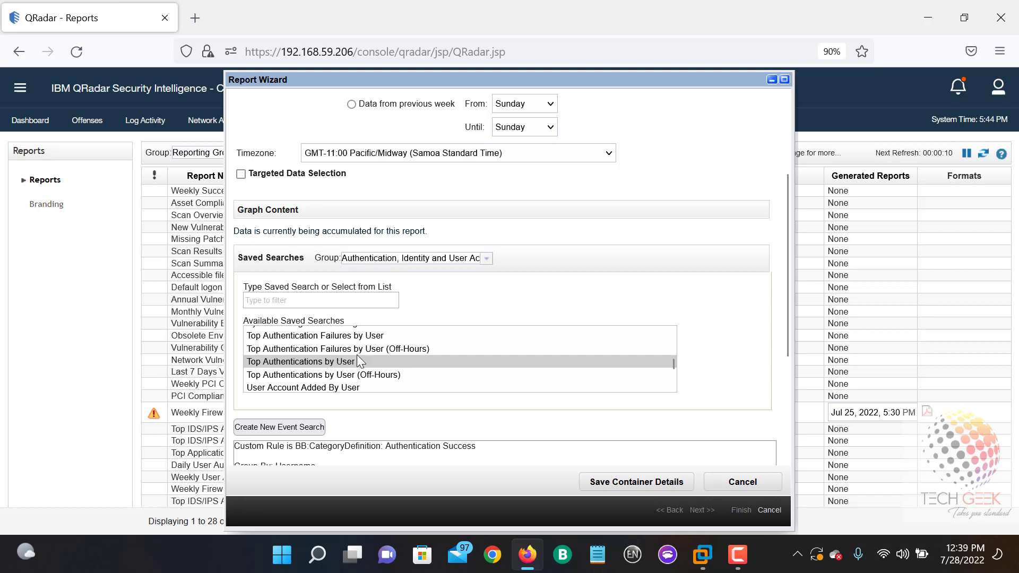
Step: Examine the chart's additional details and its graph type options without changing them
{"action": "left_click_drag", "start_coordinate": [787, 300], "coordinate": [784, 435]}
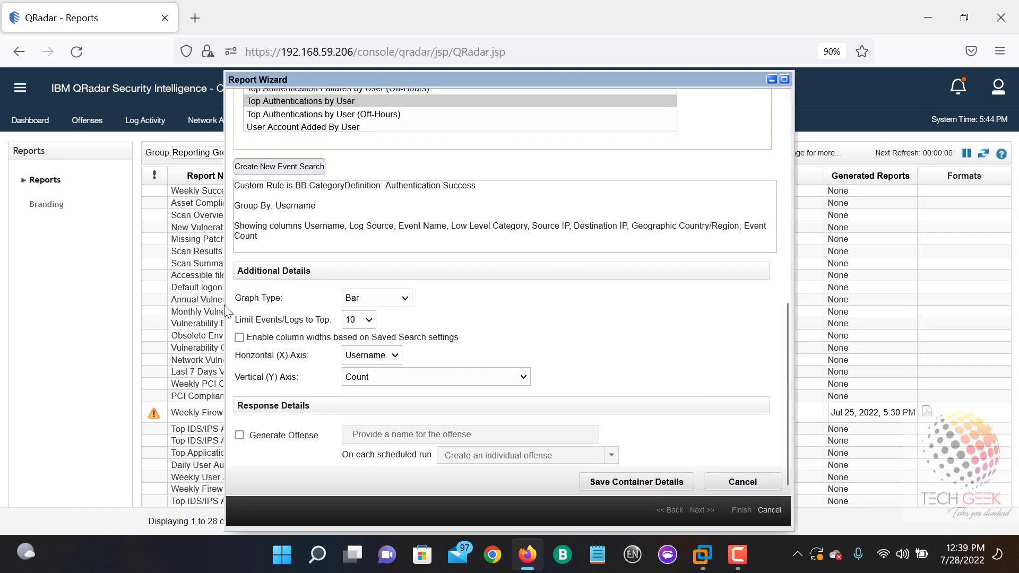
{"action": "left_click", "coordinate": [395, 299]}
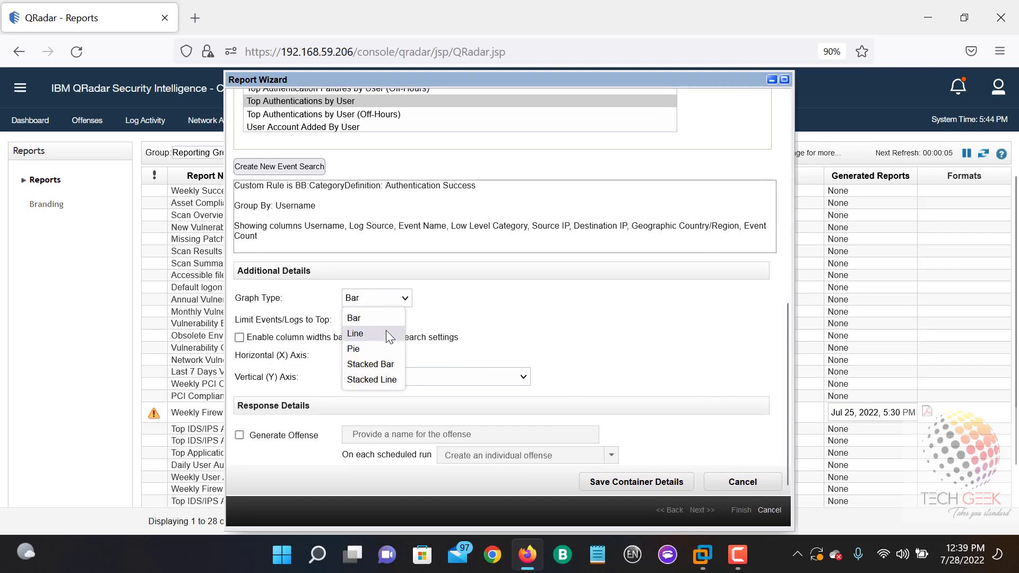
{"action": "left_click", "coordinate": [577, 336]}
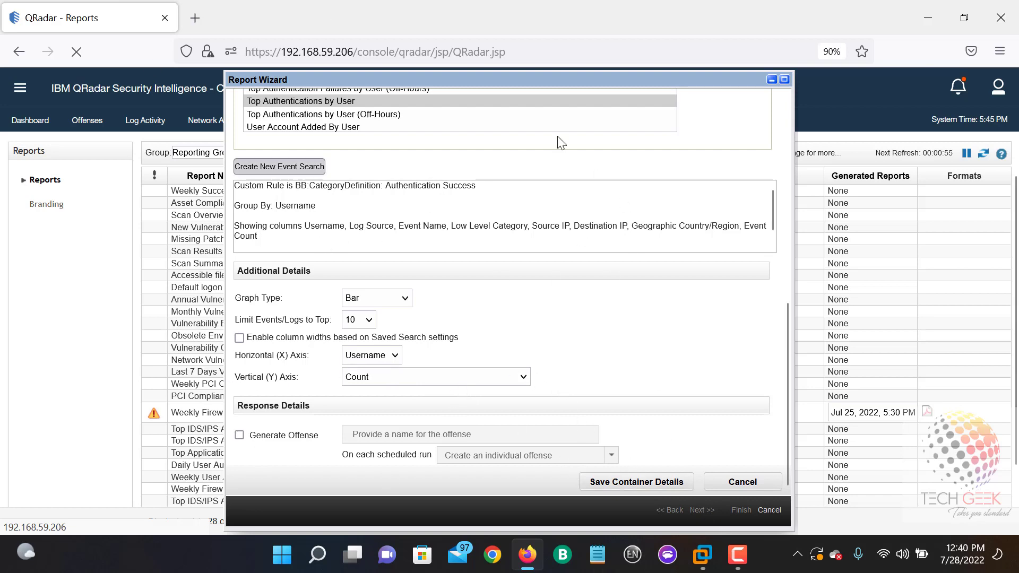
Step: Leave the upper-left chart's definition without saving and open the definition of the upper-right Events/Logs chart
{"action": "left_click", "coordinate": [749, 492]}
{"action": "left_click", "coordinate": [583, 330]}
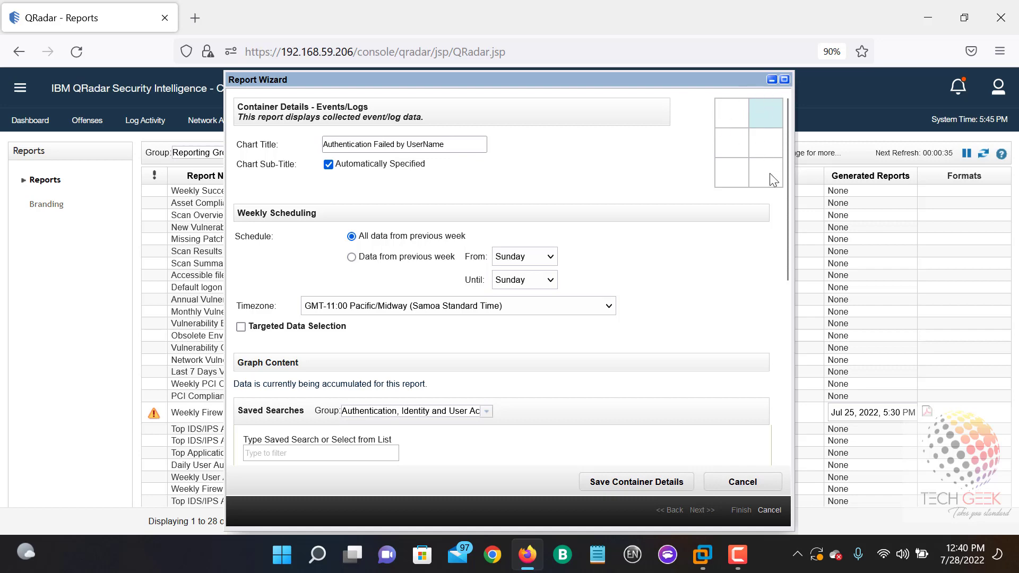
Step: Examine the upper-right chart's saved search and additional details, and leave the report wizard without saving
{"action": "left_click_drag", "start_coordinate": [784, 193], "coordinate": [352, 400]}
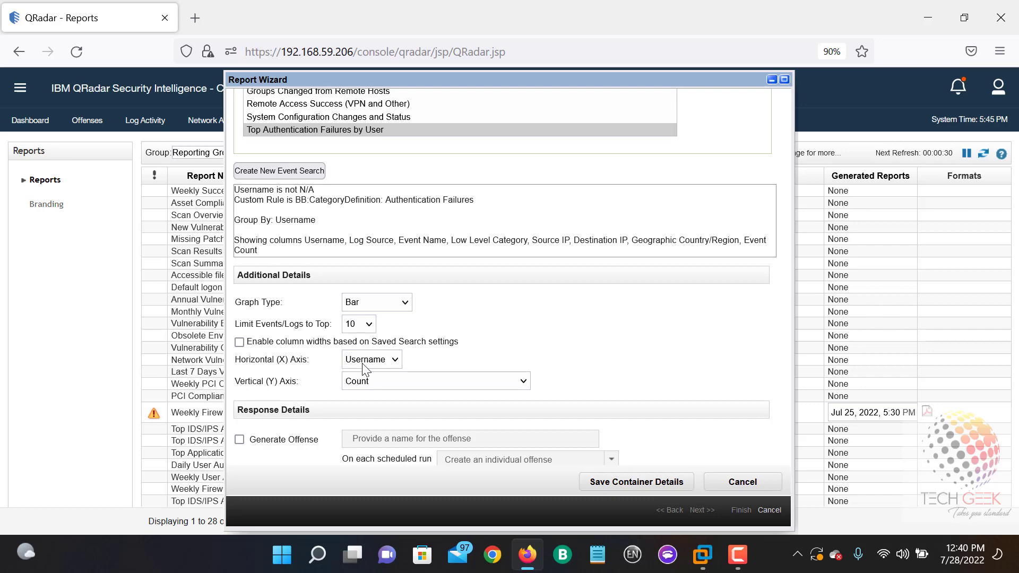
{"action": "left_click", "coordinate": [770, 511]}
{"action": "left_click", "coordinate": [581, 331]}
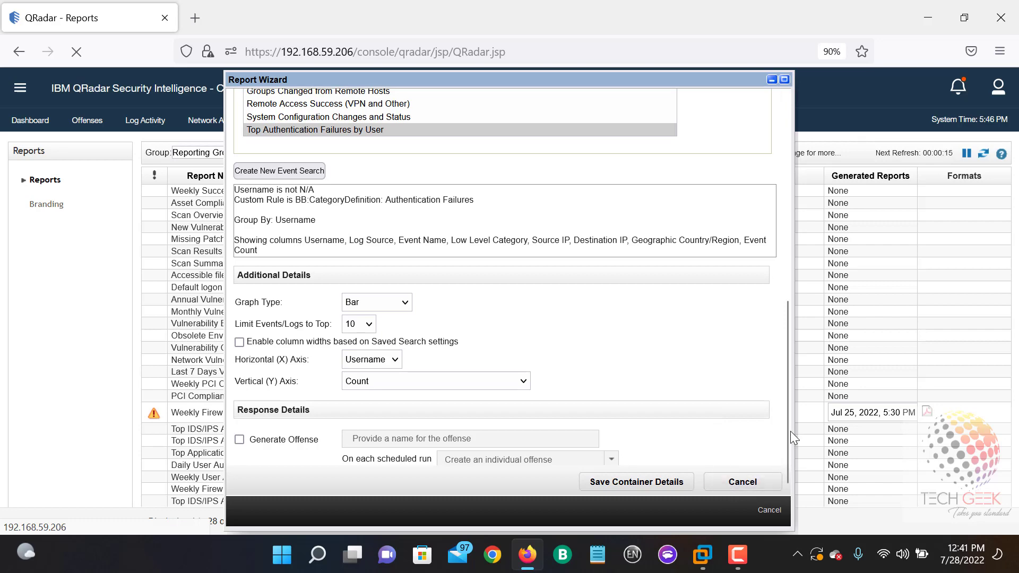
{"action": "scroll", "coordinate": [786, 455], "scroll_direction": "down", "scroll_amount": 1}
{"action": "left_click", "coordinate": [770, 510]}
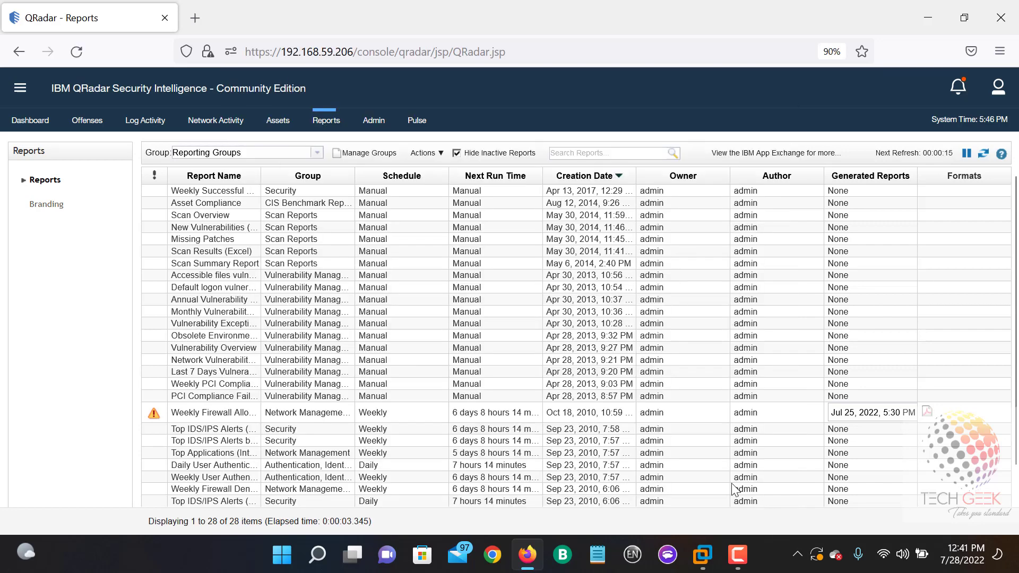
Step: Edit the Weekly User Authentication report again, choosing the six-section portrait layout of two columns by three rows and continuing to its contents
{"action": "double_click", "coordinate": [224, 477]}
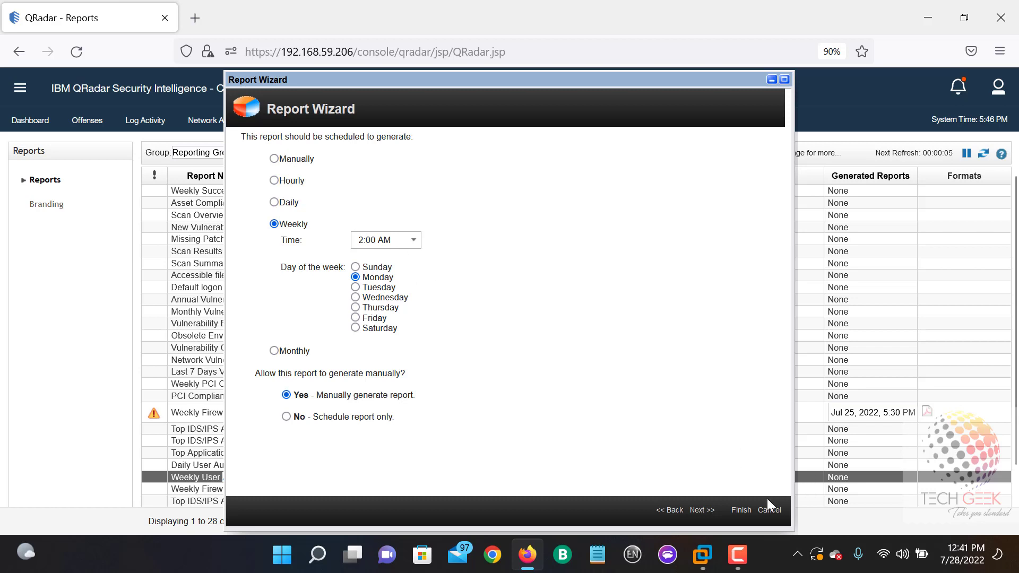
{"action": "left_click", "coordinate": [711, 511]}
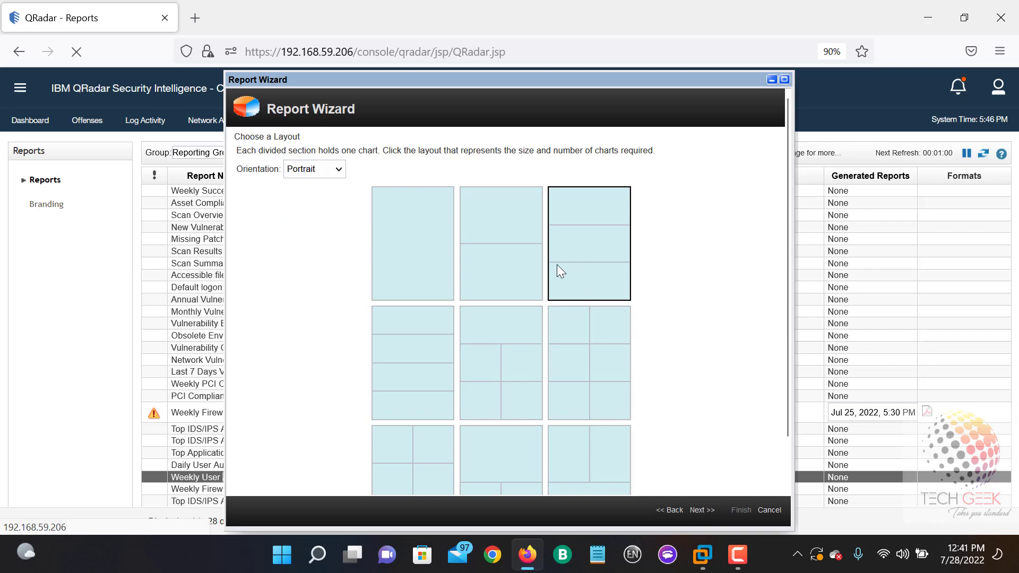
{"action": "left_click", "coordinate": [571, 350]}
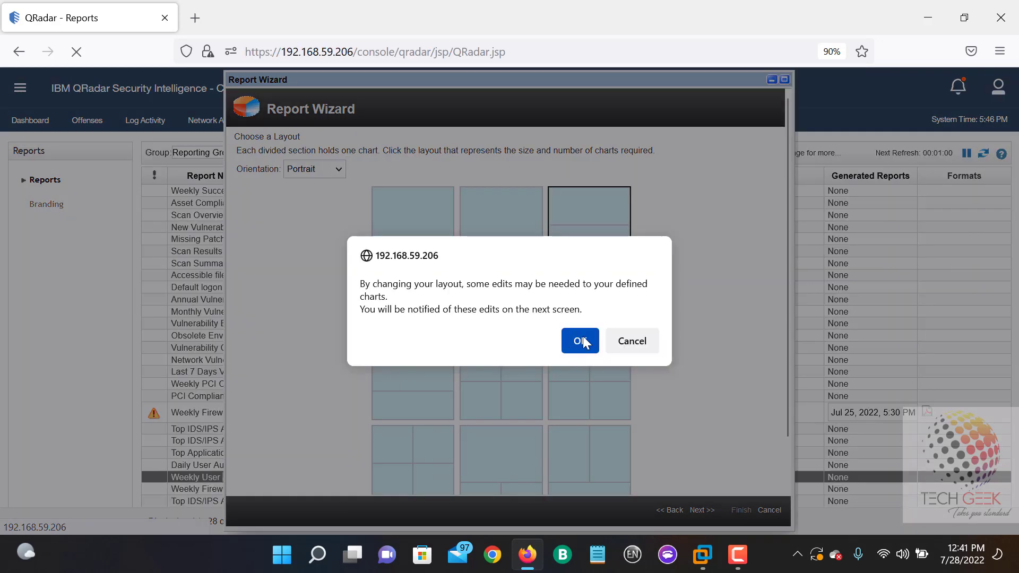
{"action": "left_click", "coordinate": [582, 341]}
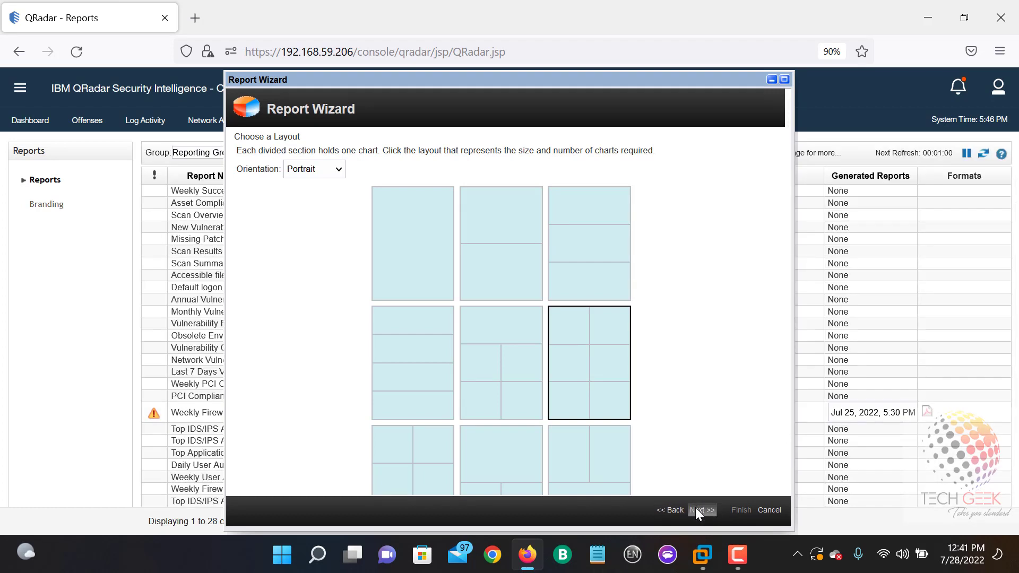
{"action": "left_click", "coordinate": [696, 507]}
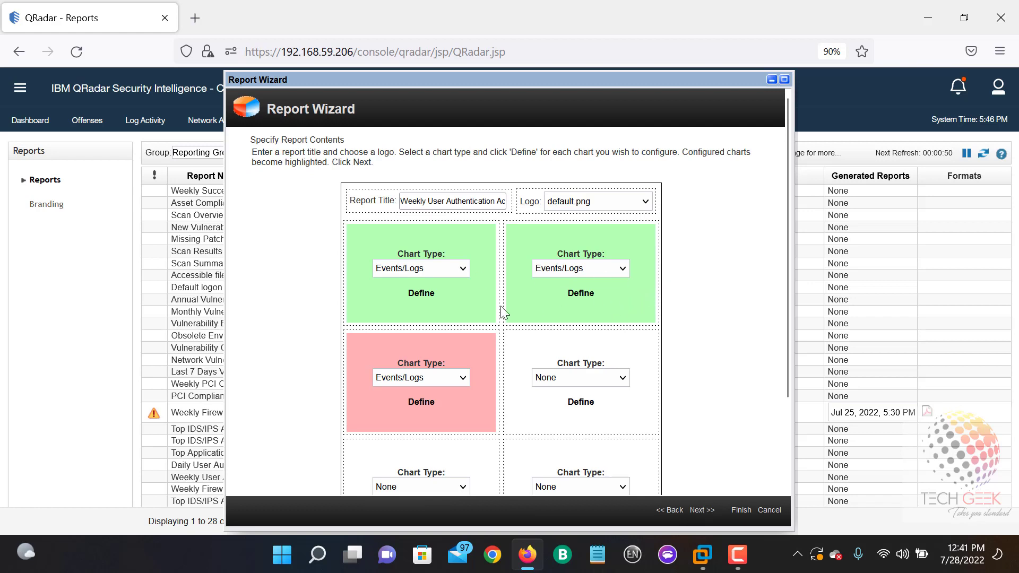
Step: Open the definition of the middle-left Events/Logs chart and append "-srcip" to its chart title
{"action": "left_click", "coordinate": [428, 404]}
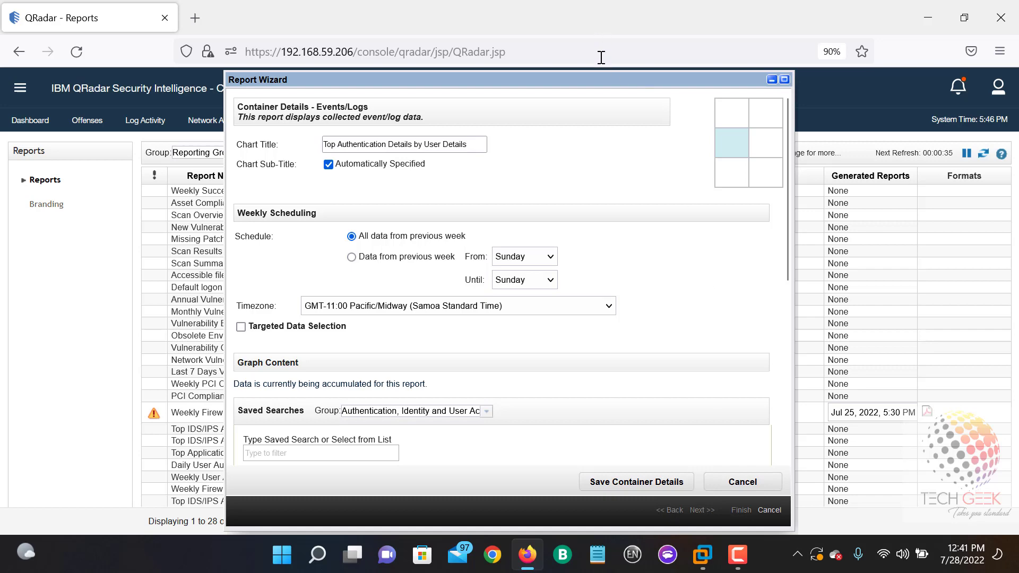
{"action": "left_click_drag", "start_coordinate": [381, 80], "coordinate": [142, 88]}
{"action": "left_click_drag", "start_coordinate": [145, 87], "coordinate": [556, 87]}
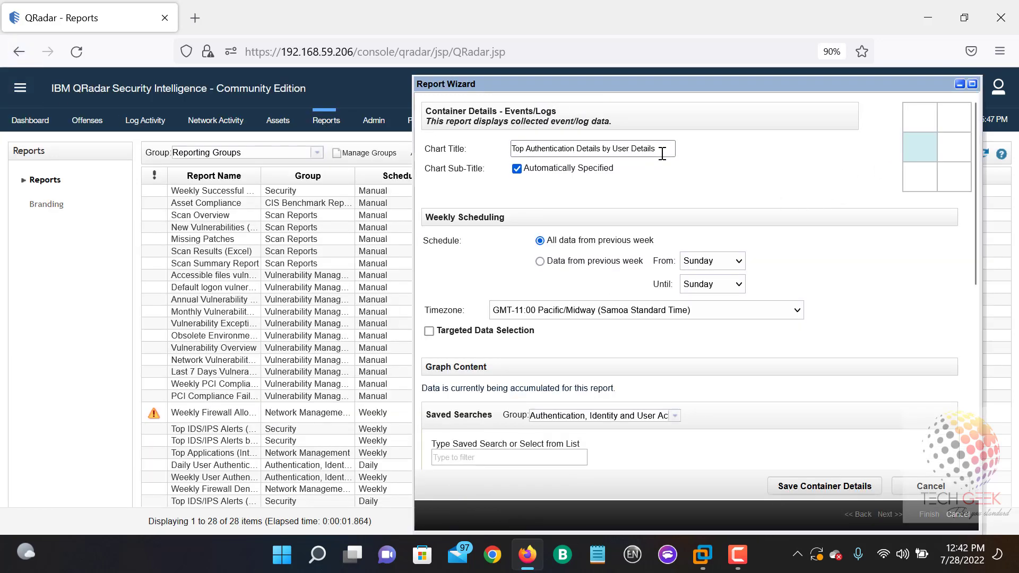
{"action": "left_click_drag", "start_coordinate": [662, 150], "coordinate": [439, 125]}
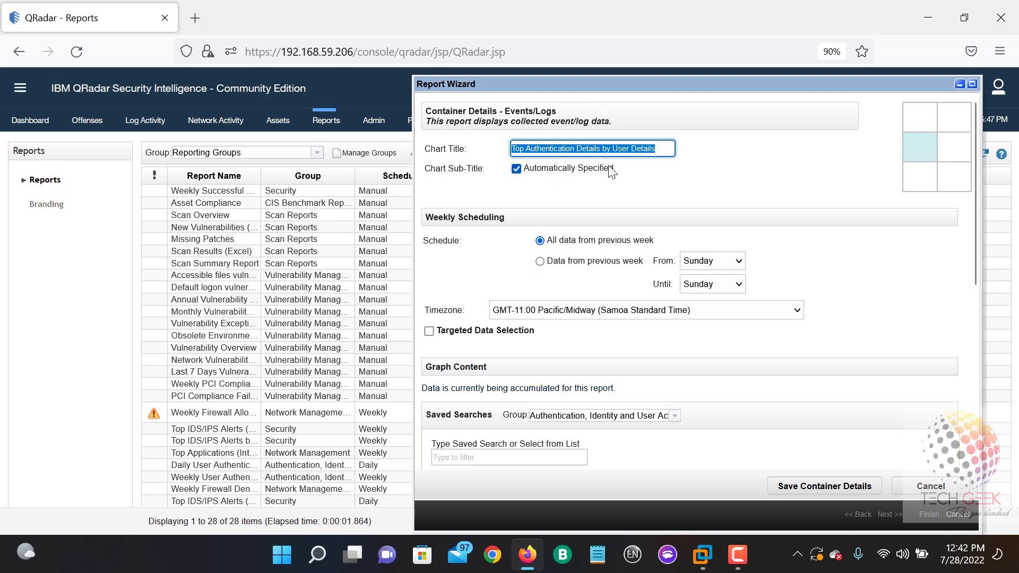
{"action": "left_click", "coordinate": [667, 148]}
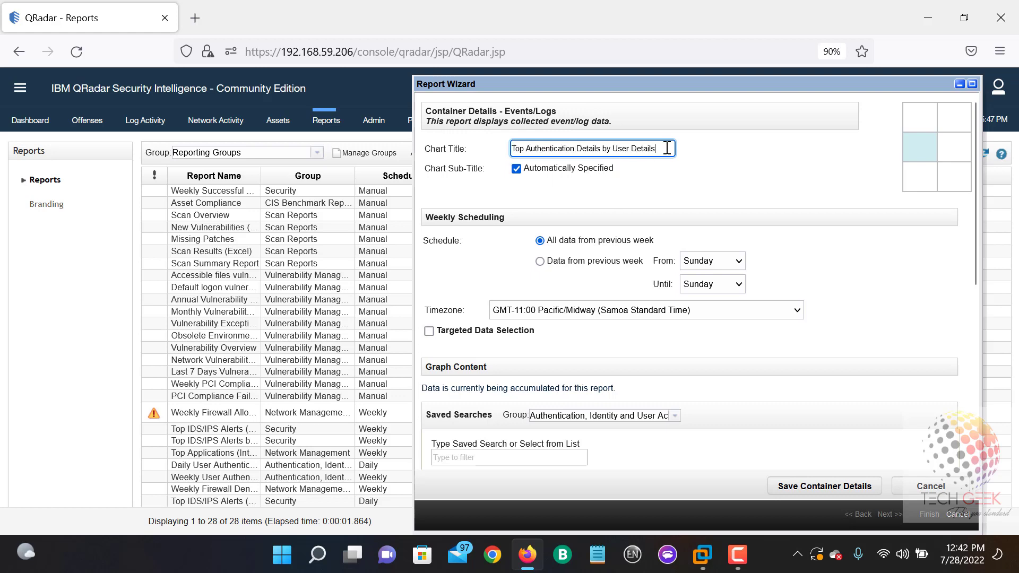
{"action": "type", "text": "-srcip"}
Step: Examine the available saved searches and the horizontal axis options for the middle-left chart
{"action": "scroll", "coordinate": [663, 344], "scroll_direction": "down", "scroll_amount": 5}
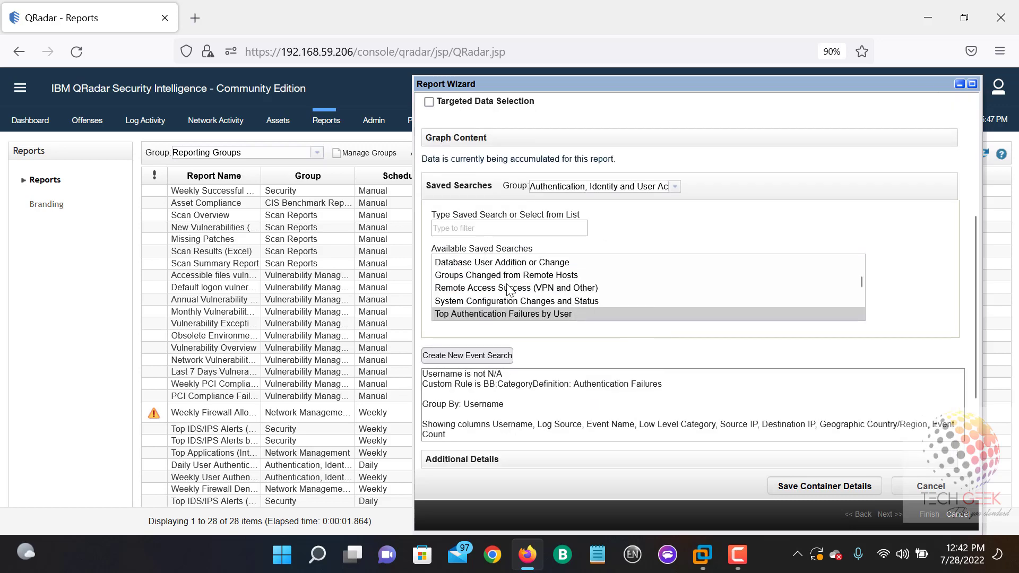
{"action": "scroll", "coordinate": [531, 295], "scroll_direction": "down", "scroll_amount": 2}
{"action": "scroll", "coordinate": [529, 290], "scroll_direction": "down", "scroll_amount": 4}
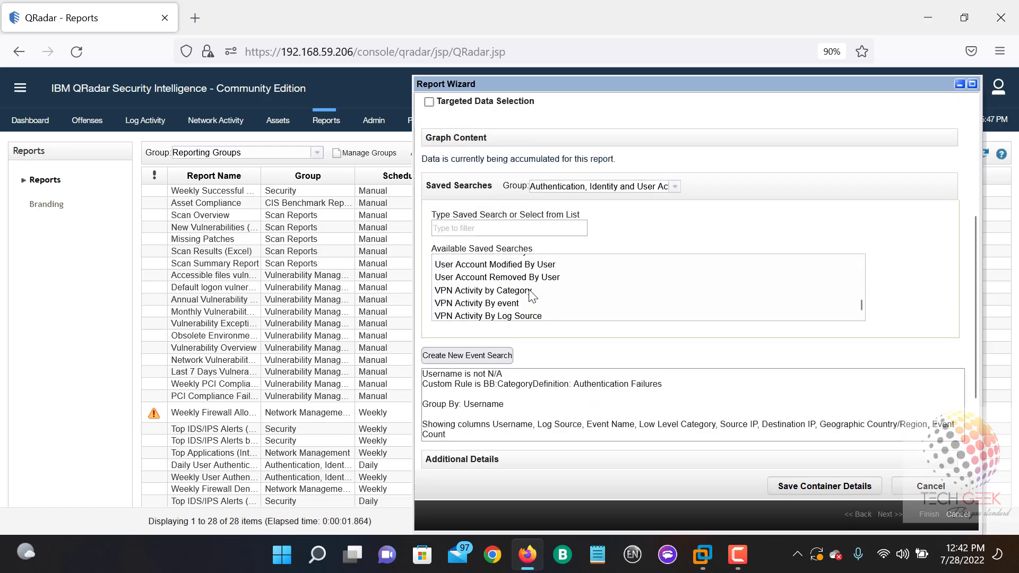
{"action": "scroll", "coordinate": [531, 295], "scroll_direction": "up", "scroll_amount": 10}
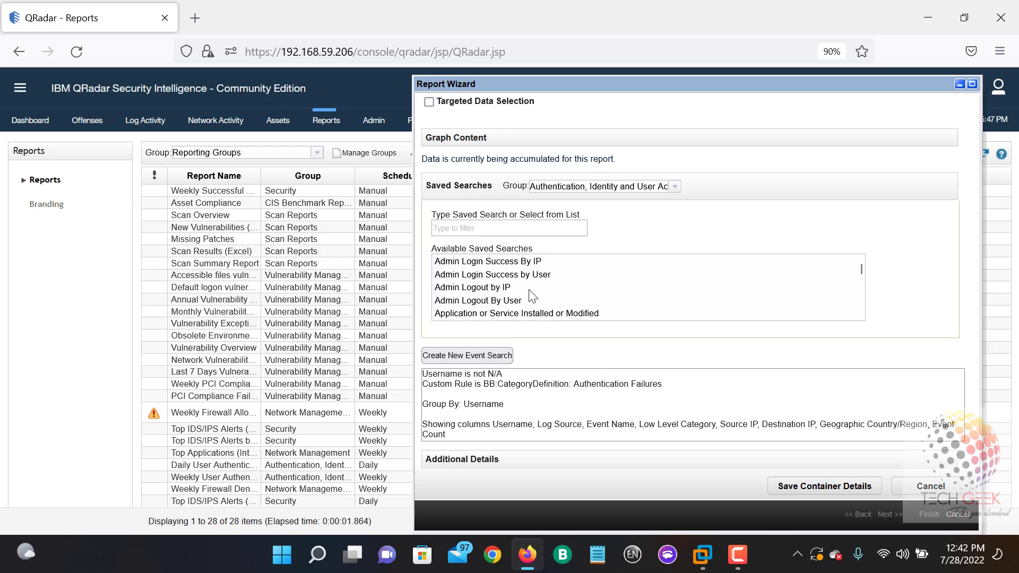
{"action": "scroll", "coordinate": [532, 296], "scroll_direction": "down", "scroll_amount": 10}
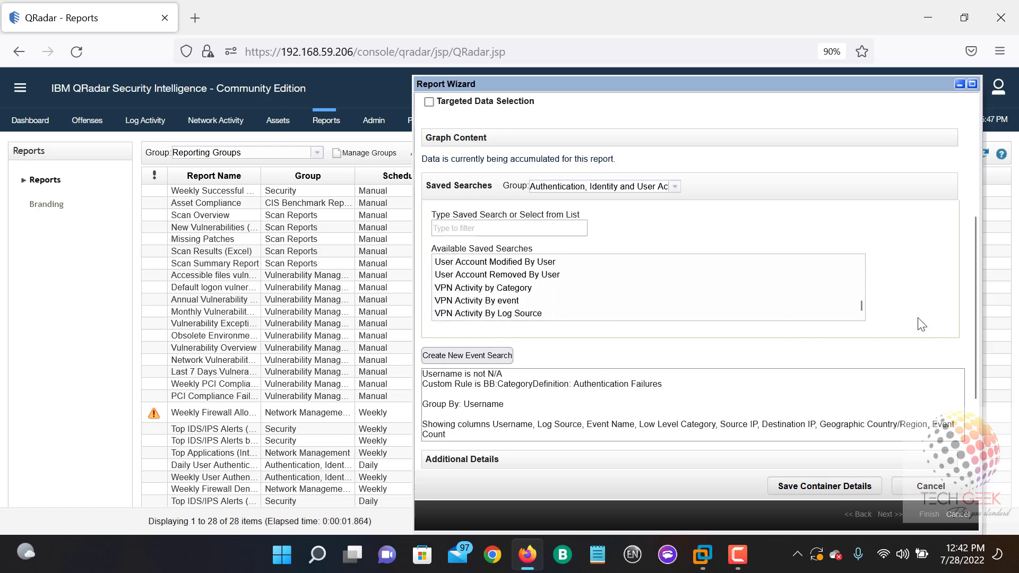
{"action": "scroll", "coordinate": [909, 324], "scroll_direction": "down", "scroll_amount": 3}
{"action": "scroll", "coordinate": [909, 325], "scroll_direction": "down", "scroll_amount": 1}
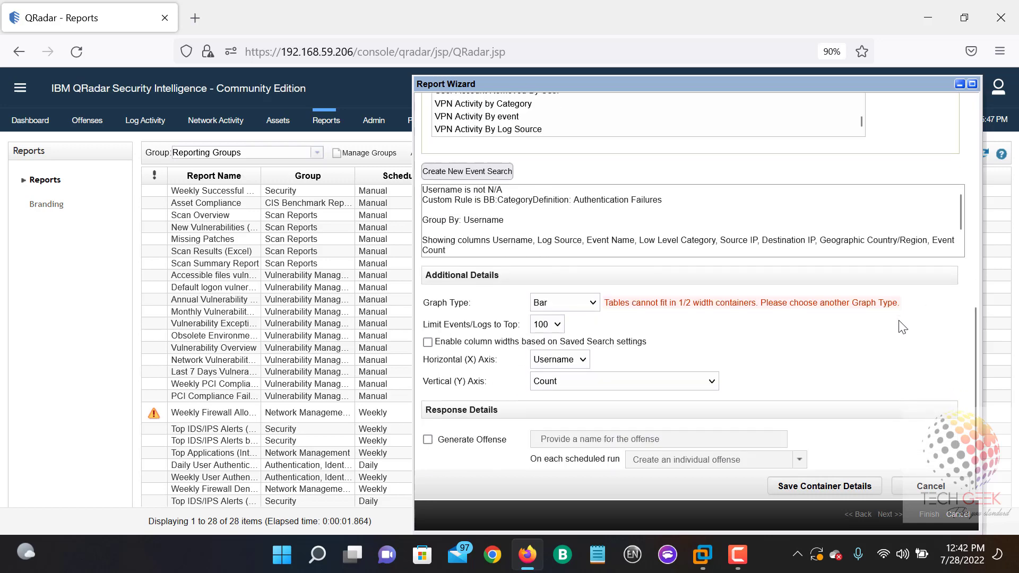
{"action": "left_click", "coordinate": [582, 361]}
{"action": "left_click", "coordinate": [580, 378]}
Step: Select the saved search Admin Login Success By IP as the middle-left chart's graph content
{"action": "scroll", "coordinate": [584, 358], "scroll_direction": "up", "scroll_amount": 4}
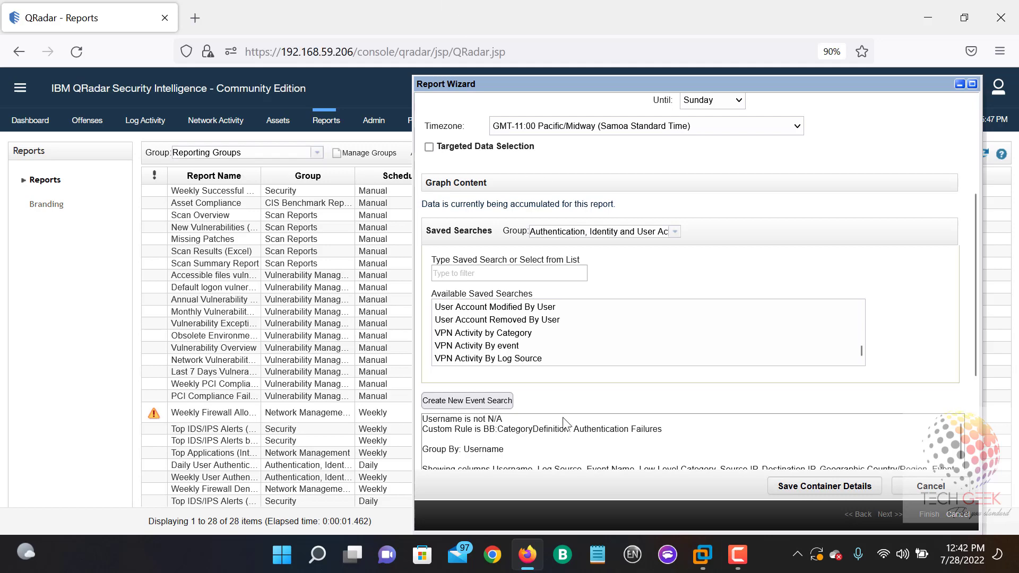
{"action": "scroll", "coordinate": [629, 379], "scroll_direction": "up", "scroll_amount": 5}
{"action": "scroll", "coordinate": [612, 396], "scroll_direction": "down", "scroll_amount": 6}
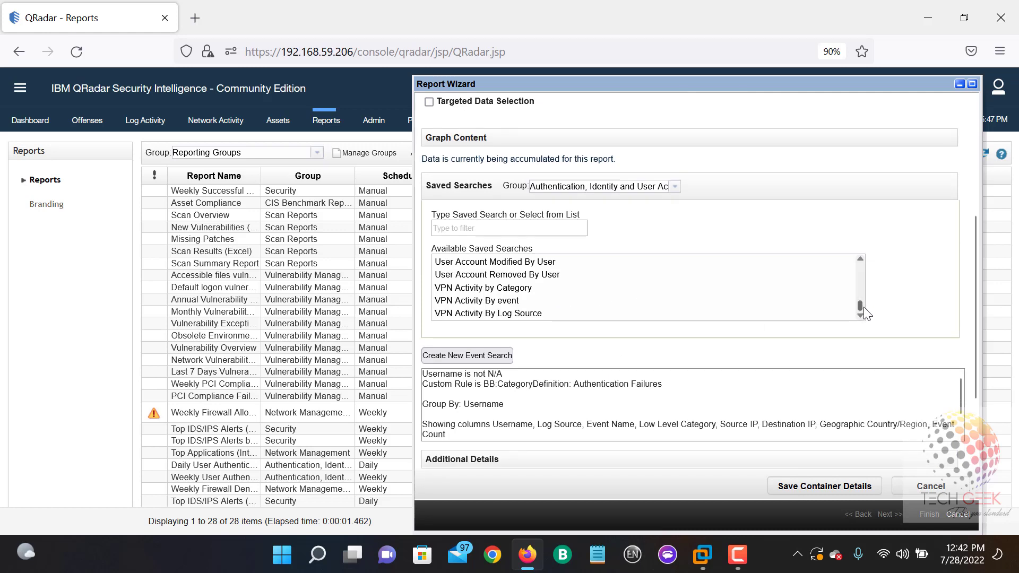
{"action": "left_click_drag", "start_coordinate": [864, 307], "coordinate": [865, 282]}
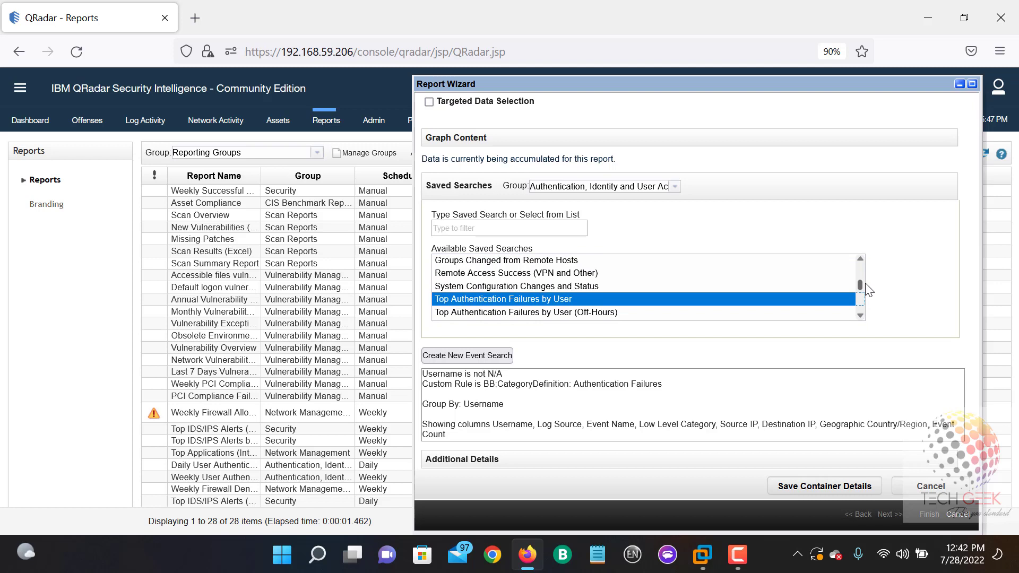
{"action": "left_click_drag", "start_coordinate": [866, 282], "coordinate": [865, 267]}
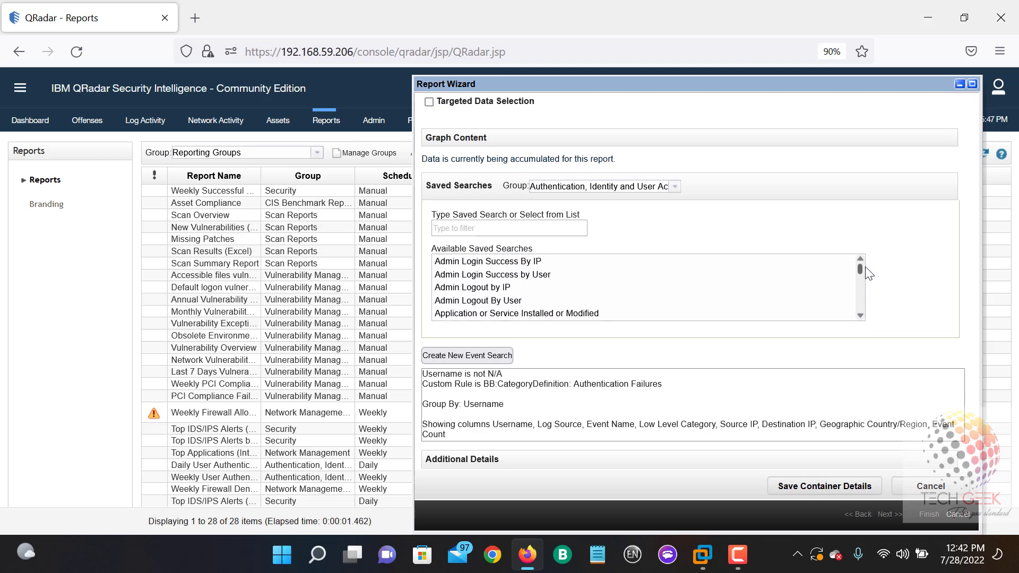
{"action": "left_click", "coordinate": [452, 264]}
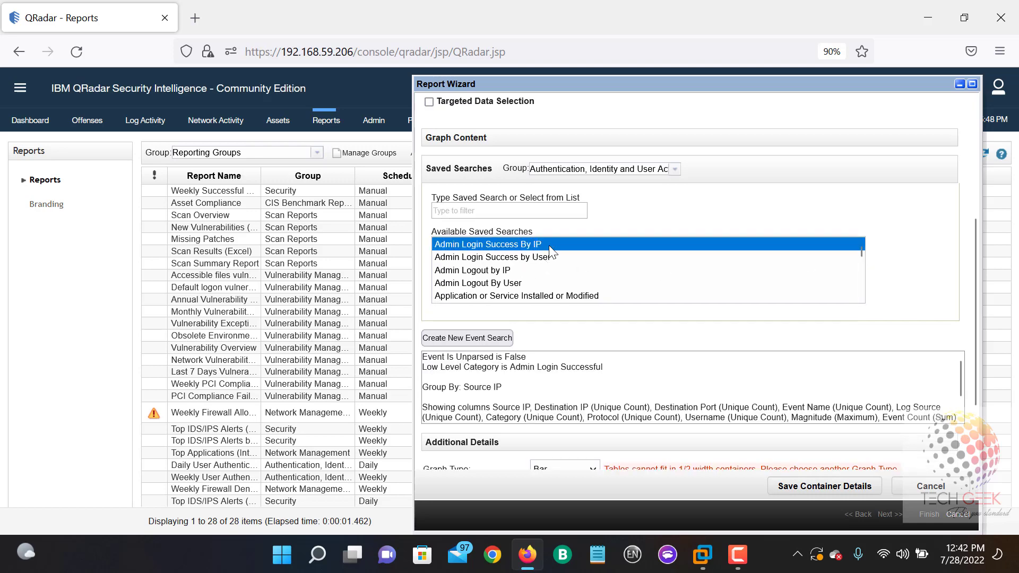
Step: Review the additional details for the selected search and try the Bar and Line graph types
{"action": "scroll", "coordinate": [566, 255], "scroll_direction": "up", "scroll_amount": 3}
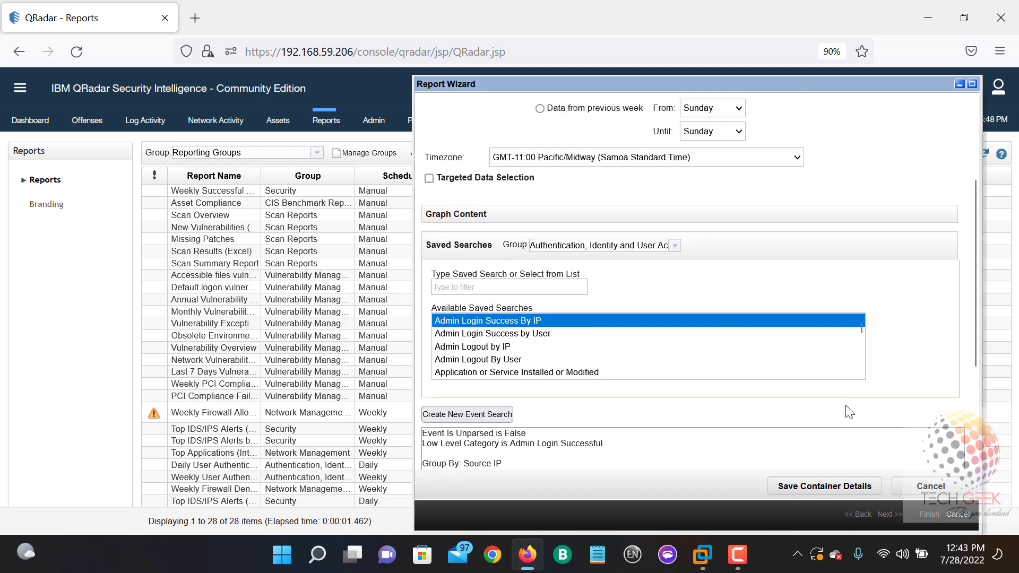
{"action": "scroll", "coordinate": [849, 412], "scroll_direction": "down", "scroll_amount": 2}
{"action": "scroll", "coordinate": [712, 289], "scroll_direction": "down", "scroll_amount": 3}
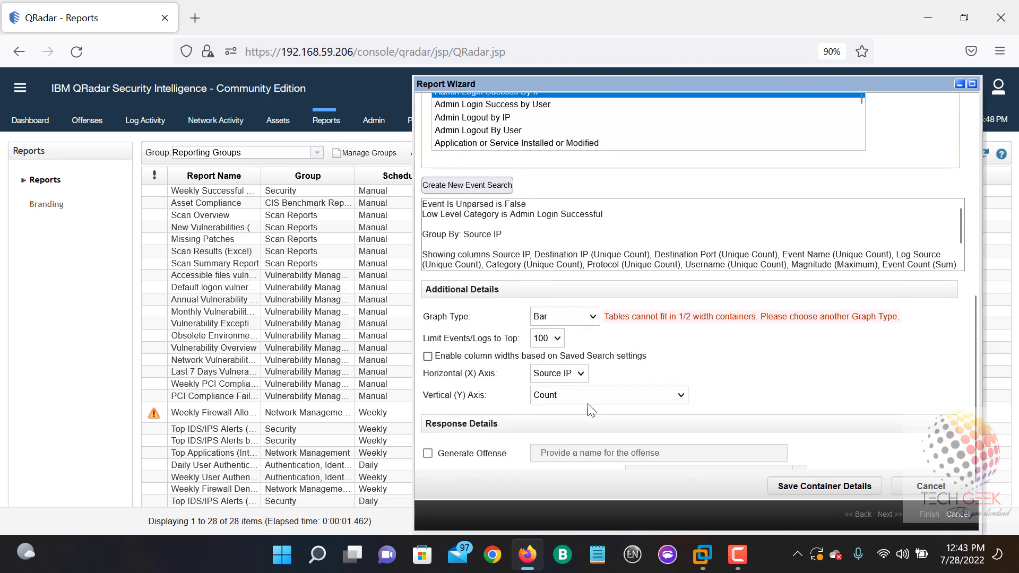
{"action": "scroll", "coordinate": [554, 381], "scroll_direction": "down", "scroll_amount": 1}
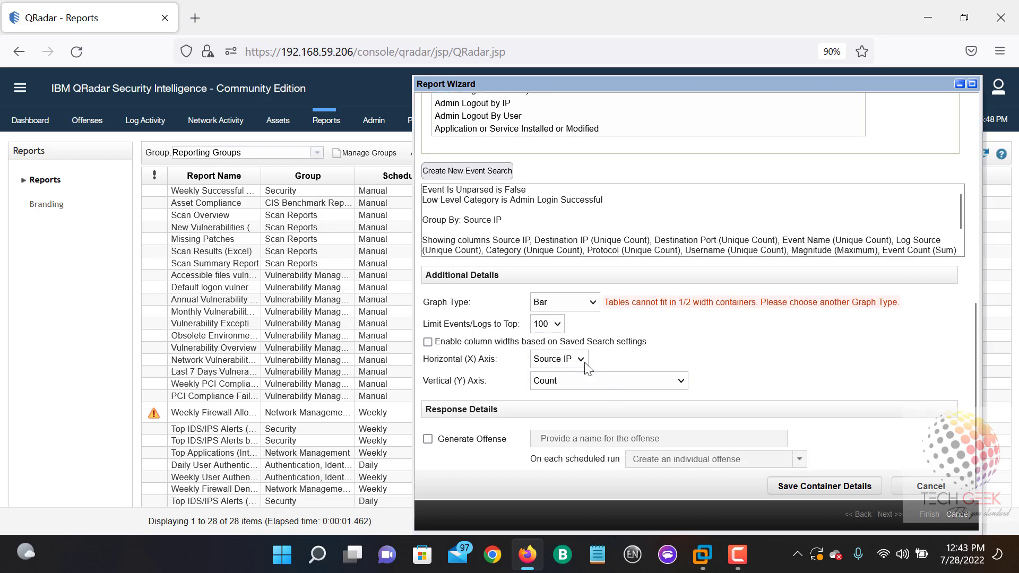
{"action": "left_click", "coordinate": [577, 314]}
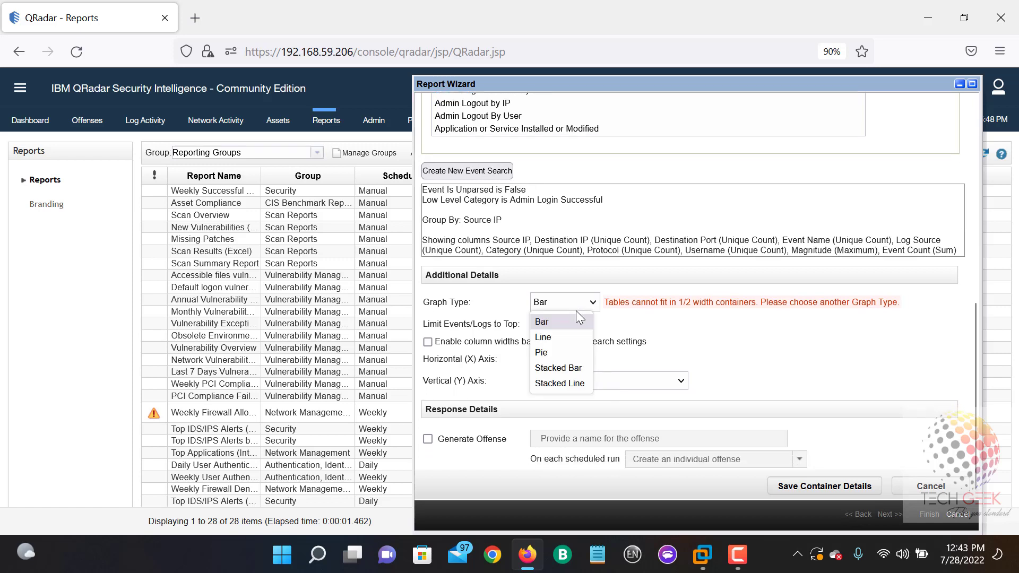
{"action": "left_click", "coordinate": [575, 322]}
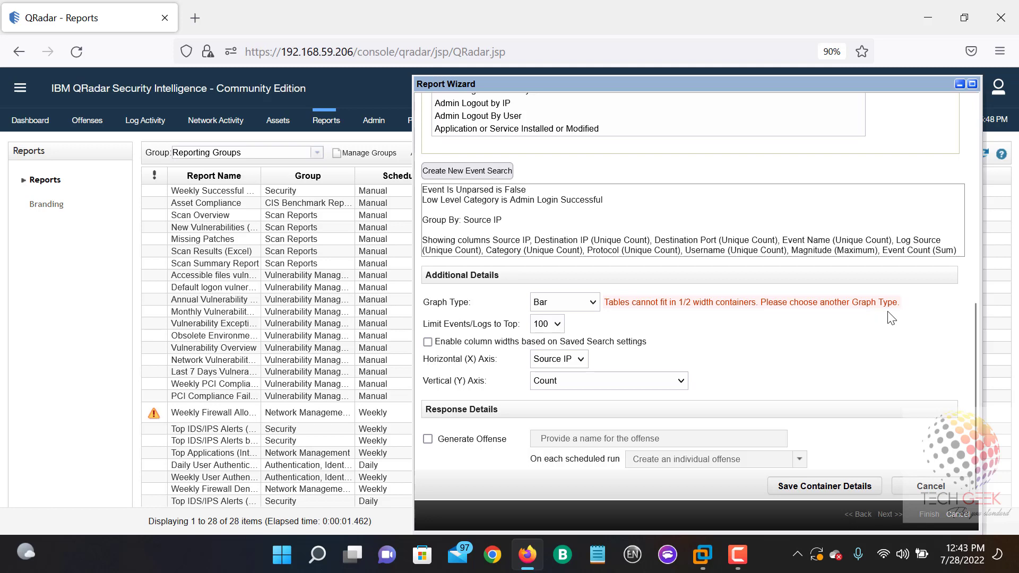
{"action": "left_click", "coordinate": [565, 307]}
{"action": "left_click", "coordinate": [563, 335]}
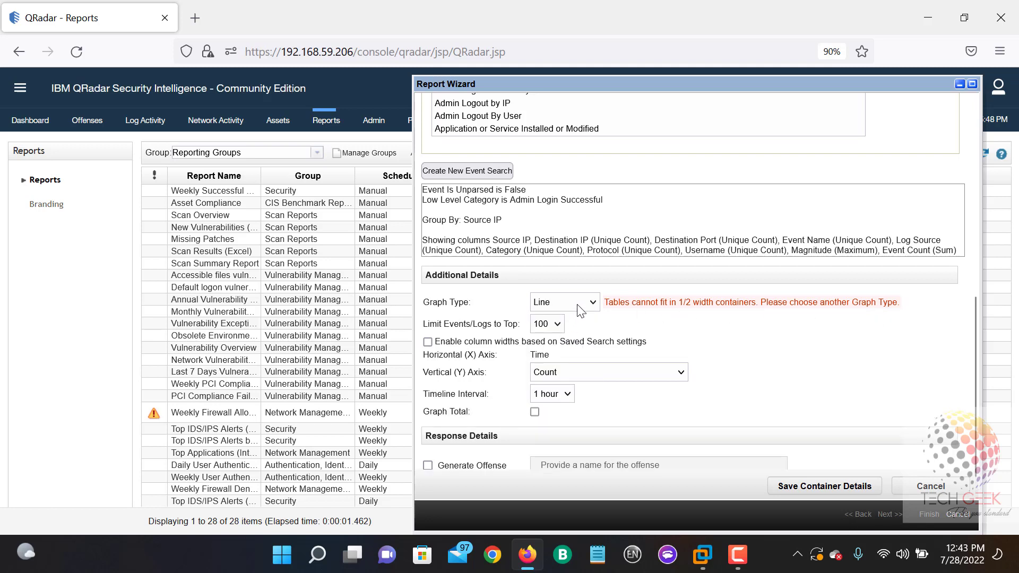
Step: Set the middle-left chart's graph type to Pie and save its container details
{"action": "left_click", "coordinate": [580, 307]}
{"action": "left_click", "coordinate": [571, 353]}
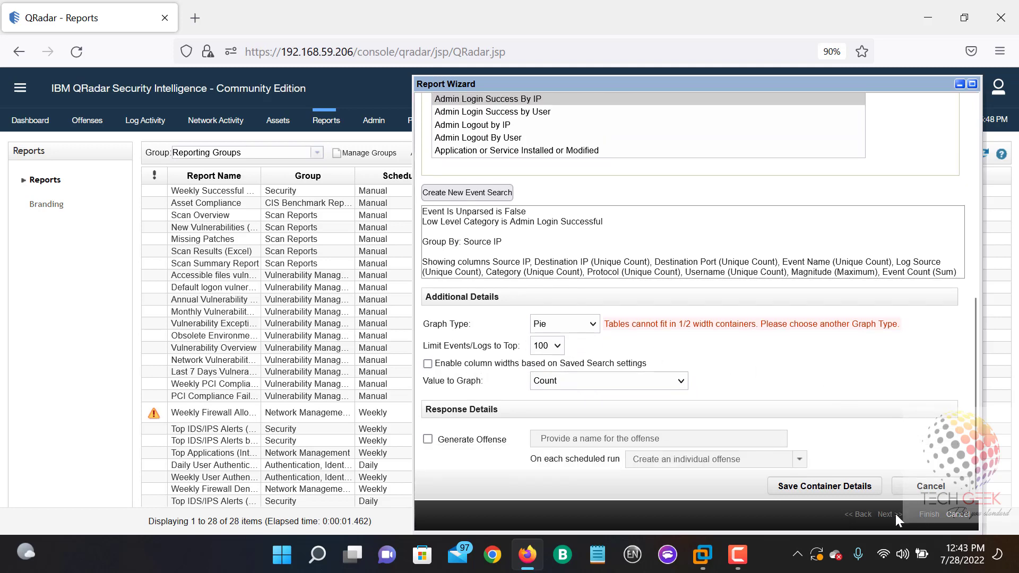
{"action": "left_click", "coordinate": [826, 493]}
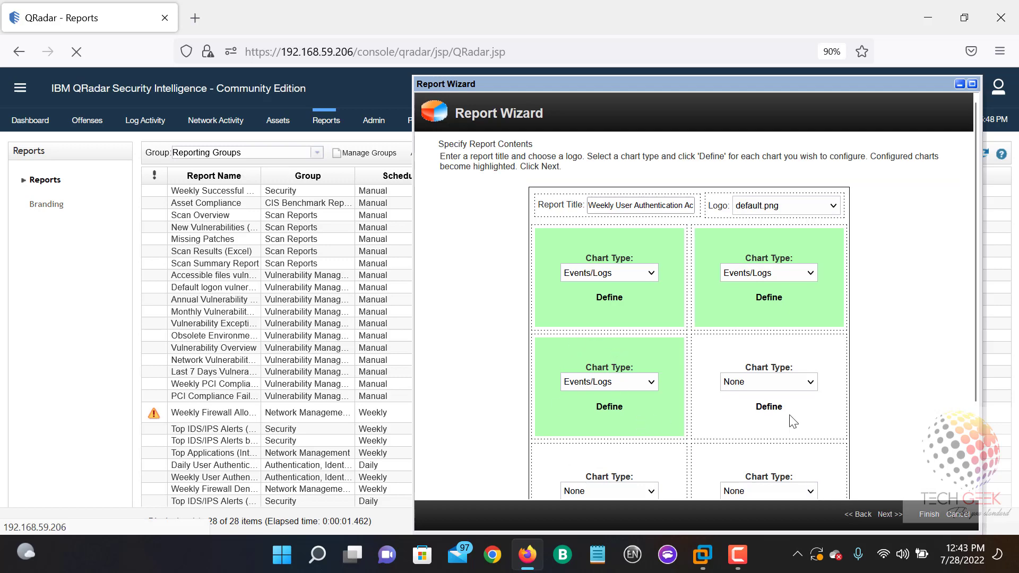
Step: Try to define the middle-right section without selecting a chart type
{"action": "left_click", "coordinate": [774, 415]}
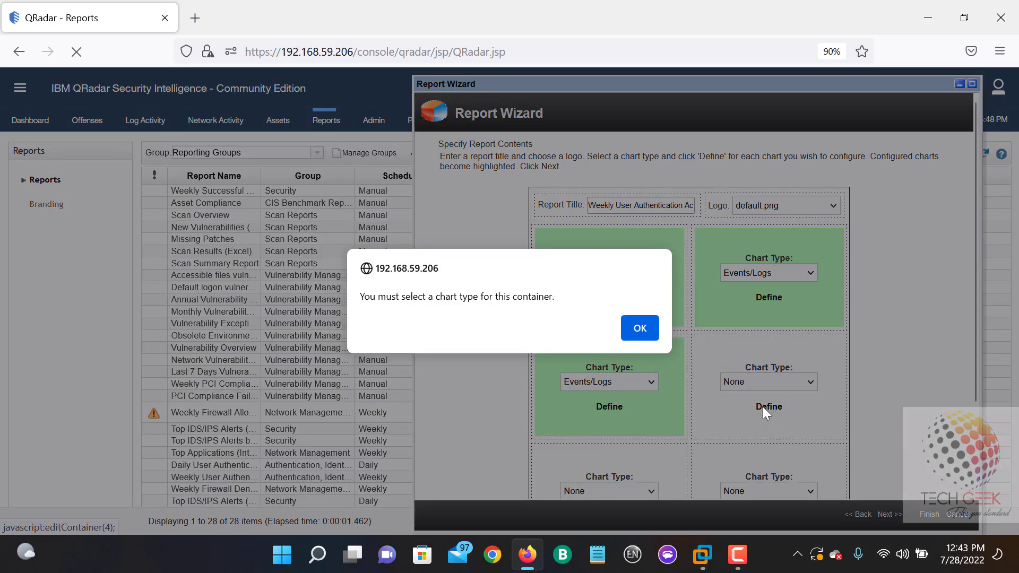
{"action": "left_click", "coordinate": [641, 330]}
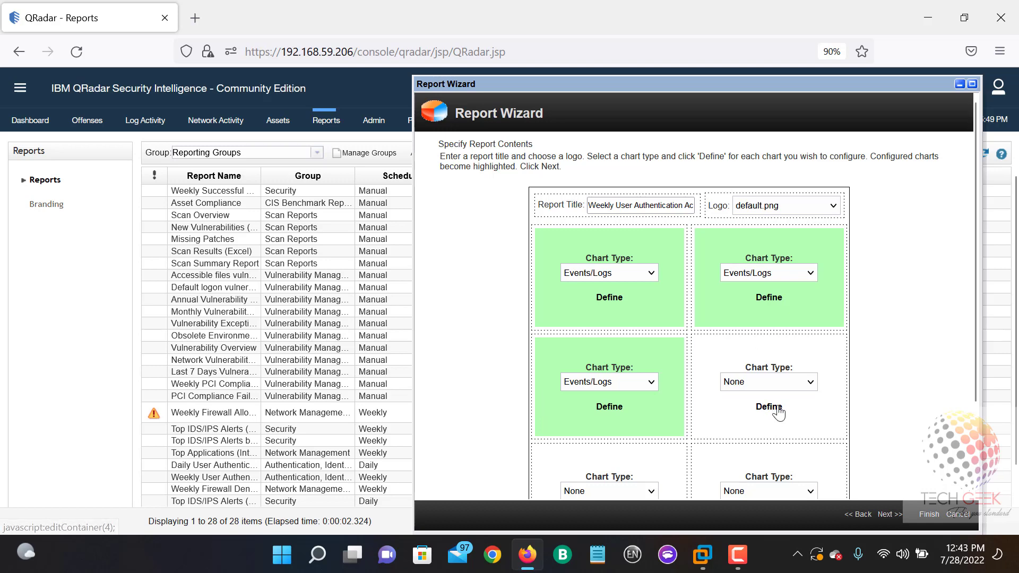
{"action": "left_click", "coordinate": [769, 407]}
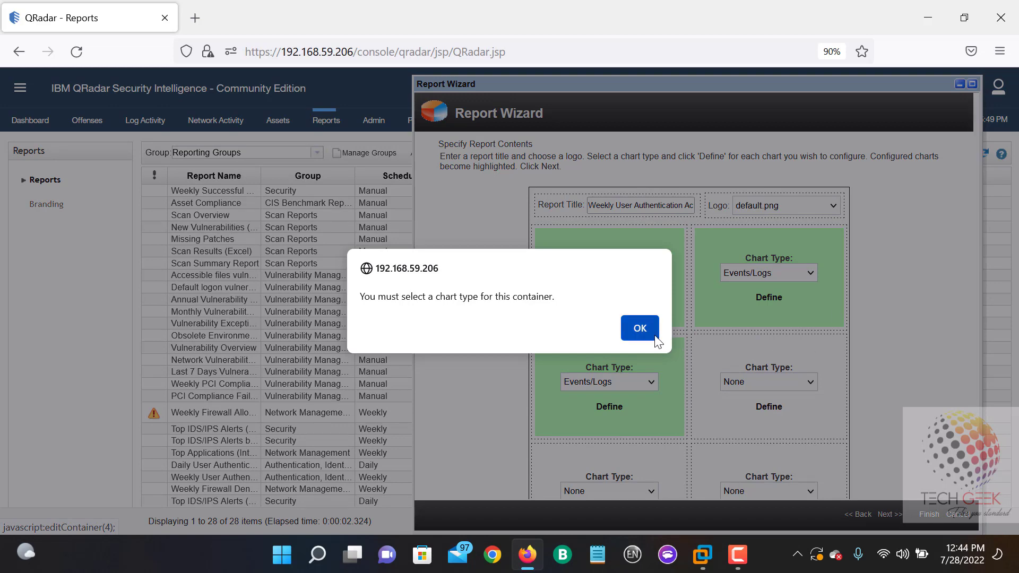
{"action": "left_click", "coordinate": [638, 329]}
Step: Set the middle-right section's chart type to Top Source IPs
{"action": "left_click", "coordinate": [790, 391]}
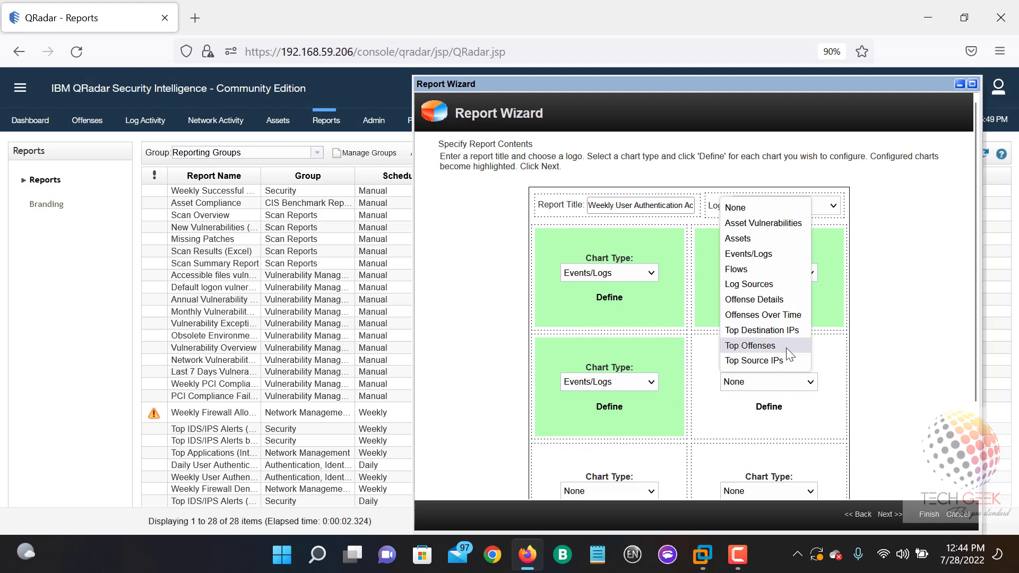
{"action": "left_click", "coordinate": [787, 364]}
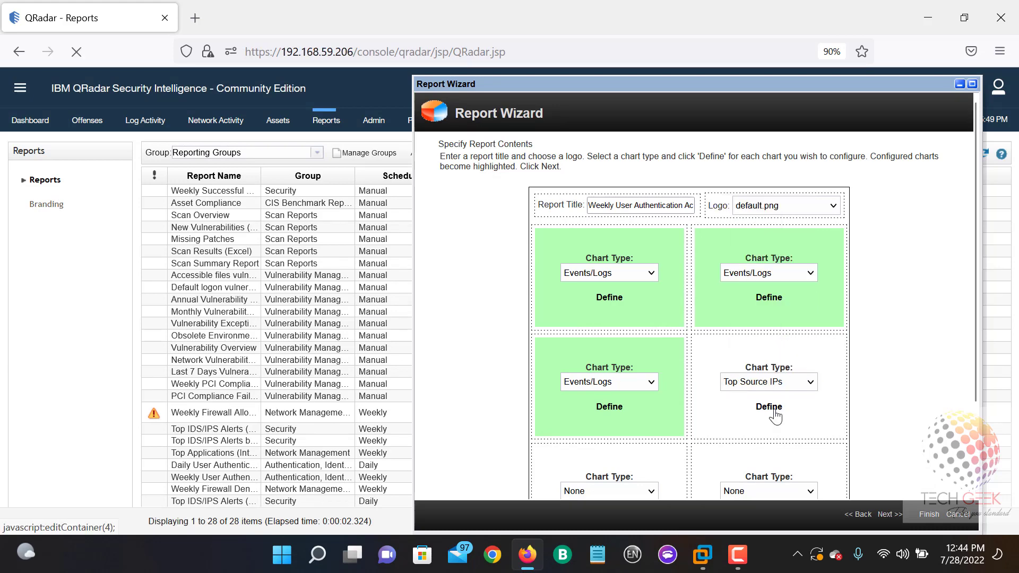
Step: Open the middle-right Top Source IPs chart's definition and title the chart "sourc ip"
{"action": "left_click", "coordinate": [773, 412]}
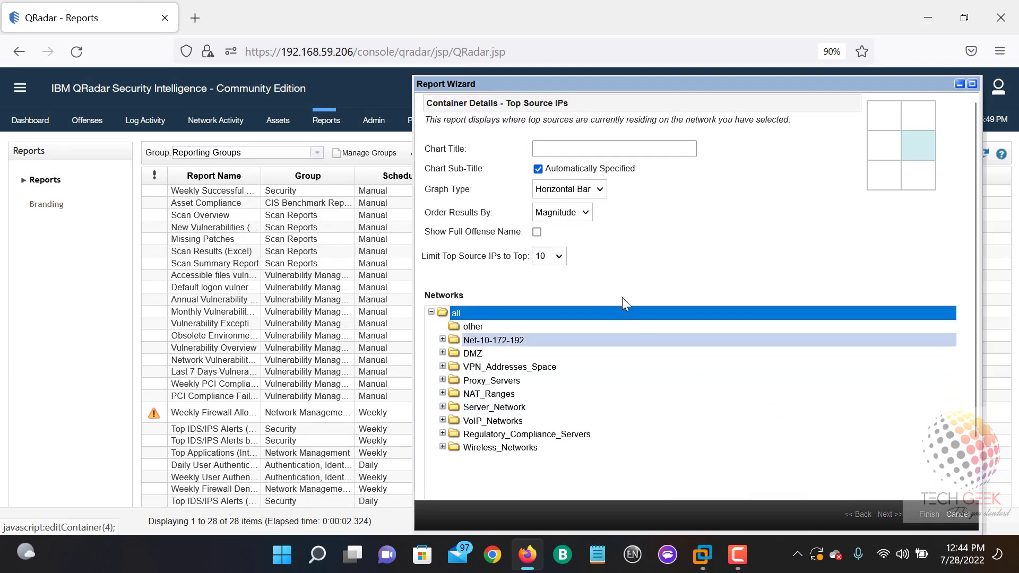
{"action": "left_click", "coordinate": [574, 151]}
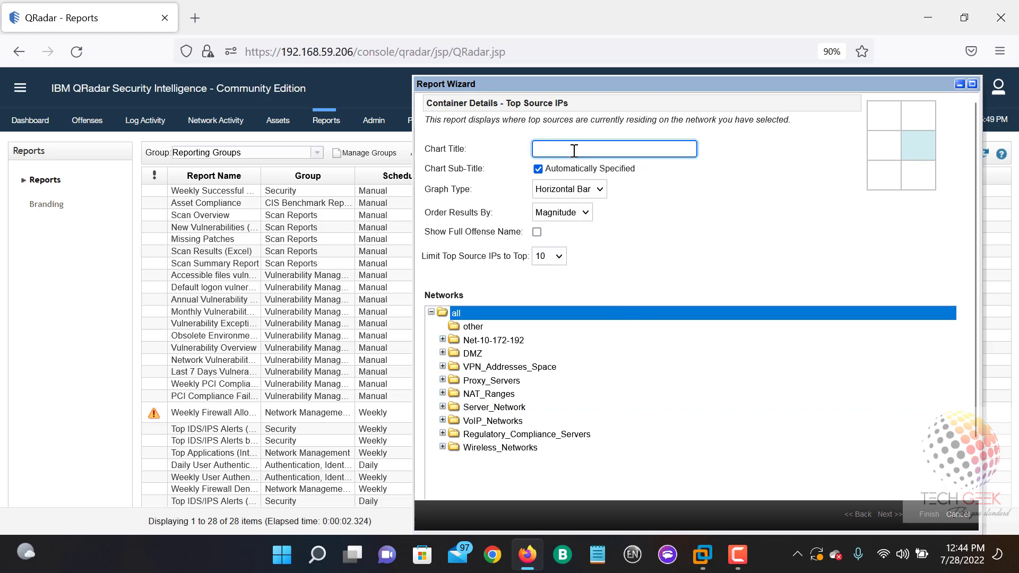
{"action": "type", "text": "sourc"}
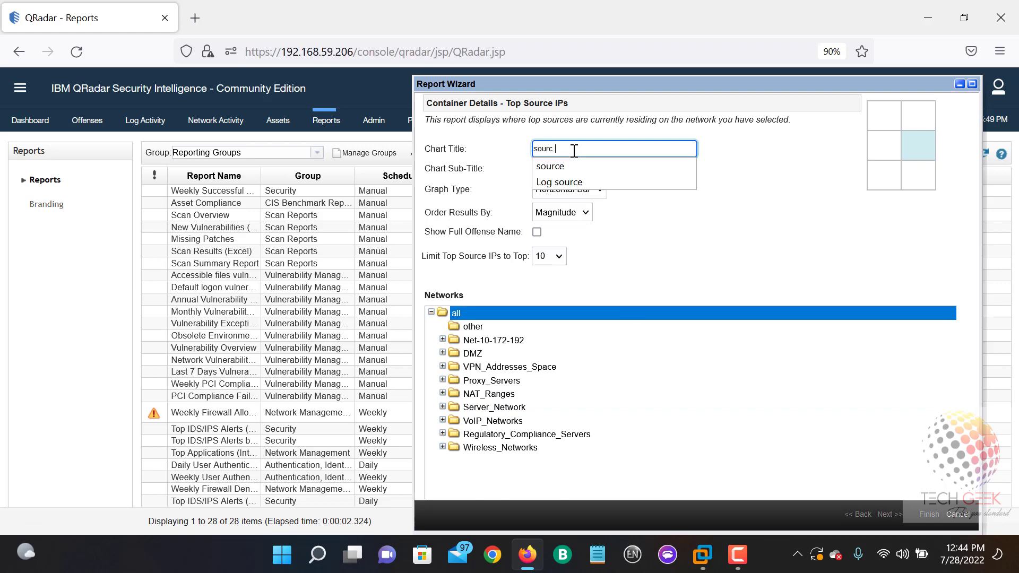
{"action": "type", "text": " ip"}
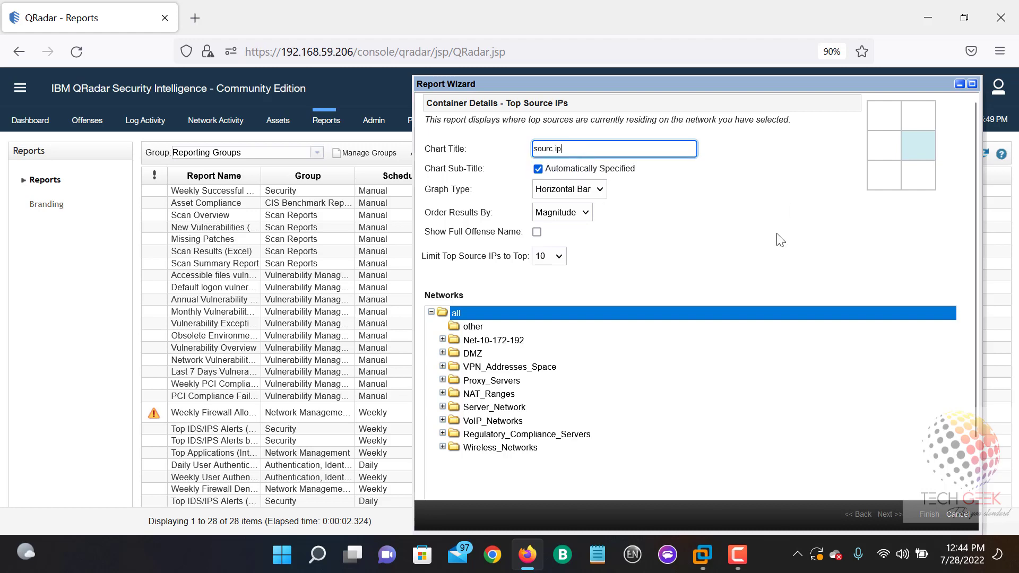
{"action": "left_click", "coordinate": [781, 258]}
Step: Browse the chart's network groups, selecting Internal under DMZ and Net_192_168_0_0 under Net-10-172-192
{"action": "scroll", "coordinate": [642, 267], "scroll_direction": "down", "scroll_amount": 2}
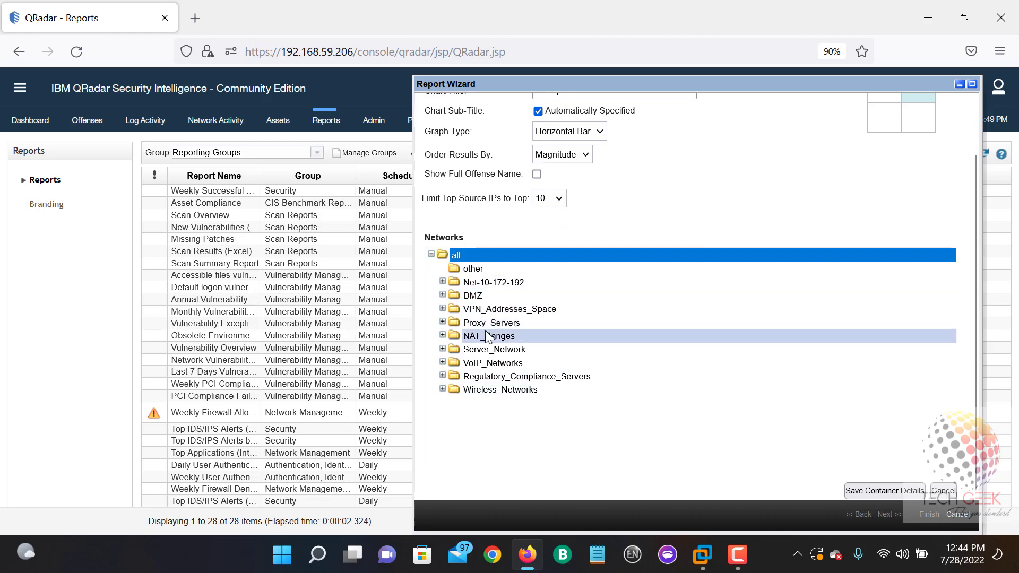
{"action": "left_click", "coordinate": [443, 349]}
{"action": "left_click", "coordinate": [443, 349]}
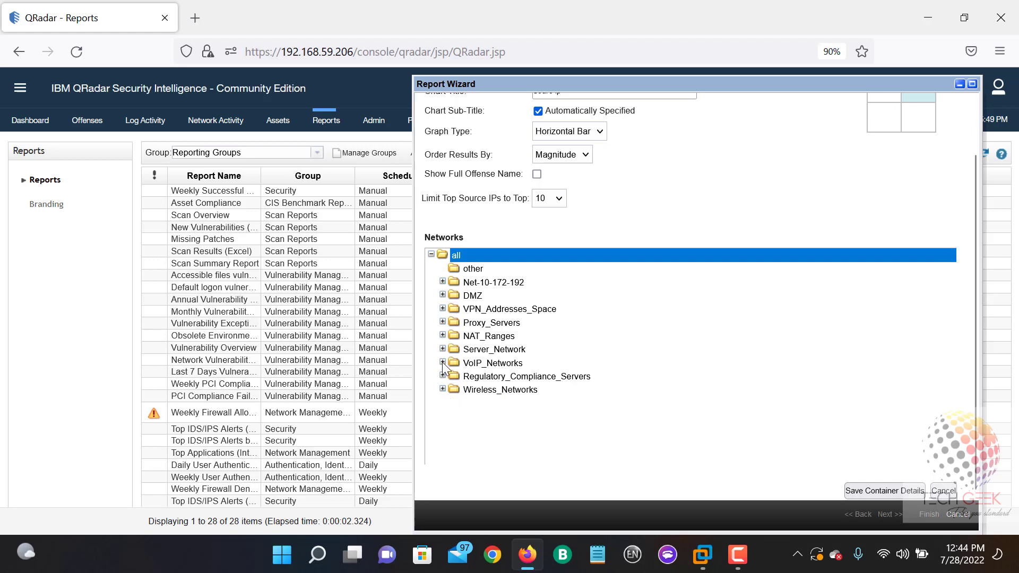
{"action": "left_click", "coordinate": [442, 363]}
{"action": "left_click", "coordinate": [442, 363]}
{"action": "left_click", "coordinate": [444, 296]}
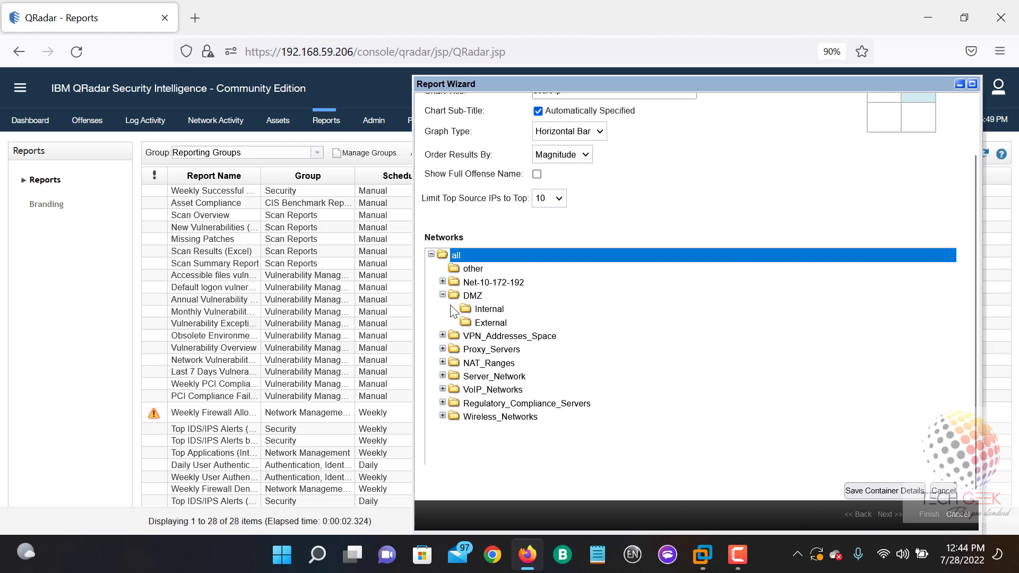
{"action": "left_click", "coordinate": [472, 310]}
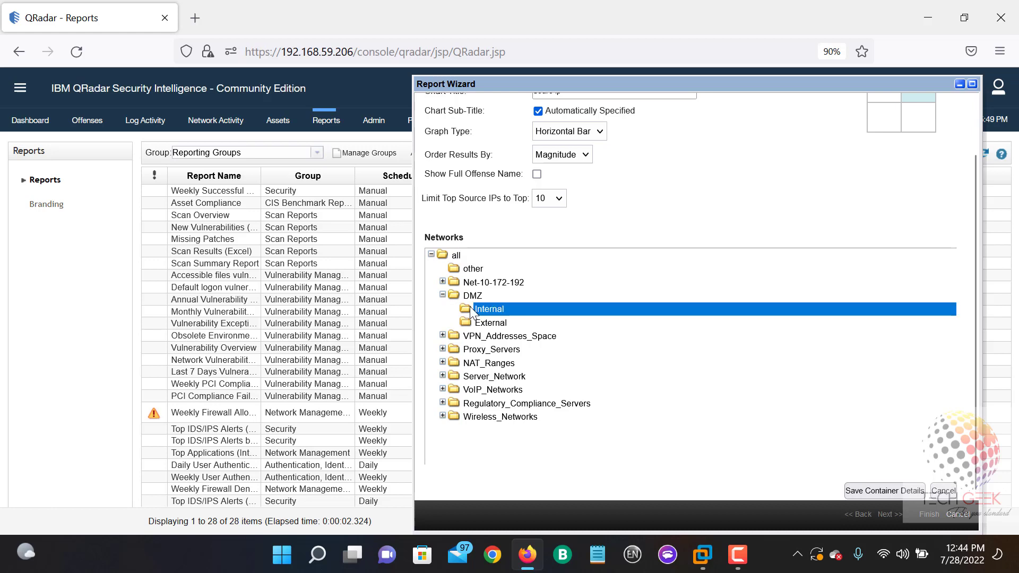
{"action": "left_click", "coordinate": [443, 282]}
{"action": "left_click", "coordinate": [479, 323]}
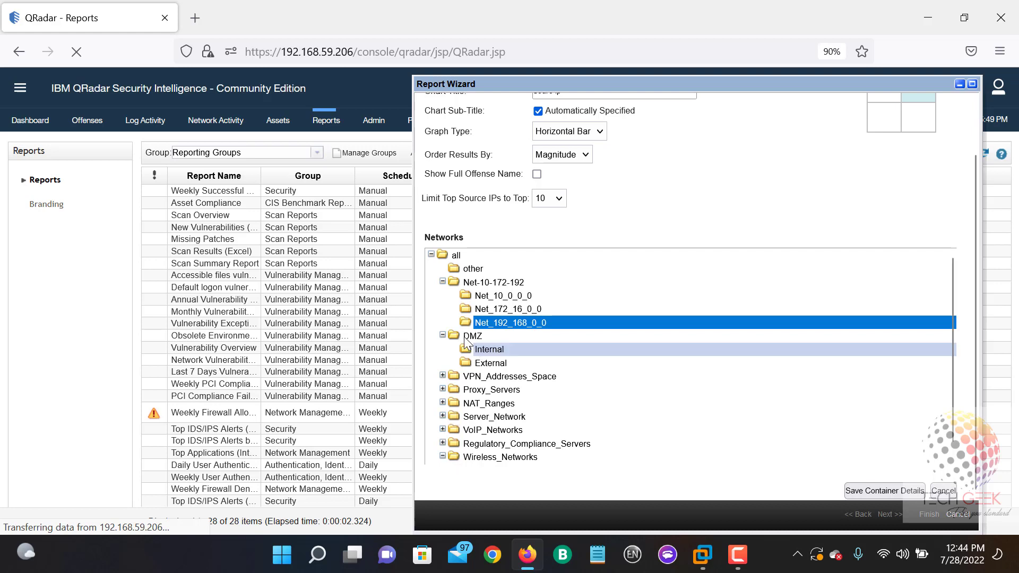
Step: Try Wireless_Networks and NAT_Ranges as the chart's network, and inspect the contents of VPN_Addresses_Space
{"action": "left_click", "coordinate": [466, 459]}
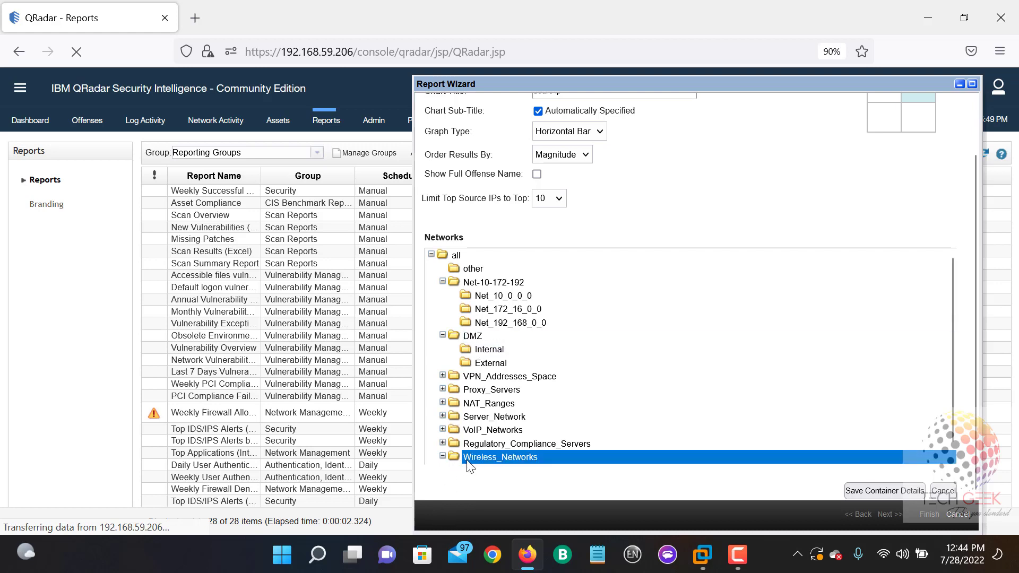
{"action": "left_click", "coordinate": [499, 405]}
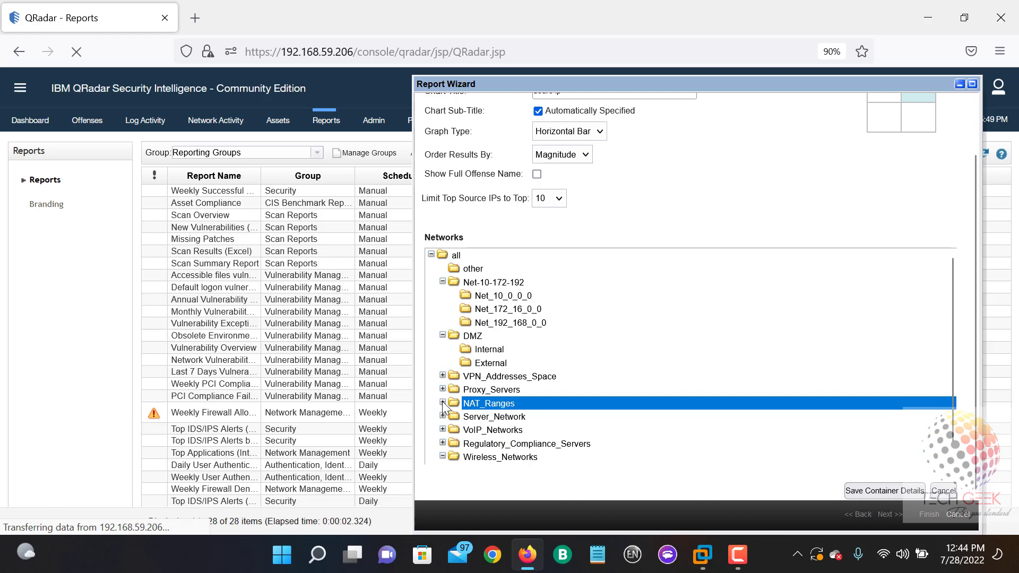
{"action": "left_click", "coordinate": [442, 402]}
{"action": "left_click", "coordinate": [442, 402]}
{"action": "left_click", "coordinate": [442, 376]}
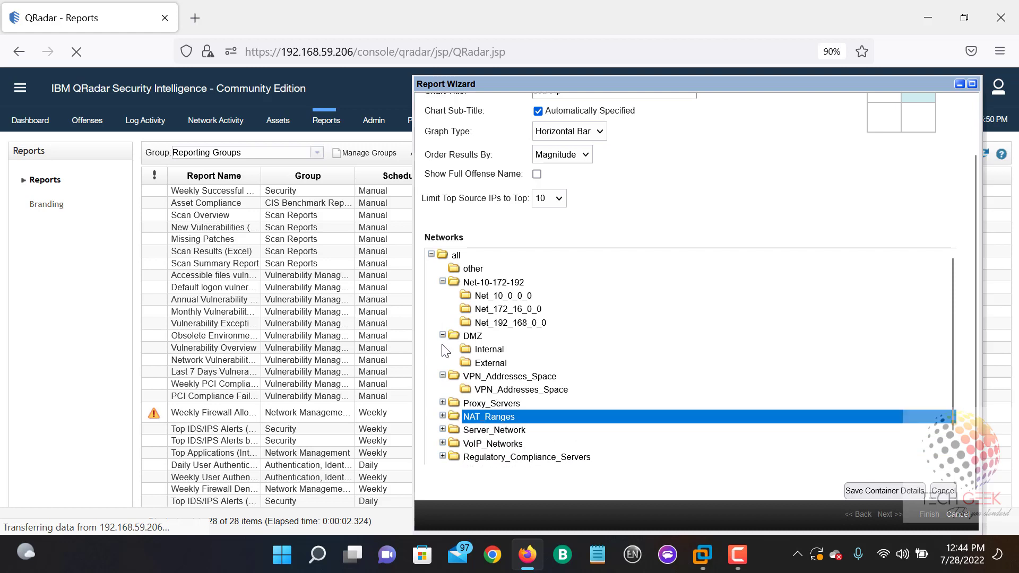
{"action": "left_click", "coordinate": [442, 336]}
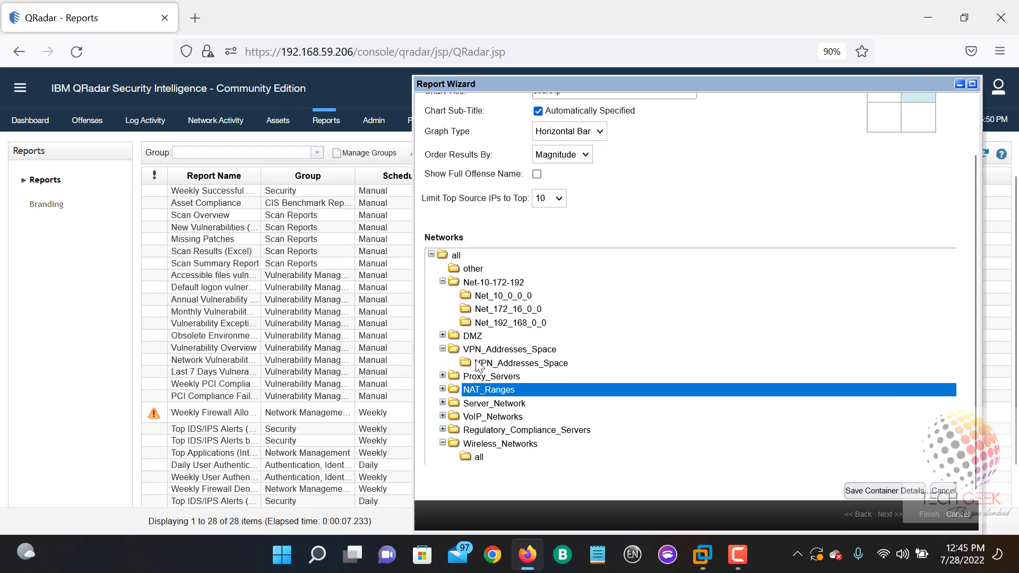
Step: Select the Proxy_Servers network for the Top Source IPs chart and save its container details
{"action": "left_click", "coordinate": [499, 378]}
{"action": "left_click", "coordinate": [442, 375]}
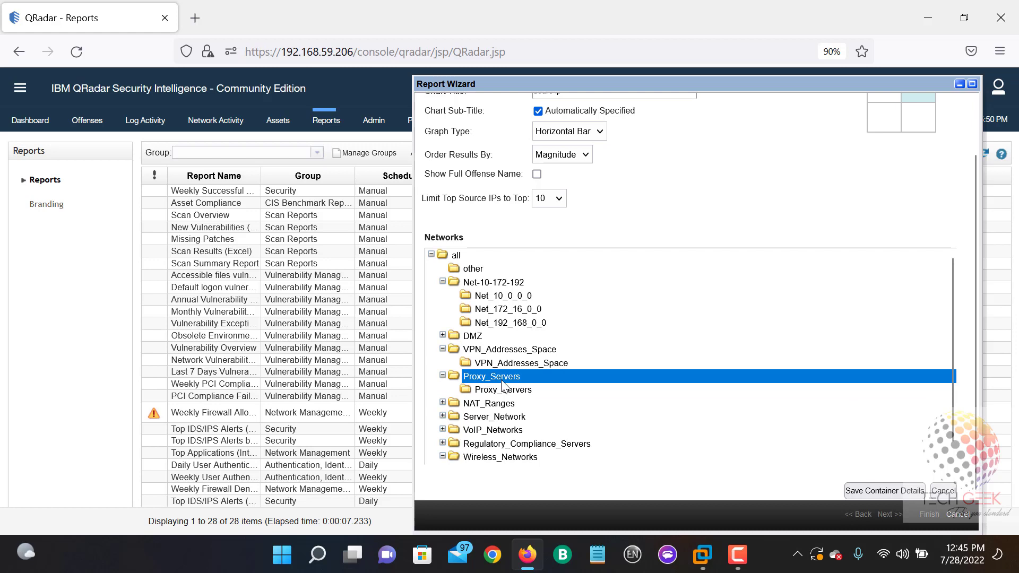
{"action": "left_click", "coordinate": [871, 490]}
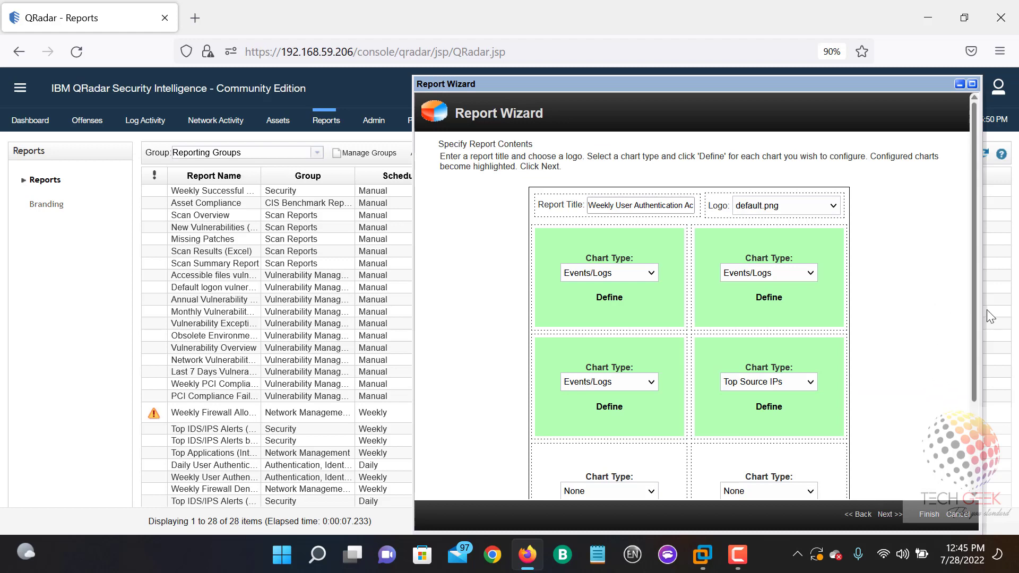
Step: Set the bottom-left section's chart type to Events/Logs and open its container details
{"action": "left_click_drag", "start_coordinate": [970, 305], "coordinate": [969, 394]}
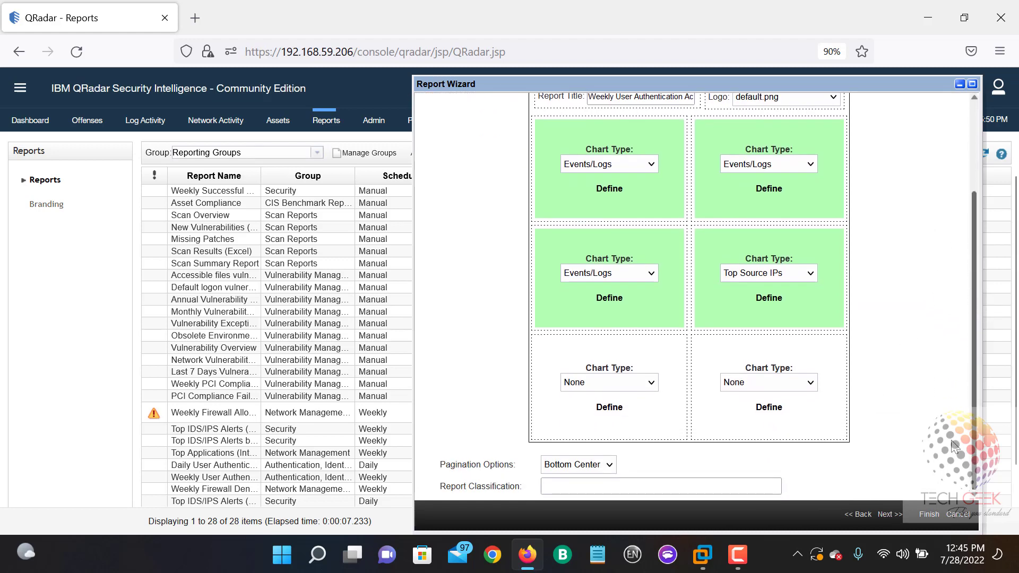
{"action": "left_click", "coordinate": [636, 393]}
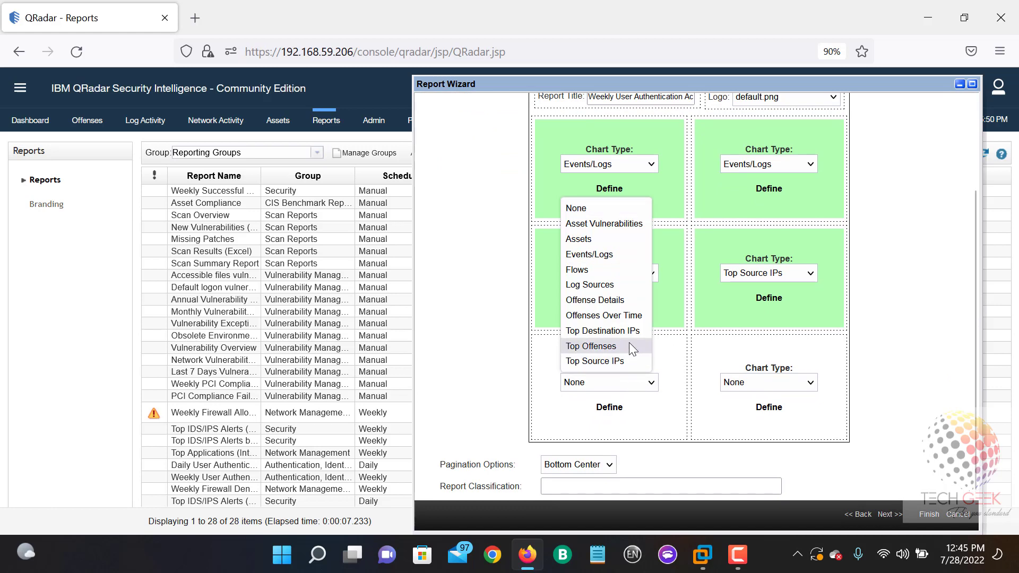
{"action": "left_click", "coordinate": [616, 260]}
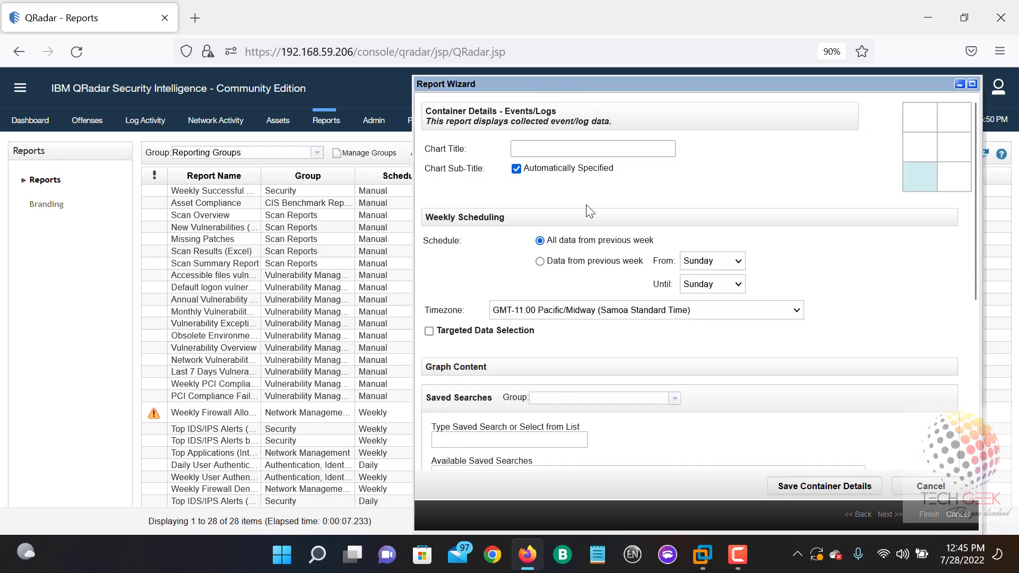
Step: Find and select the SSH Logins saved search as the bottom-left chart's graph content
{"action": "scroll", "coordinate": [598, 425], "scroll_direction": "down", "scroll_amount": 6}
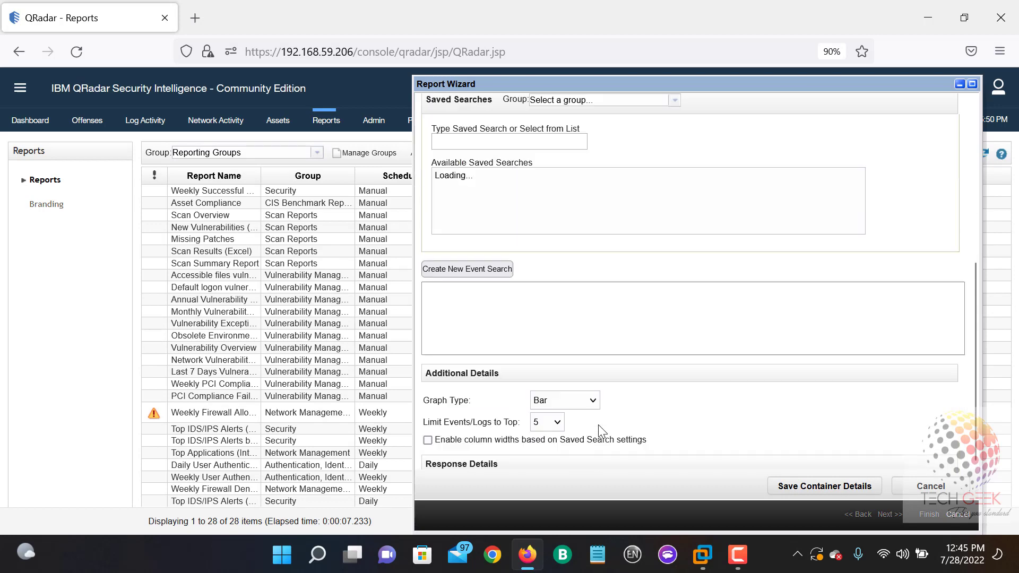
{"action": "scroll", "coordinate": [598, 422], "scroll_direction": "up", "scroll_amount": 3}
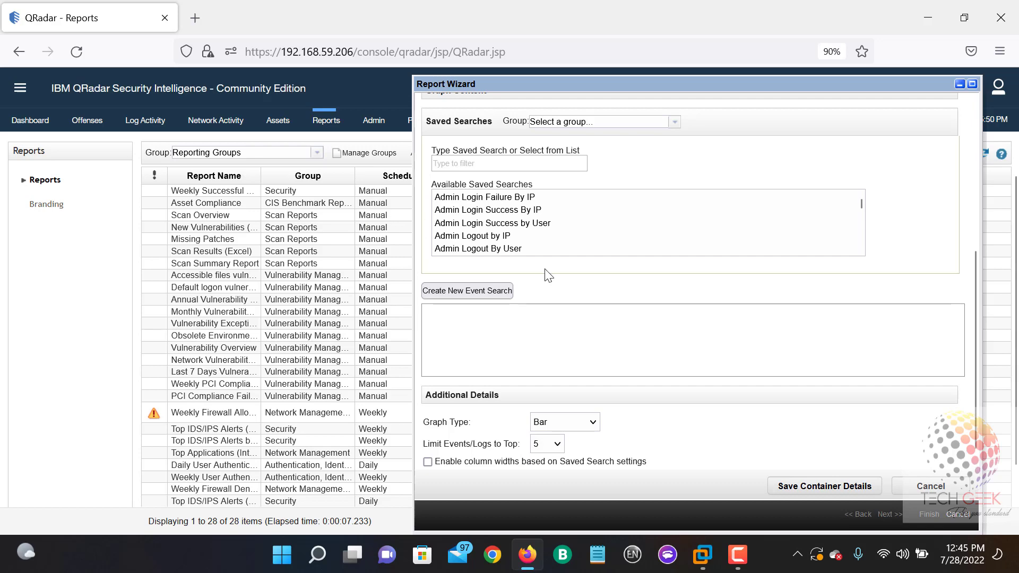
{"action": "scroll", "coordinate": [555, 254], "scroll_direction": "up", "scroll_amount": 3}
{"action": "scroll", "coordinate": [554, 255], "scroll_direction": "down", "scroll_amount": 5}
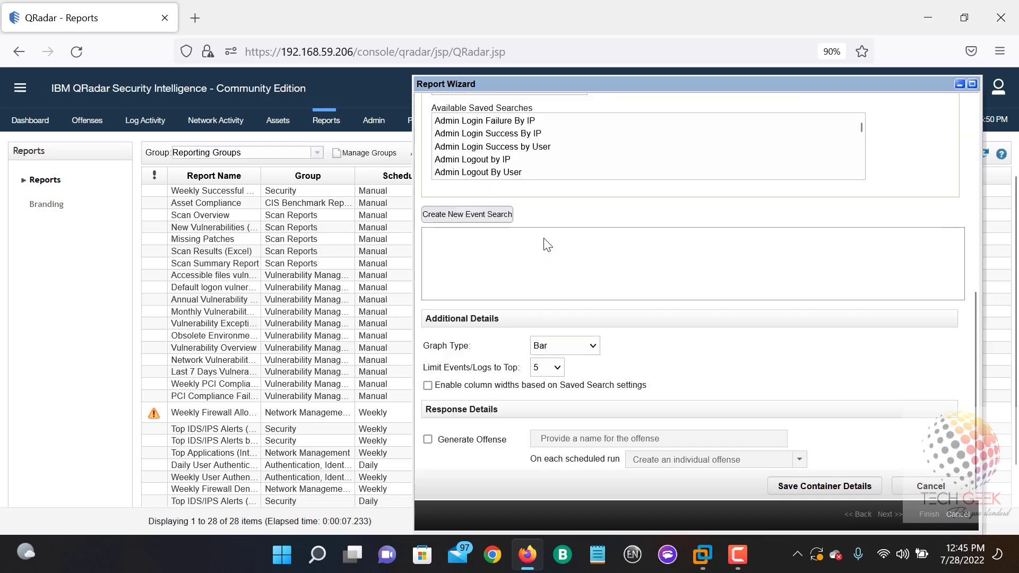
{"action": "scroll", "coordinate": [815, 257], "scroll_direction": "up", "scroll_amount": 2}
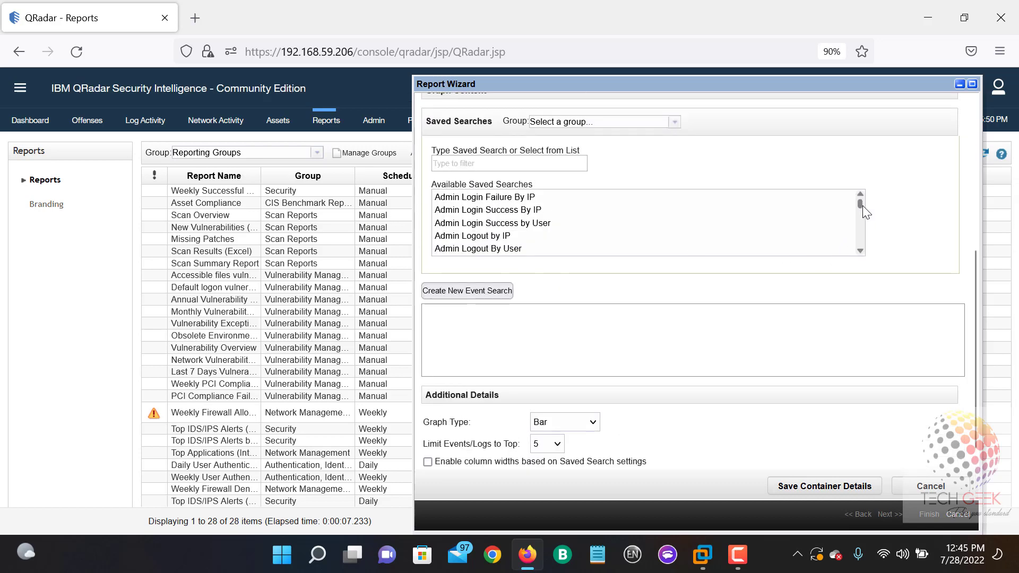
{"action": "left_click_drag", "start_coordinate": [862, 207], "coordinate": [863, 220]}
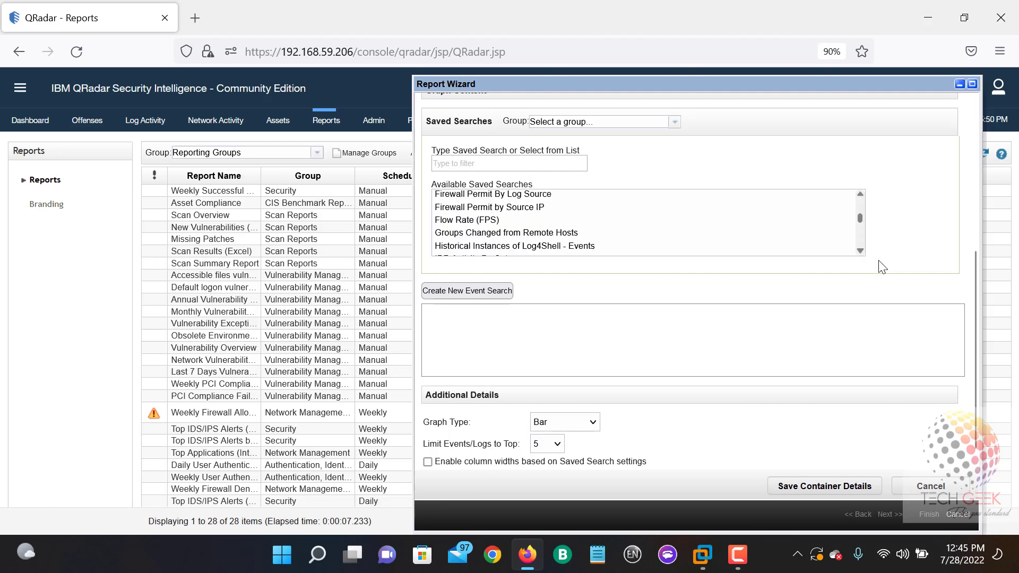
{"action": "left_click", "coordinate": [861, 249]}
{"action": "scroll", "coordinate": [862, 247], "scroll_direction": "down", "scroll_amount": 5}
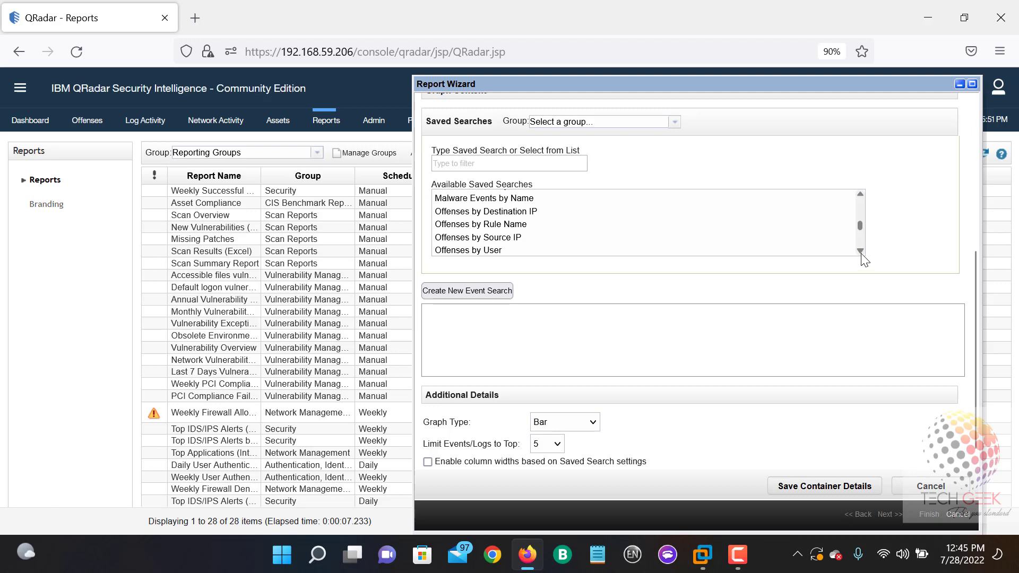
{"action": "scroll", "coordinate": [863, 259], "scroll_direction": "down", "scroll_amount": 1}
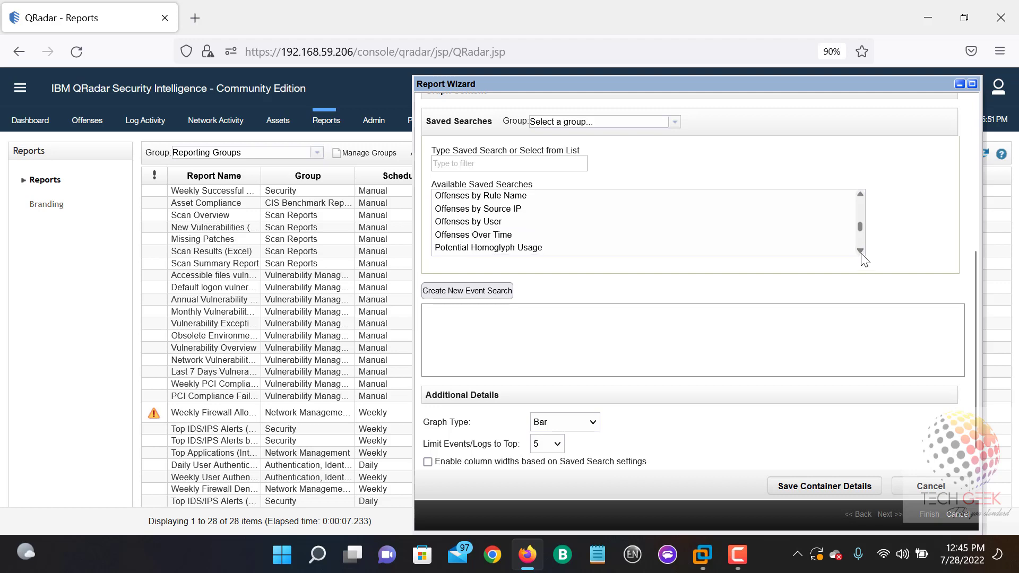
{"action": "scroll", "coordinate": [863, 259], "scroll_direction": "down", "scroll_amount": 2}
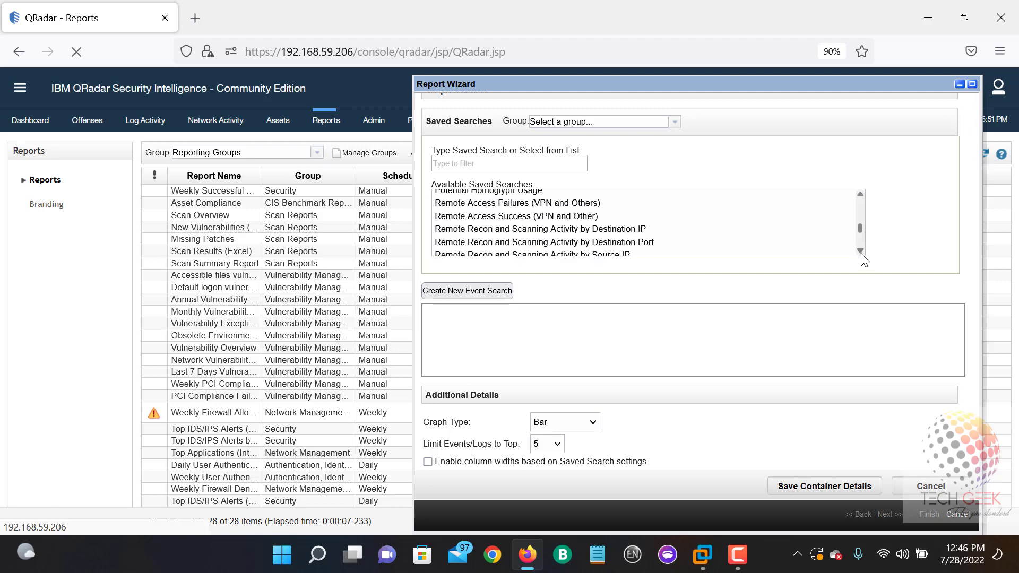
{"action": "scroll", "coordinate": [864, 259], "scroll_direction": "down", "scroll_amount": 4}
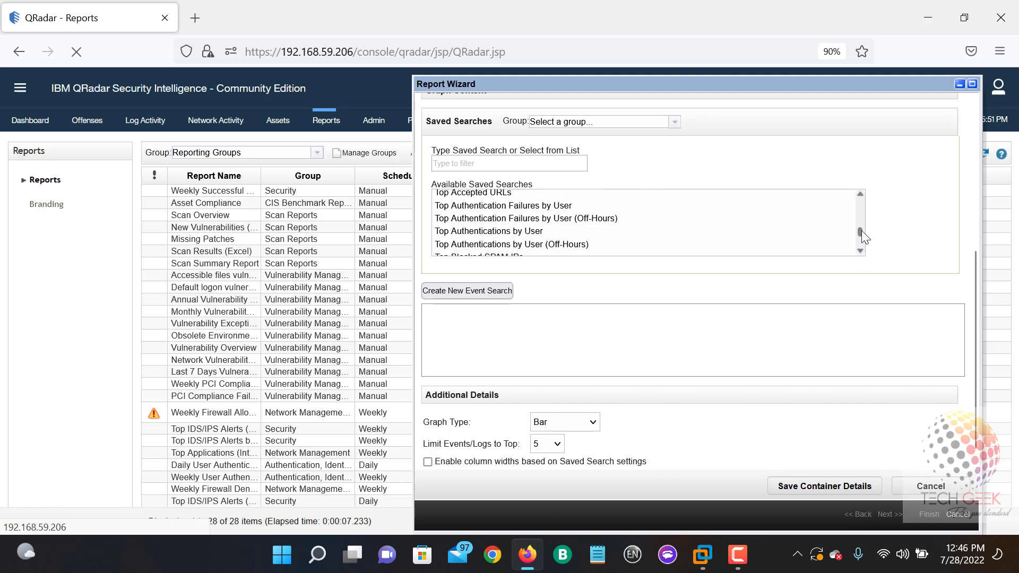
{"action": "scroll", "coordinate": [860, 198], "scroll_direction": "up", "scroll_amount": 2}
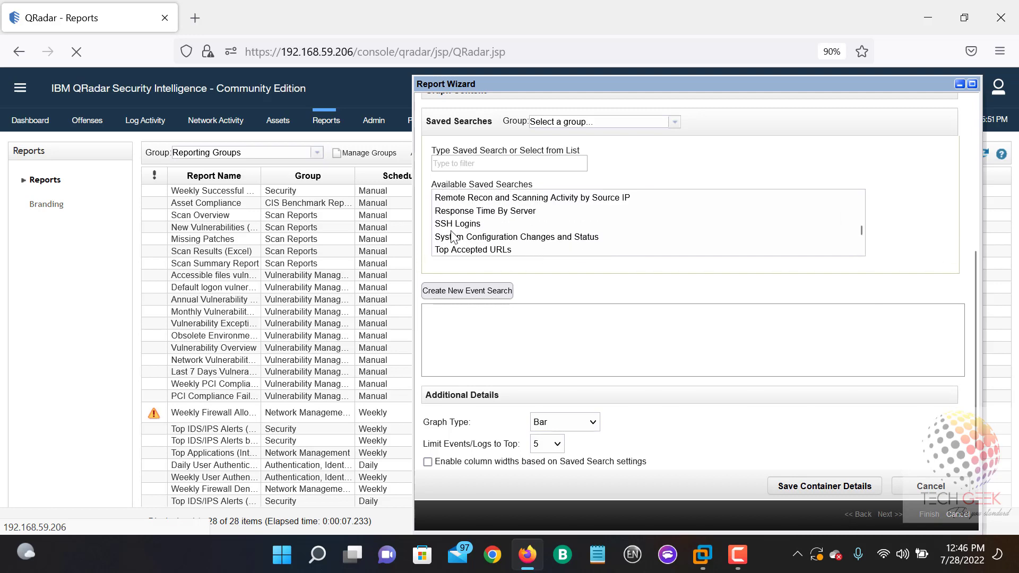
{"action": "left_click", "coordinate": [456, 225]}
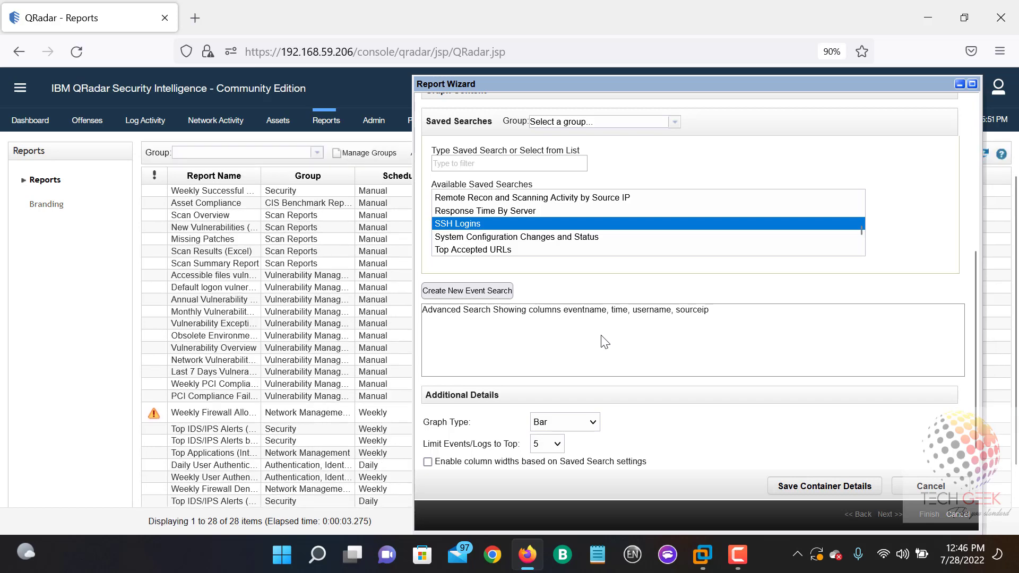
Step: Title the bottom-left chart "ssh login" and try to save its container details with the Bar graph type
{"action": "scroll", "coordinate": [597, 155], "scroll_direction": "up", "scroll_amount": 3}
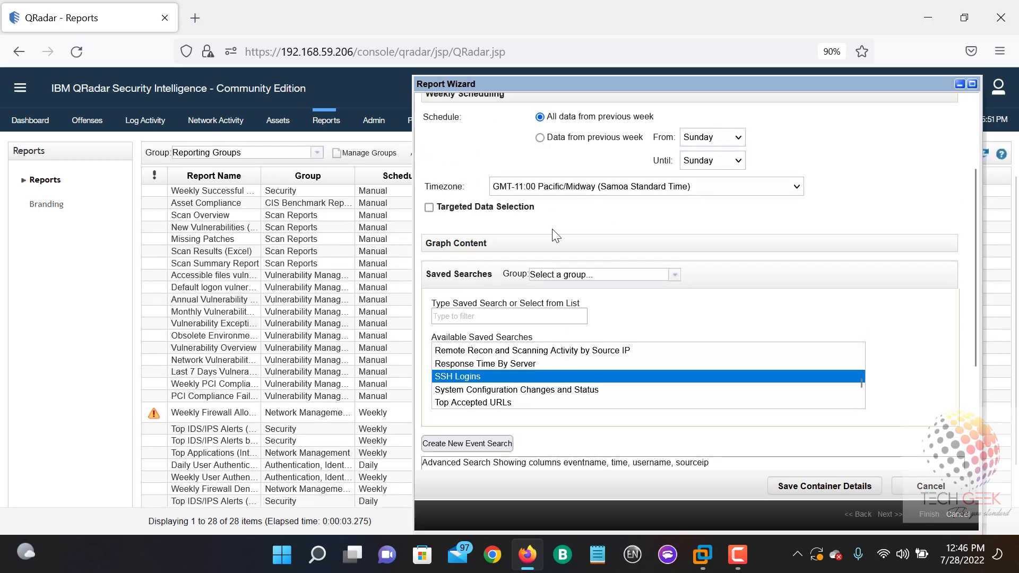
{"action": "scroll", "coordinate": [556, 235], "scroll_direction": "up", "scroll_amount": 3}
{"action": "left_click", "coordinate": [561, 148]}
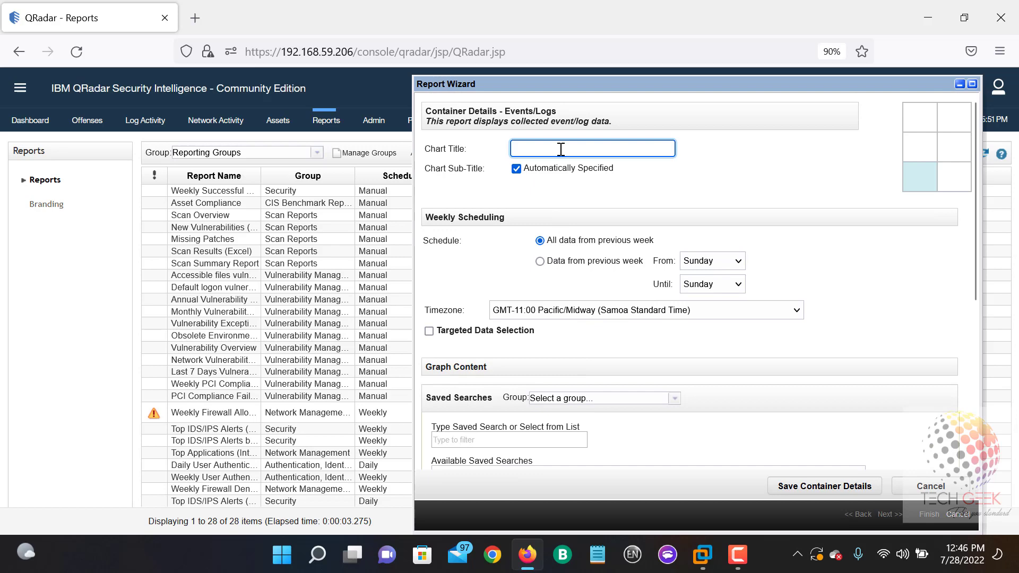
{"action": "type", "text": "ssh login"}
{"action": "scroll", "coordinate": [870, 371], "scroll_direction": "down", "scroll_amount": 7}
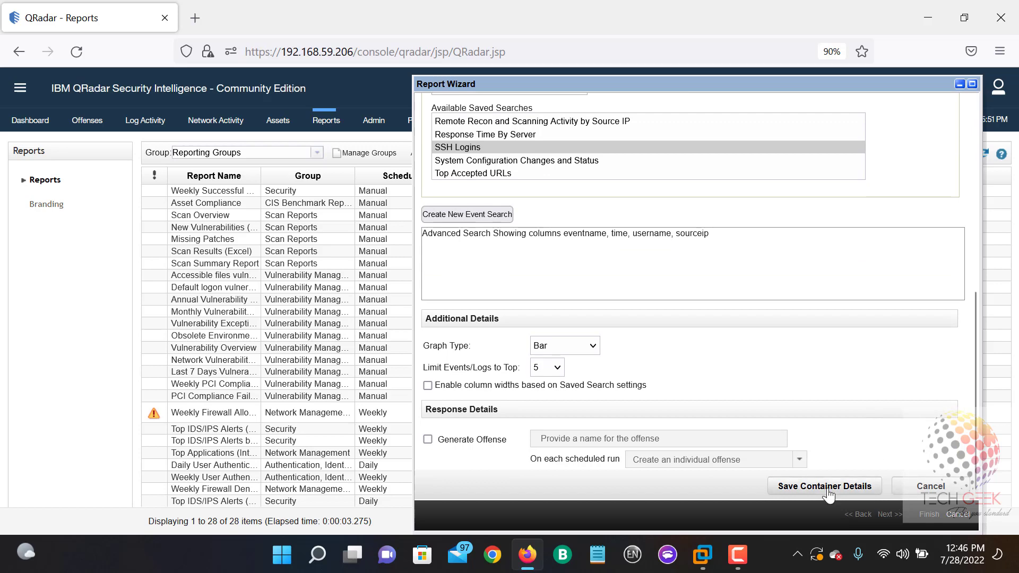
{"action": "left_click", "coordinate": [828, 495]}
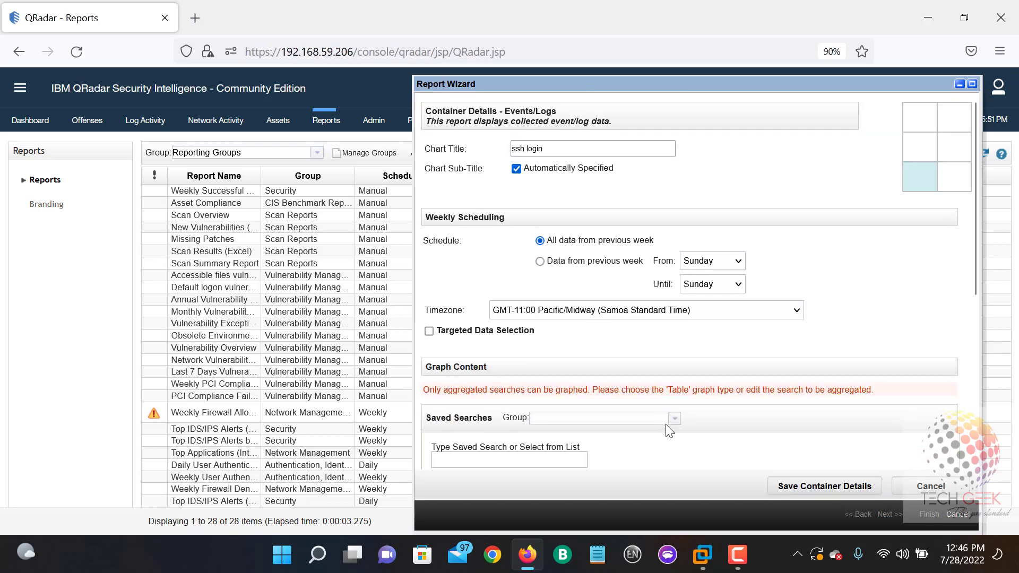
Step: Limit the events/logs in the ssh login chart to the top 10
{"action": "scroll", "coordinate": [667, 429], "scroll_direction": "down", "scroll_amount": 10}
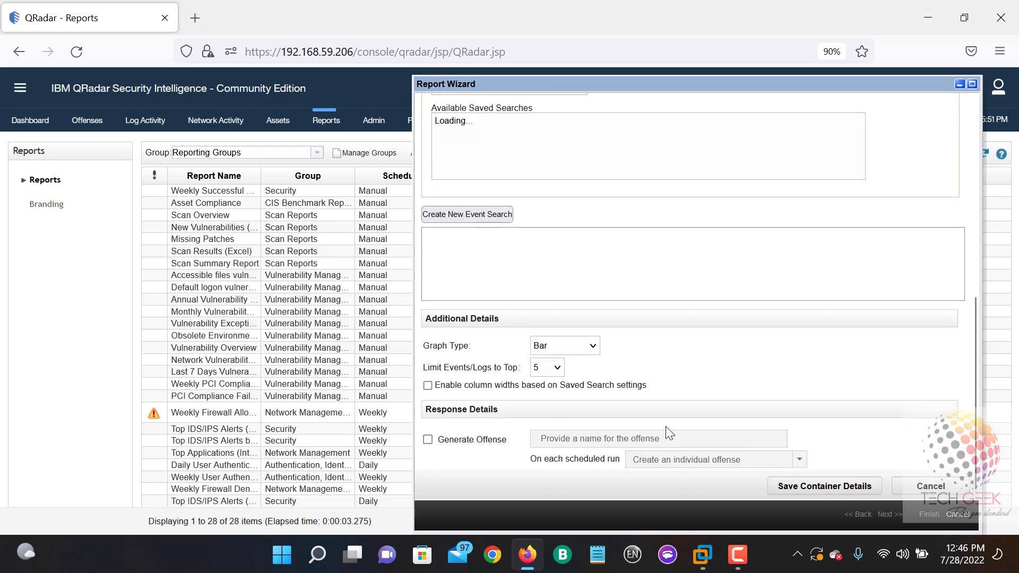
{"action": "left_click", "coordinate": [546, 372]}
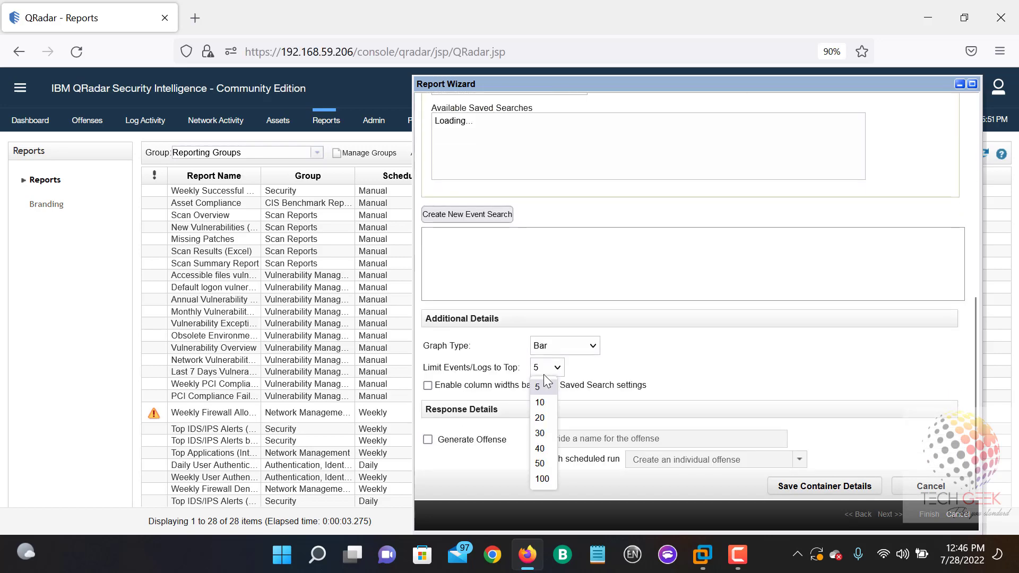
{"action": "left_click", "coordinate": [545, 402]}
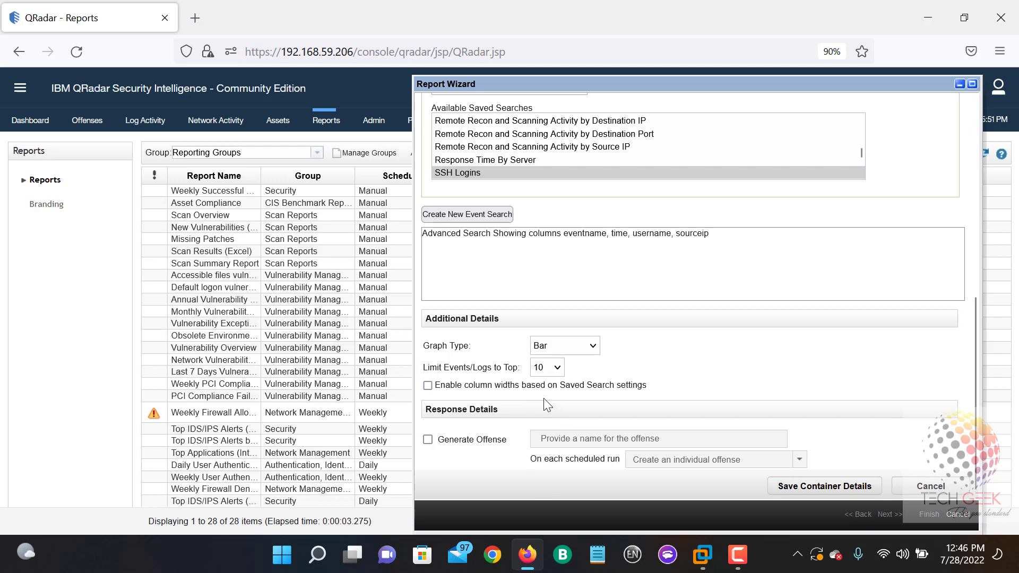
Step: Filter the chart's available saved searches by the WindowsAuthServer group
{"action": "scroll", "coordinate": [602, 391], "scroll_direction": "up", "scroll_amount": 5}
{"action": "scroll", "coordinate": [602, 392], "scroll_direction": "up", "scroll_amount": 3}
{"action": "scroll", "coordinate": [602, 390], "scroll_direction": "down", "scroll_amount": 2}
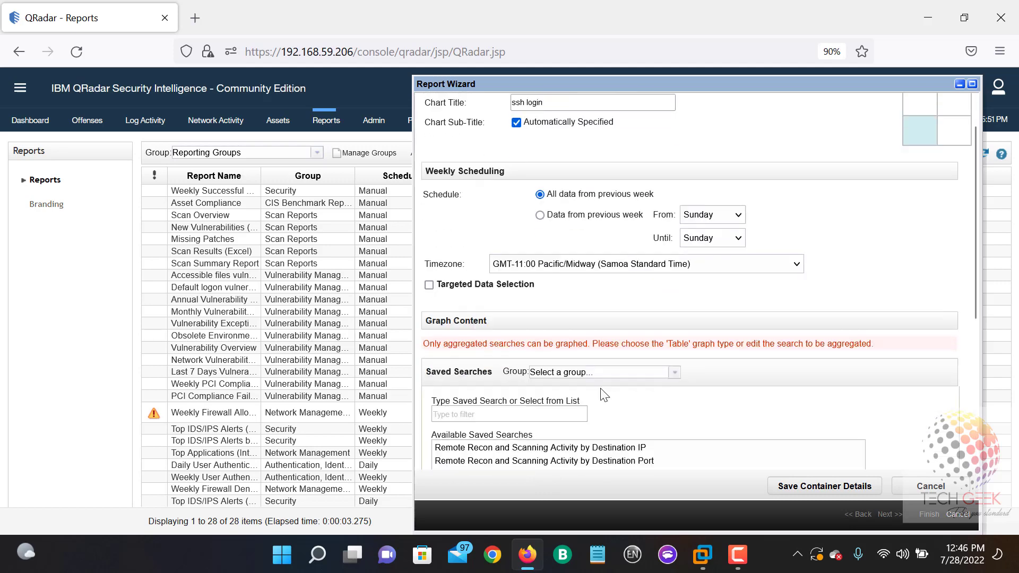
{"action": "left_click", "coordinate": [602, 345]}
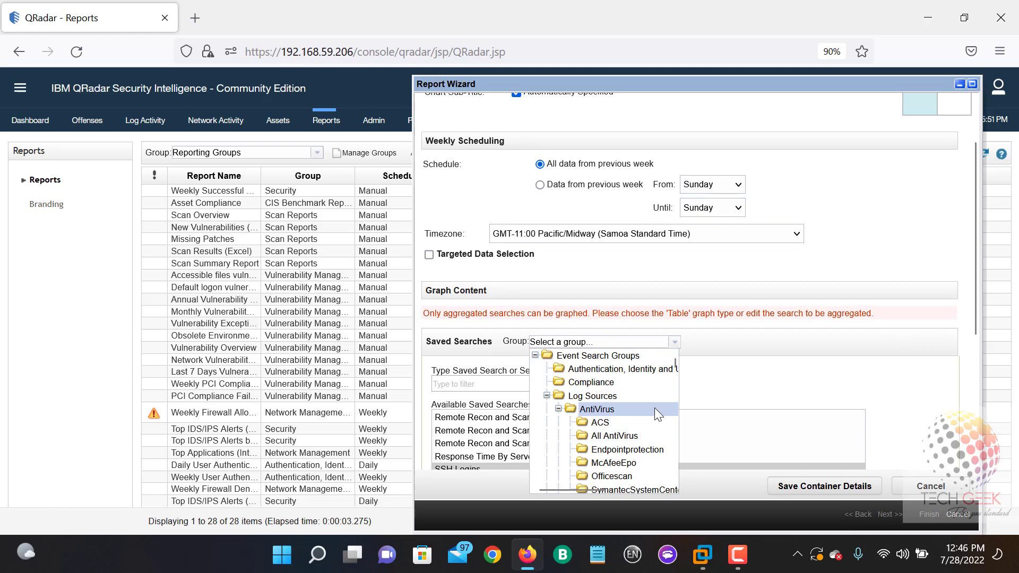
{"action": "scroll", "coordinate": [656, 409], "scroll_direction": "down", "scroll_amount": 3}
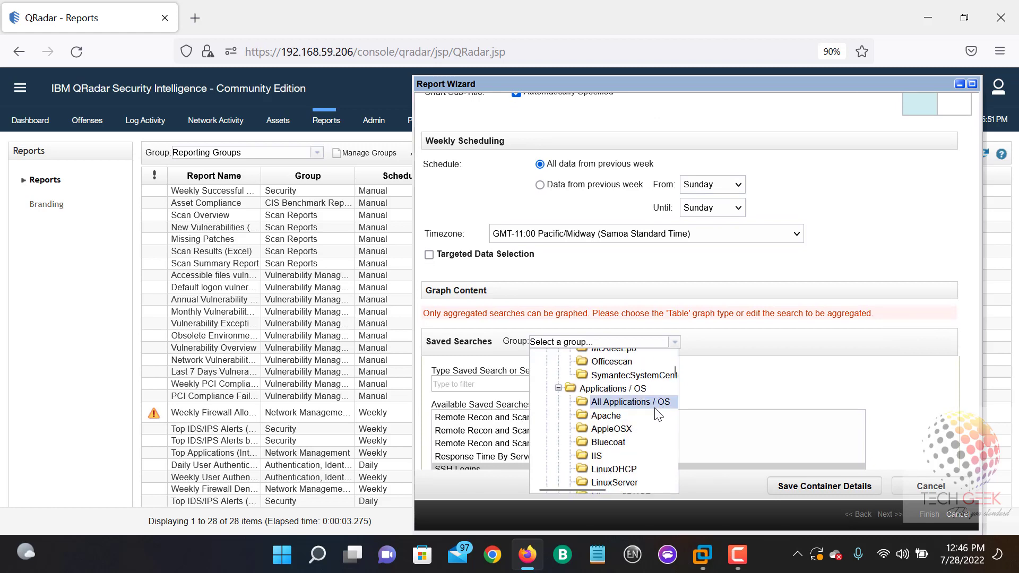
{"action": "scroll", "coordinate": [658, 415], "scroll_direction": "down", "scroll_amount": 2}
{"action": "scroll", "coordinate": [658, 415], "scroll_direction": "down", "scroll_amount": 3}
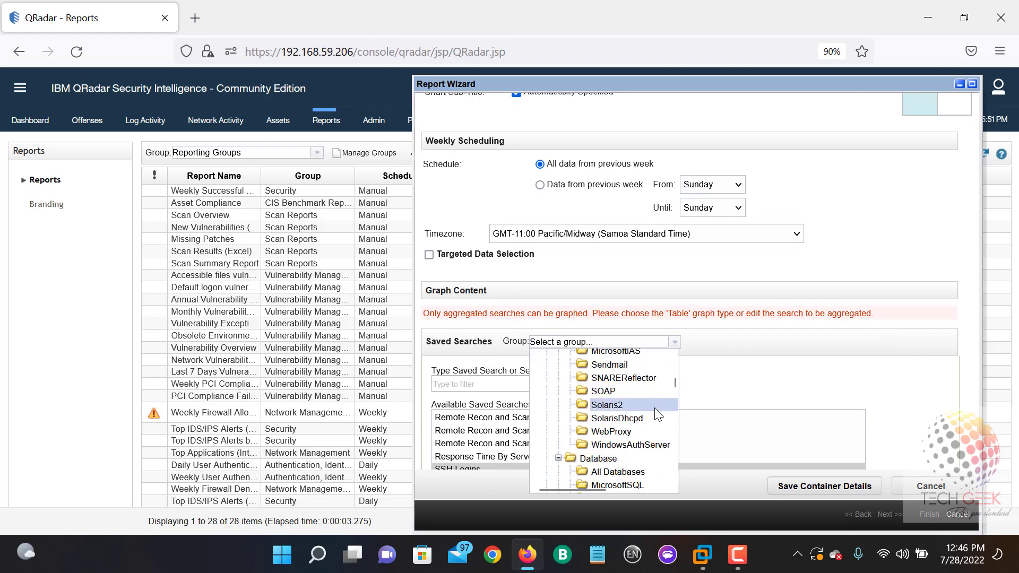
{"action": "left_click", "coordinate": [657, 449]}
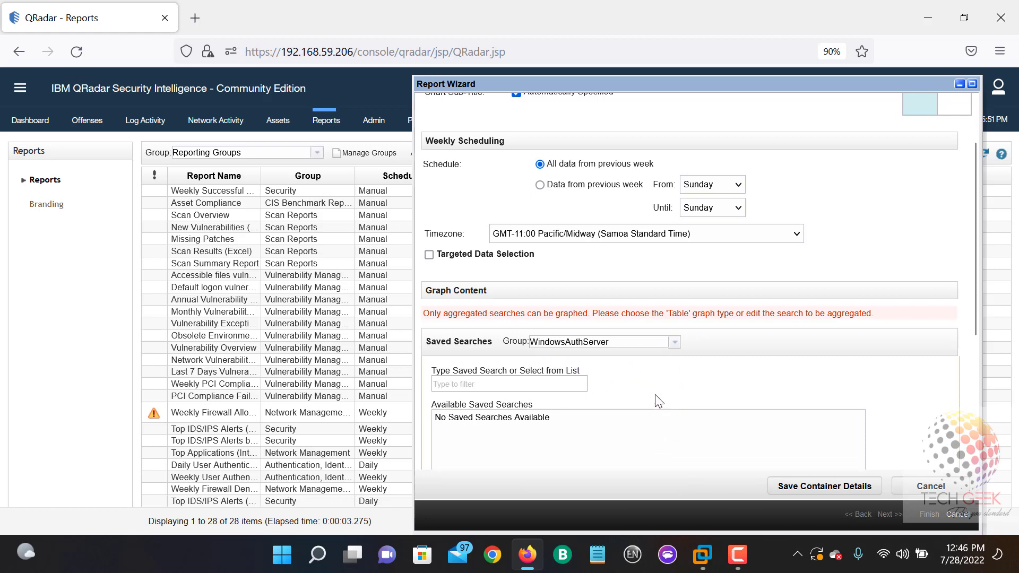
Step: Switch the saved searches group to Applications / OS and check its available searches
{"action": "left_click", "coordinate": [652, 341]}
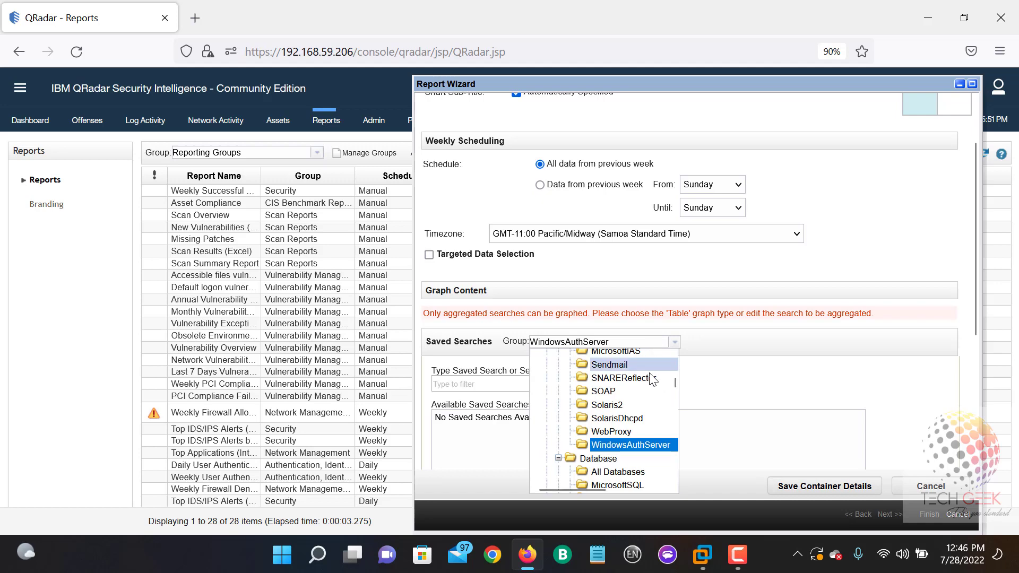
{"action": "scroll", "coordinate": [650, 382], "scroll_direction": "up", "scroll_amount": 3}
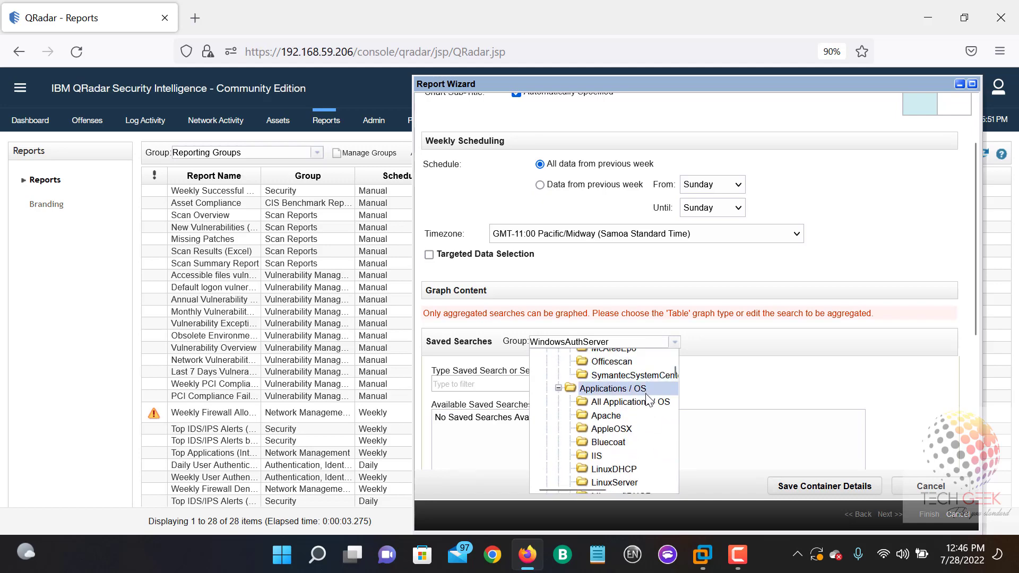
{"action": "left_click", "coordinate": [648, 402]}
{"action": "scroll", "coordinate": [648, 404], "scroll_direction": "up", "scroll_amount": 3}
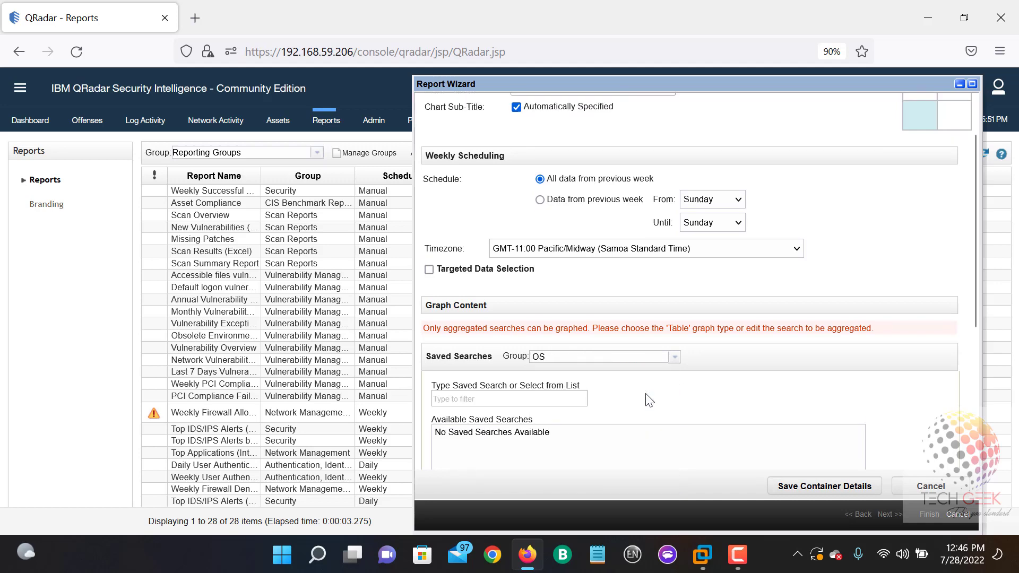
{"action": "scroll", "coordinate": [650, 411], "scroll_direction": "down", "scroll_amount": 3}
{"action": "scroll", "coordinate": [649, 417], "scroll_direction": "down", "scroll_amount": 3}
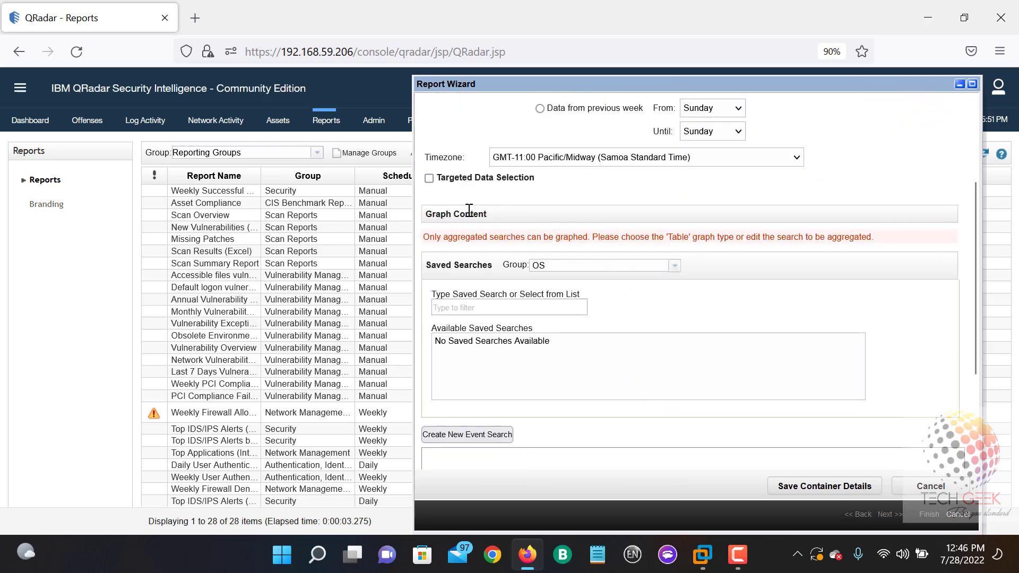
{"action": "left_click", "coordinate": [674, 266]}
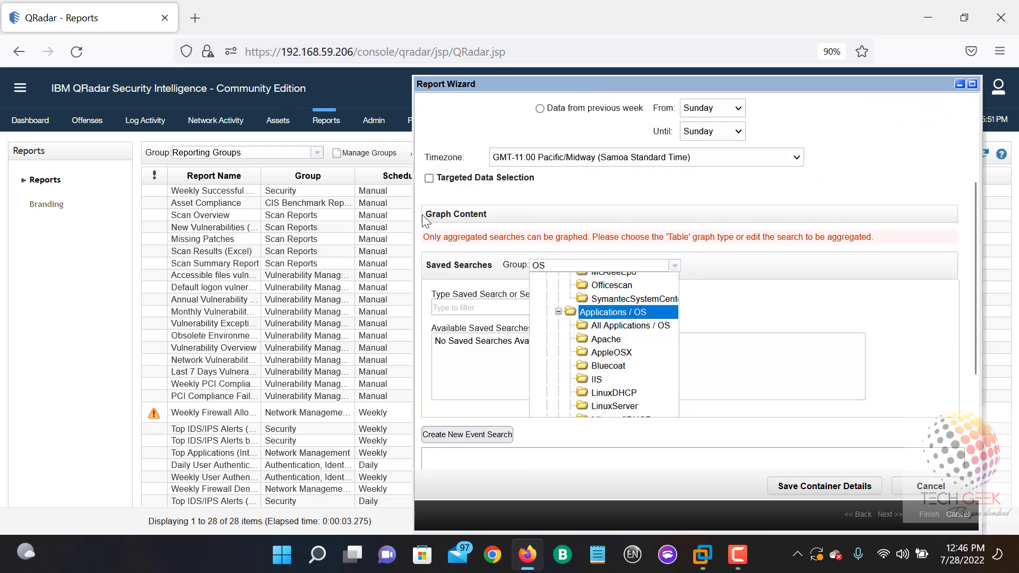
{"action": "left_click", "coordinate": [429, 178]}
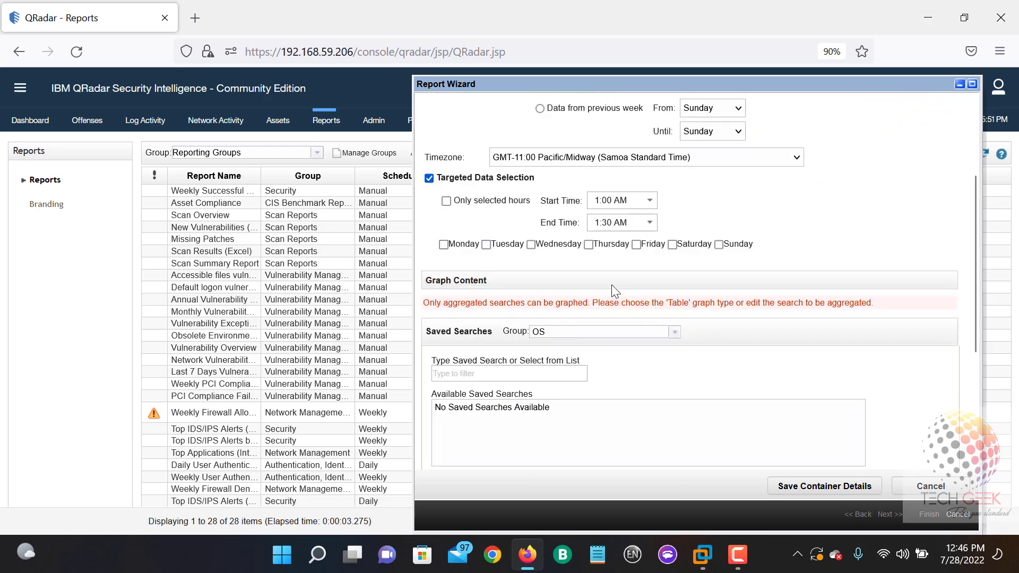
{"action": "left_click", "coordinate": [429, 178]}
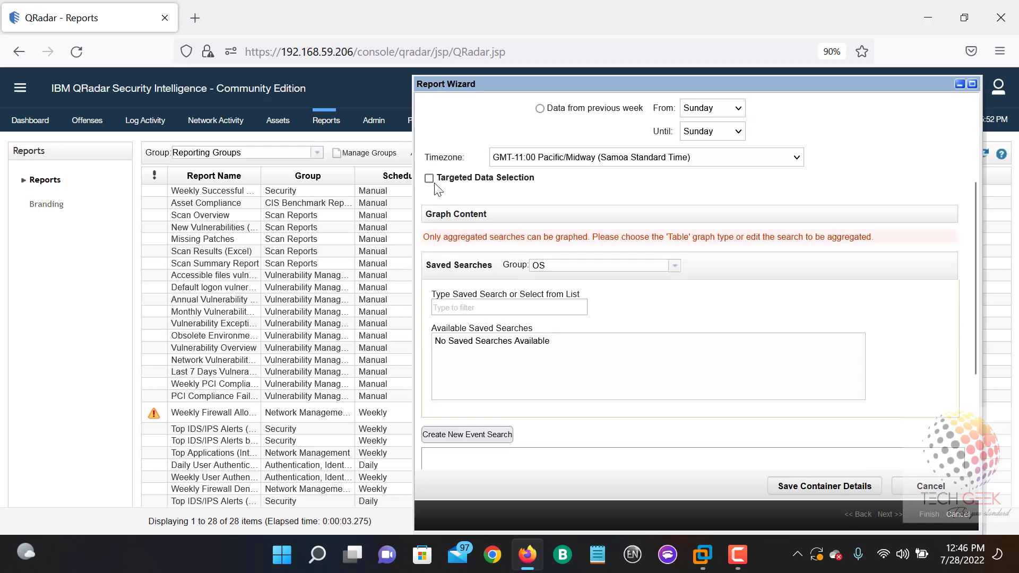
Step: Filter the available saved searches by the LinuxServer group under Applications / OS
{"action": "left_click", "coordinate": [661, 270]}
{"action": "scroll", "coordinate": [637, 329], "scroll_direction": "up", "scroll_amount": 5}
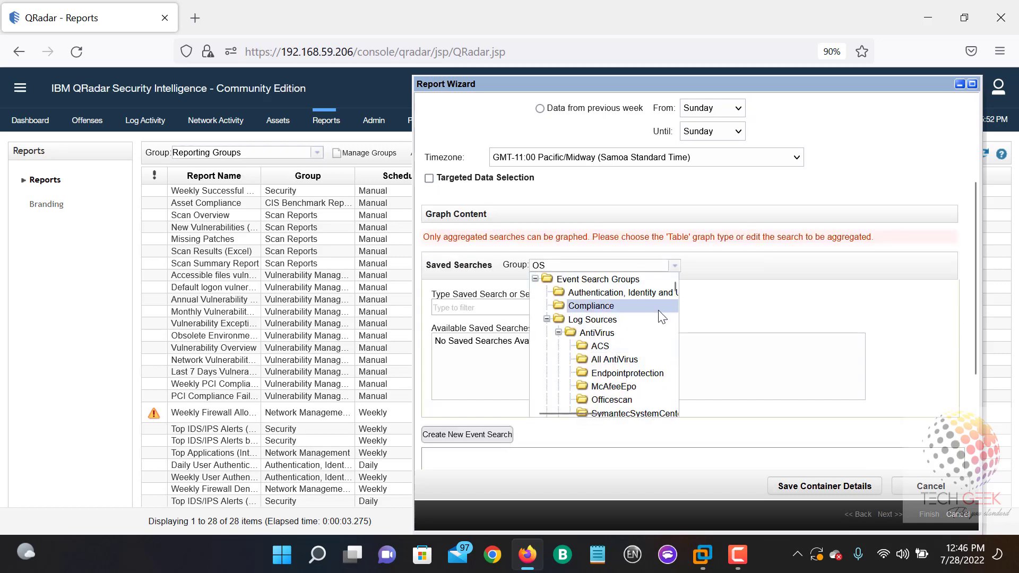
{"action": "scroll", "coordinate": [633, 345], "scroll_direction": "up", "scroll_amount": 5}
{"action": "scroll", "coordinate": [632, 353], "scroll_direction": "down", "scroll_amount": 2}
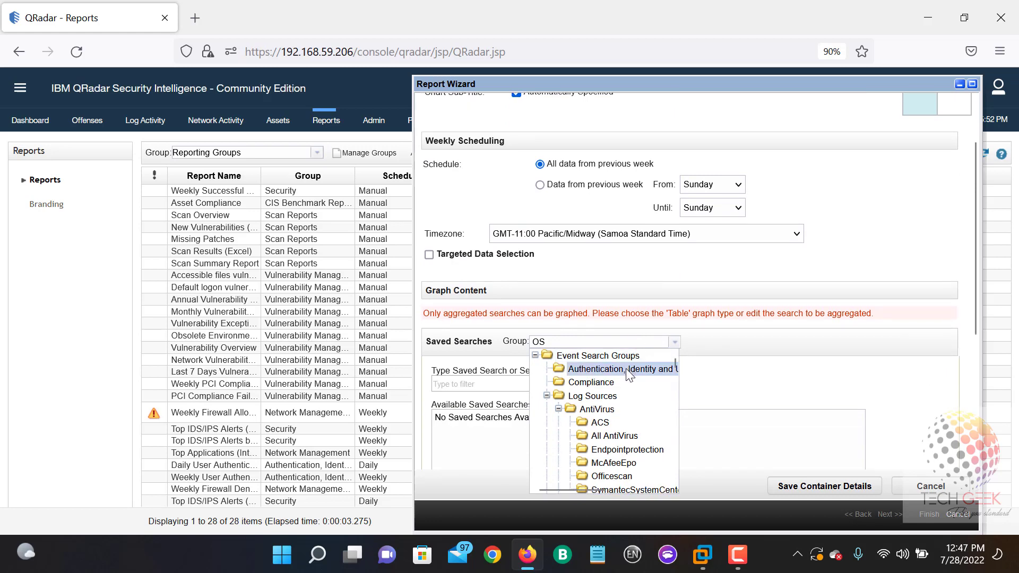
{"action": "scroll", "coordinate": [617, 431], "scroll_direction": "down", "scroll_amount": 2}
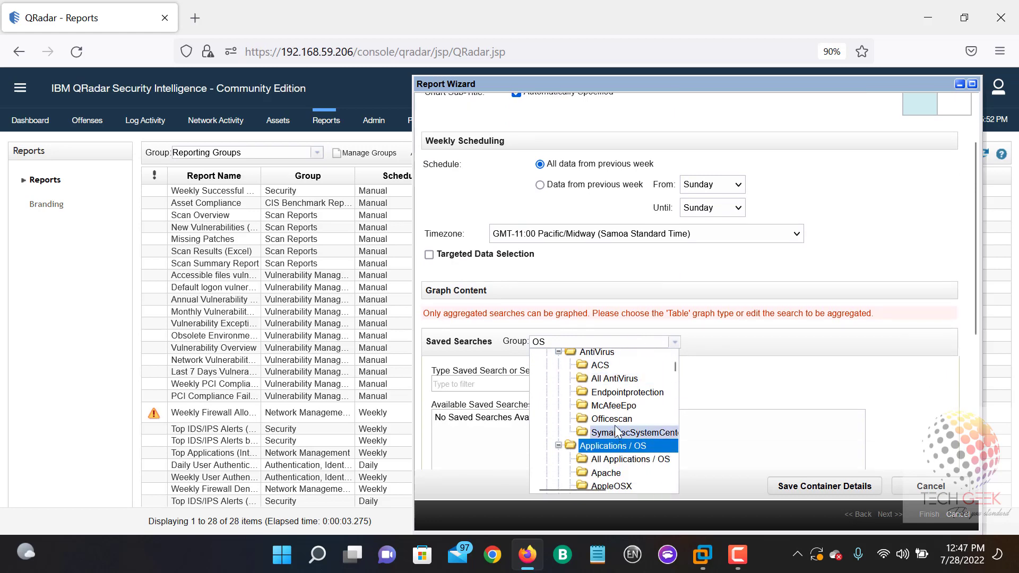
{"action": "scroll", "coordinate": [616, 431], "scroll_direction": "down", "scroll_amount": 6}
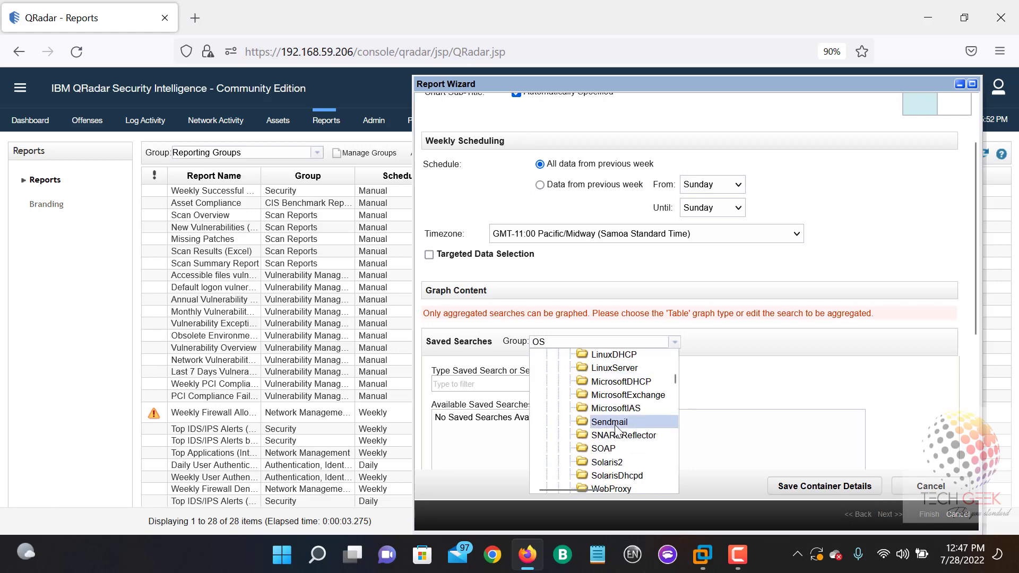
{"action": "left_click", "coordinate": [614, 368]}
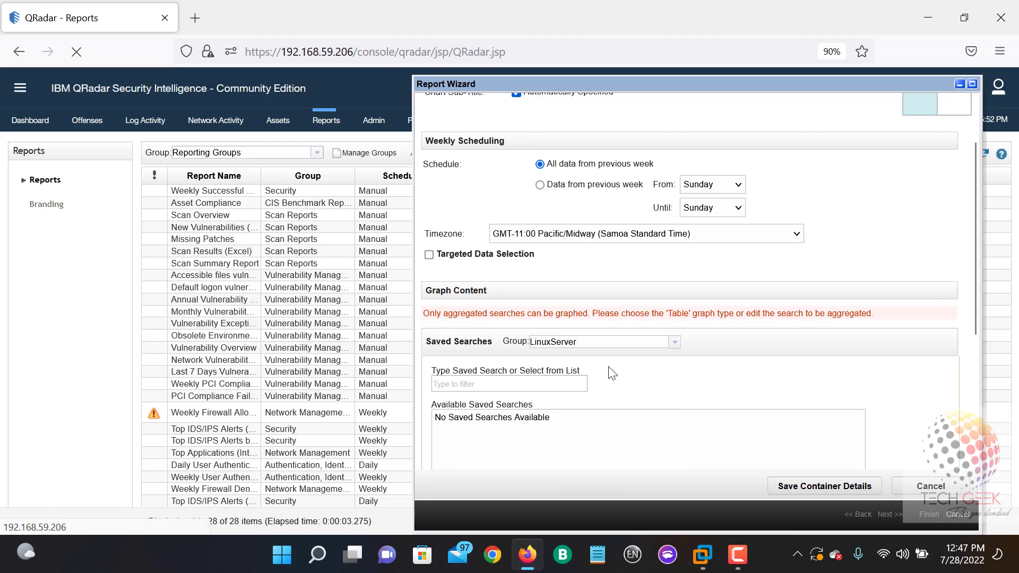
{"action": "left_click", "coordinate": [563, 380]}
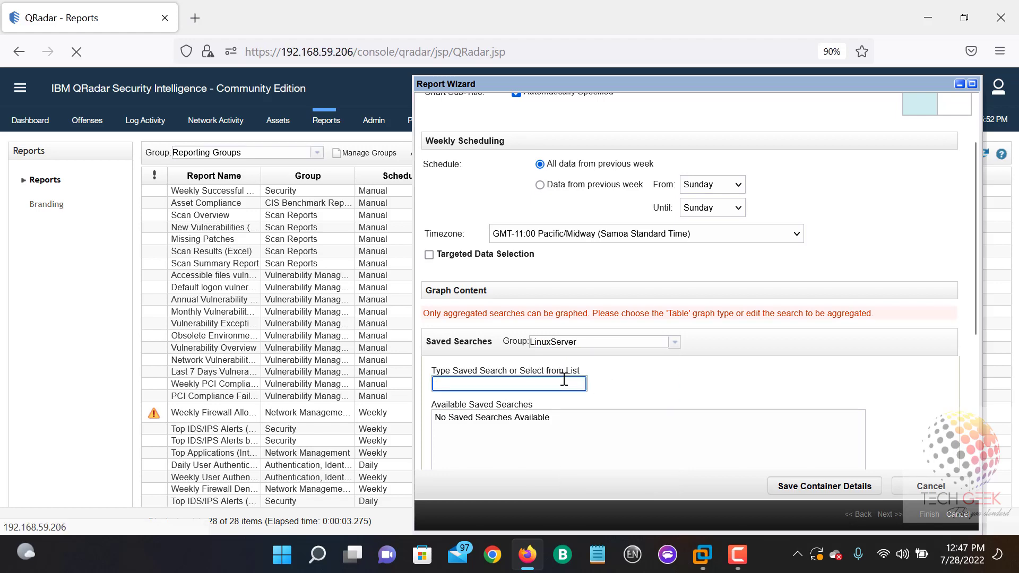
Step: Set the saved searches group back to Applications / OS and filter its searches by "ss"
{"action": "left_click", "coordinate": [598, 342]}
{"action": "scroll", "coordinate": [671, 421], "scroll_direction": "up", "scroll_amount": 6}
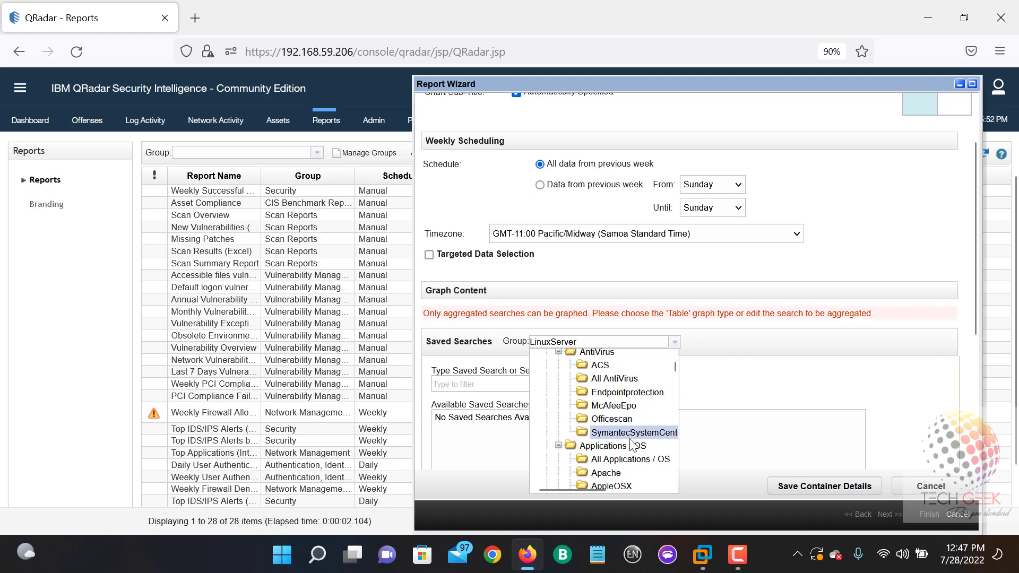
{"action": "left_click", "coordinate": [632, 449]}
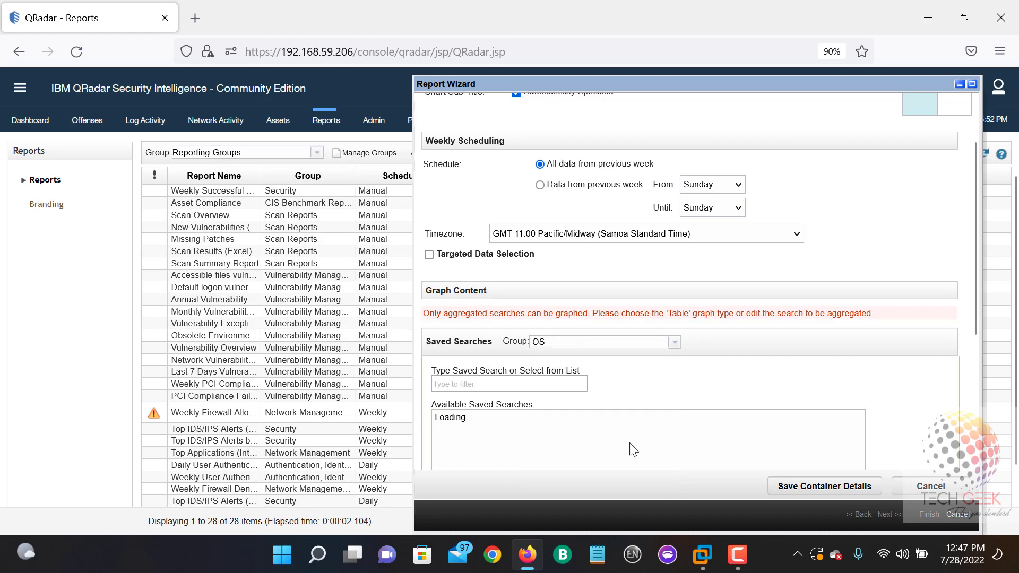
{"action": "left_click", "coordinate": [551, 384]}
{"action": "type", "text": "ss"}
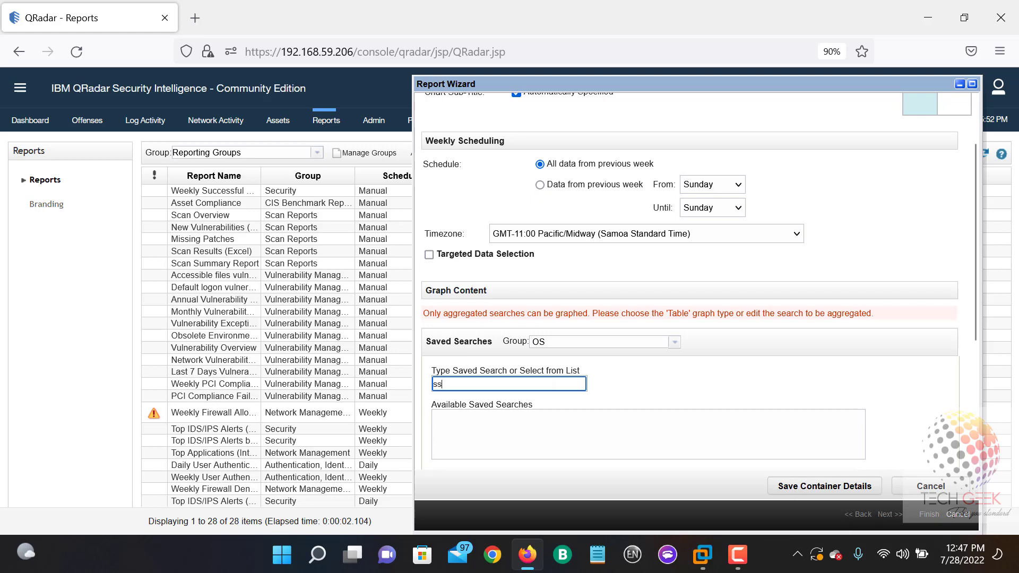
Step: Try the AntiVirus group for the saved searches matching "ss"
{"action": "left_click", "coordinate": [674, 343]}
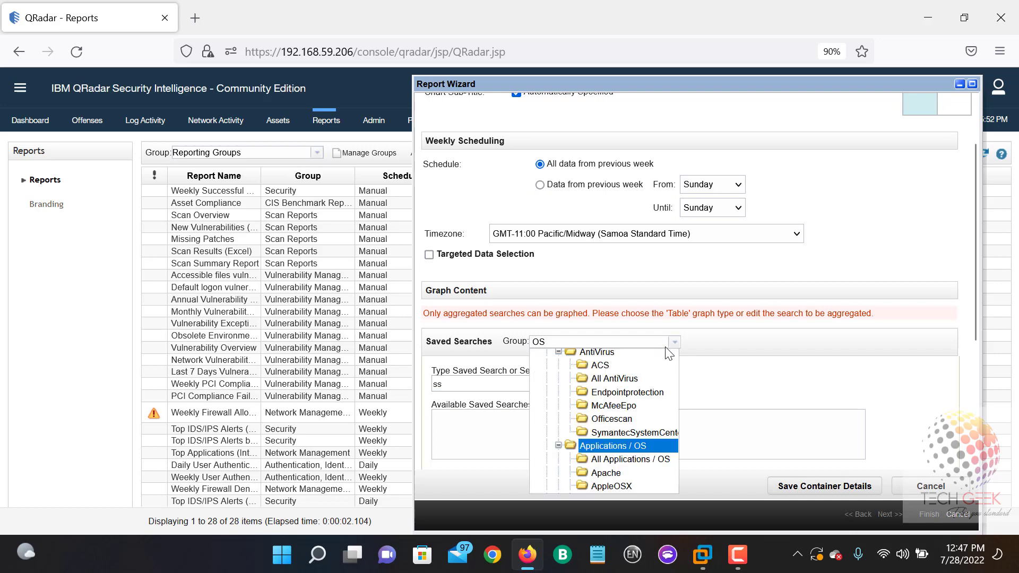
{"action": "left_click", "coordinate": [617, 354]}
{"action": "scroll", "coordinate": [735, 398], "scroll_direction": "down", "scroll_amount": 1}
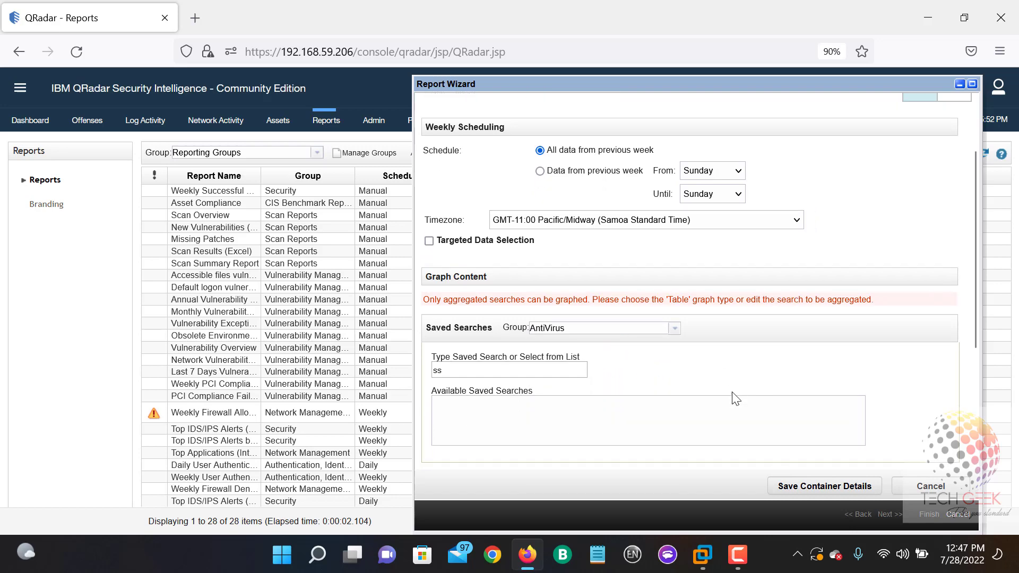
{"action": "scroll", "coordinate": [736, 398], "scroll_direction": "down", "scroll_amount": 5}
{"action": "scroll", "coordinate": [736, 398], "scroll_direction": "up", "scroll_amount": 5}
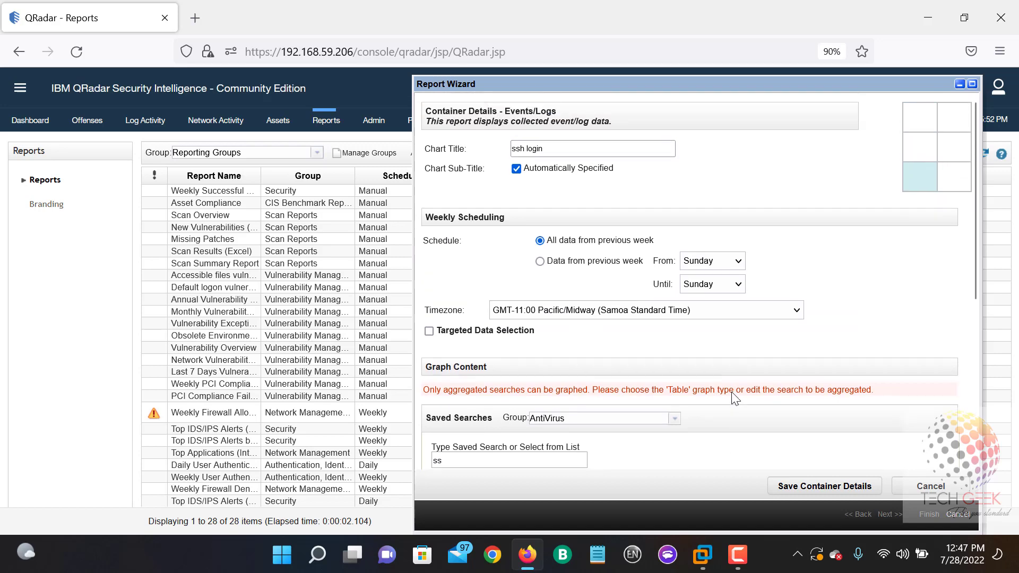
Step: Set the saved searches group to the top-level Event Search Groups, keeping the report wizard open
{"action": "left_click", "coordinate": [675, 344]}
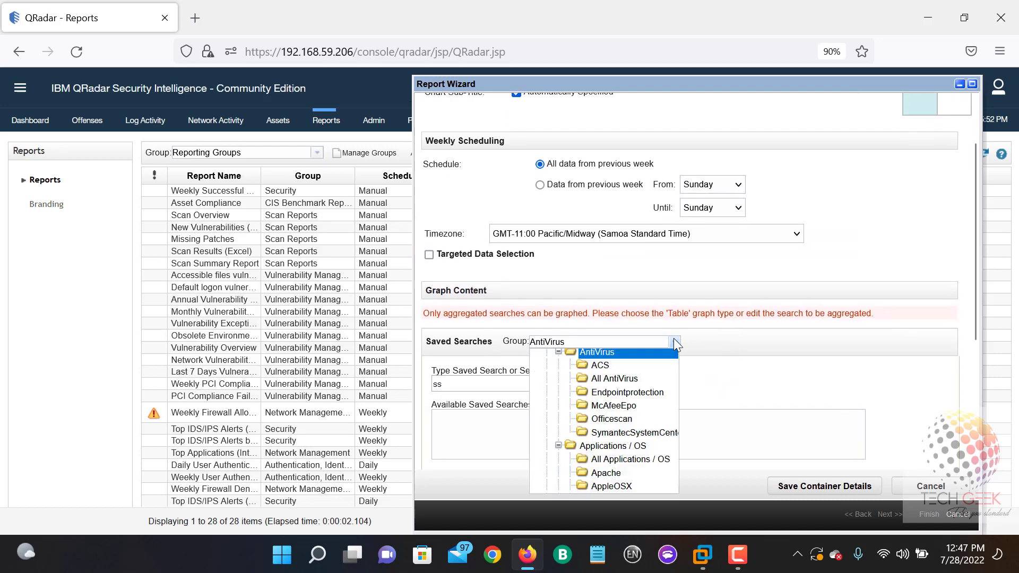
{"action": "scroll", "coordinate": [677, 385], "scroll_direction": "up", "scroll_amount": 4}
{"action": "scroll", "coordinate": [675, 386], "scroll_direction": "up", "scroll_amount": 1}
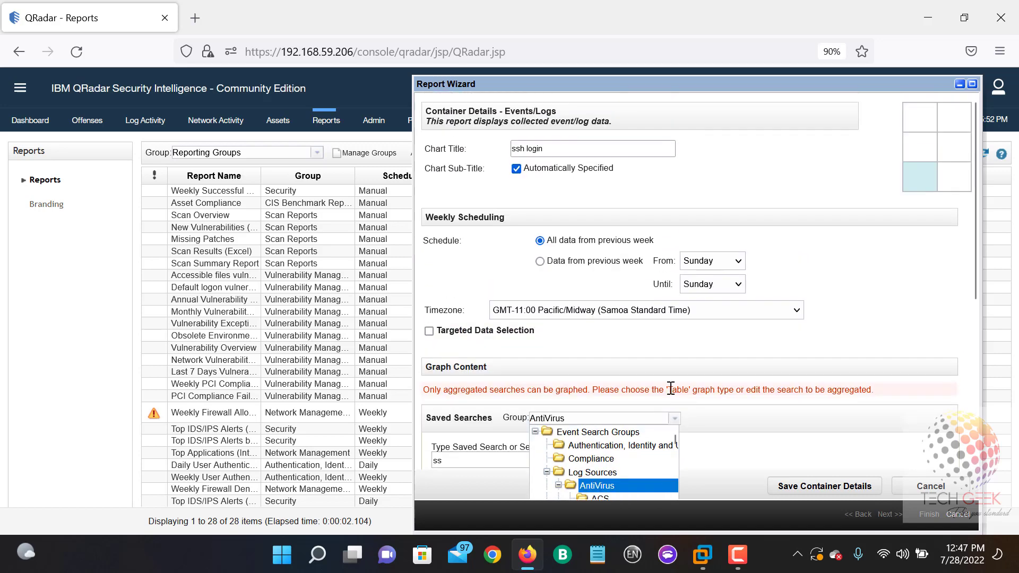
{"action": "left_click", "coordinate": [586, 434]}
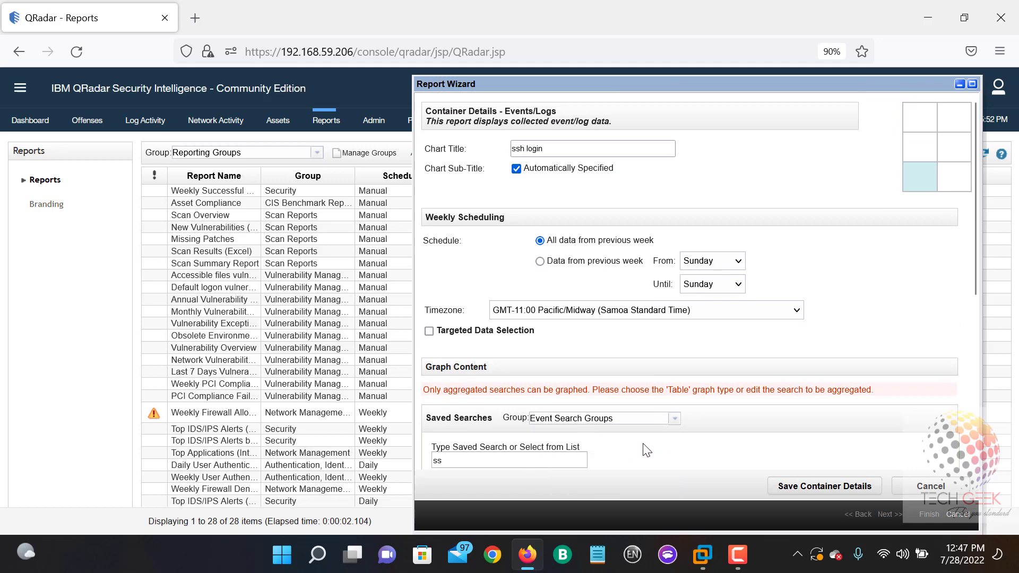
{"action": "scroll", "coordinate": [657, 451], "scroll_direction": "down", "scroll_amount": 3}
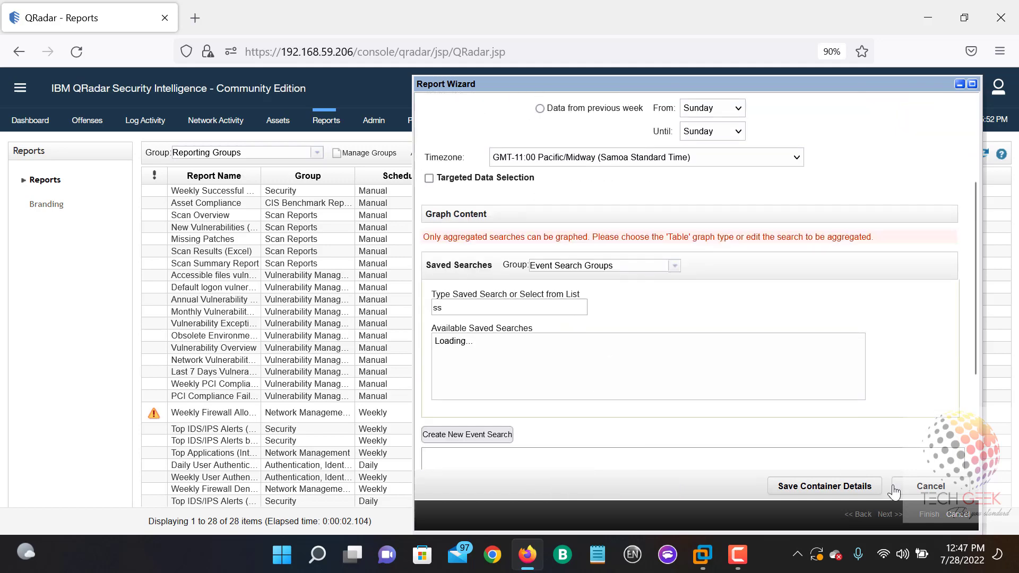
{"action": "left_click", "coordinate": [918, 488]}
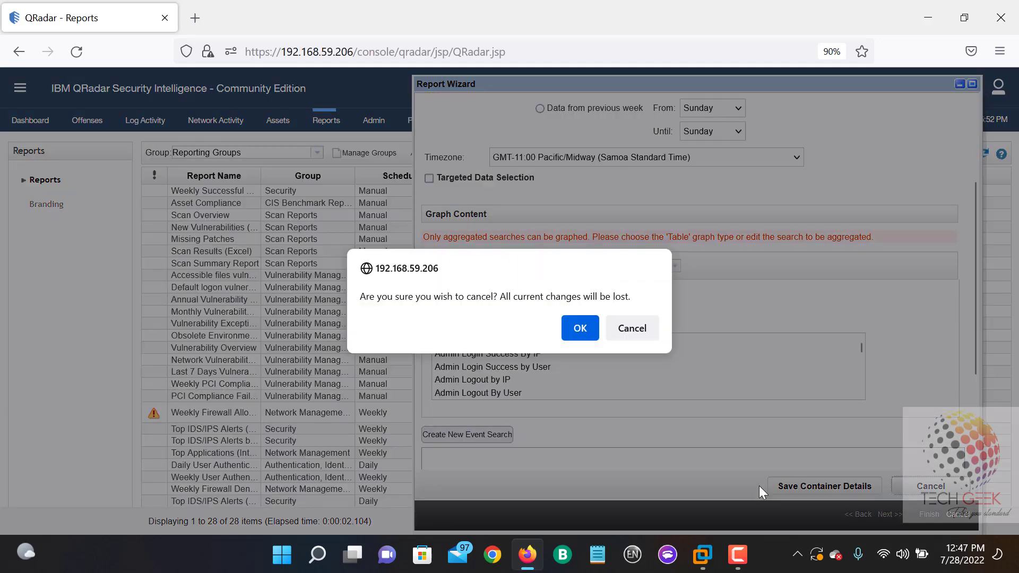
{"action": "left_click", "coordinate": [649, 336]}
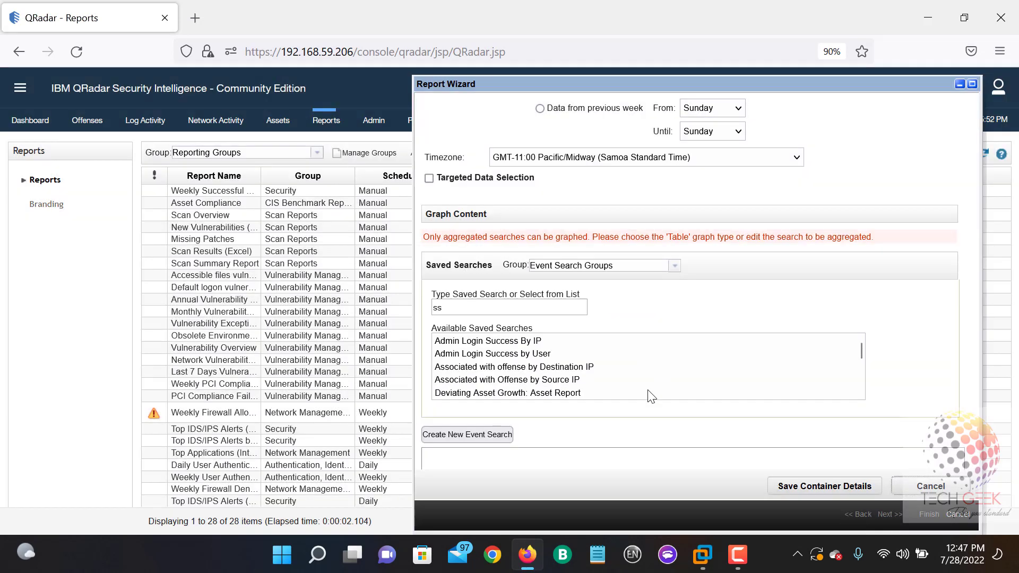
Step: Select the SSH Logins saved search from the filtered list as the chart's graph content
{"action": "scroll", "coordinate": [586, 381], "scroll_direction": "down", "scroll_amount": 2}
{"action": "left_click", "coordinate": [512, 340]}
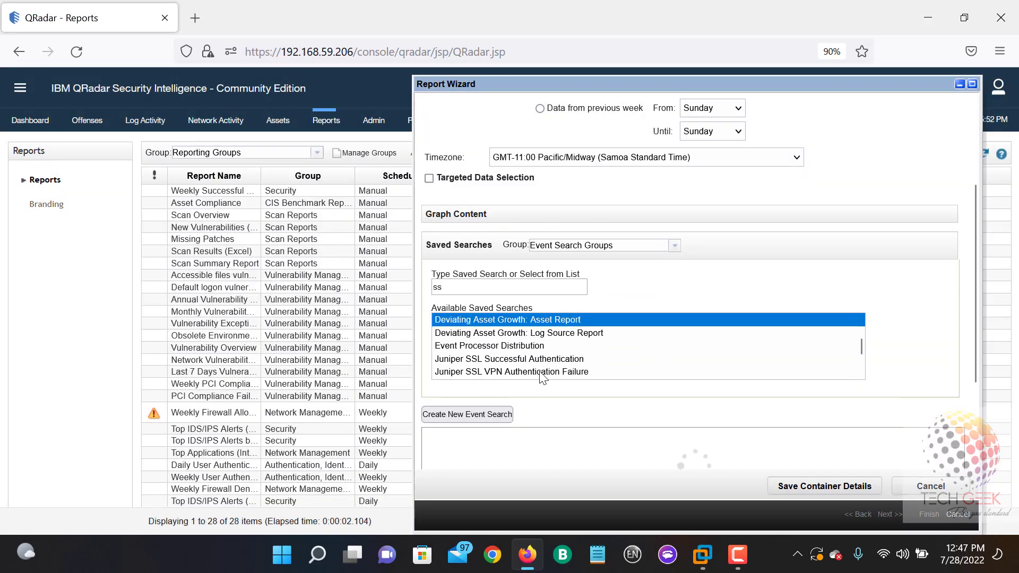
{"action": "scroll", "coordinate": [539, 373], "scroll_direction": "down", "scroll_amount": 2}
{"action": "left_click", "coordinate": [539, 372]}
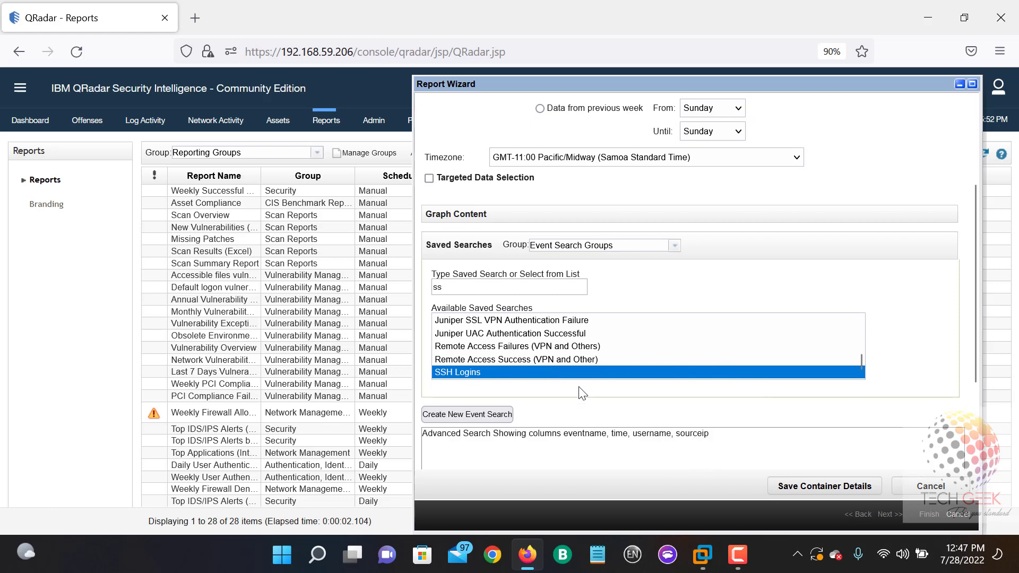
Step: Try saving the SSH Logins chart's container details, and retry with the chart title shortened to "ssh"
{"action": "scroll", "coordinate": [717, 412], "scroll_direction": "down", "scroll_amount": 4}
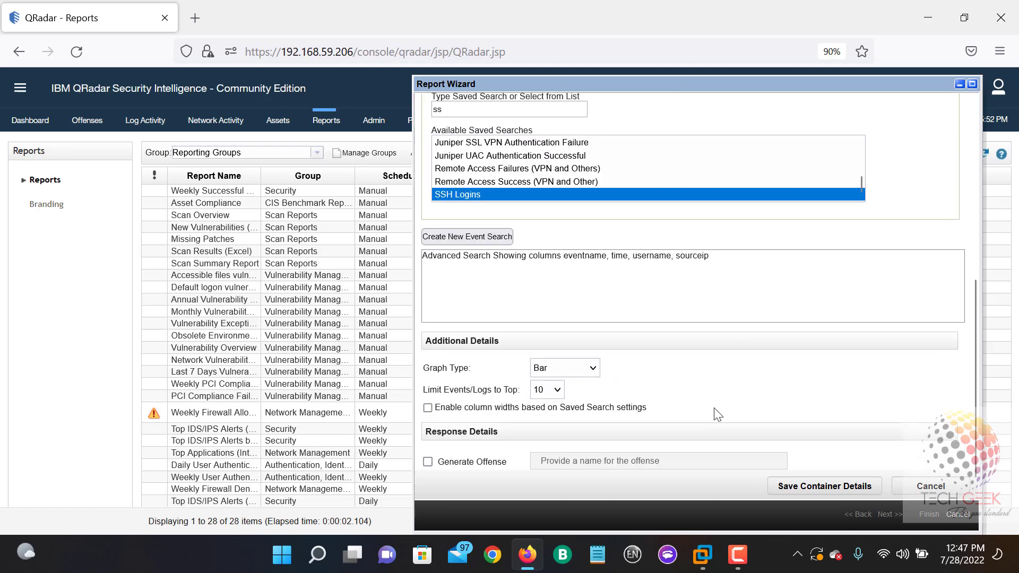
{"action": "left_click", "coordinate": [828, 492]}
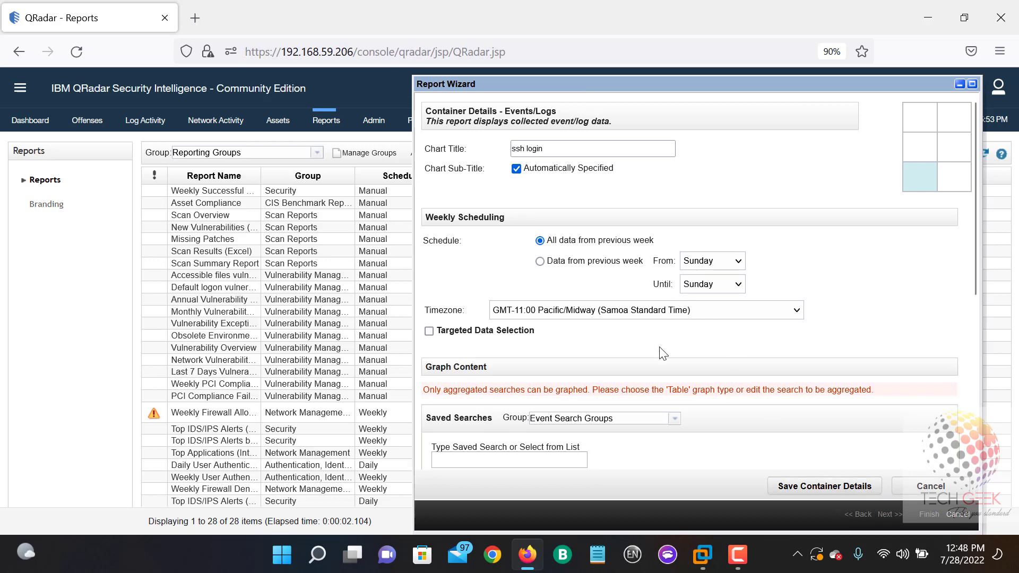
{"action": "left_click", "coordinate": [529, 152]}
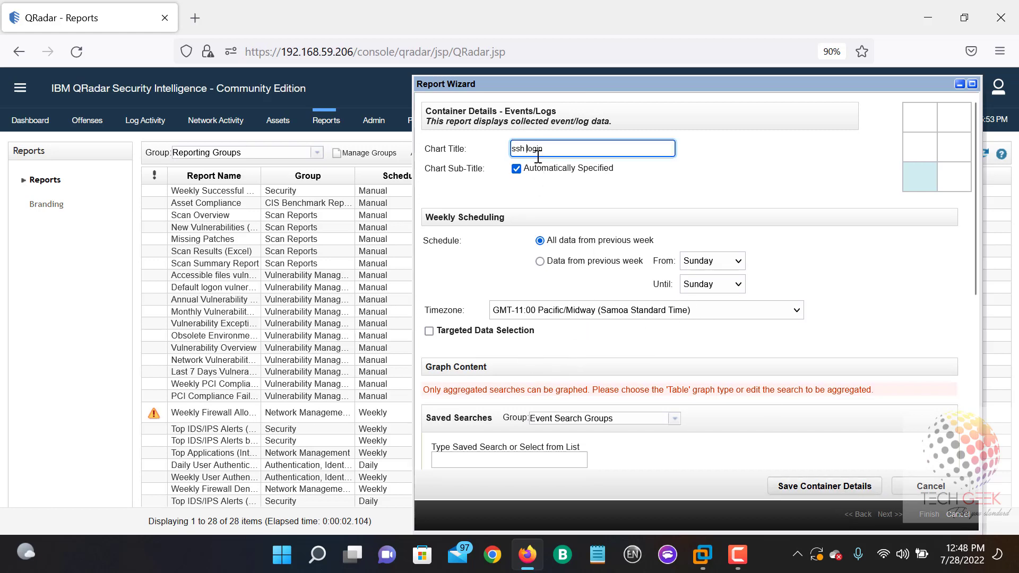
{"action": "key", "text": "Down"}
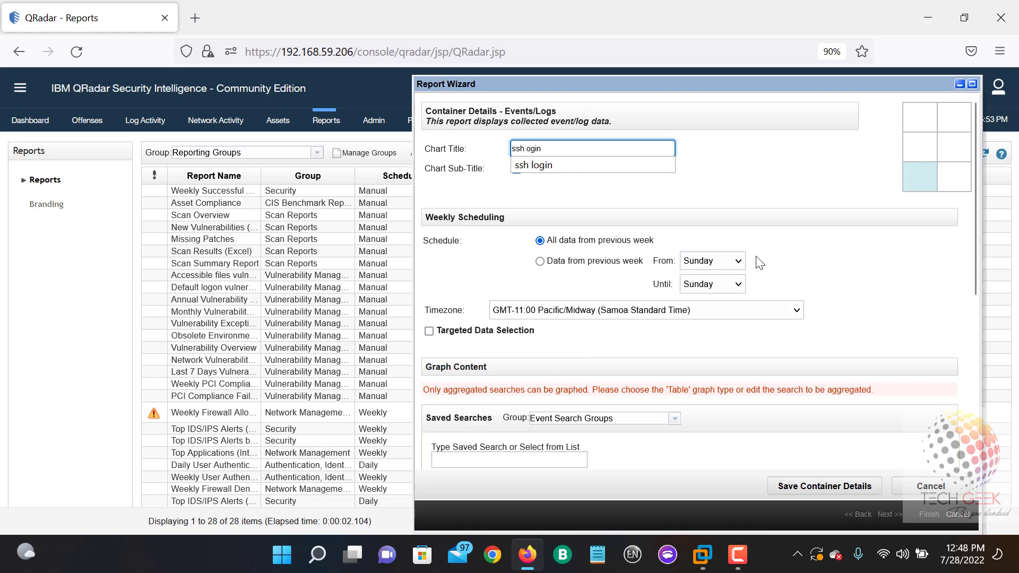
{"action": "key", "text": "Escape"}
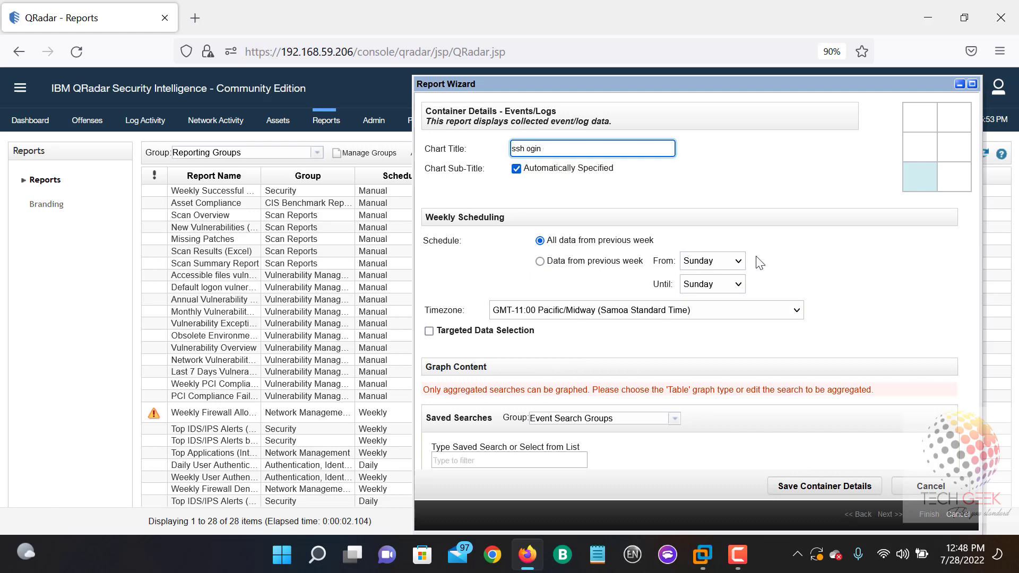
{"action": "key", "text": "Delete"}
{"action": "key", "text": "Delete"}
{"action": "key", "text": "Delete"}
{"action": "key", "text": "Delete"}
{"action": "key", "text": "Delete"}
{"action": "key", "text": "BackSpace"}
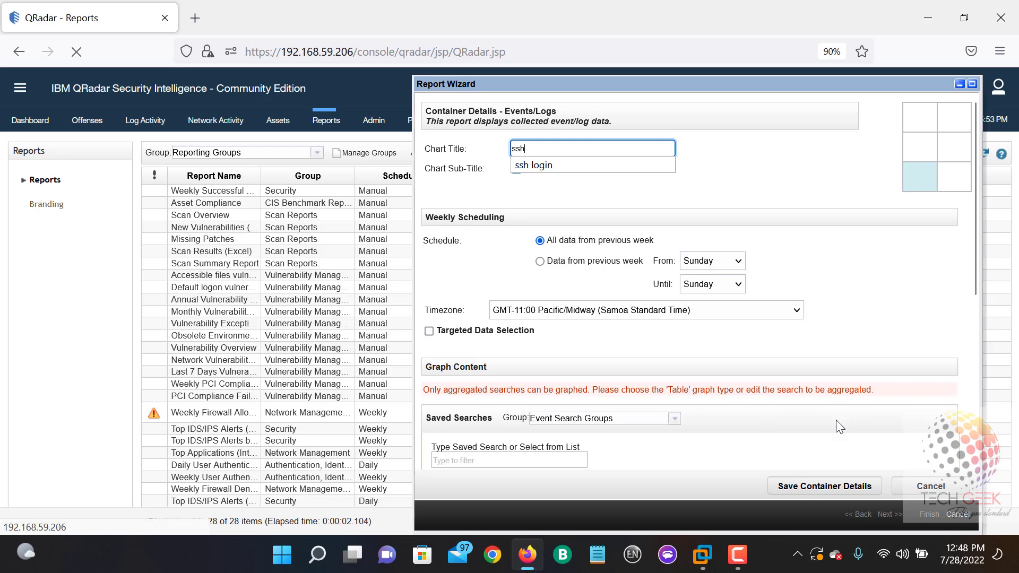
{"action": "left_click", "coordinate": [847, 488]}
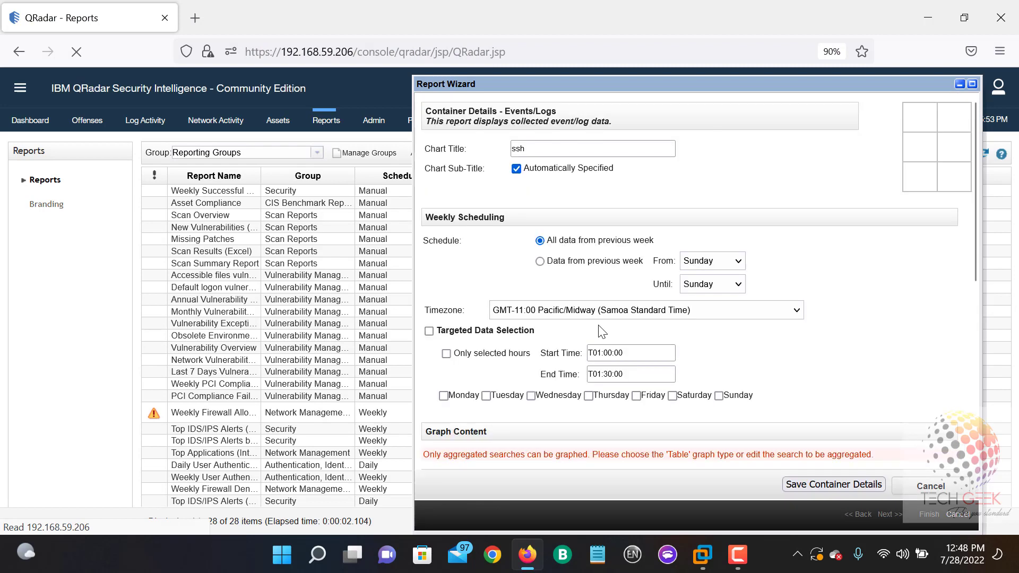
Step: Select the Top Log Sources saved search as the chart's graph content and save the container details
{"action": "scroll", "coordinate": [603, 332], "scroll_direction": "down", "scroll_amount": 3}
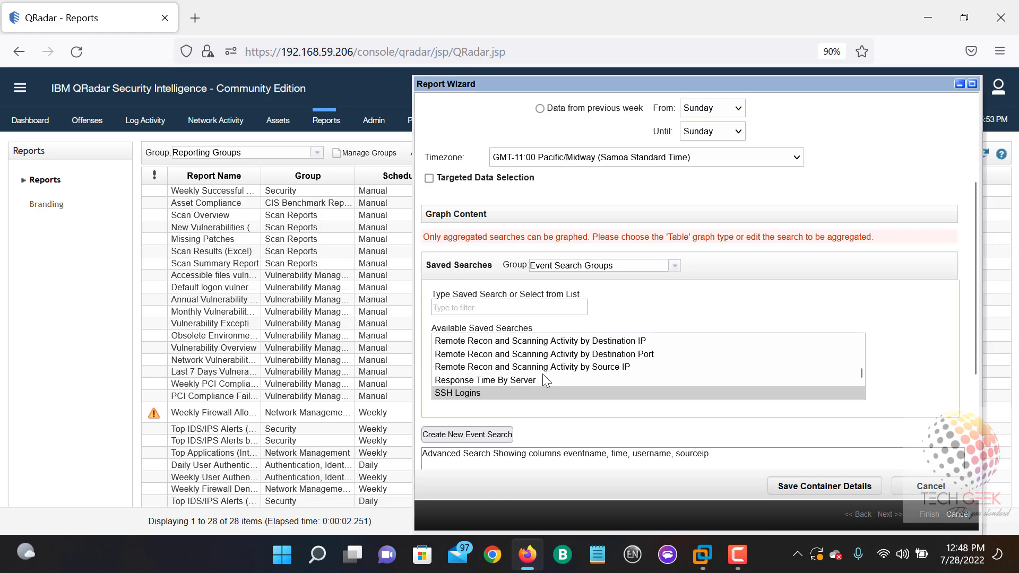
{"action": "scroll", "coordinate": [542, 374], "scroll_direction": "down", "scroll_amount": 2}
{"action": "scroll", "coordinate": [545, 379], "scroll_direction": "down", "scroll_amount": 2}
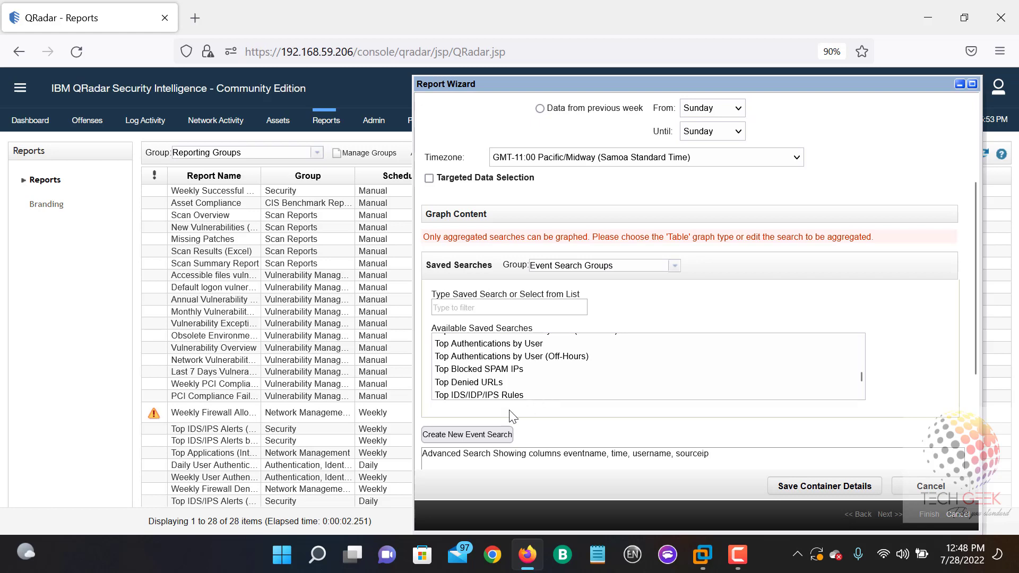
{"action": "scroll", "coordinate": [501, 378], "scroll_direction": "down", "scroll_amount": 2}
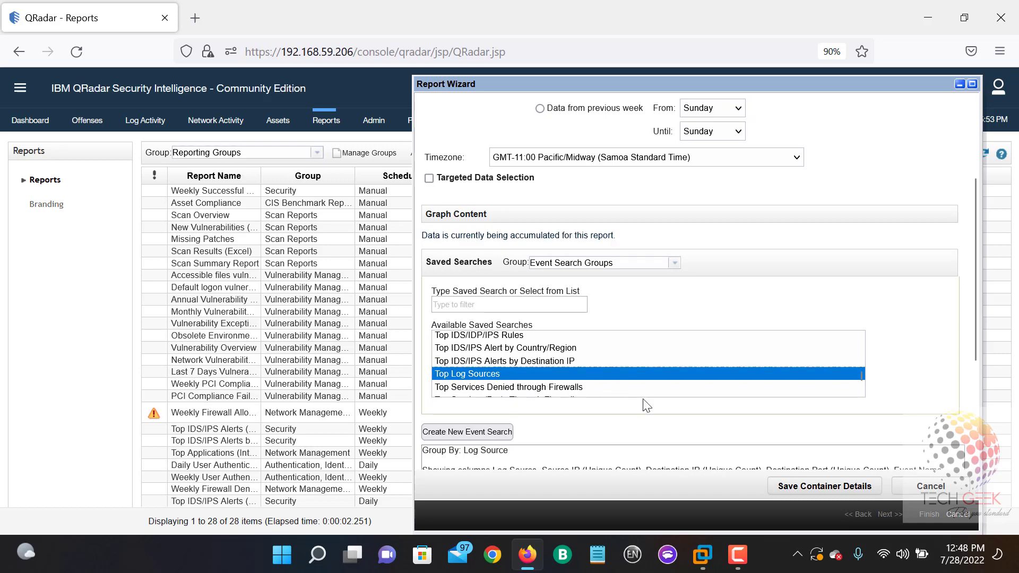
{"action": "scroll", "coordinate": [580, 341], "scroll_direction": "down", "scroll_amount": 3}
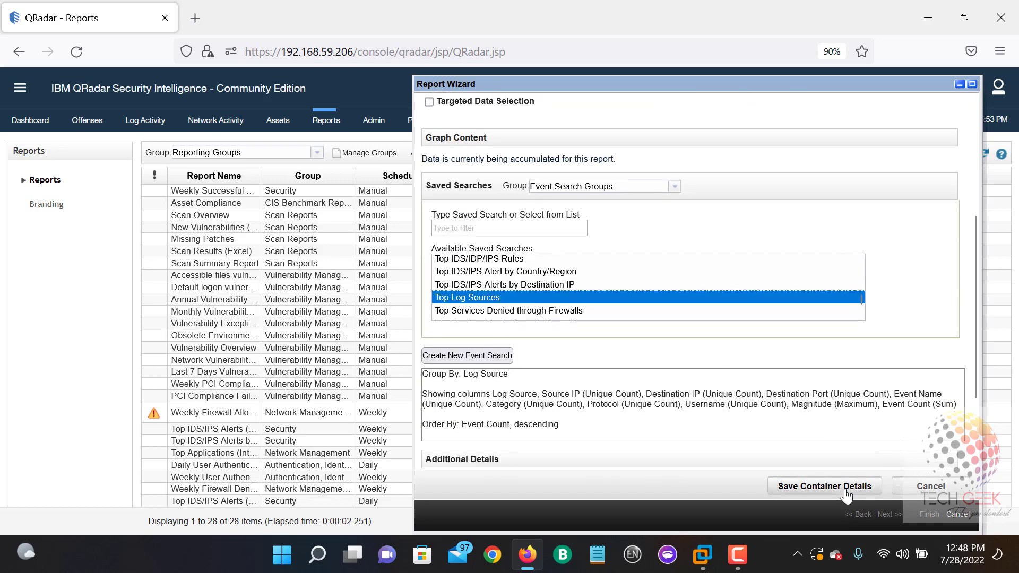
{"action": "left_click", "coordinate": [847, 494]}
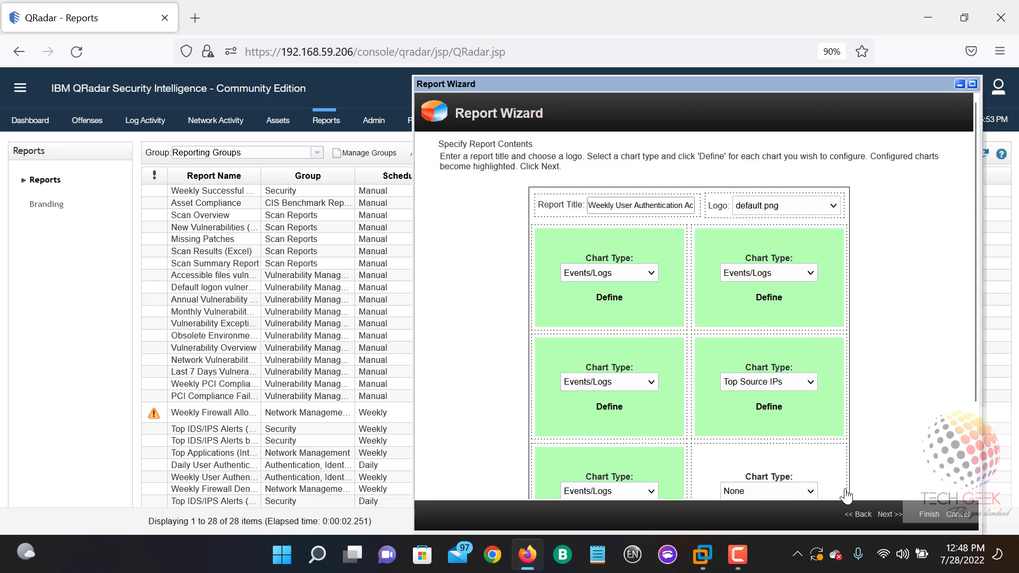
Step: Reopen the definition of the third-row Events/Logs chart in the first column, retitle it "lOG SOURCES" and save its details
{"action": "scroll", "coordinate": [681, 397], "scroll_direction": "down", "scroll_amount": 4}
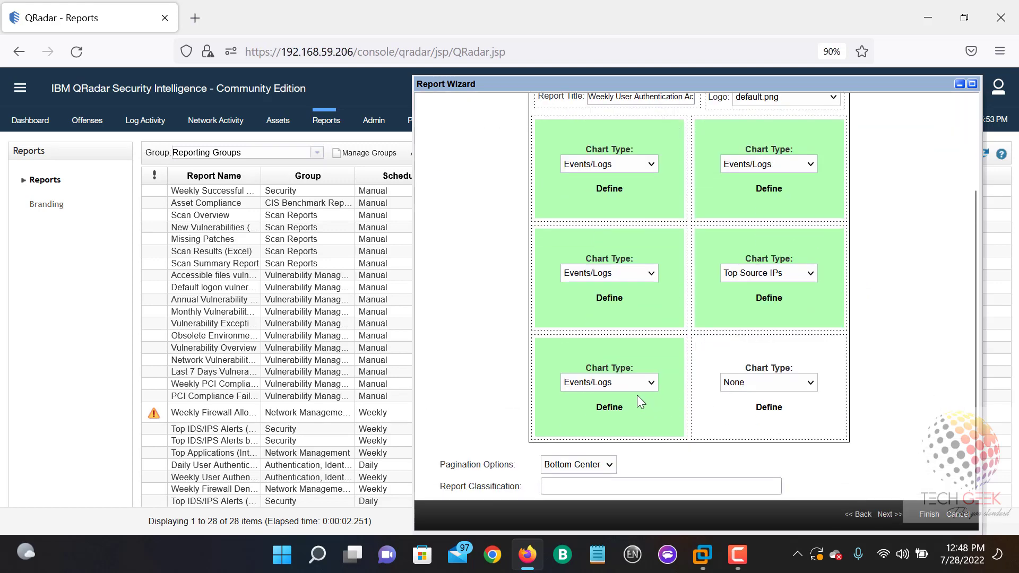
{"action": "left_click", "coordinate": [611, 407]}
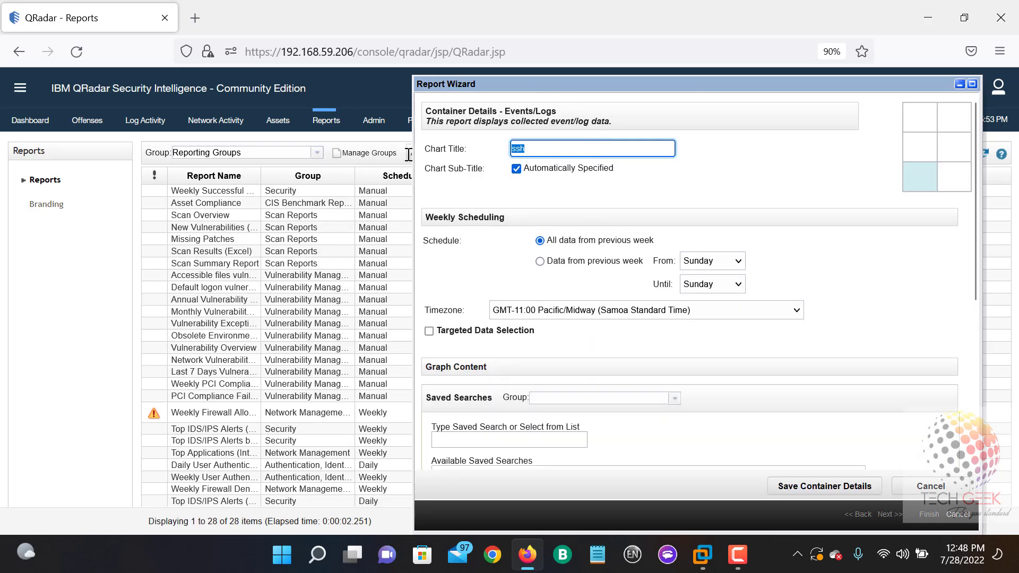
{"action": "type", "text": "lOGS"}
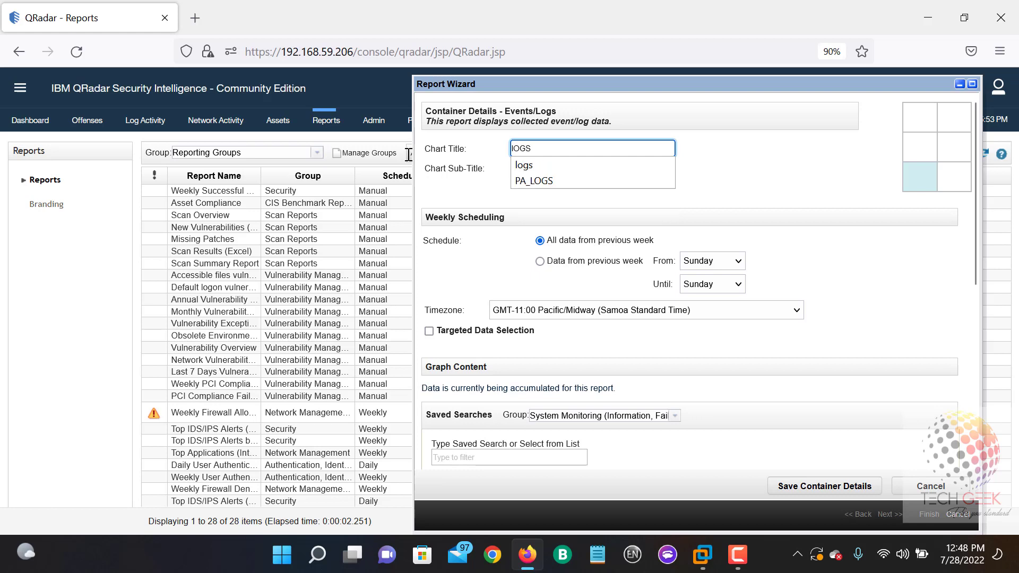
{"action": "key", "text": "BackSpace"}
{"action": "type", "text": " SO"}
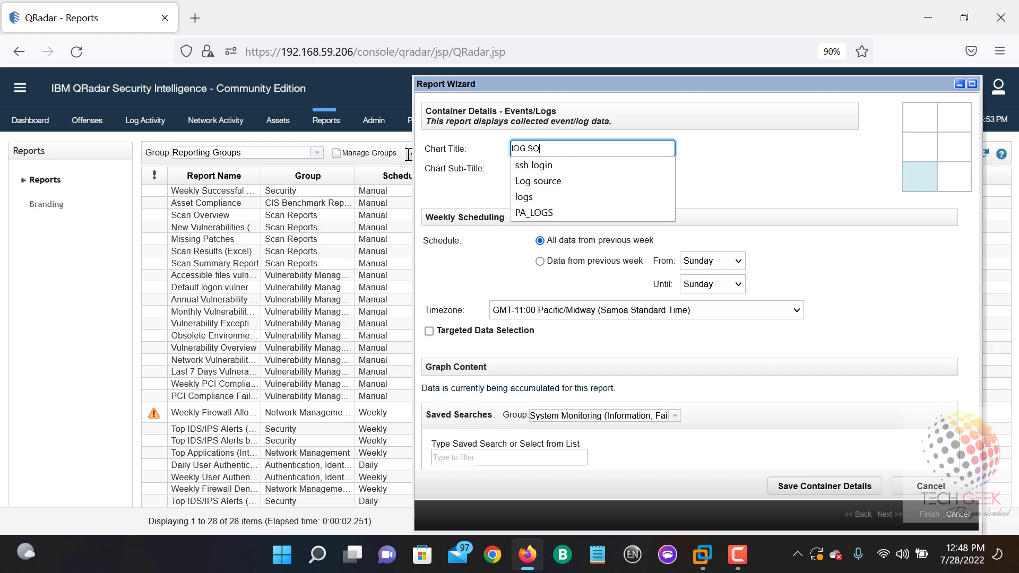
{"action": "type", "text": "URCES"}
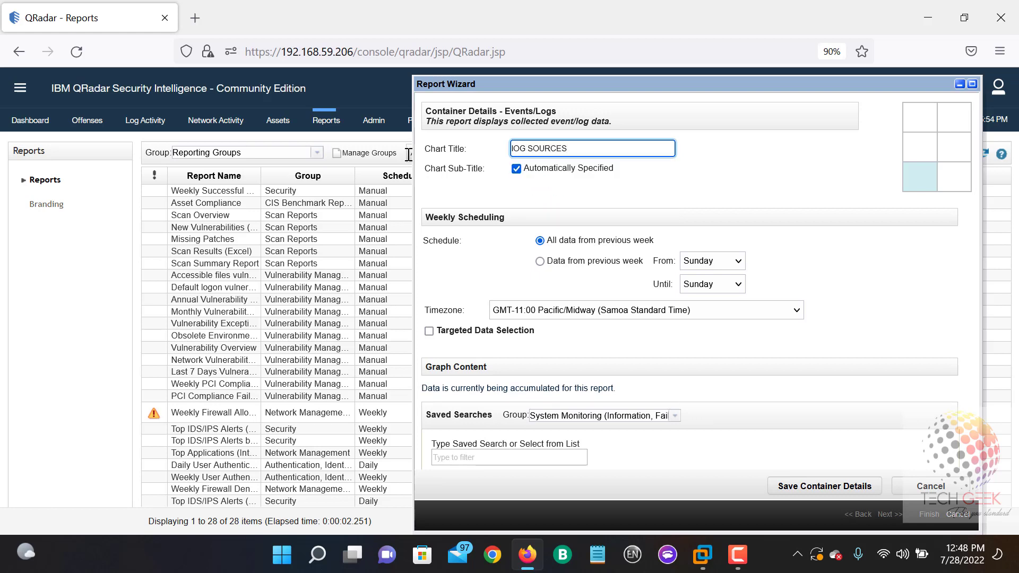
{"action": "left_click", "coordinate": [876, 486]}
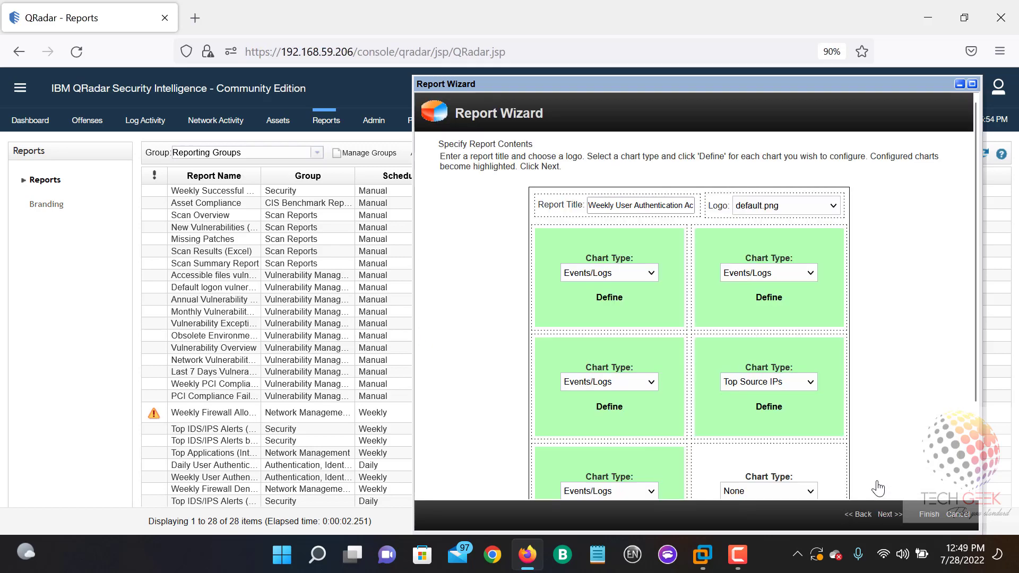
Step: Set the remaining empty section's chart type to Top Destination IPs and open its definition
{"action": "scroll", "coordinate": [792, 394], "scroll_direction": "down", "scroll_amount": 2}
{"action": "left_click", "coordinate": [796, 386]}
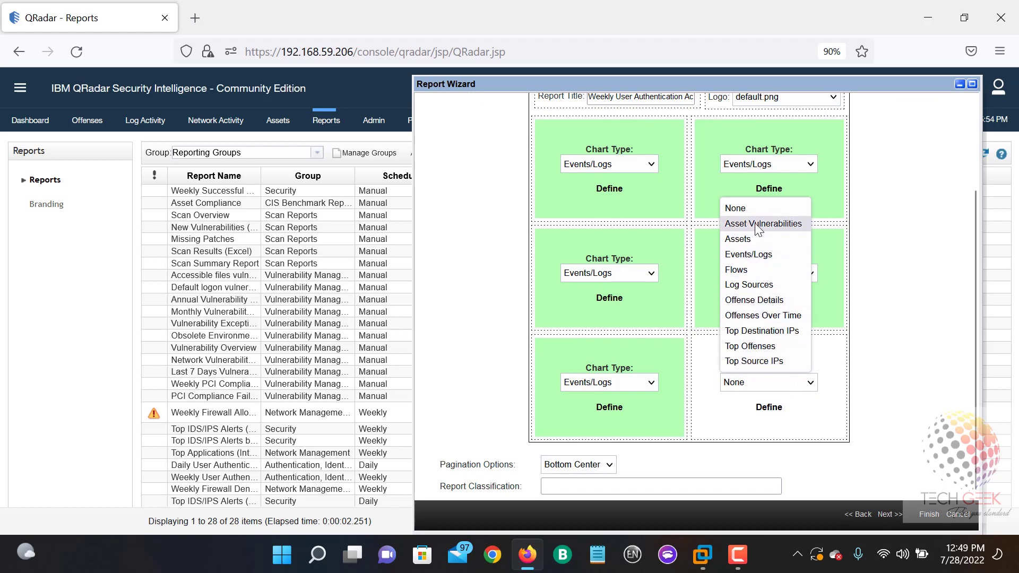
{"action": "left_click", "coordinate": [775, 334]}
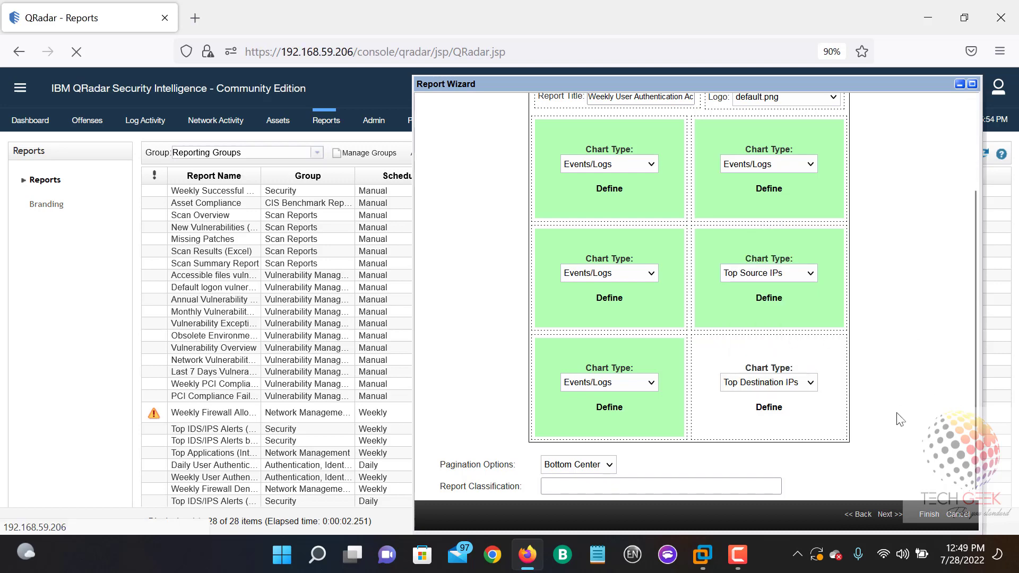
{"action": "left_click", "coordinate": [769, 407]}
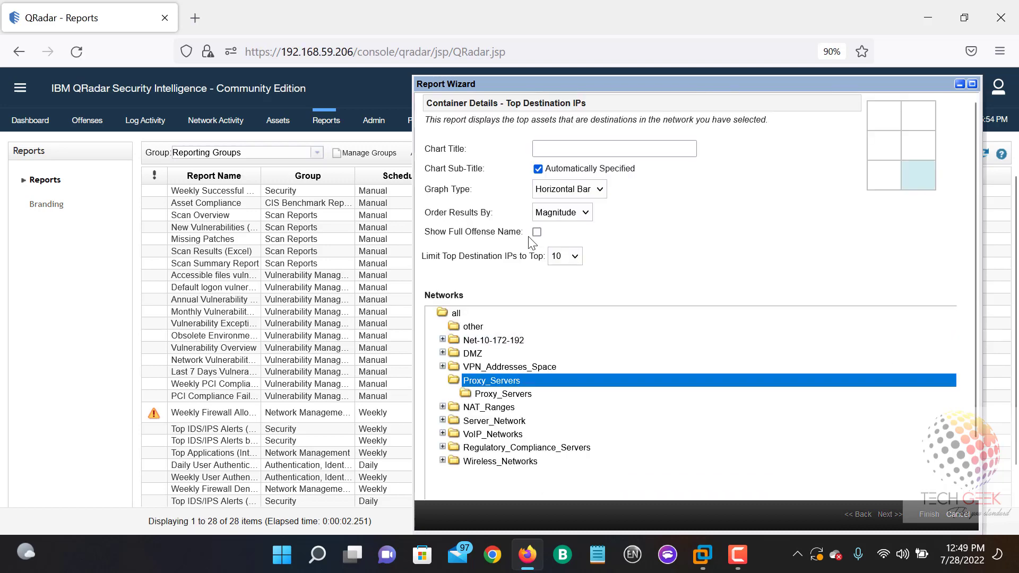
Step: Title the Top Destination IPs chart "DST IP" and save its container details
{"action": "left_click", "coordinate": [605, 154]}
{"action": "type", "text": "DST IP"}
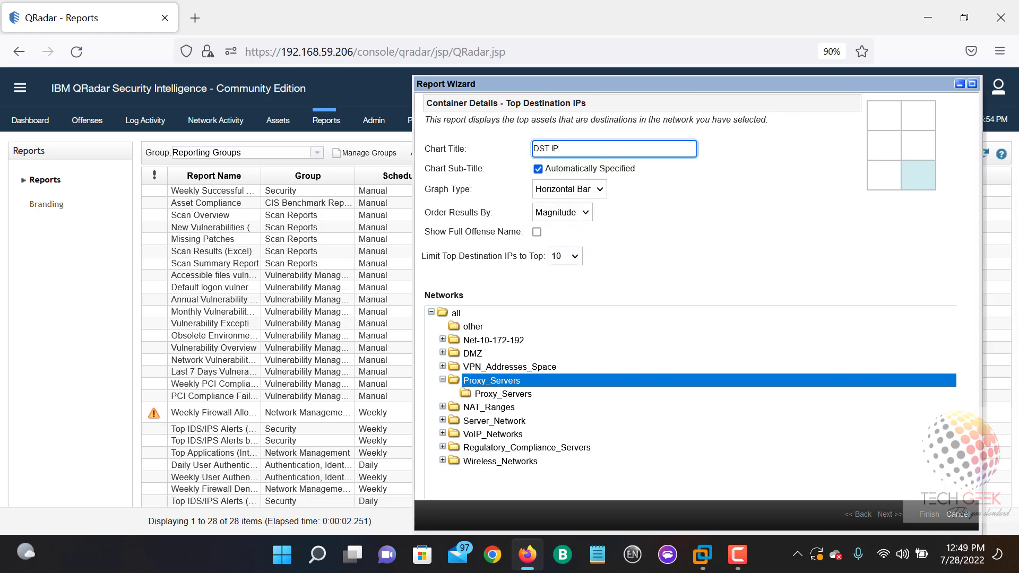
{"action": "scroll", "coordinate": [678, 352], "scroll_direction": "down", "scroll_amount": 1}
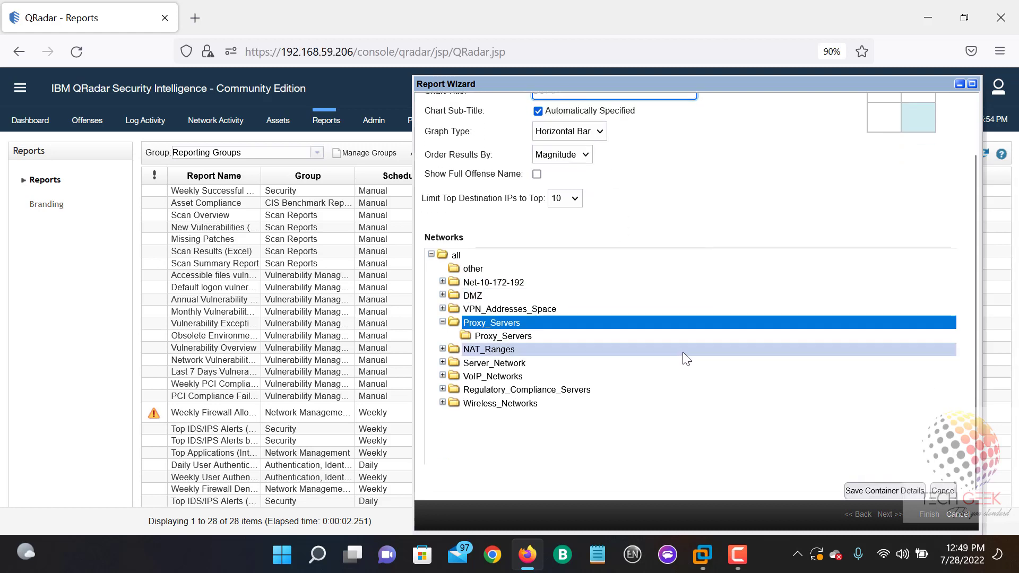
{"action": "left_click", "coordinate": [869, 491]}
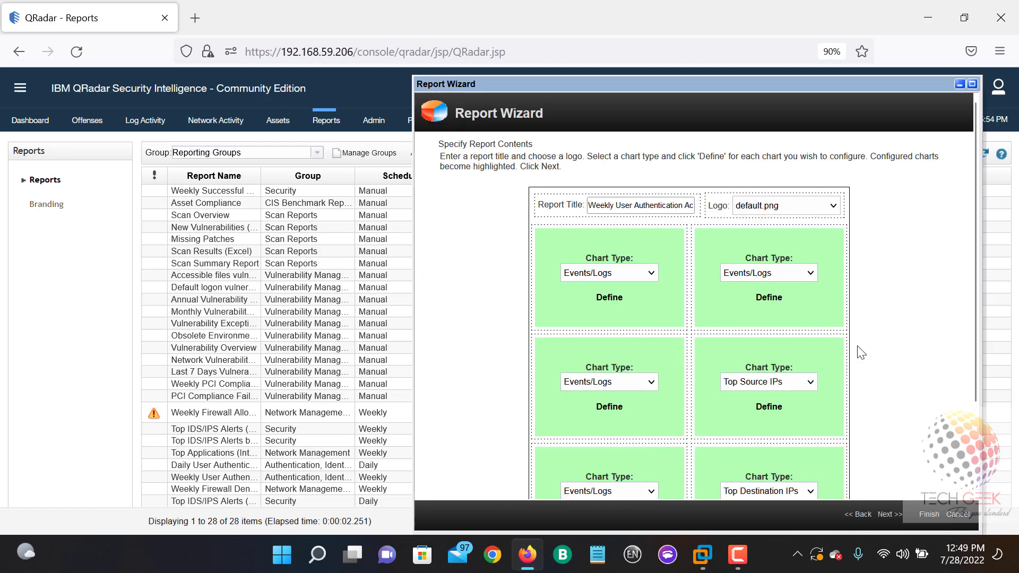
Step: Continue from the report contents to the layout preview of Weekly User Authentication Activity and maximize the wizard window
{"action": "scroll", "coordinate": [860, 352], "scroll_direction": "down", "scroll_amount": 2}
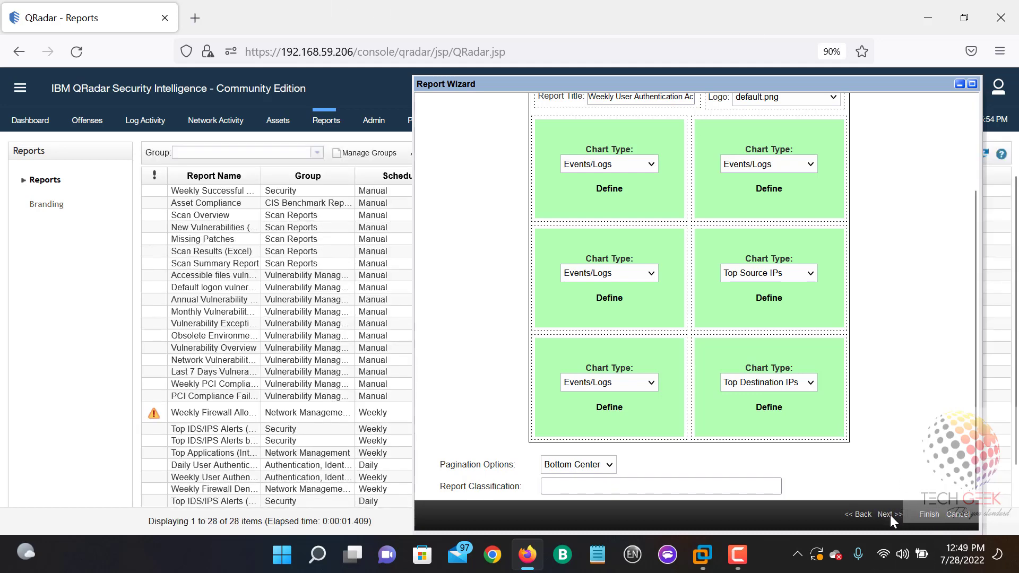
{"action": "left_click", "coordinate": [889, 515]}
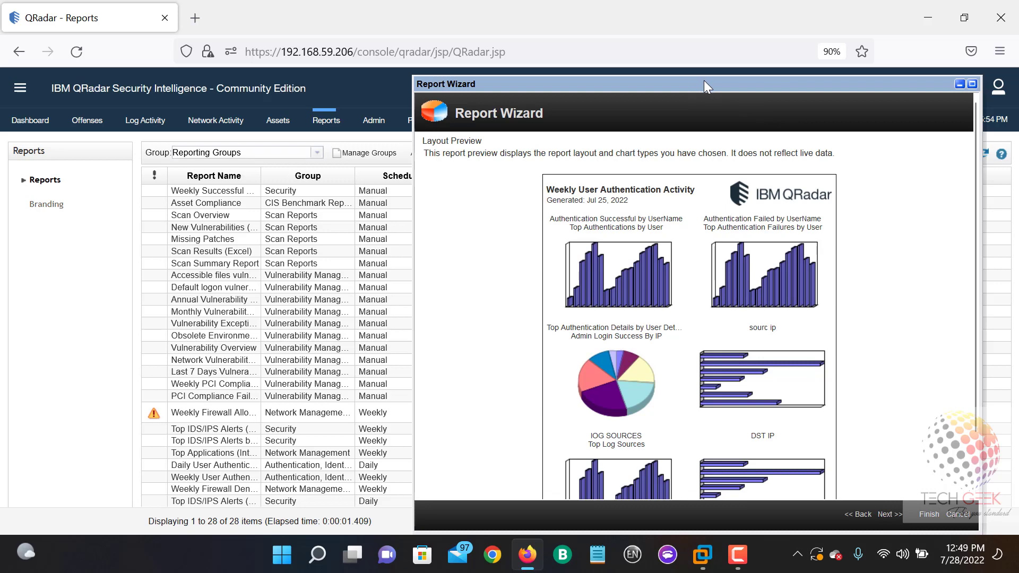
{"action": "left_click_drag", "start_coordinate": [917, 92], "coordinate": [758, 84]}
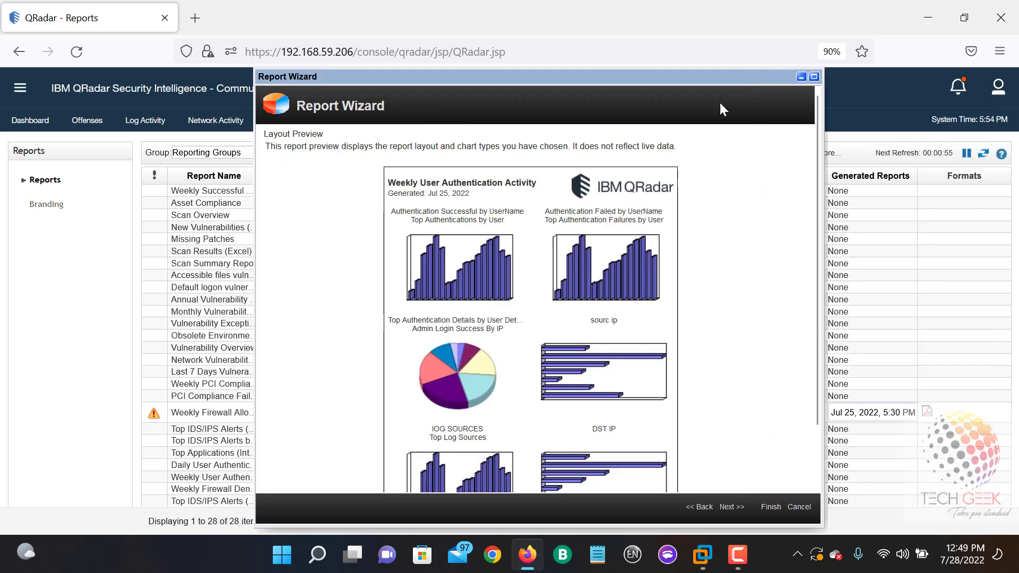
{"action": "scroll", "coordinate": [695, 137], "scroll_direction": "down", "scroll_amount": 1}
{"action": "scroll", "coordinate": [765, 93], "scroll_direction": "up", "scroll_amount": 1}
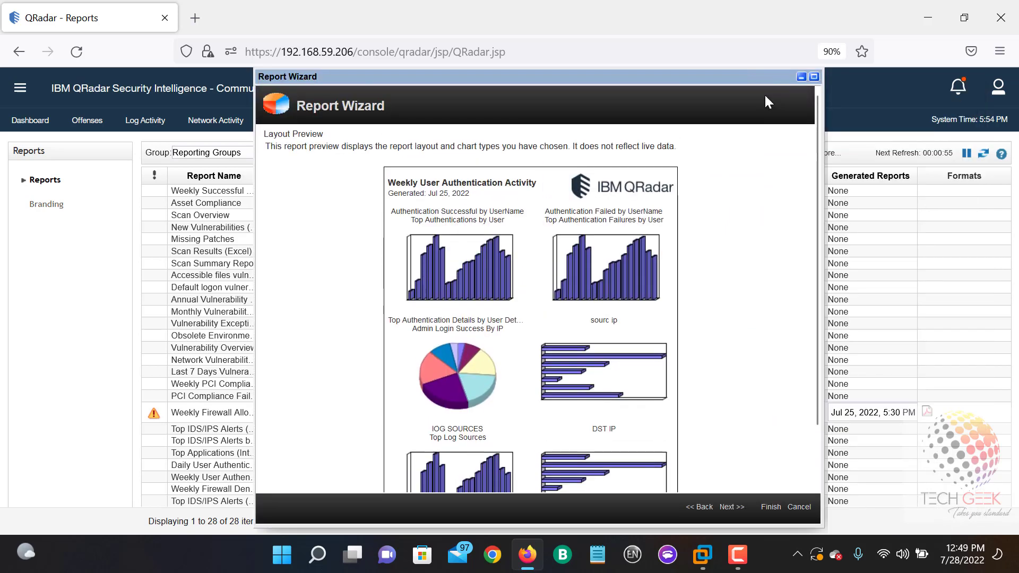
{"action": "left_click", "coordinate": [814, 77]}
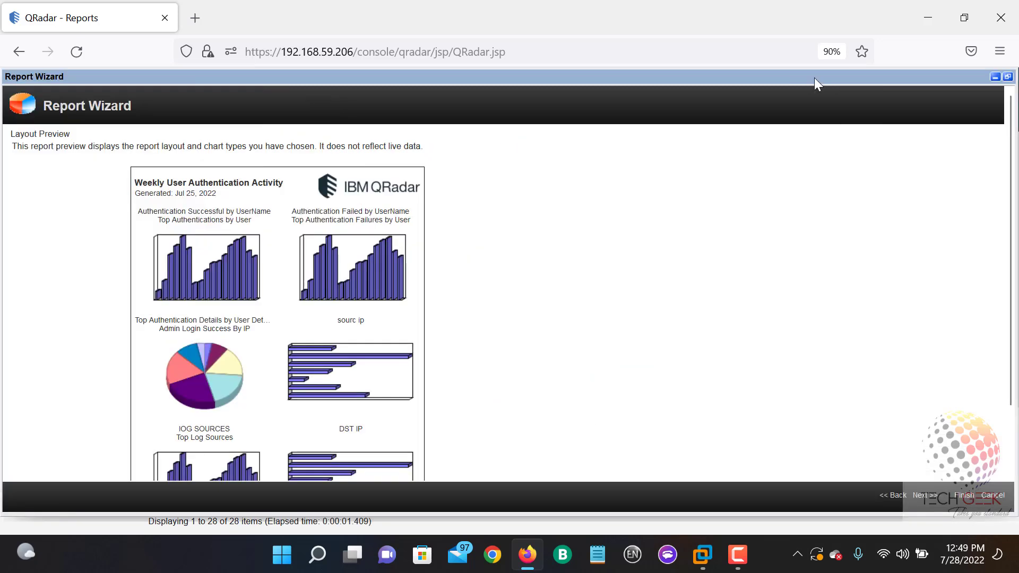
{"action": "scroll", "coordinate": [329, 231], "scroll_direction": "down", "scroll_amount": 3}
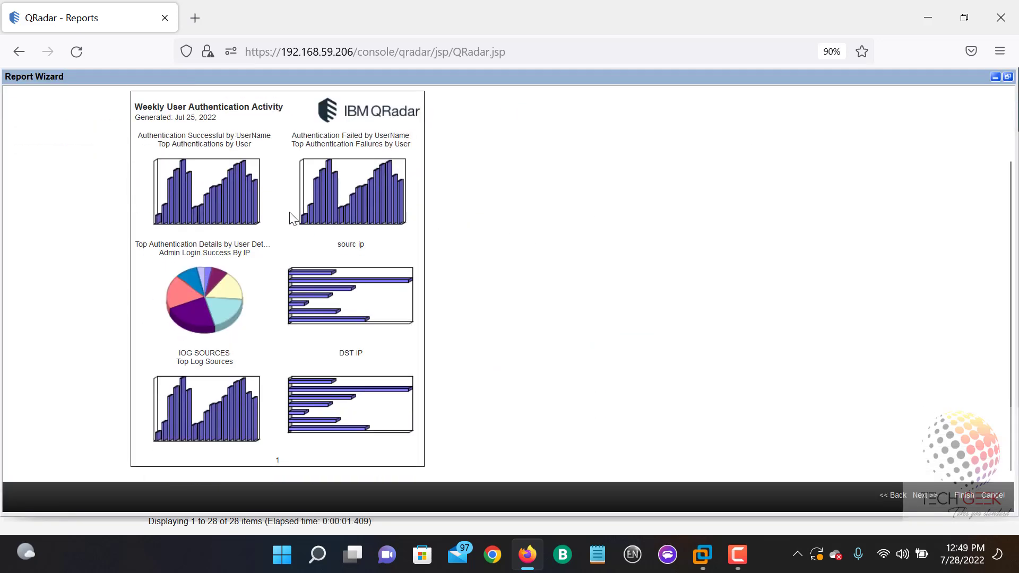
Step: Review the title, generation date and chart headings in the layout preview and finish creating the weekly report
{"action": "left_click_drag", "start_coordinate": [152, 107], "coordinate": [284, 107]}
{"action": "left_click_drag", "start_coordinate": [145, 118], "coordinate": [217, 122]}
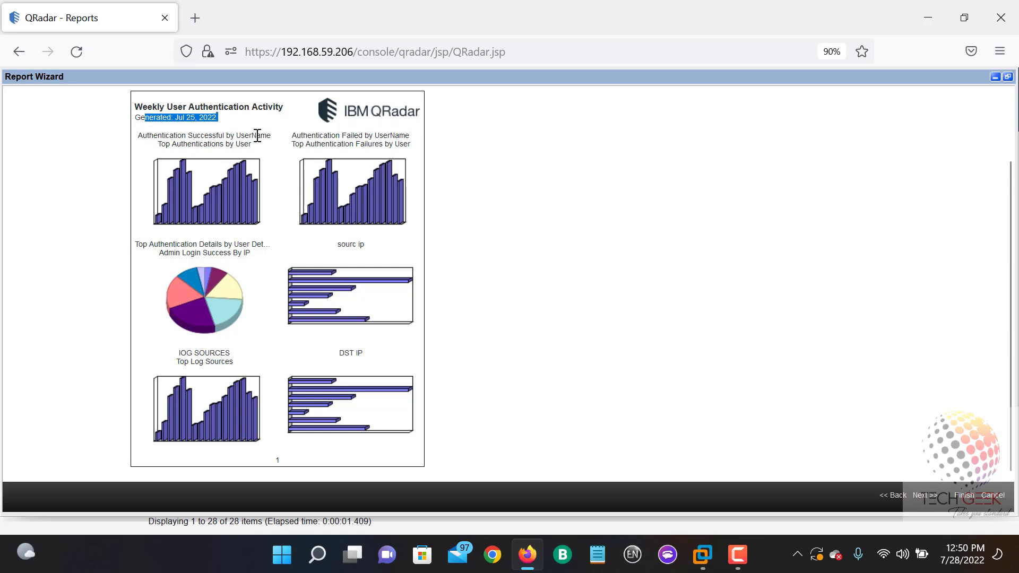
{"action": "left_click_drag", "start_coordinate": [143, 136], "coordinate": [437, 144]}
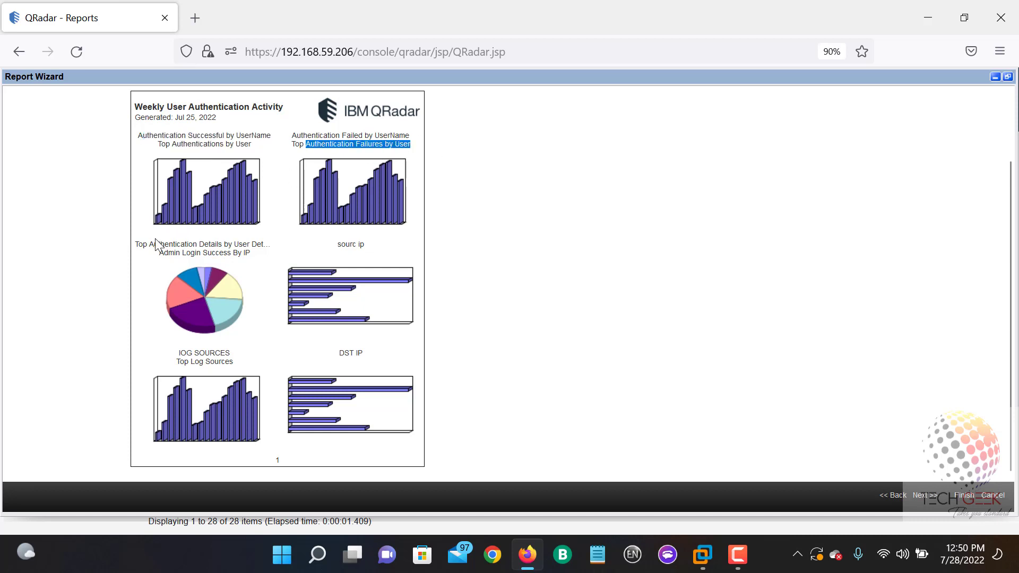
{"action": "left_click_drag", "start_coordinate": [153, 244], "coordinate": [403, 250]}
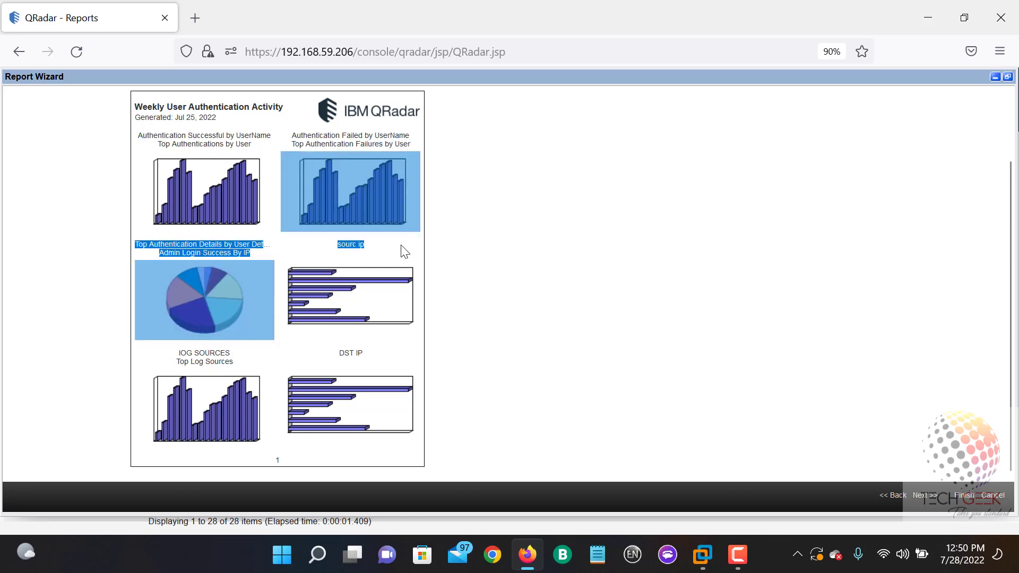
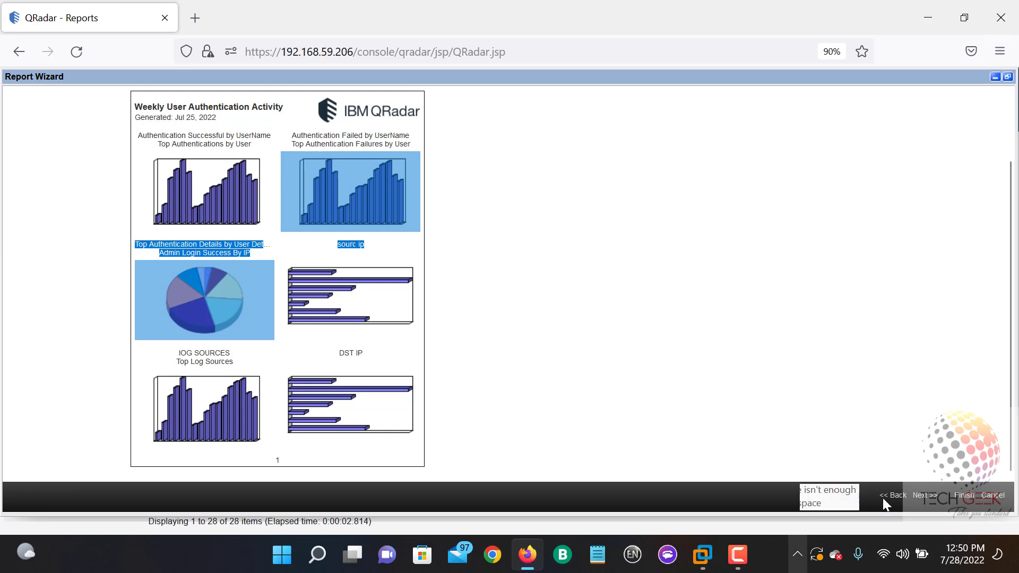
{"action": "left_click", "coordinate": [962, 495]}
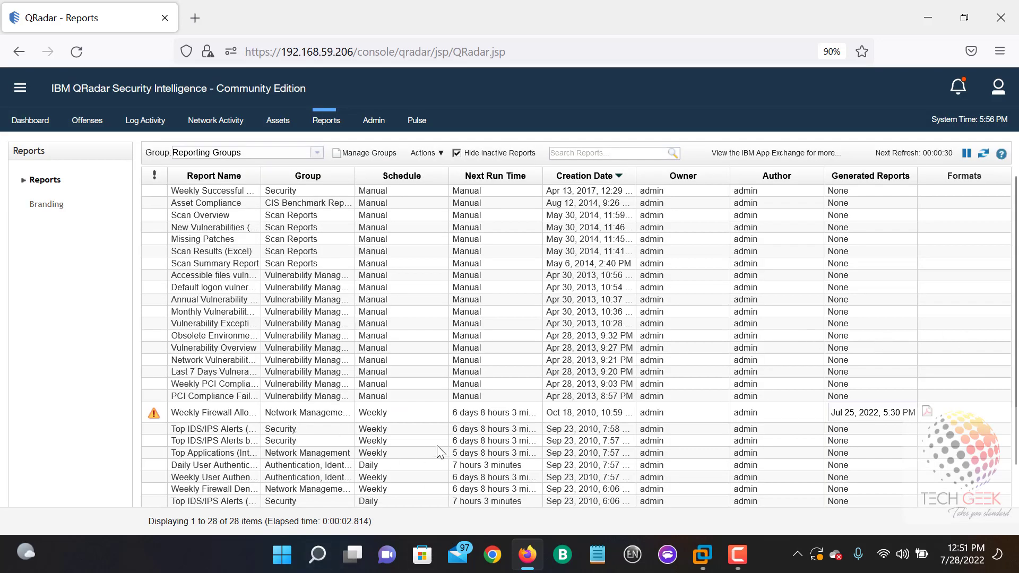
{"action": "scroll", "coordinate": [533, 448], "scroll_direction": "down", "scroll_amount": 2}
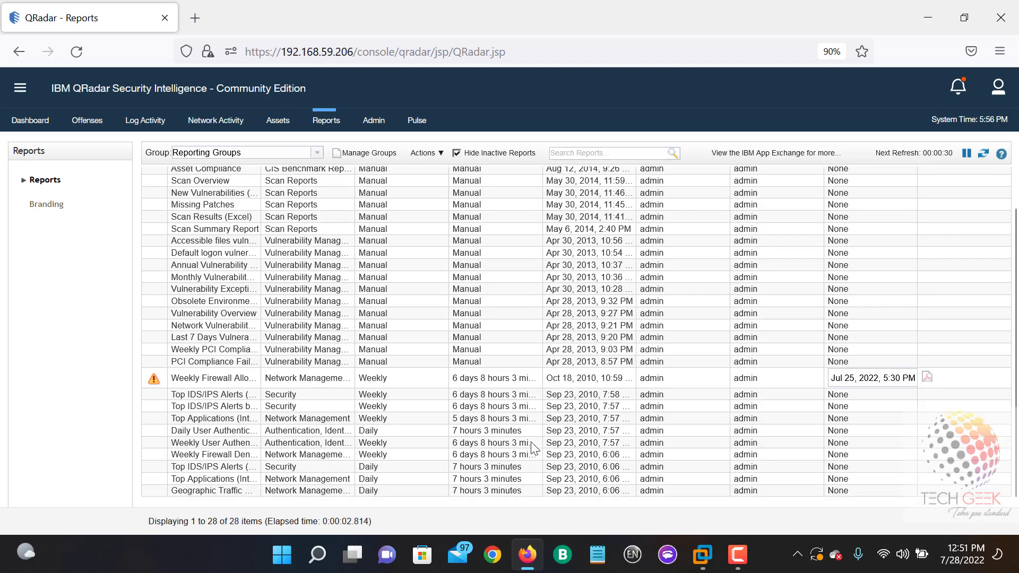
{"action": "scroll", "coordinate": [532, 448], "scroll_direction": "up", "scroll_amount": 2}
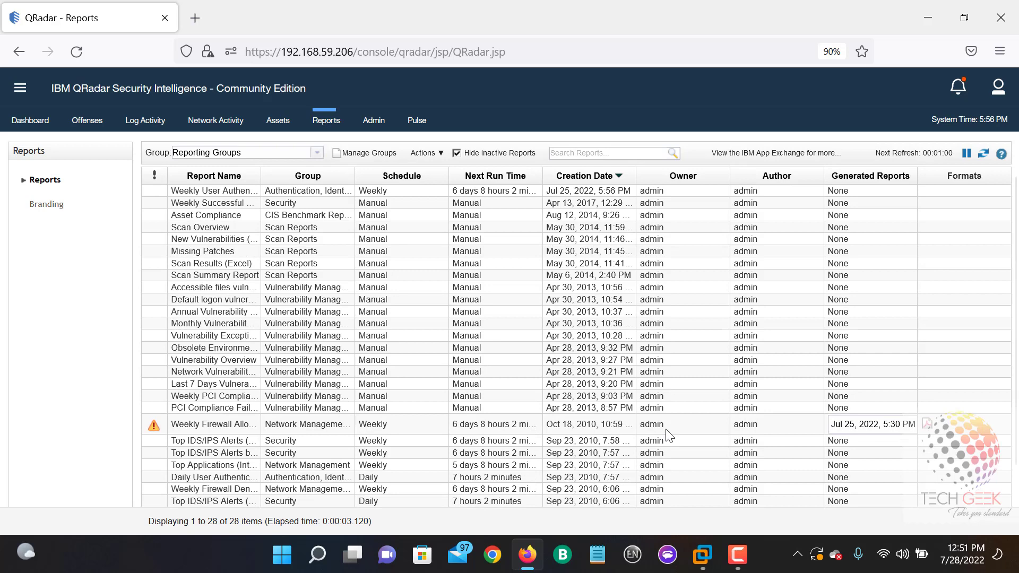
Step: Open Authorized Services from the administration console's user management section and maximize its window
{"action": "left_click", "coordinate": [374, 122]}
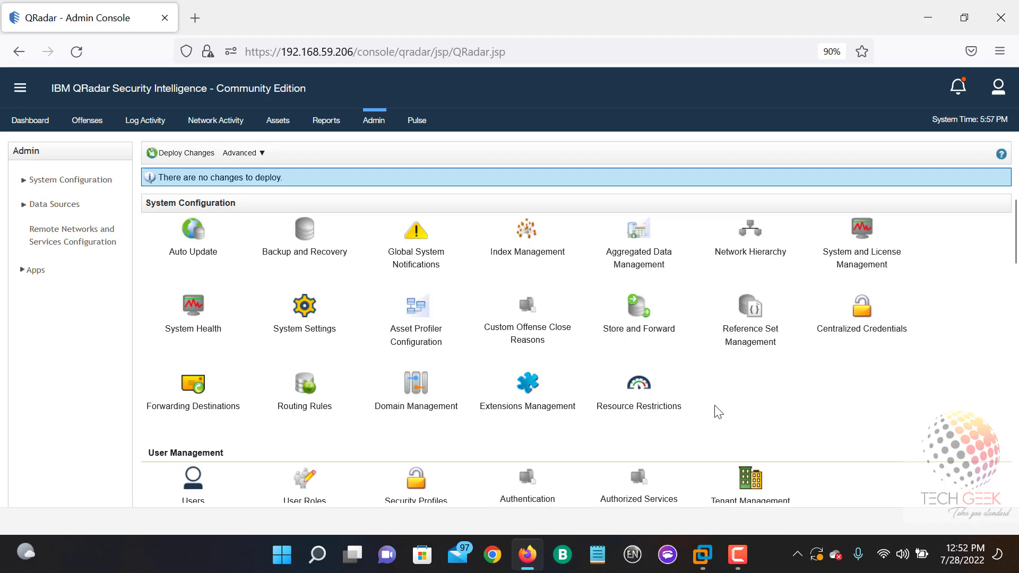
{"action": "scroll", "coordinate": [718, 412], "scroll_direction": "down", "scroll_amount": 2}
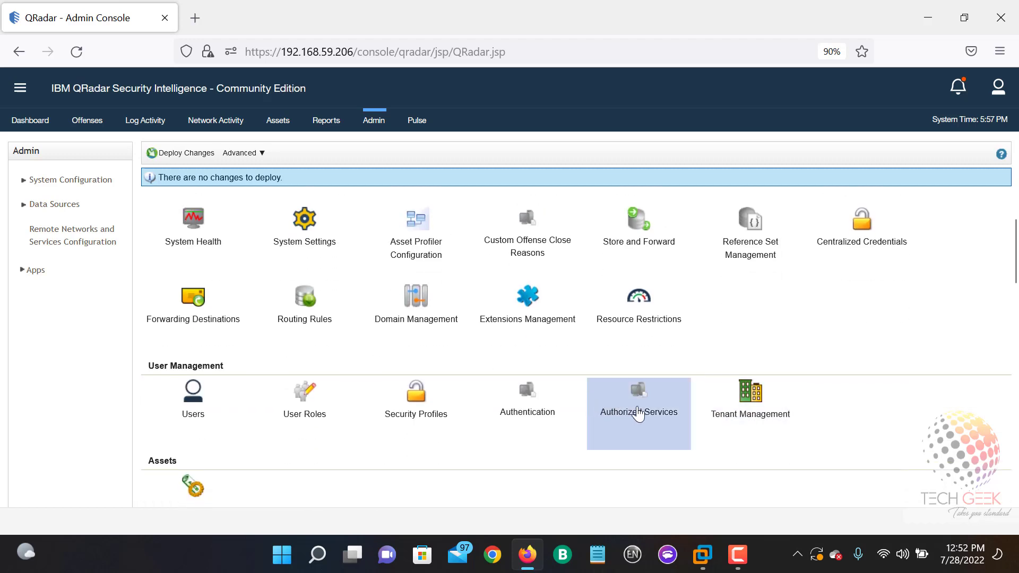
{"action": "left_click", "coordinate": [638, 413]}
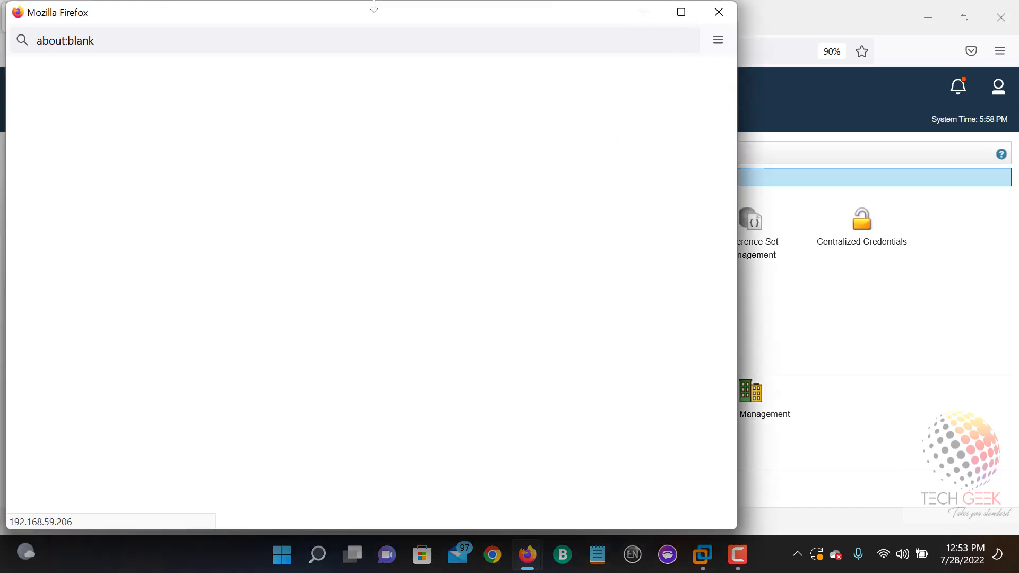
{"action": "left_click_drag", "start_coordinate": [373, 7], "coordinate": [552, 32]}
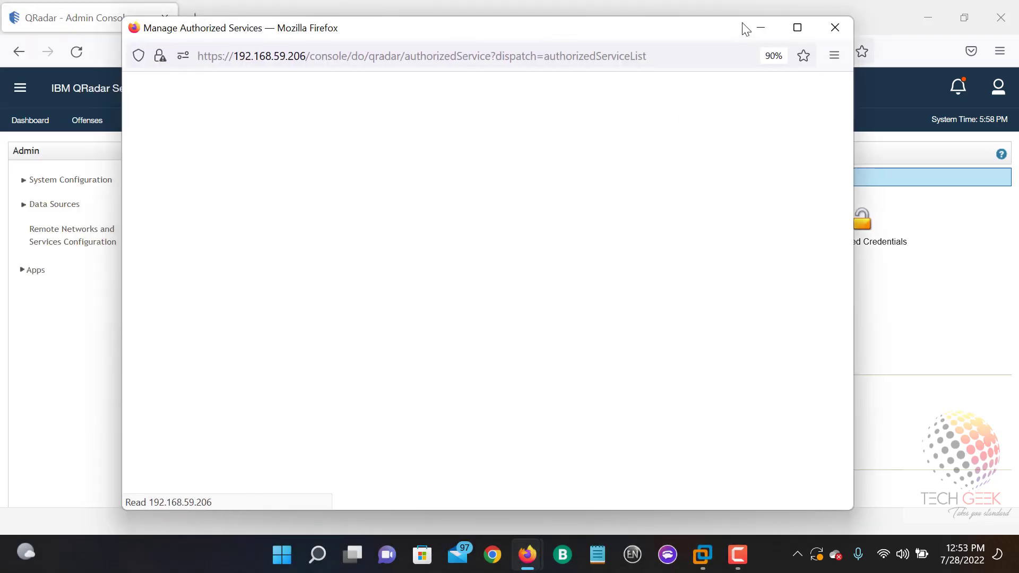
{"action": "left_click", "coordinate": [799, 27]}
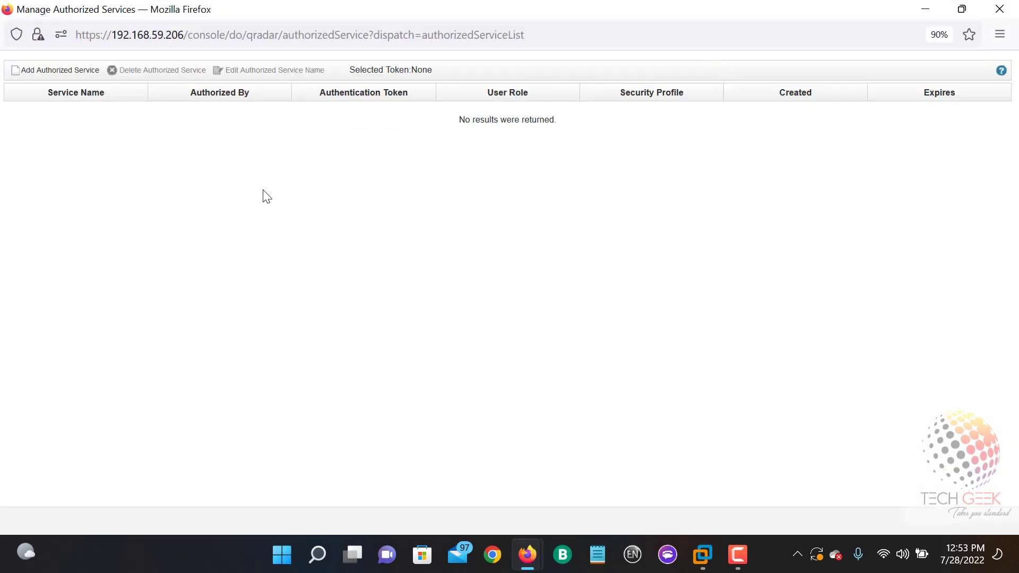
Step: Start a new authorized service named windows with the All user role and the Admin security profile
{"action": "left_click", "coordinate": [40, 73]}
{"action": "left_click", "coordinate": [58, 69]}
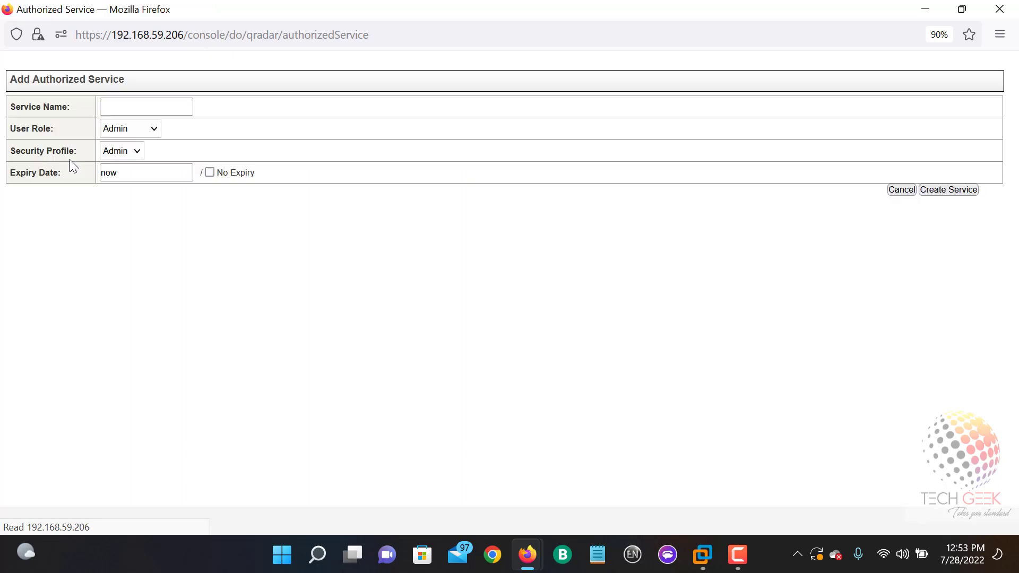
{"action": "left_click", "coordinate": [162, 107]}
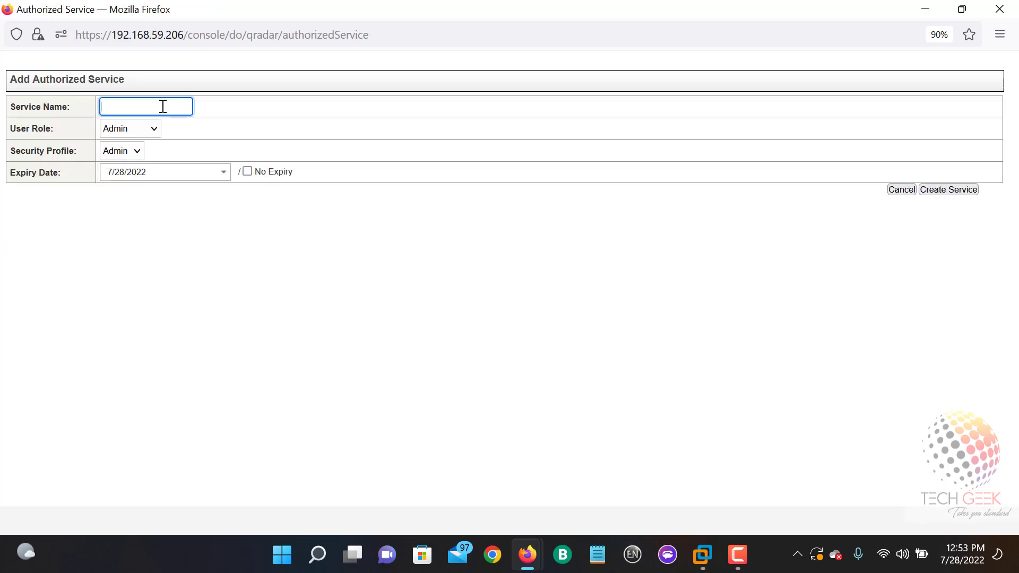
{"action": "type", "text": "WIN"}
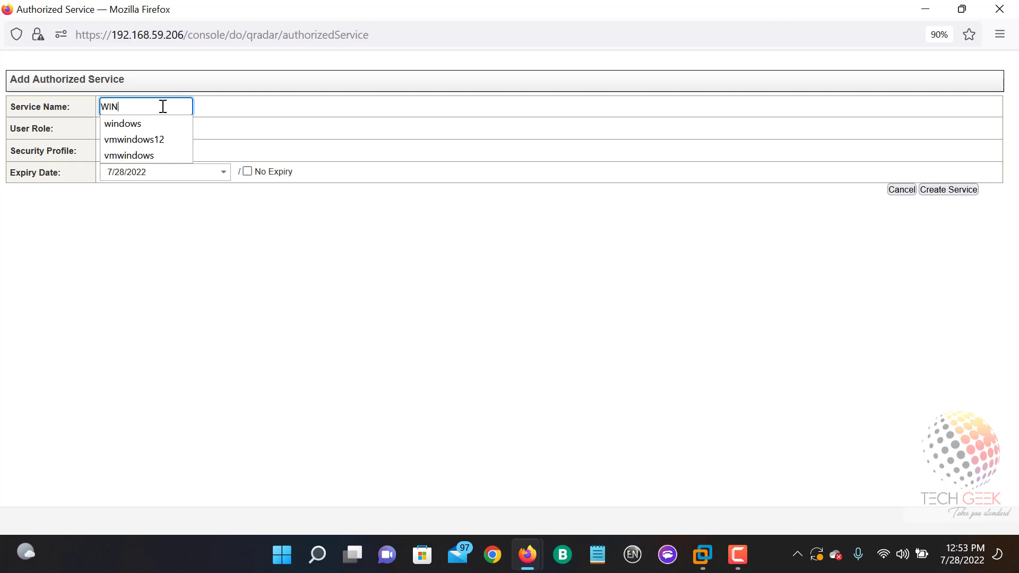
{"action": "key", "text": "Down"}
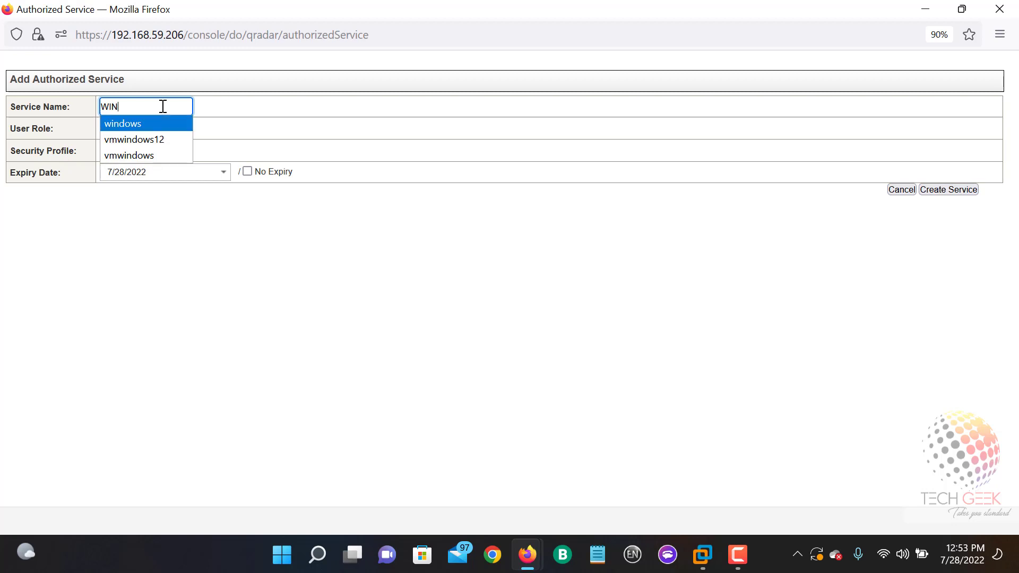
{"action": "key", "text": "Return"}
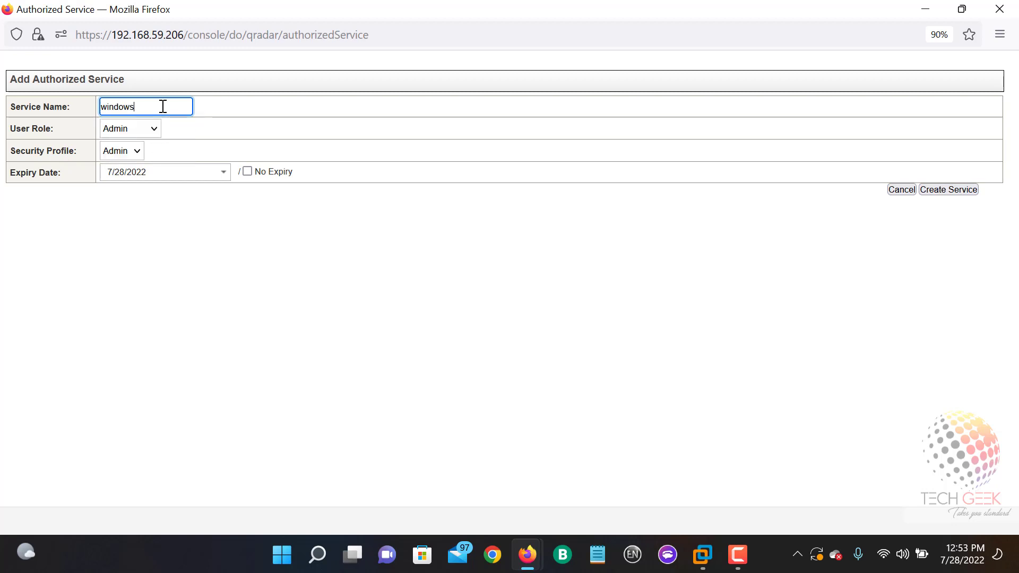
{"action": "left_click", "coordinate": [146, 129]}
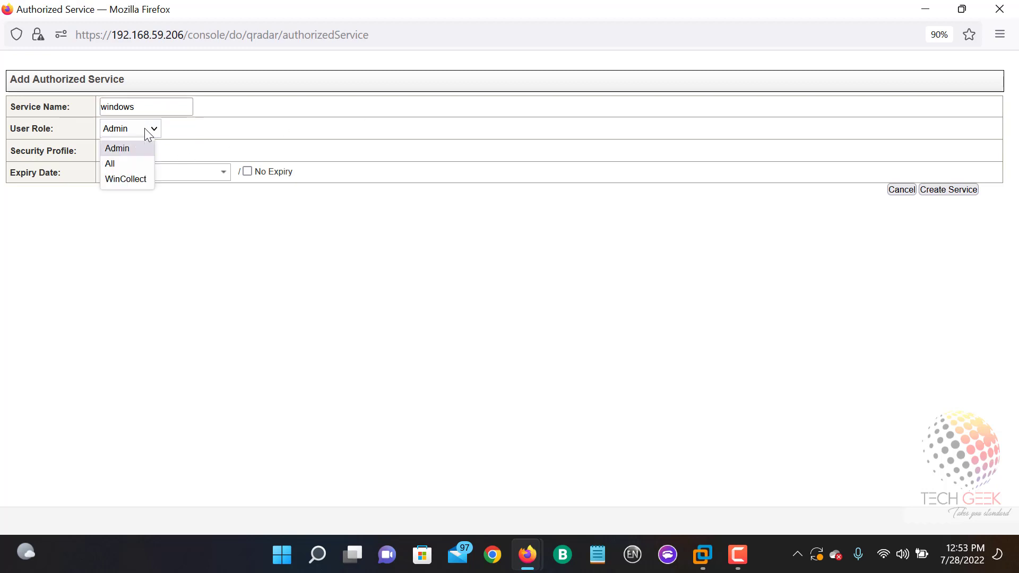
{"action": "left_click", "coordinate": [128, 169]}
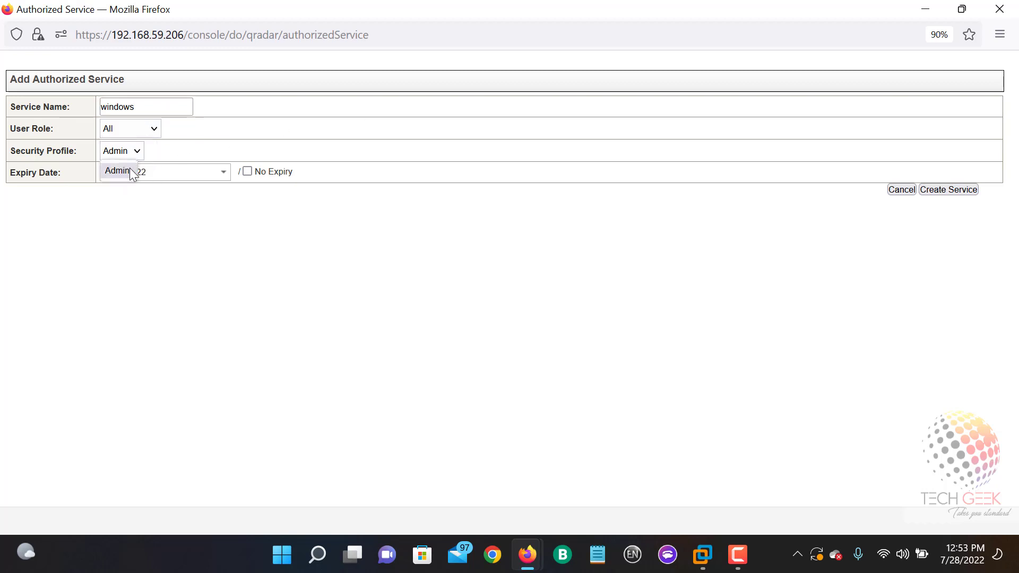
{"action": "left_click", "coordinate": [126, 173]}
Step: Set the authorized service's expiry date to 7/17/2025
{"action": "left_click", "coordinate": [222, 175]}
{"action": "left_click", "coordinate": [204, 314]}
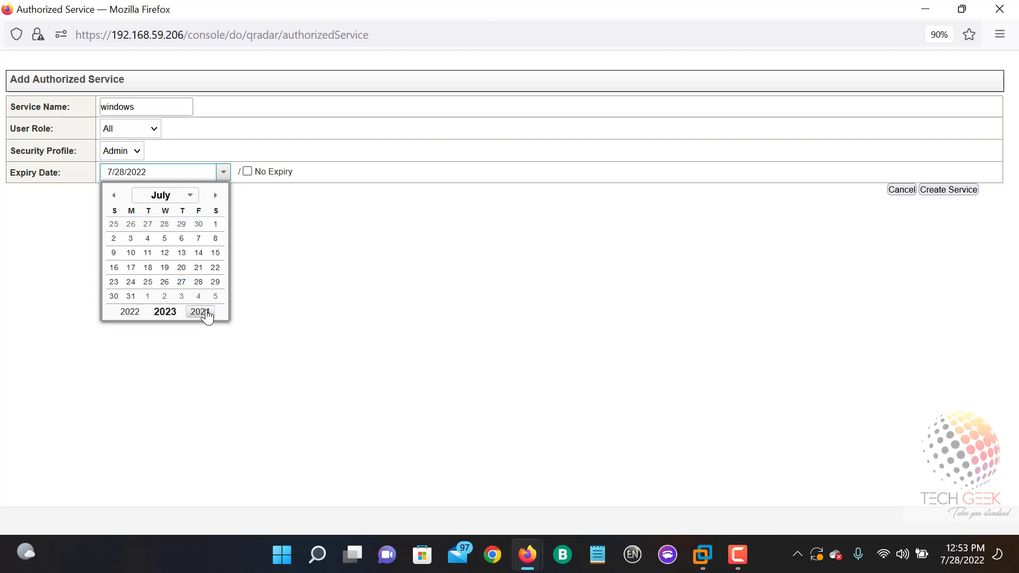
{"action": "left_click", "coordinate": [206, 313]}
{"action": "left_click", "coordinate": [199, 313]}
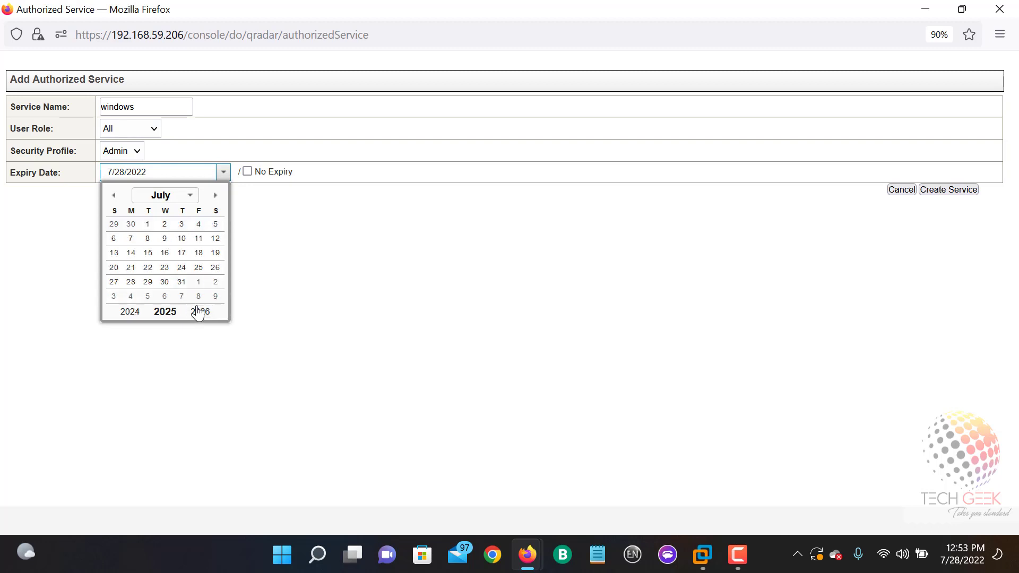
{"action": "left_click", "coordinate": [185, 256]}
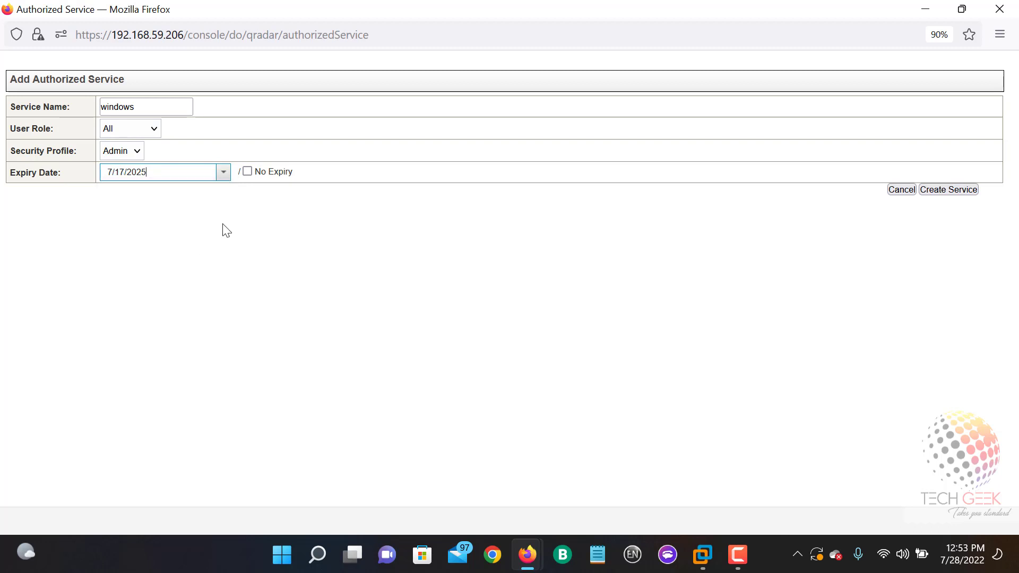
Step: Set the windows service to No Expiry and create it
{"action": "left_click", "coordinate": [247, 172]}
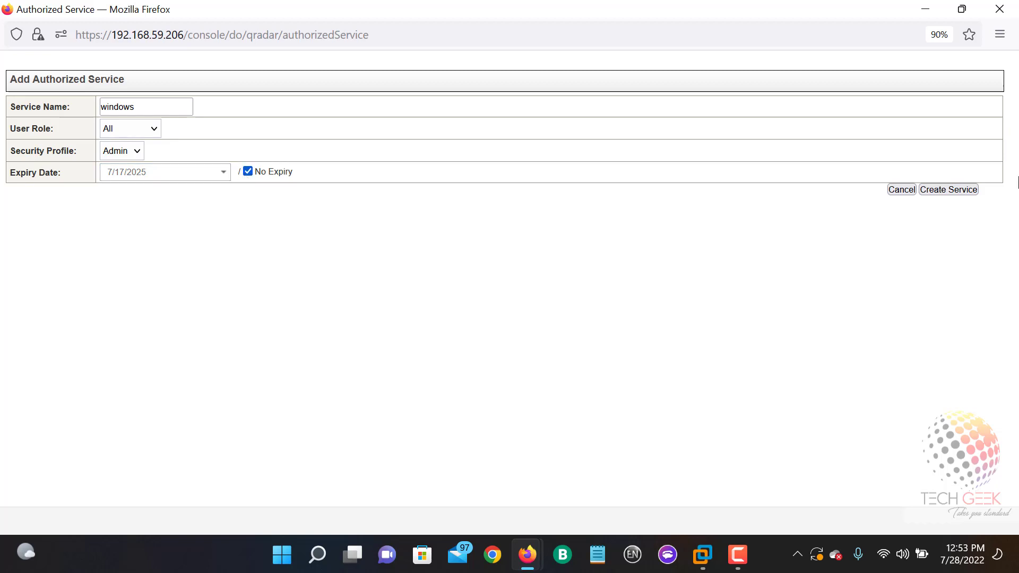
{"action": "left_click", "coordinate": [958, 190]}
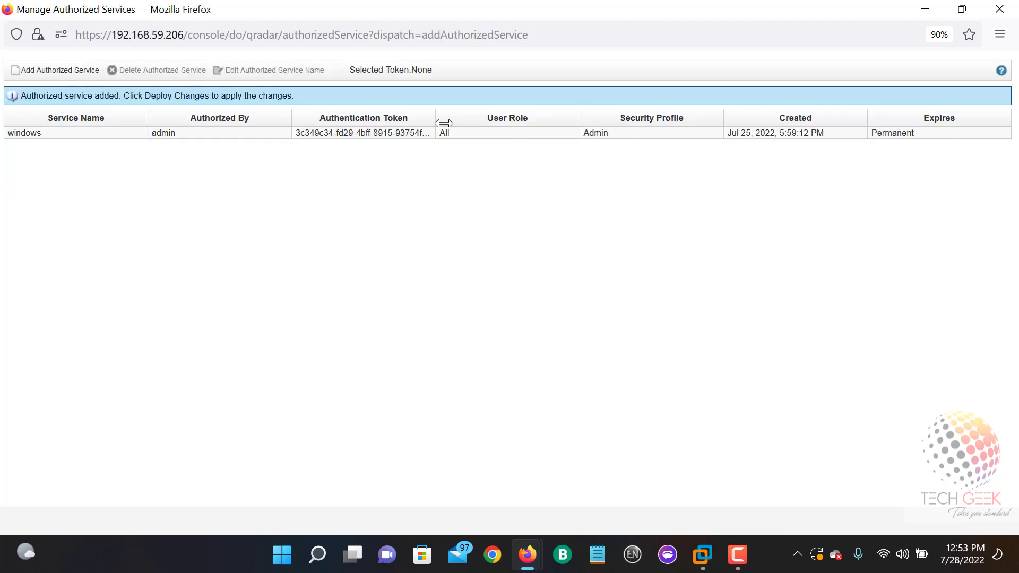
Step: Widen the Authentication Token column to view and highlight the windows service's full token, and close the authorized services window
{"action": "left_click_drag", "start_coordinate": [439, 123], "coordinate": [450, 122]}
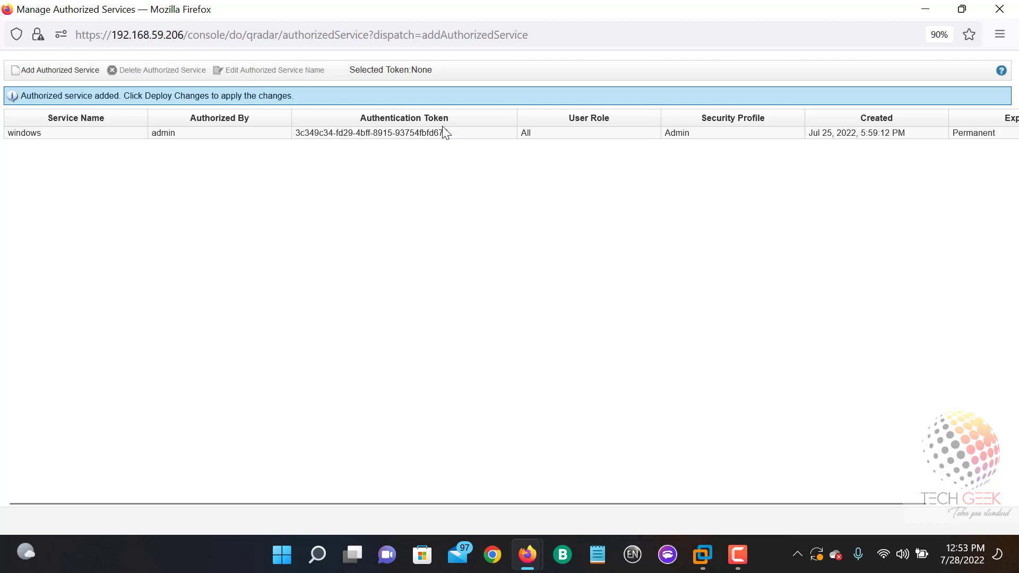
{"action": "left_click_drag", "start_coordinate": [454, 134], "coordinate": [294, 147]}
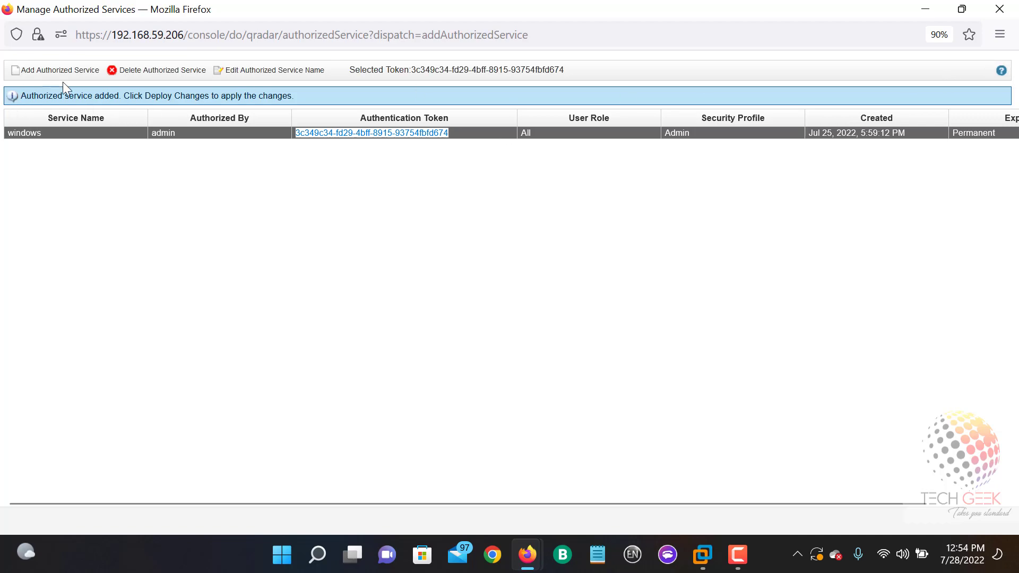
{"action": "left_click", "coordinate": [999, 9]}
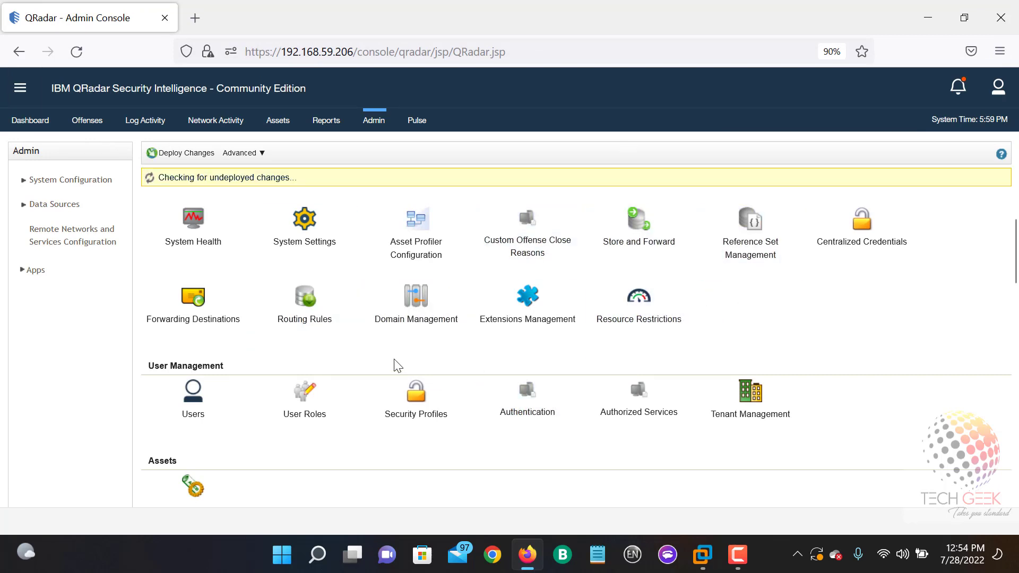
{"action": "scroll", "coordinate": [396, 364], "scroll_direction": "down", "scroll_amount": 1}
{"action": "scroll", "coordinate": [395, 366], "scroll_direction": "up", "scroll_amount": 3}
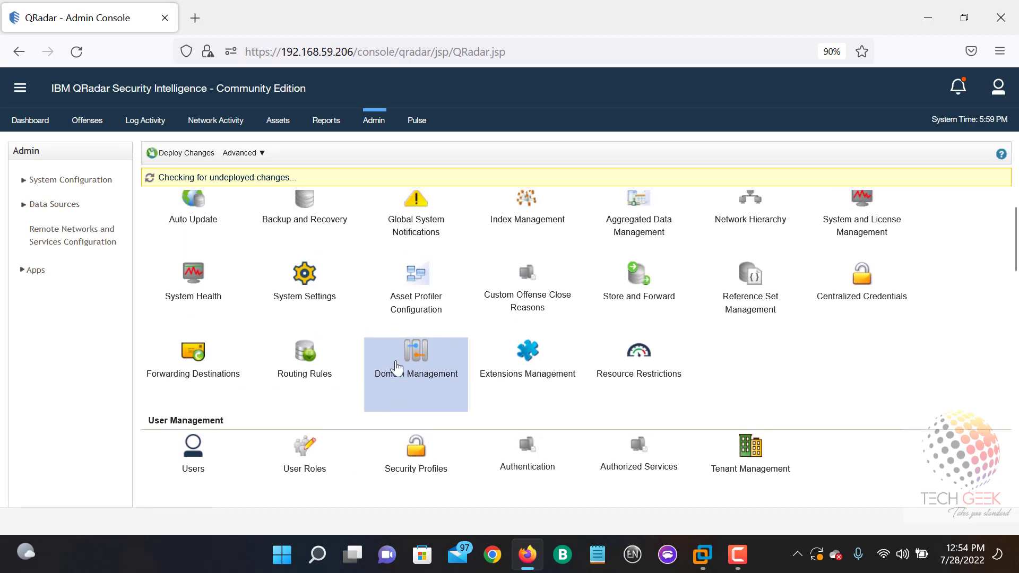
{"action": "scroll", "coordinate": [396, 366], "scroll_direction": "down", "scroll_amount": 3}
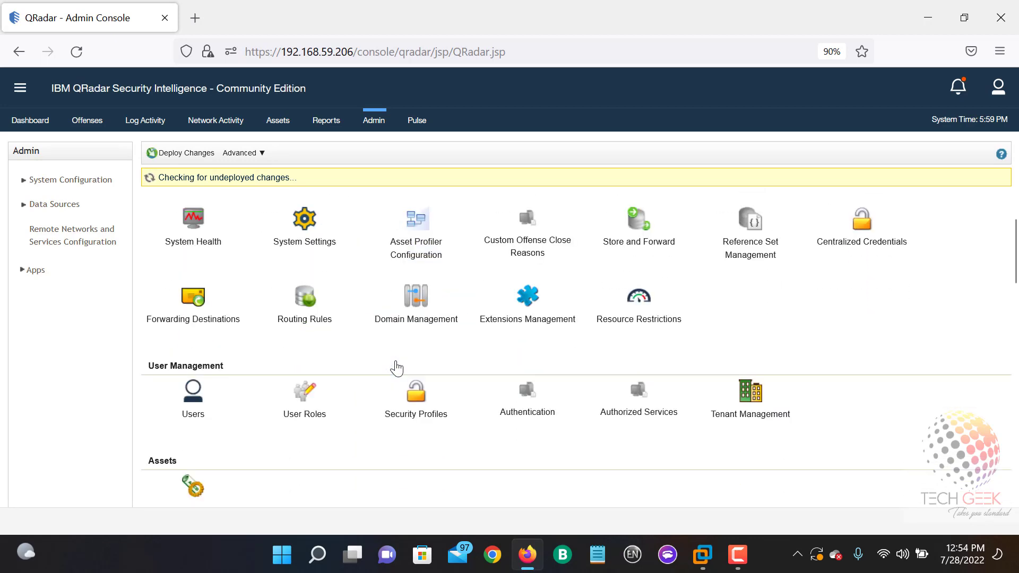
Step: Open the Log Sources list from the admin console's Data Sources section, review the configured sources, and close it
{"action": "scroll", "coordinate": [396, 361], "scroll_direction": "down", "scroll_amount": 3}
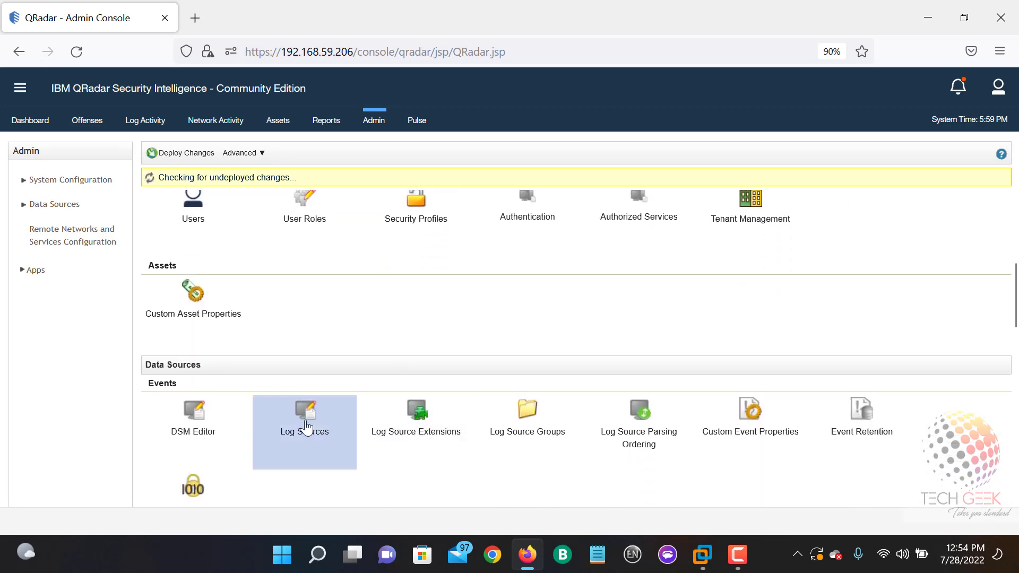
{"action": "left_click", "coordinate": [302, 428]}
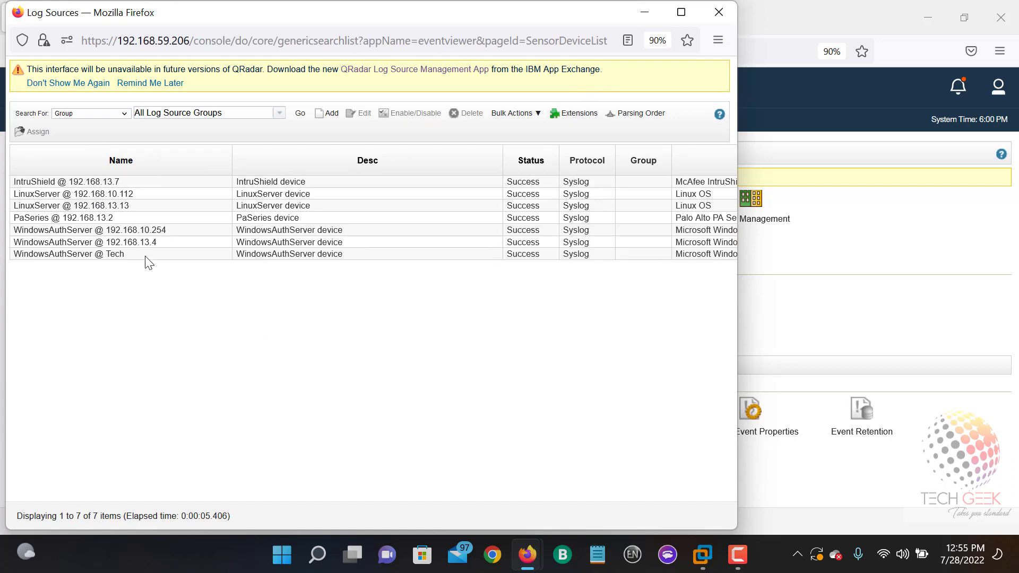
{"action": "left_click", "coordinate": [718, 14]}
Step: Look over the Data Sources event and flow tools, and open Extensions Management to view the installed extensions
{"action": "scroll", "coordinate": [539, 427], "scroll_direction": "down", "scroll_amount": 1}
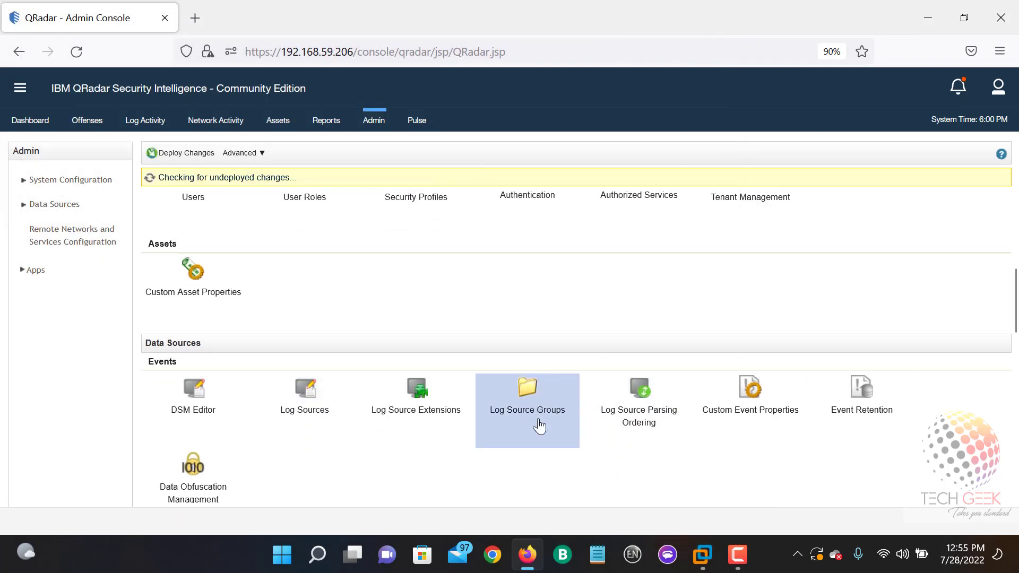
{"action": "scroll", "coordinate": [539, 426], "scroll_direction": "down", "scroll_amount": 3}
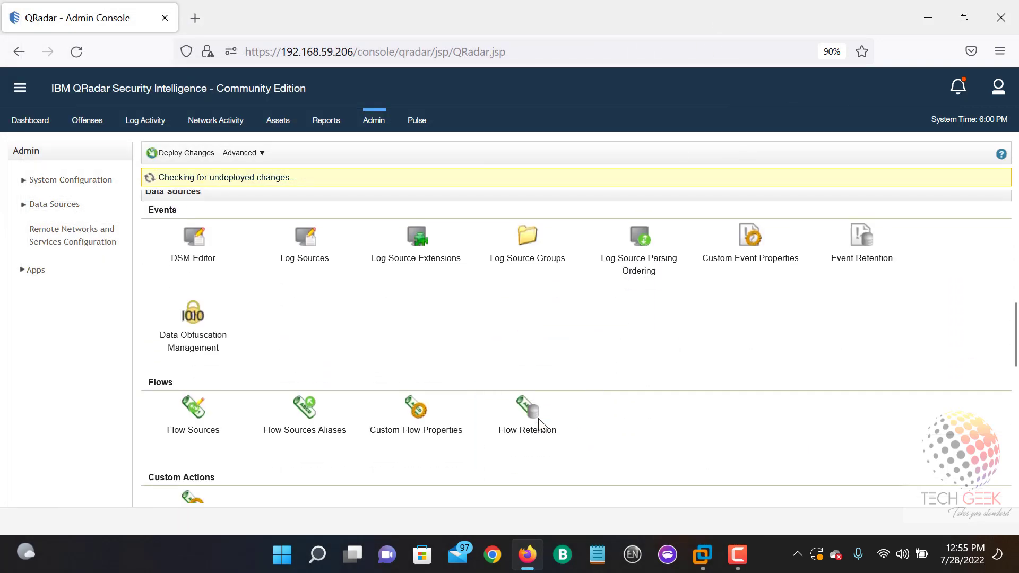
{"action": "scroll", "coordinate": [539, 426], "scroll_direction": "up", "scroll_amount": 5}
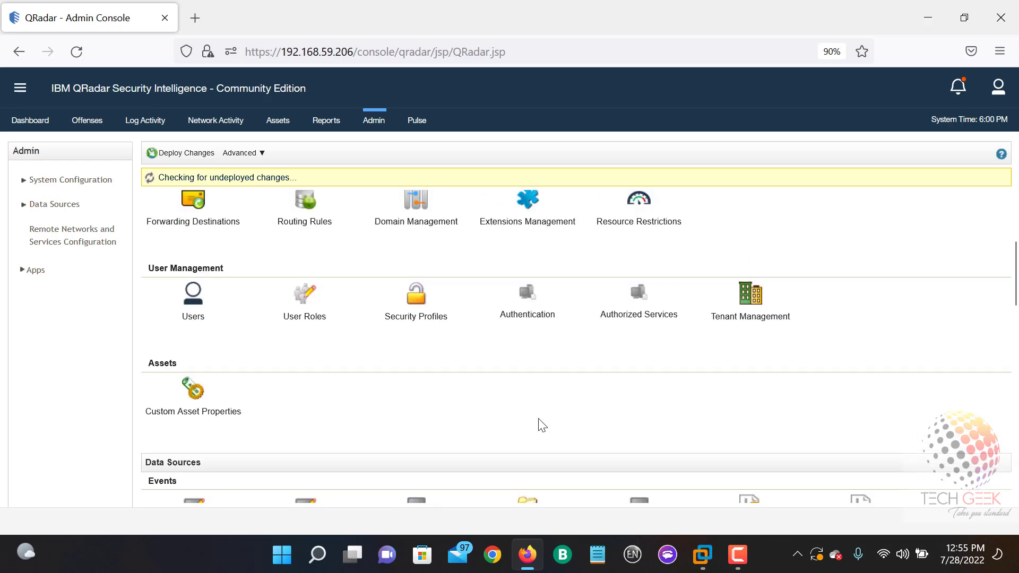
{"action": "scroll", "coordinate": [539, 426], "scroll_direction": "up", "scroll_amount": 3}
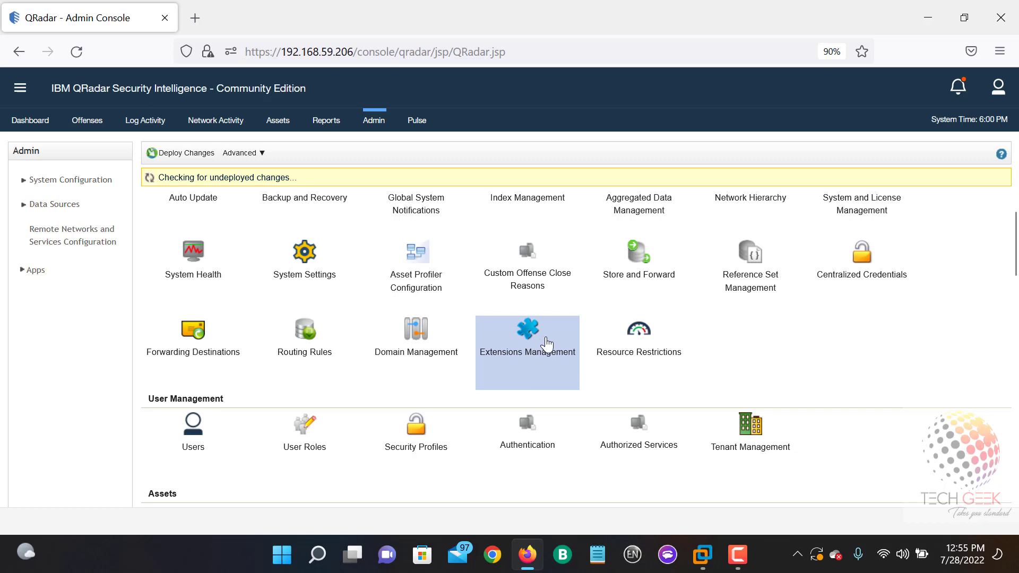
{"action": "left_click", "coordinate": [546, 346]}
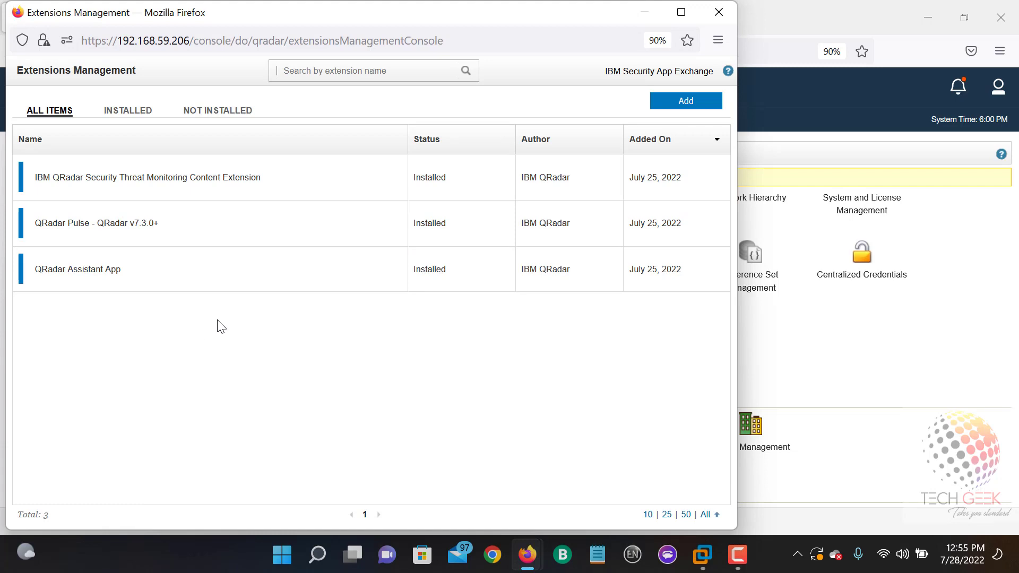
Step: Open the IBM Security App Exchange site from Extensions Management and retry loading its page
{"action": "left_click", "coordinate": [657, 74]}
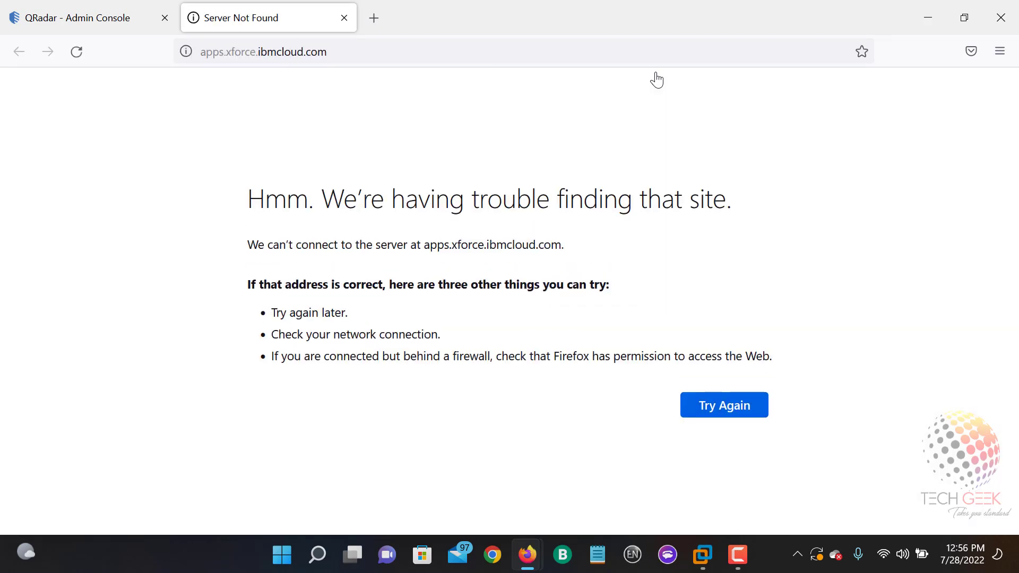
{"action": "left_click", "coordinate": [714, 416]}
{"action": "left_click", "coordinate": [716, 415]}
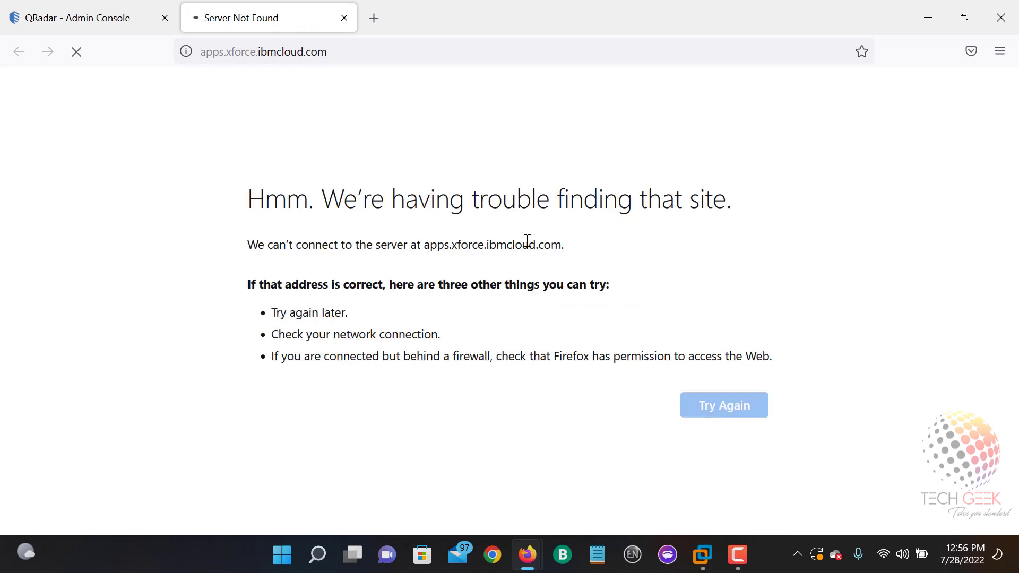
{"action": "left_click", "coordinate": [496, 50]}
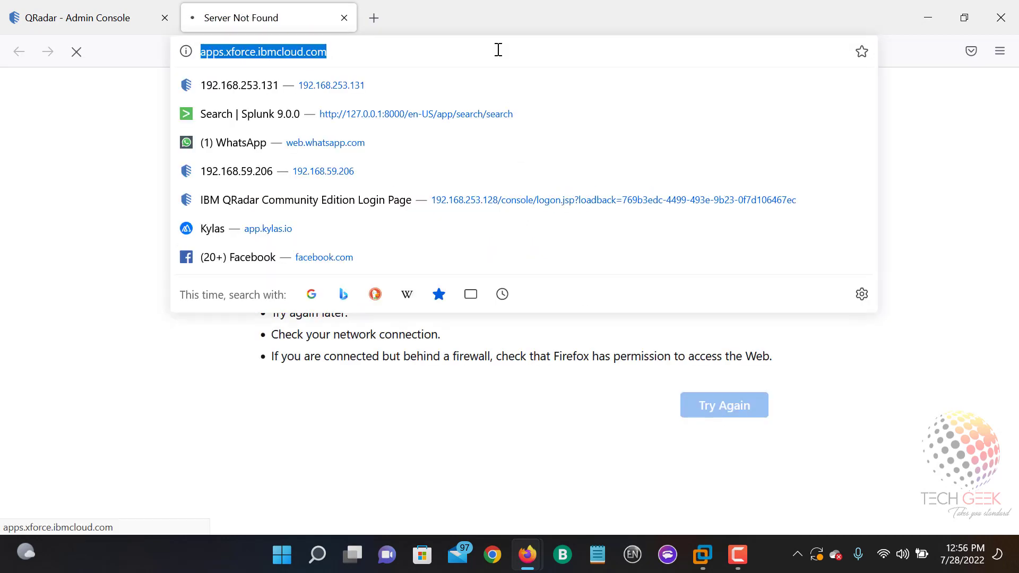
{"action": "type", "text": "GOGOLE"}
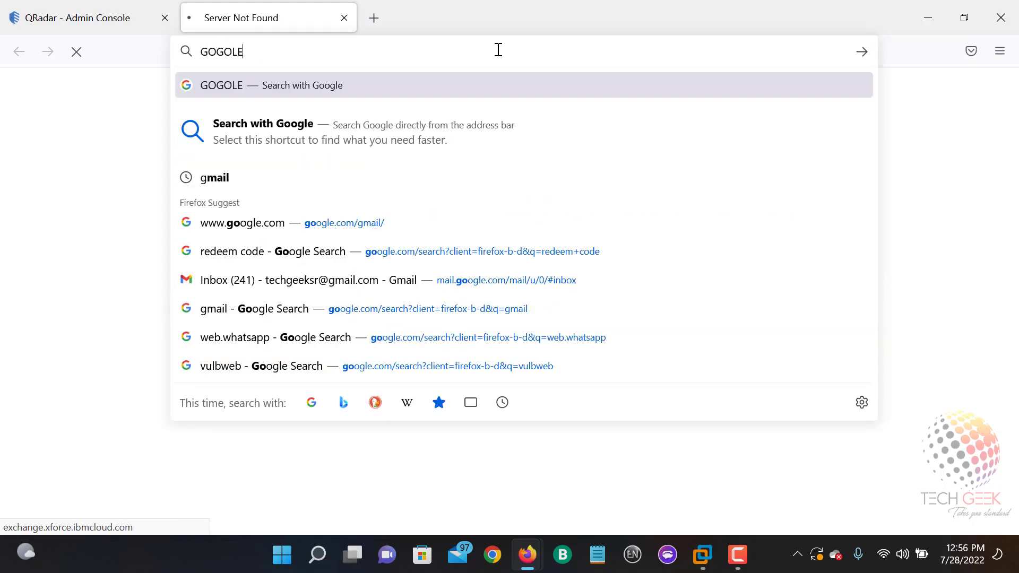
{"action": "key", "text": "BackSpace"}
{"action": "key", "text": "BackSpace"}
{"action": "key", "text": "BackSpace"}
{"action": "key", "text": "BackSpace"}
{"action": "key", "text": "BackSpace"}
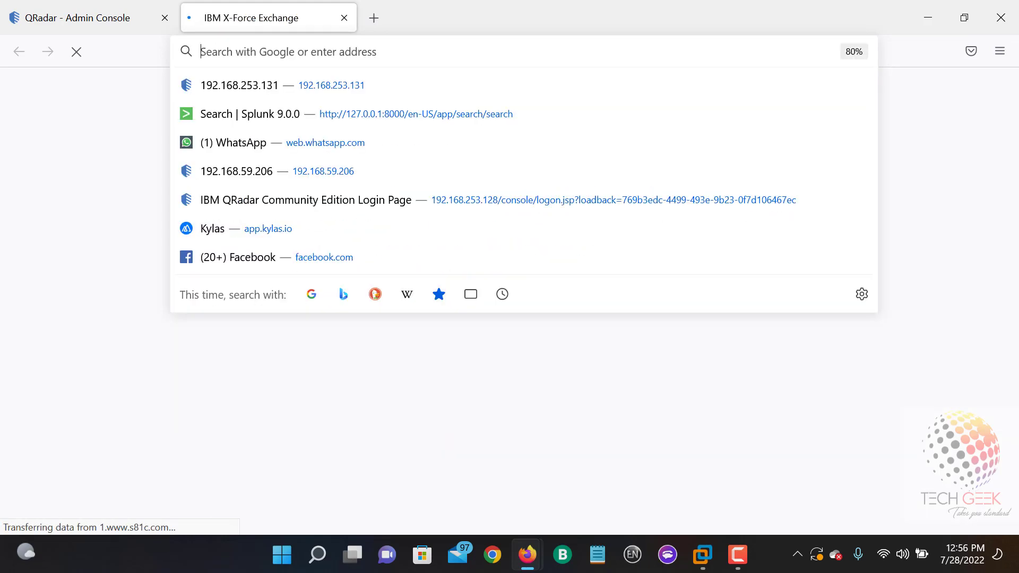
{"action": "type", "text": "google"}
{"action": "key", "text": "Escape"}
{"action": "key", "text": "Escape"}
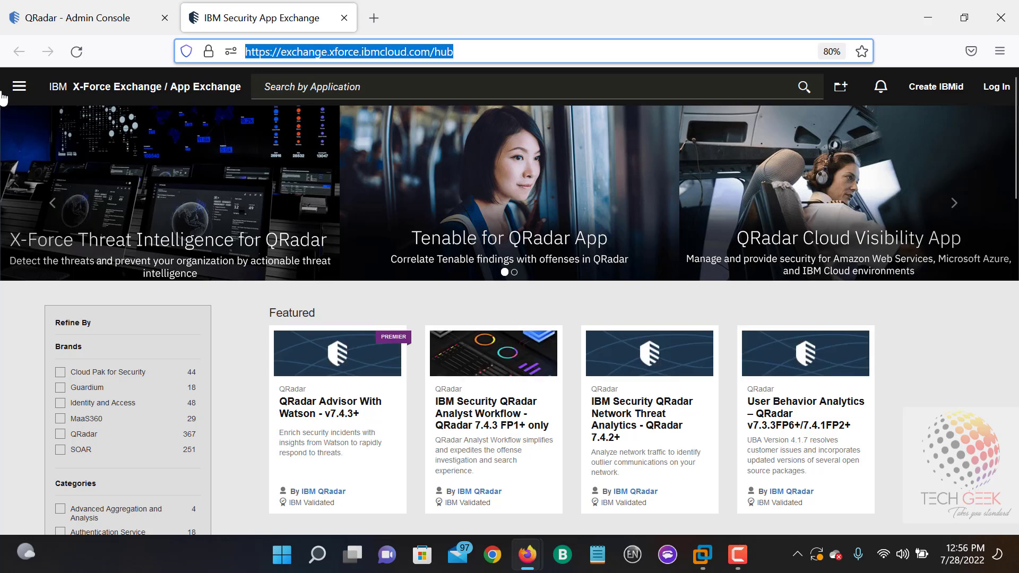
Step: View the entries in the App Exchange site's navigation menu and close it
{"action": "left_click", "coordinate": [25, 92]}
{"action": "left_click", "coordinate": [21, 87]}
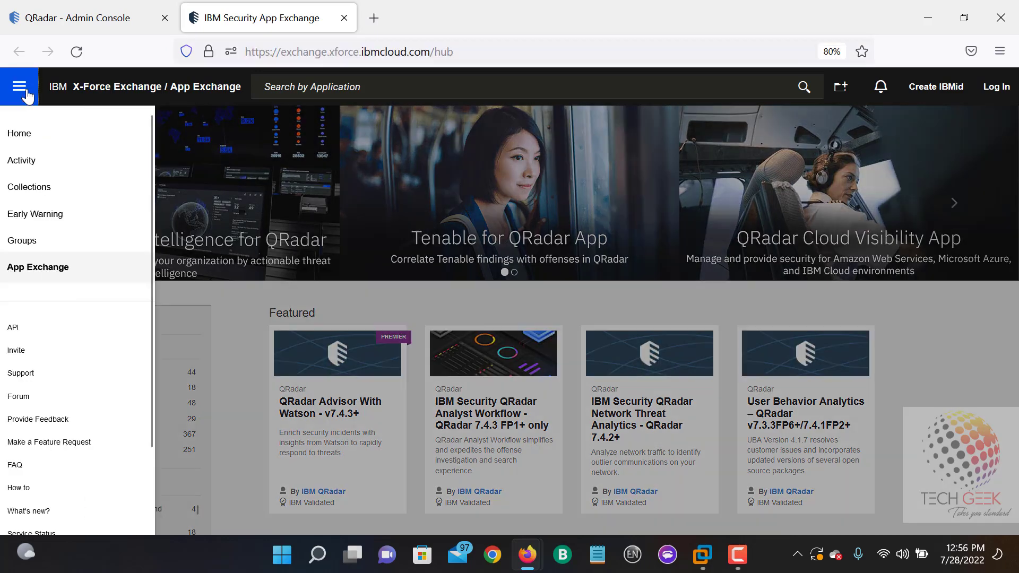
{"action": "left_click", "coordinate": [21, 88]}
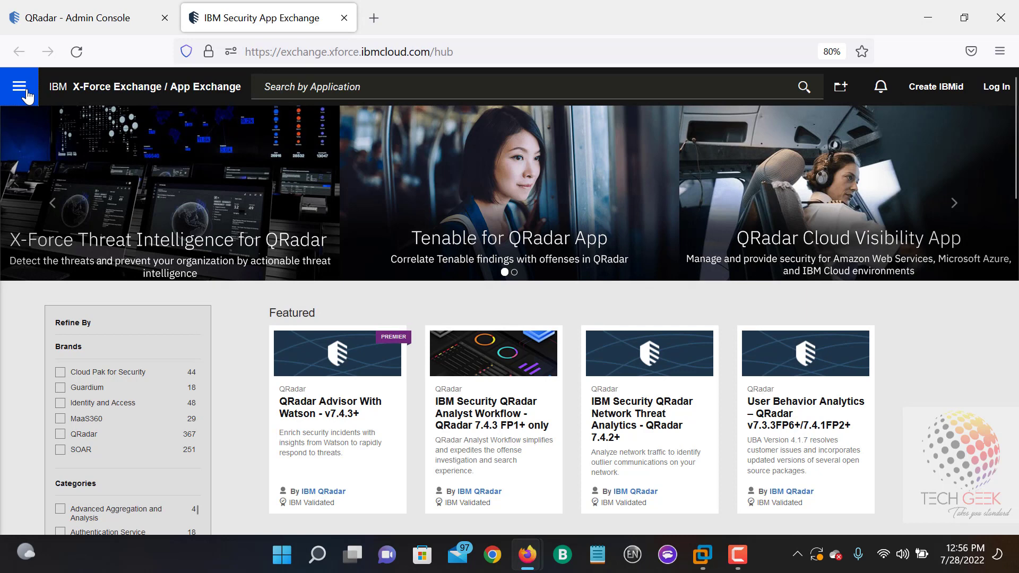
{"action": "left_click", "coordinate": [21, 87]}
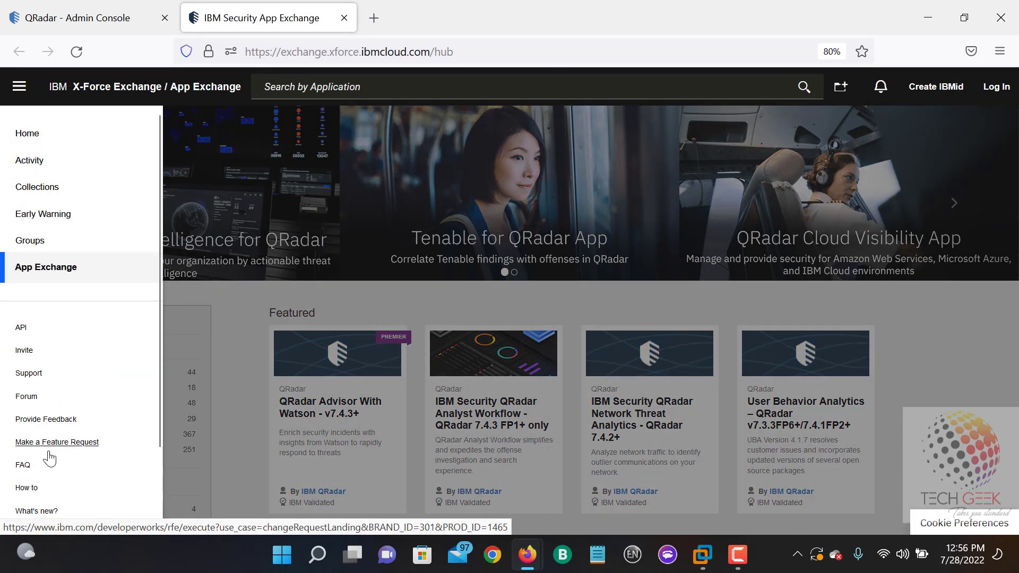
{"action": "left_click", "coordinate": [215, 308]}
Step: Examine the App Exchange filters and its featured, IBM and business partner, and community provided application listings
{"action": "scroll", "coordinate": [210, 355], "scroll_direction": "down", "scroll_amount": 6}
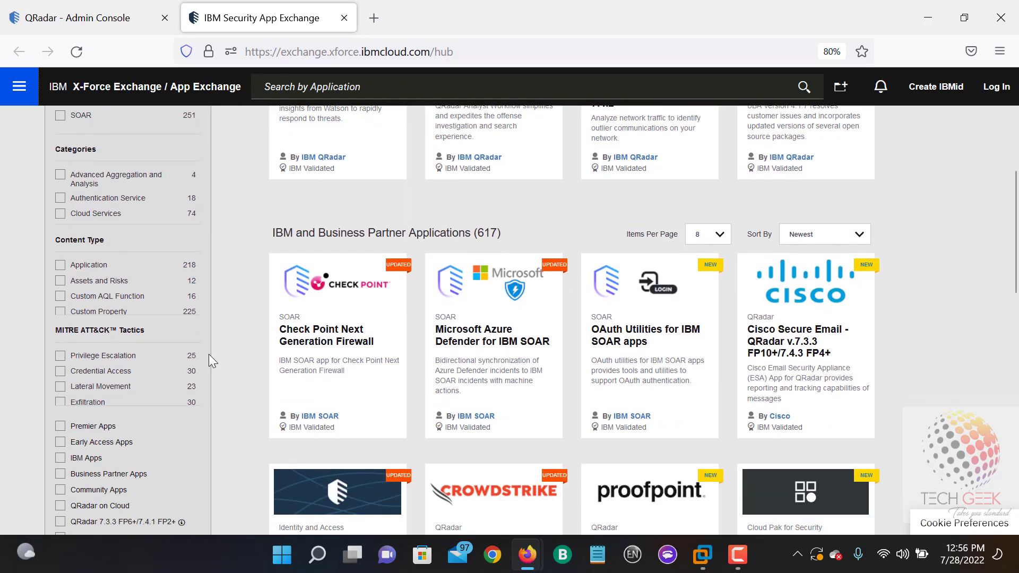
{"action": "scroll", "coordinate": [522, 339], "scroll_direction": "up", "scroll_amount": 3}
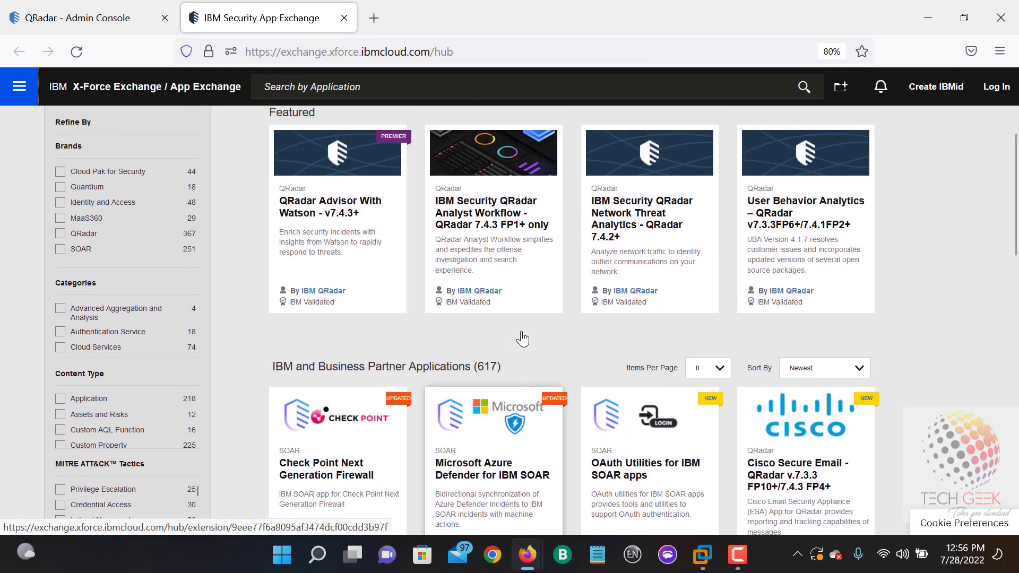
{"action": "scroll", "coordinate": [346, 279], "scroll_direction": "up", "scroll_amount": 2}
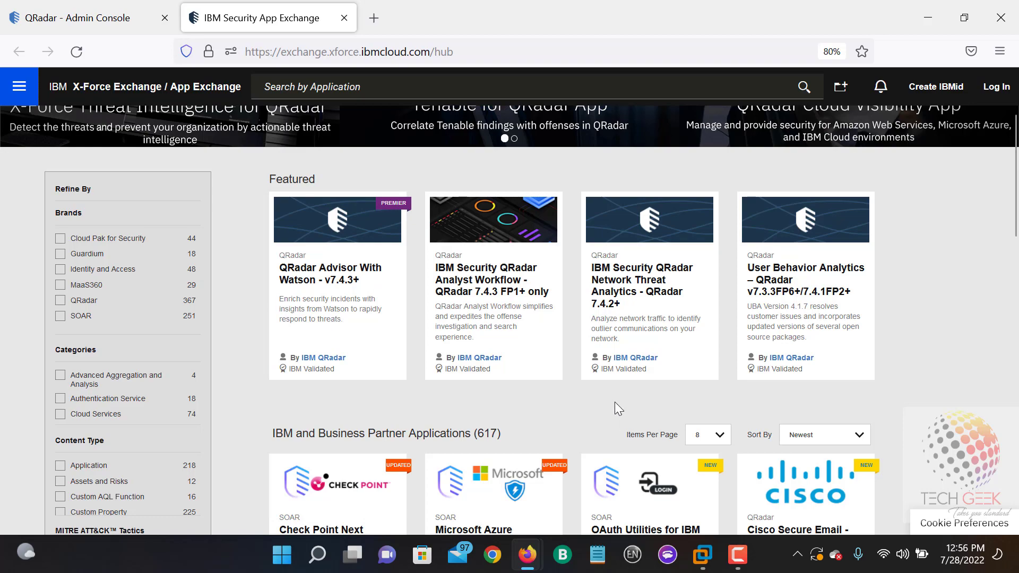
{"action": "scroll", "coordinate": [483, 393], "scroll_direction": "down", "scroll_amount": 3}
{"action": "scroll", "coordinate": [480, 430], "scroll_direction": "down", "scroll_amount": 7}
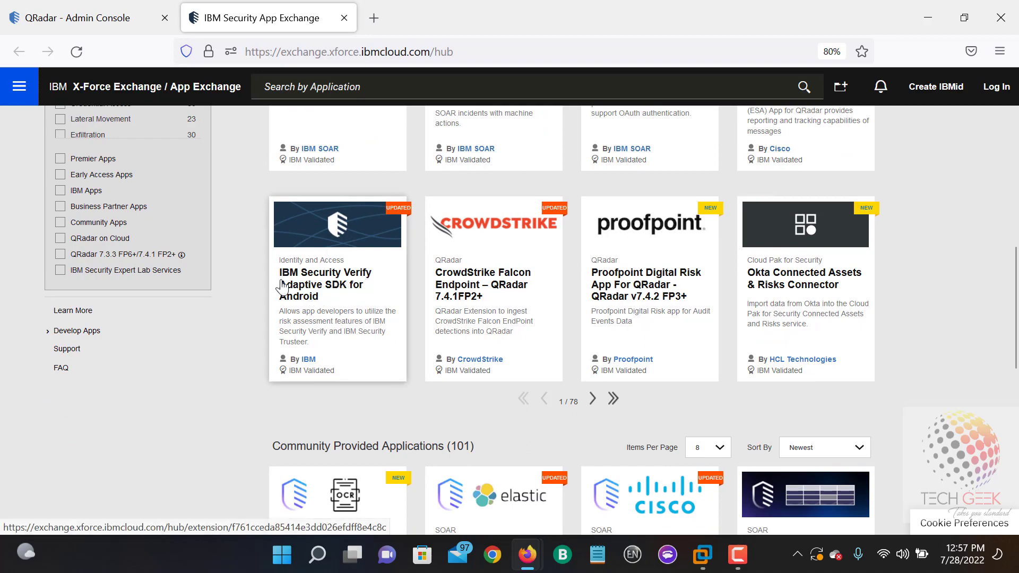
{"action": "scroll", "coordinate": [419, 340], "scroll_direction": "down", "scroll_amount": 3}
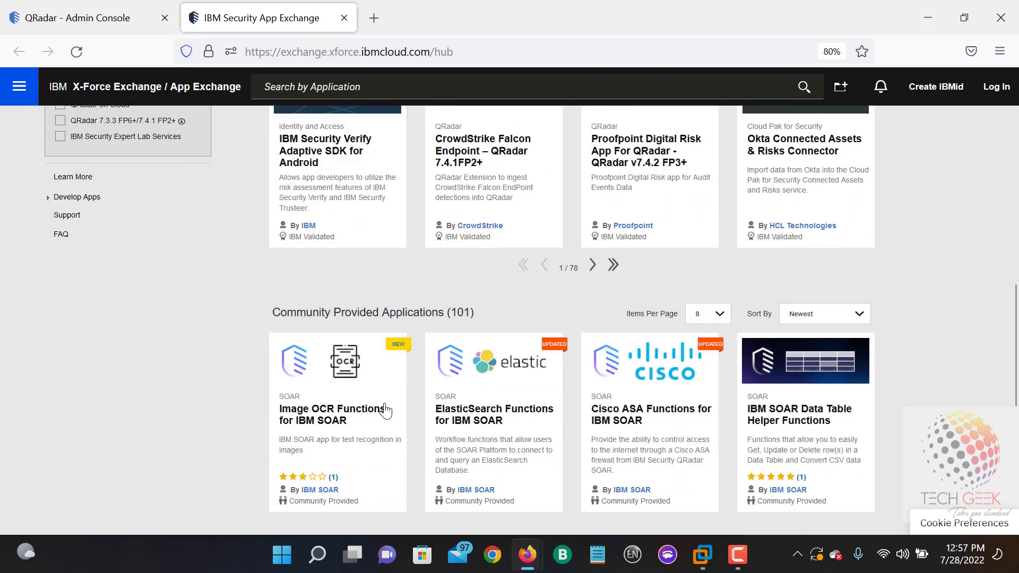
{"action": "scroll", "coordinate": [387, 410], "scroll_direction": "down", "scroll_amount": 5}
{"action": "scroll", "coordinate": [369, 398], "scroll_direction": "down", "scroll_amount": 3}
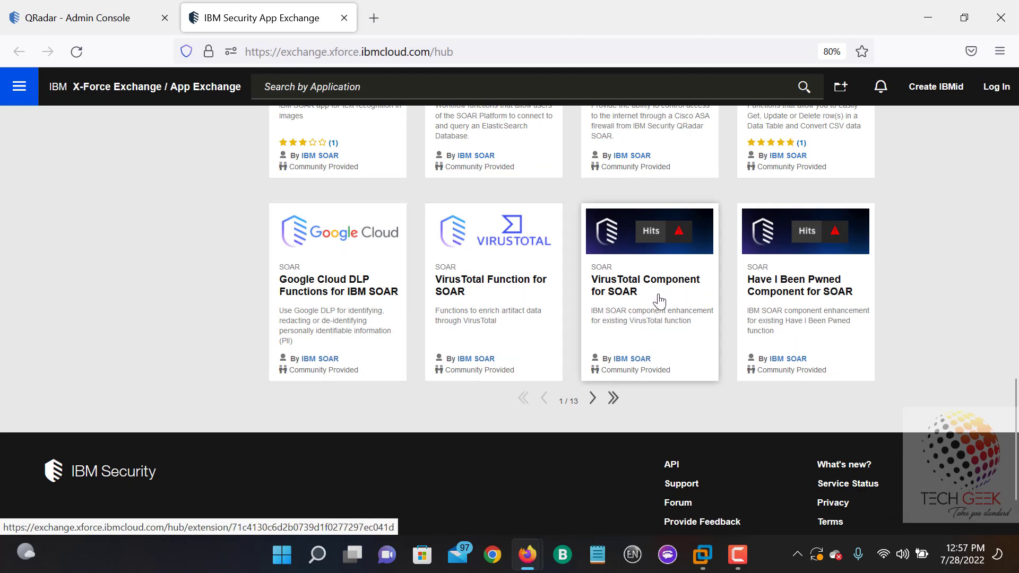
{"action": "scroll", "coordinate": [791, 307], "scroll_direction": "up", "scroll_amount": 3}
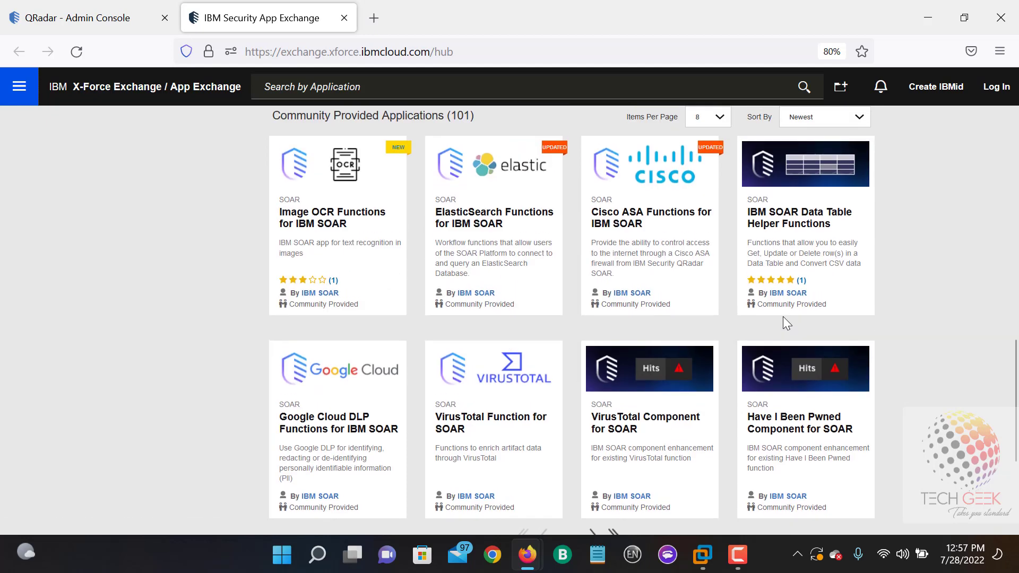
{"action": "scroll", "coordinate": [783, 321], "scroll_direction": "up", "scroll_amount": 1}
{"action": "scroll", "coordinate": [531, 388], "scroll_direction": "down", "scroll_amount": 2}
Step: Open the VirusTotal Function for SOAR application and read its overview, highlighting the supported query types
{"action": "left_click", "coordinate": [491, 336]}
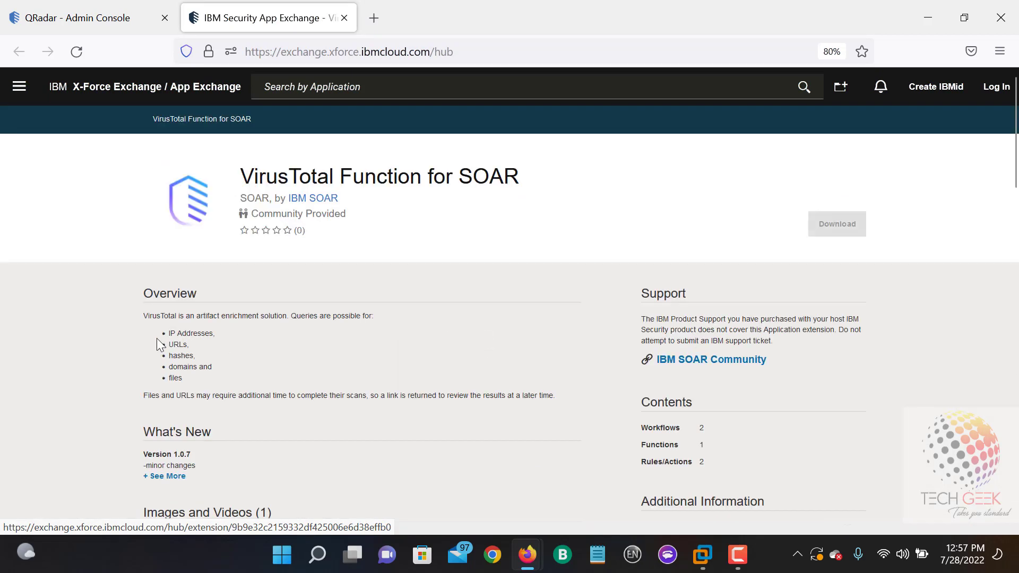
{"action": "left_click_drag", "start_coordinate": [157, 318], "coordinate": [373, 319]}
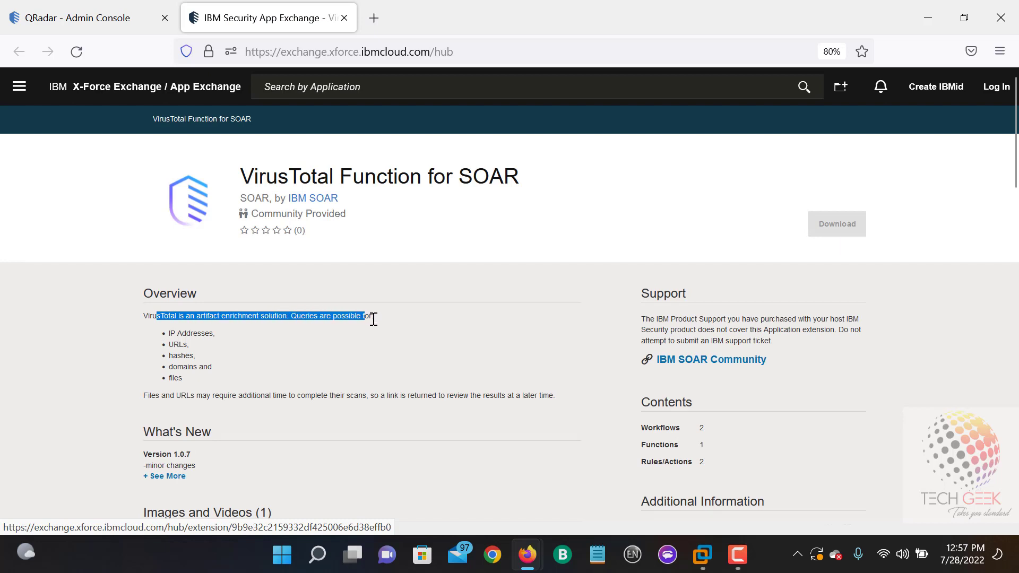
{"action": "left_click_drag", "start_coordinate": [182, 333], "coordinate": [207, 336]}
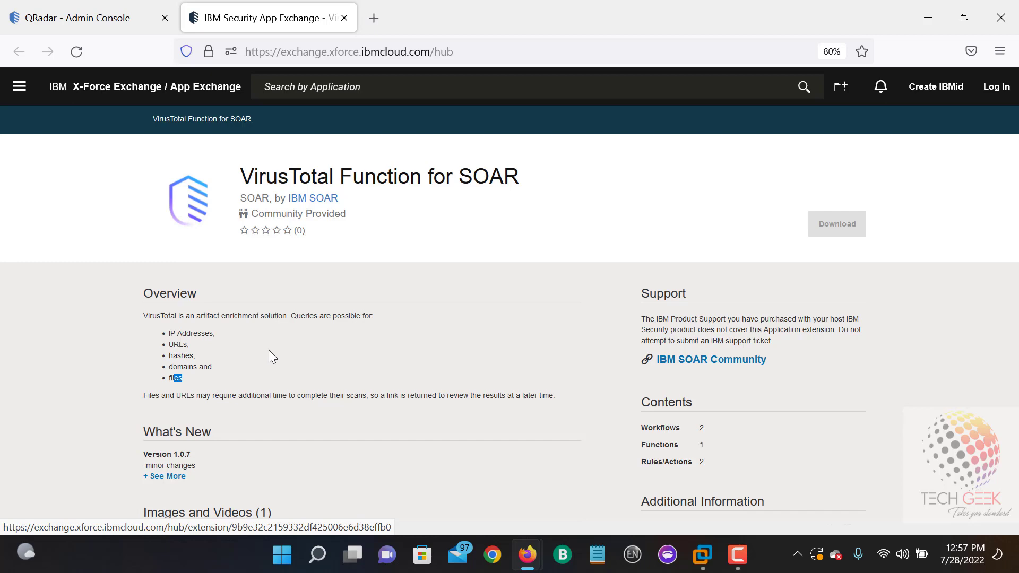
{"action": "scroll", "coordinate": [269, 351], "scroll_direction": "down", "scroll_amount": 8}
{"action": "scroll", "coordinate": [284, 351], "scroll_direction": "up", "scroll_amount": 2}
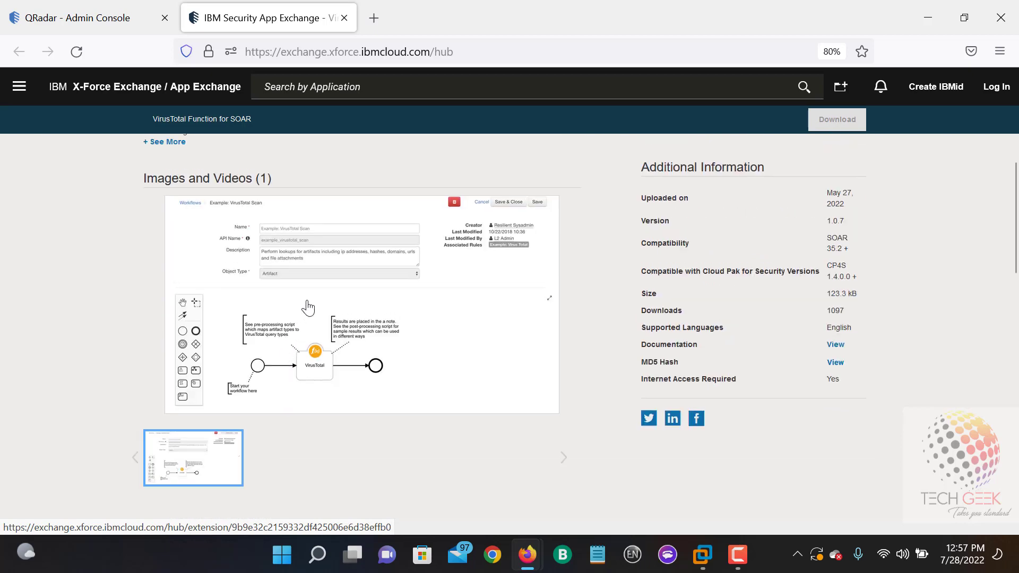
Step: Enlarge the VirusTotal app's example workflow image, close it, and review the app's additional information
{"action": "left_click", "coordinate": [308, 308]}
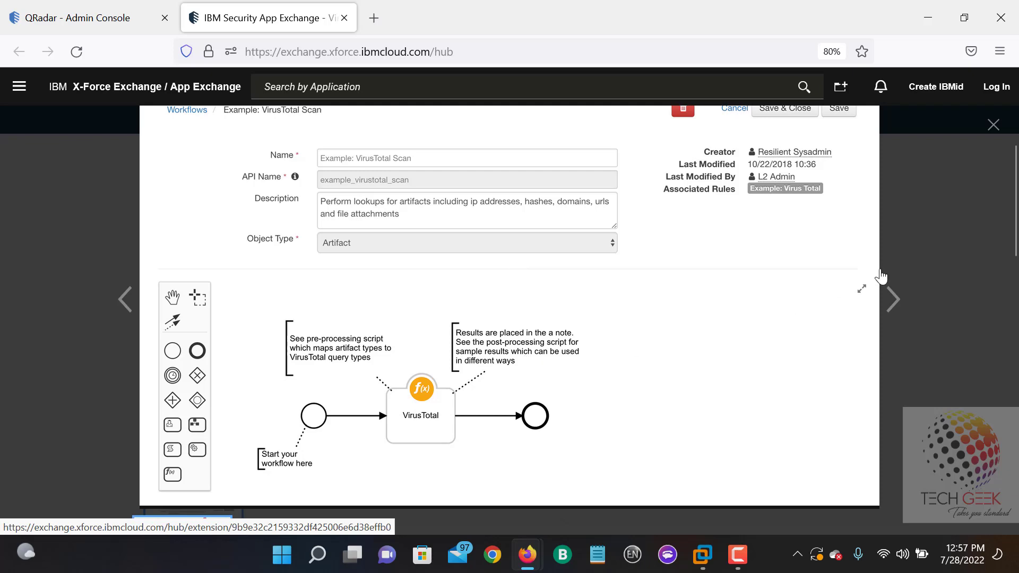
{"action": "left_click", "coordinate": [993, 125]}
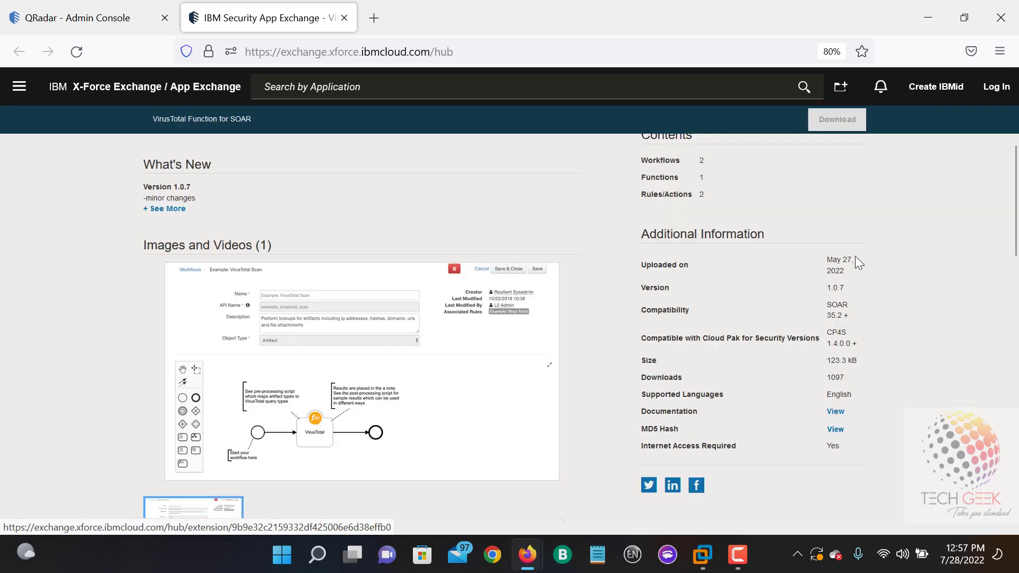
{"action": "scroll", "coordinate": [651, 308], "scroll_direction": "up", "scroll_amount": 5}
{"action": "scroll", "coordinate": [651, 305], "scroll_direction": "down", "scroll_amount": 6}
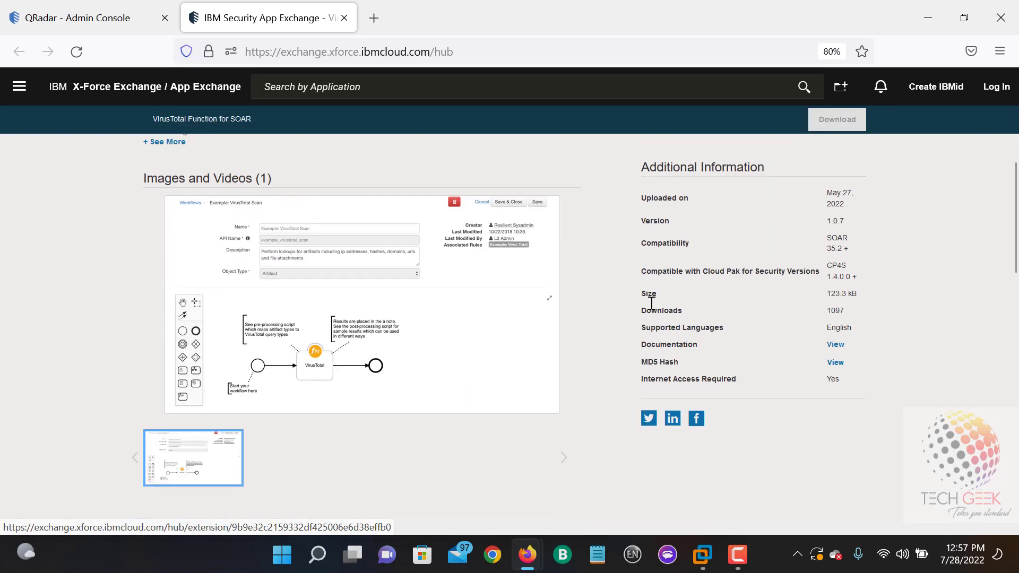
{"action": "scroll", "coordinate": [642, 260], "scroll_direction": "up", "scroll_amount": 5}
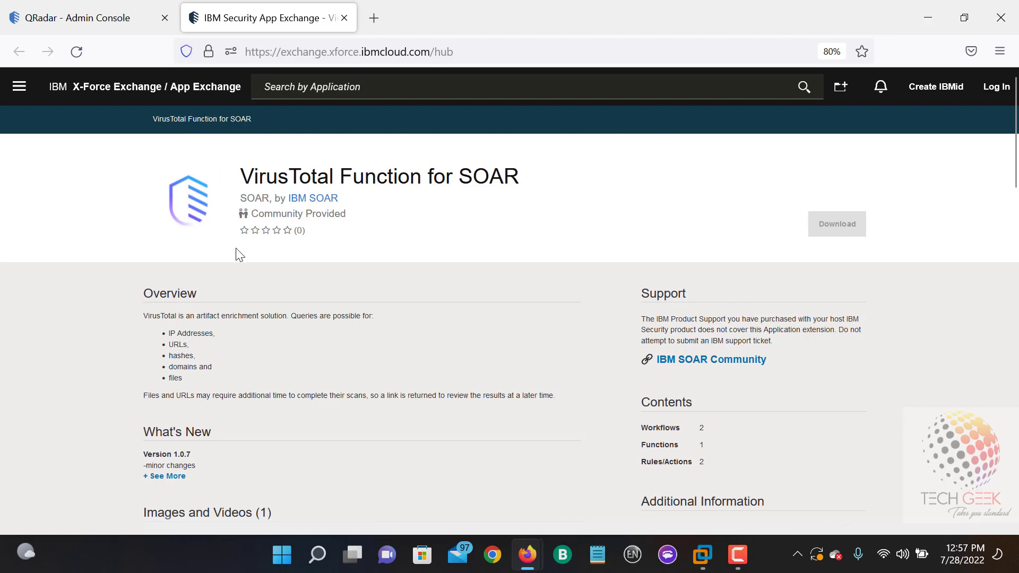
Step: Return to the App Exchange home page and browse the partner and community application listings again
{"action": "left_click", "coordinate": [173, 87]}
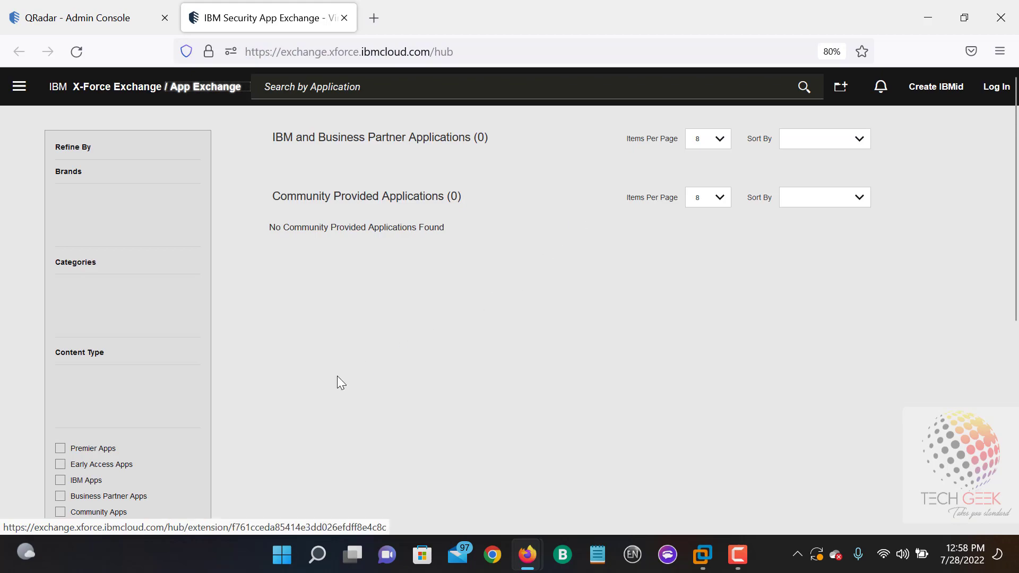
{"action": "scroll", "coordinate": [338, 381], "scroll_direction": "down", "scroll_amount": 4}
{"action": "scroll", "coordinate": [338, 382], "scroll_direction": "down", "scroll_amount": 5}
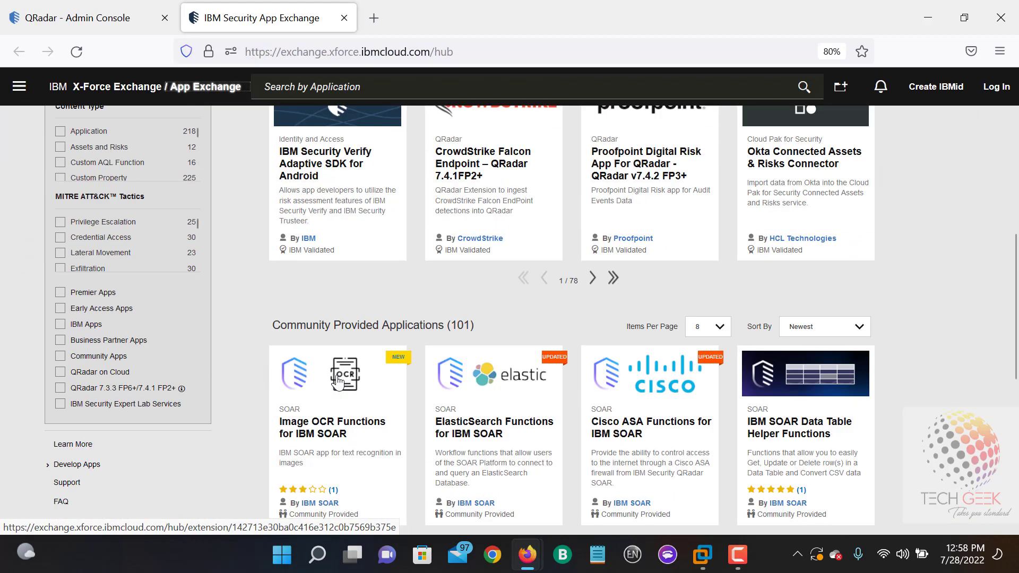
{"action": "scroll", "coordinate": [337, 381], "scroll_direction": "up", "scroll_amount": 2}
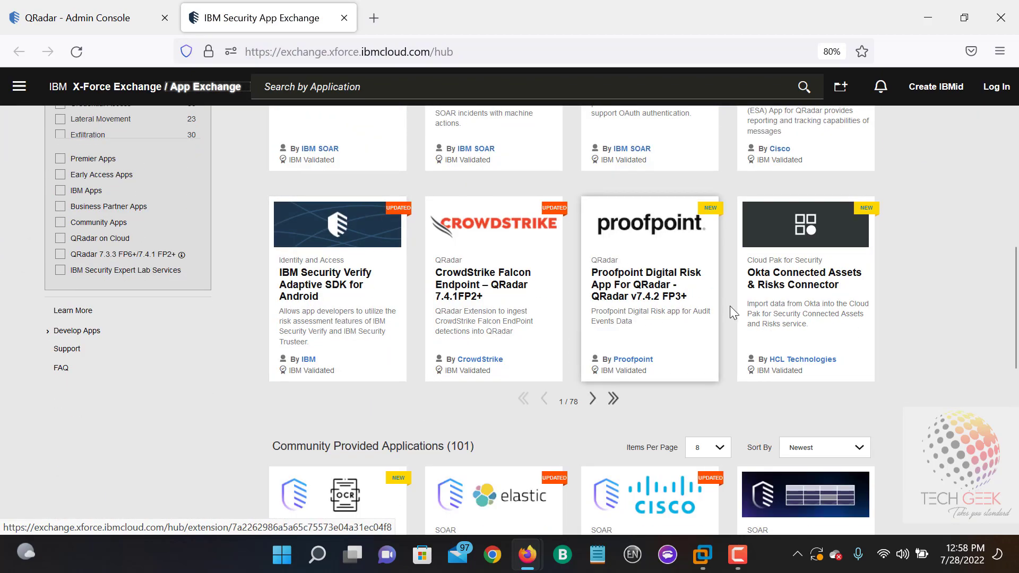
{"action": "scroll", "coordinate": [711, 308], "scroll_direction": "down", "scroll_amount": 9}
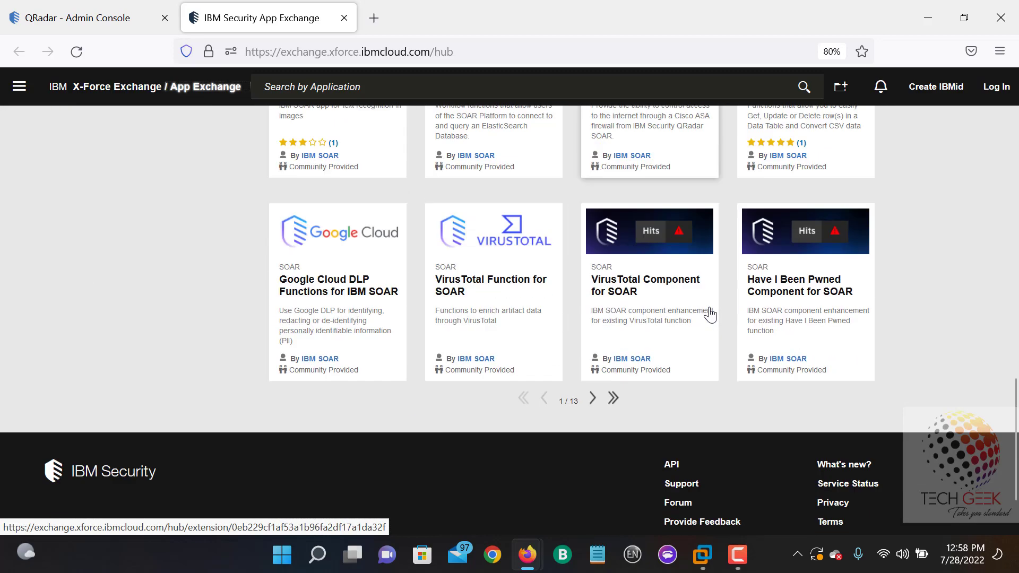
Step: Go to the second page of community provided applications and open the URLScan.IO Component for SOAR application
{"action": "left_click", "coordinate": [594, 399]}
{"action": "scroll", "coordinate": [596, 402], "scroll_direction": "down", "scroll_amount": 5}
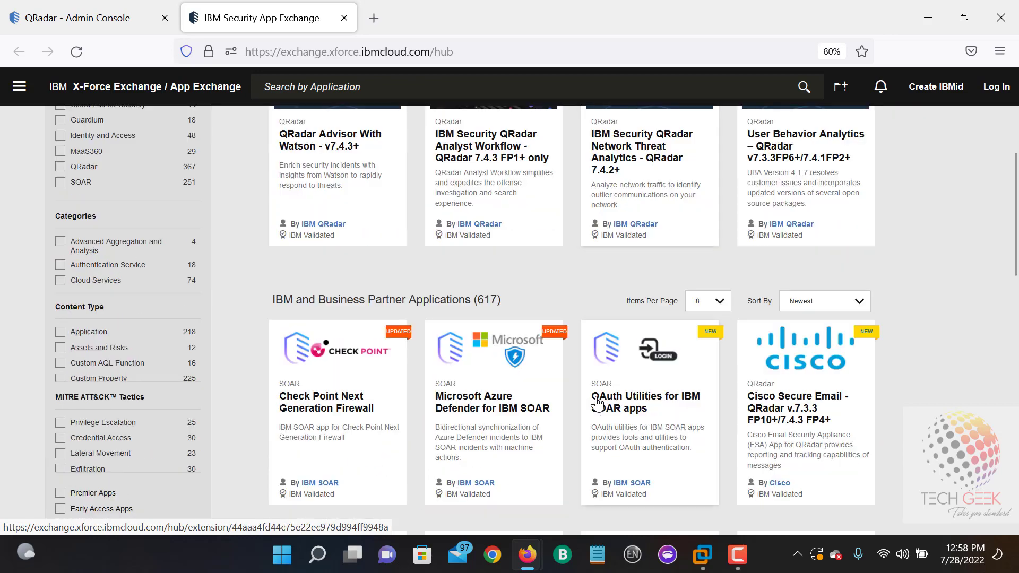
{"action": "scroll", "coordinate": [594, 399], "scroll_direction": "down", "scroll_amount": 3}
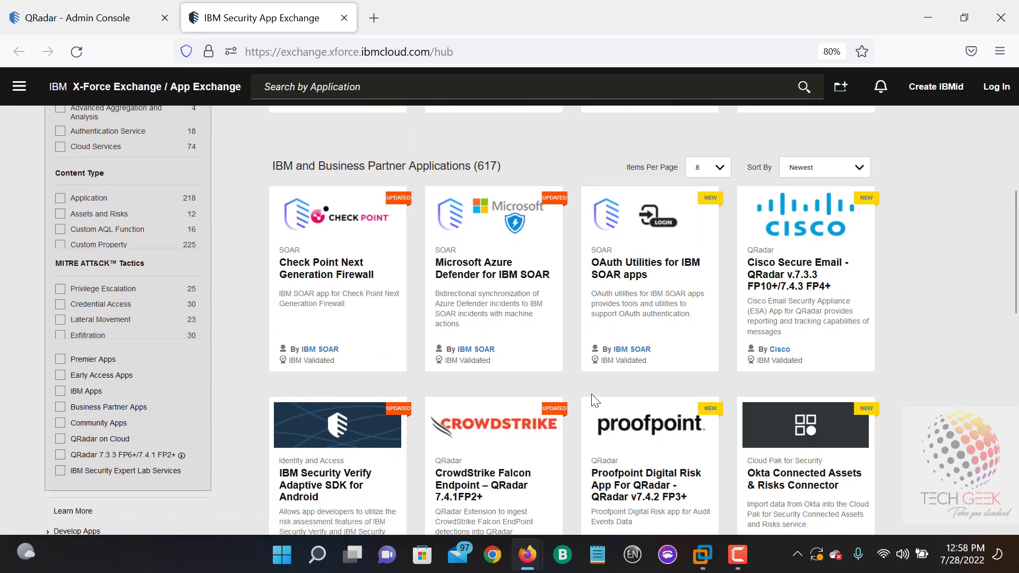
{"action": "scroll", "coordinate": [418, 340], "scroll_direction": "down", "scroll_amount": 2}
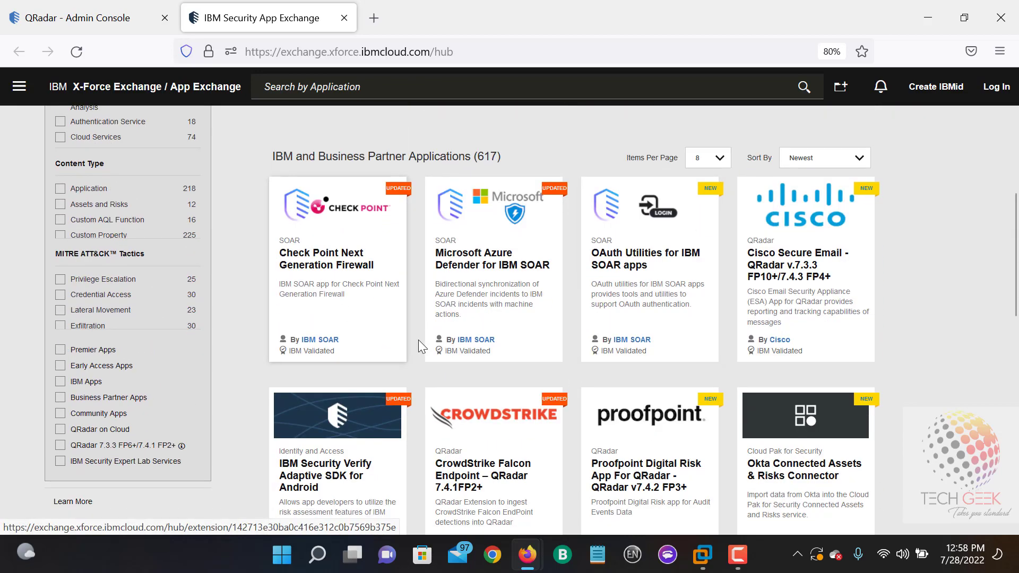
{"action": "scroll", "coordinate": [401, 346], "scroll_direction": "down", "scroll_amount": 2}
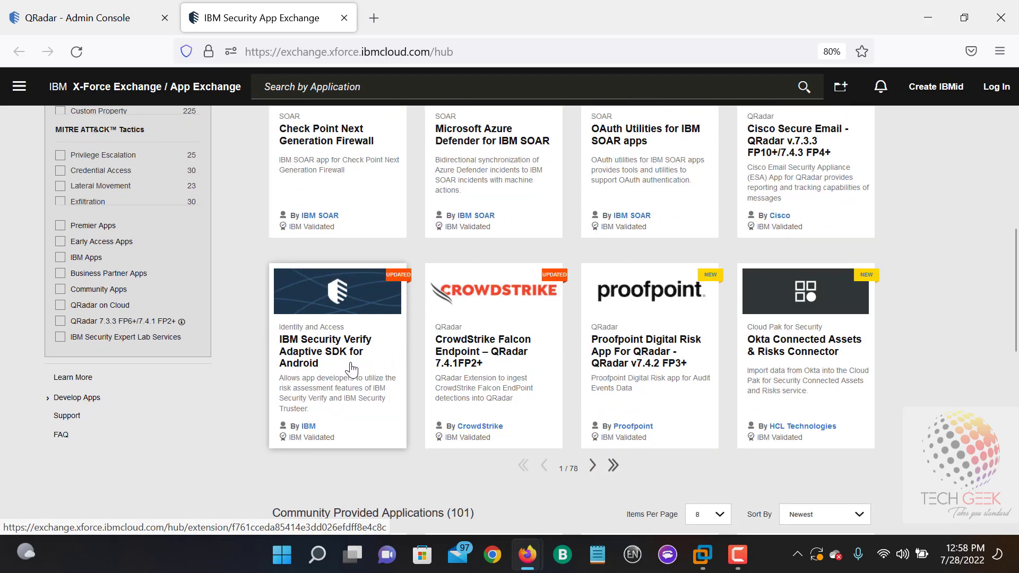
{"action": "scroll", "coordinate": [524, 371], "scroll_direction": "down", "scroll_amount": 6}
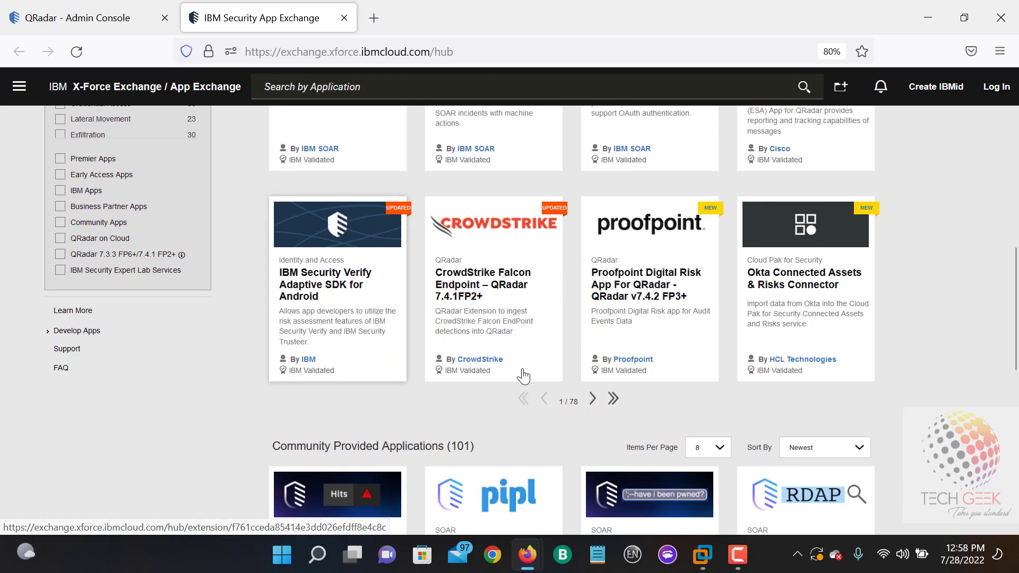
{"action": "scroll", "coordinate": [543, 376], "scroll_direction": "down", "scroll_amount": 4}
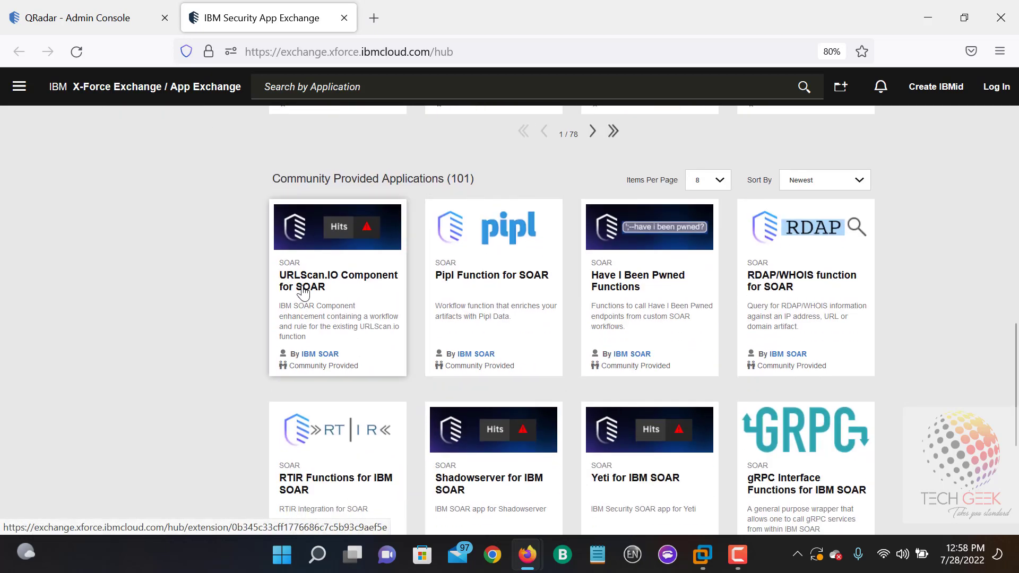
{"action": "left_click", "coordinate": [392, 289]}
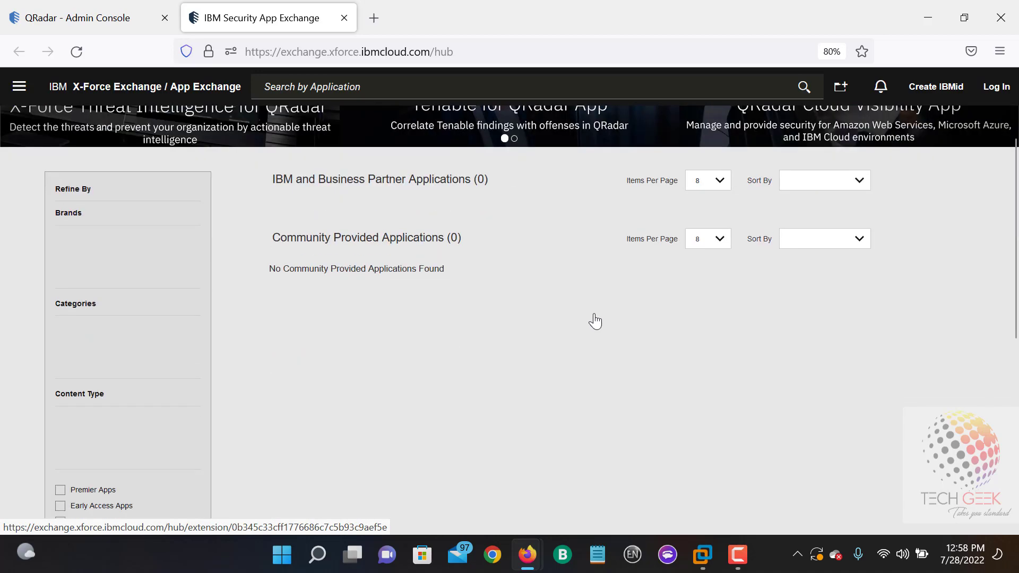
Step: Return to the App Exchange home page and review its featured, partner and community application listings
{"action": "scroll", "coordinate": [588, 311], "scroll_direction": "down", "scroll_amount": 4}
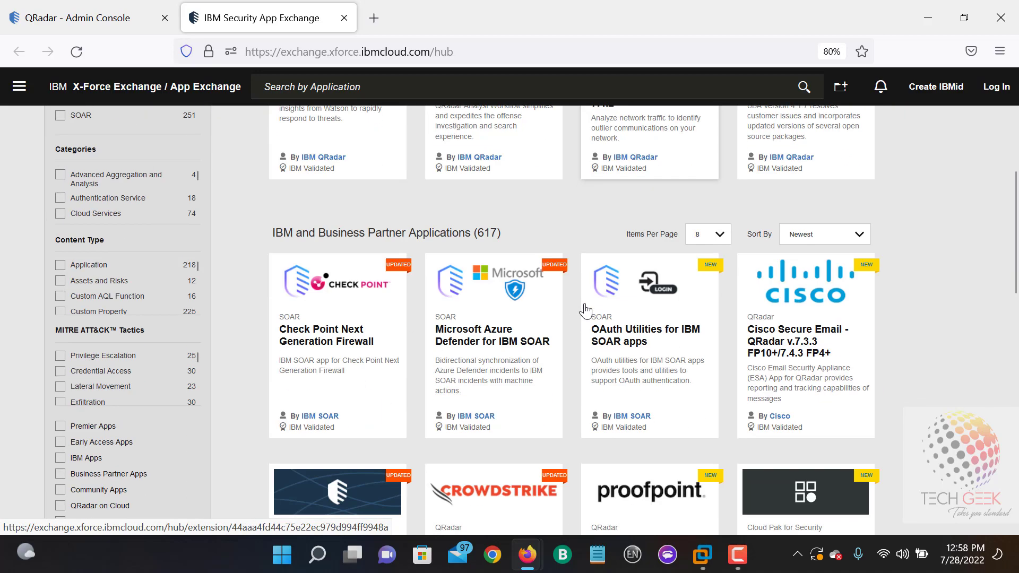
{"action": "scroll", "coordinate": [487, 308], "scroll_direction": "down", "scroll_amount": 2}
{"action": "scroll", "coordinate": [487, 308], "scroll_direction": "down", "scroll_amount": 8}
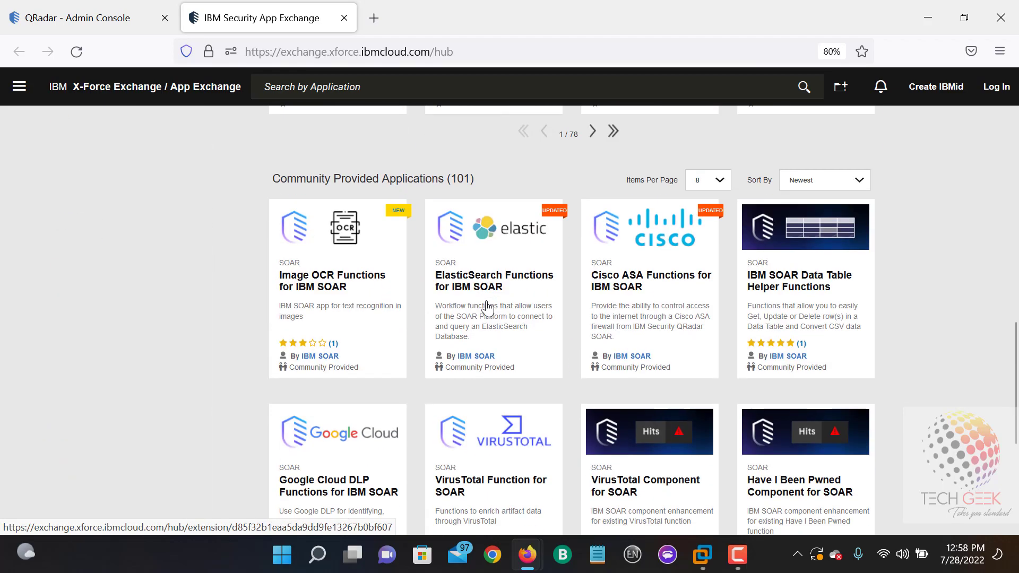
{"action": "scroll", "coordinate": [487, 308], "scroll_direction": "down", "scroll_amount": 3}
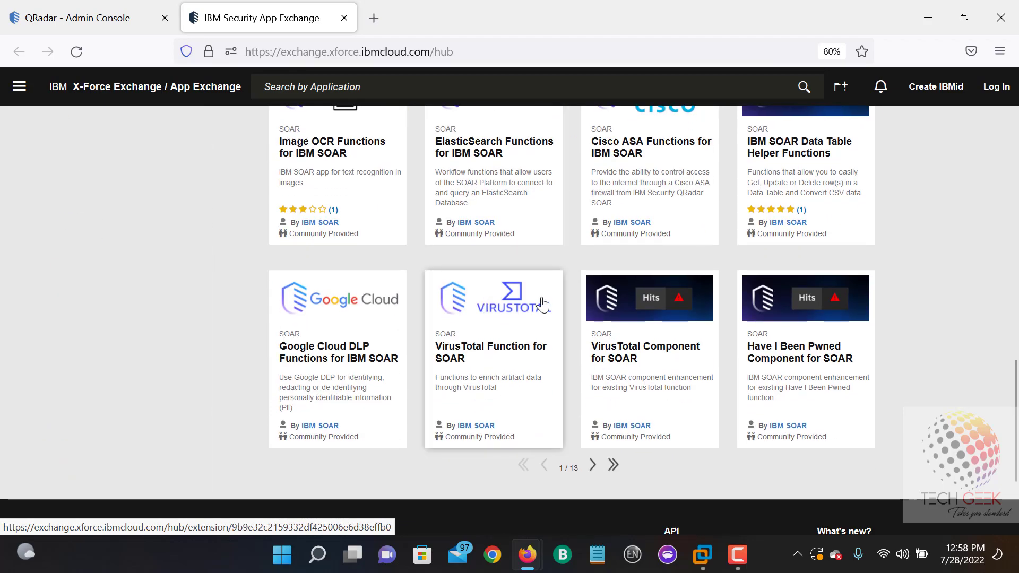
{"action": "scroll", "coordinate": [540, 303], "scroll_direction": "up", "scroll_amount": 15}
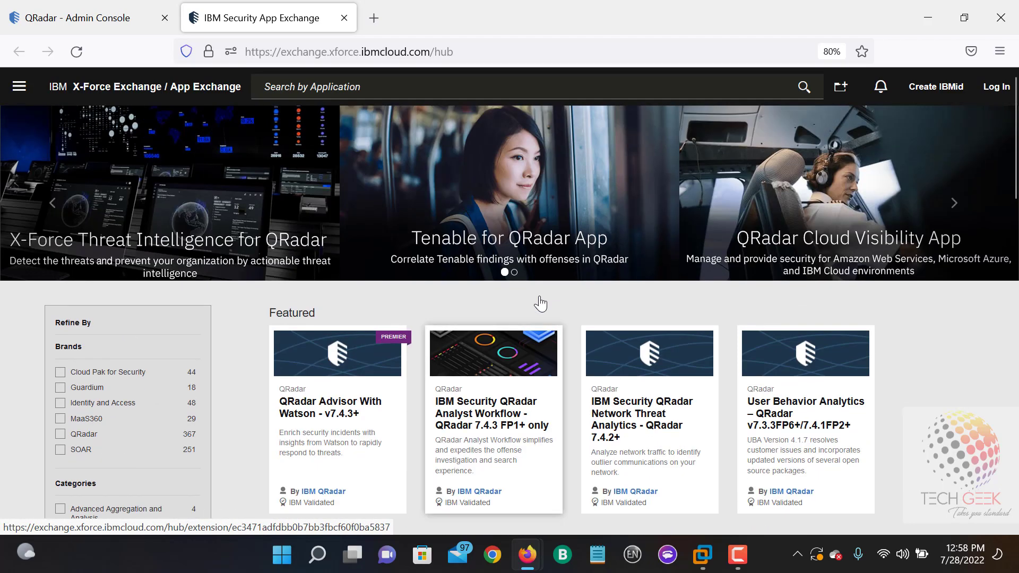
{"action": "scroll", "coordinate": [540, 304], "scroll_direction": "down", "scroll_amount": 2}
{"action": "scroll", "coordinate": [541, 304], "scroll_direction": "down", "scroll_amount": 6}
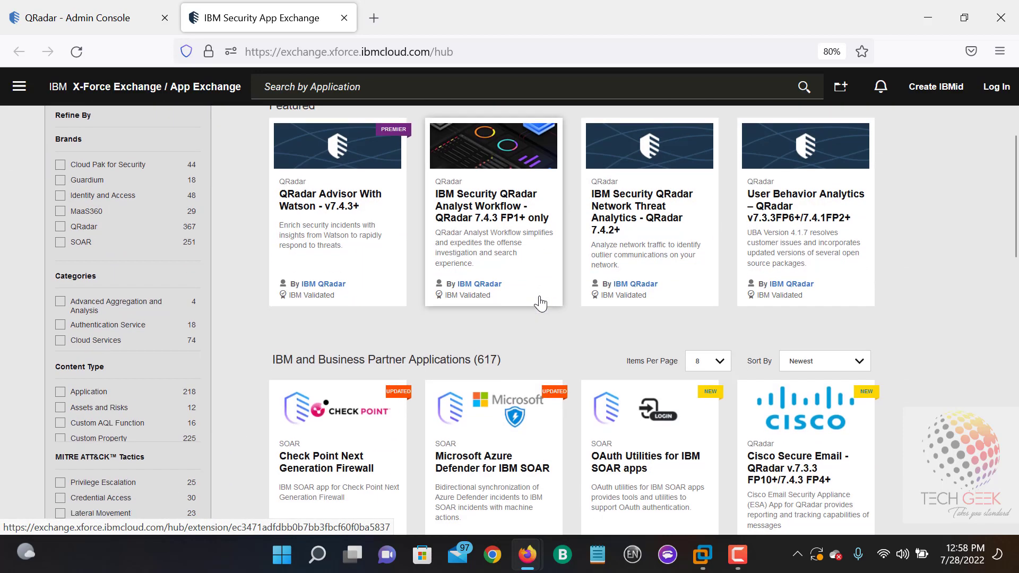
{"action": "scroll", "coordinate": [226, 291], "scroll_direction": "up", "scroll_amount": 4}
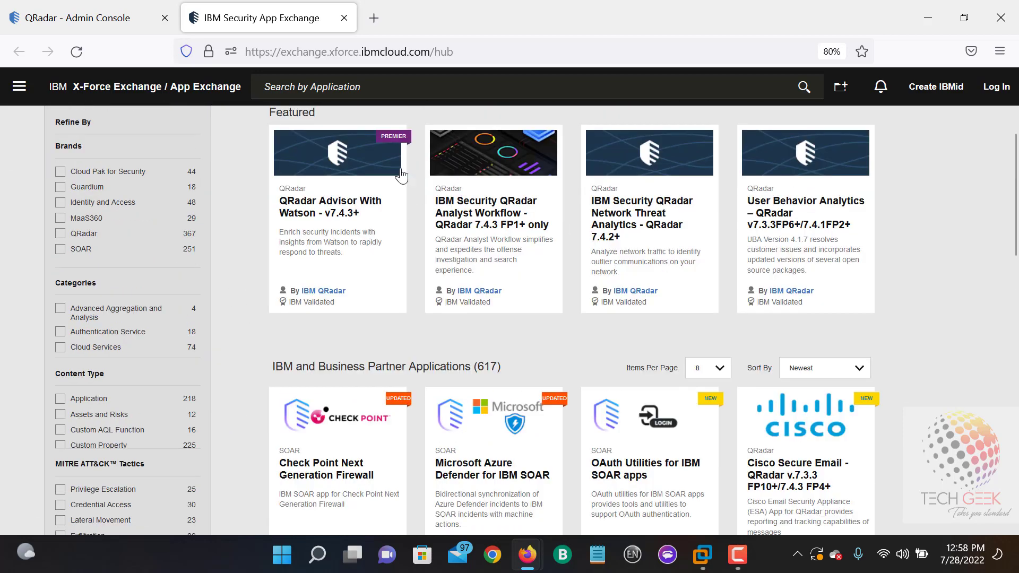
Step: Look through the content type filters and restrict the application listings to Community Apps
{"action": "left_click", "coordinate": [463, 84]}
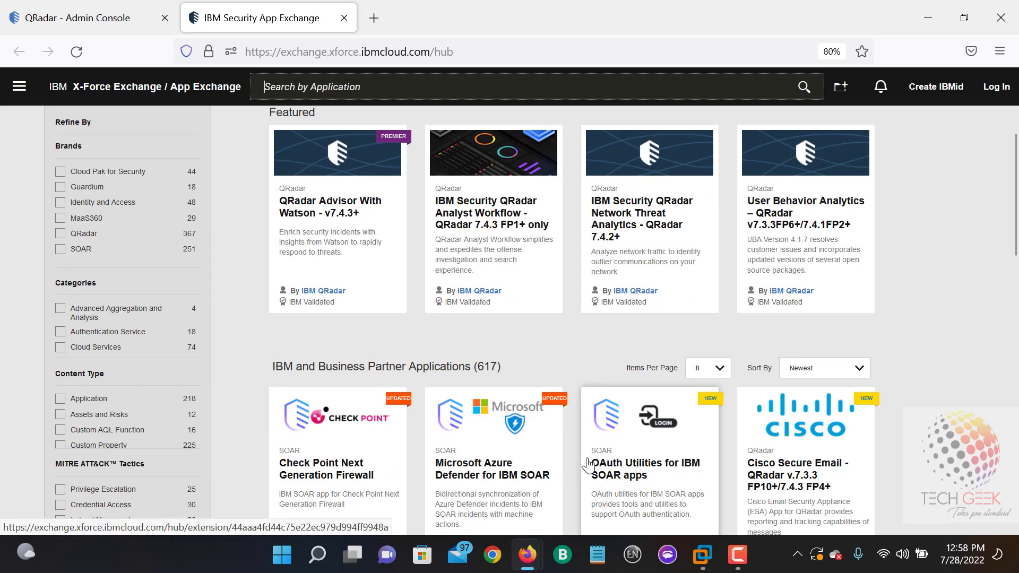
{"action": "scroll", "coordinate": [61, 202], "scroll_direction": "down", "scroll_amount": 3}
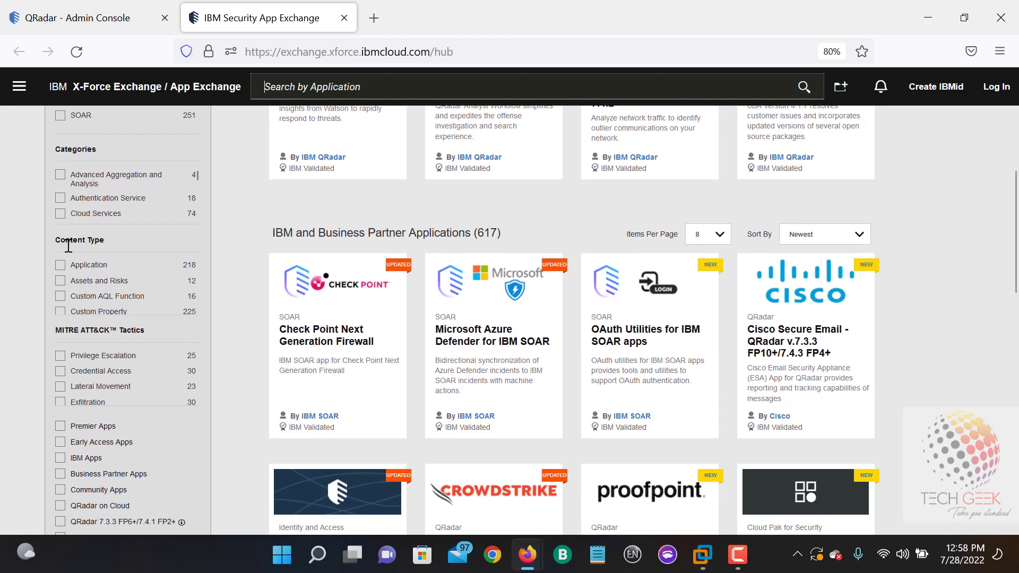
{"action": "scroll", "coordinate": [60, 265], "scroll_direction": "down", "scroll_amount": 2}
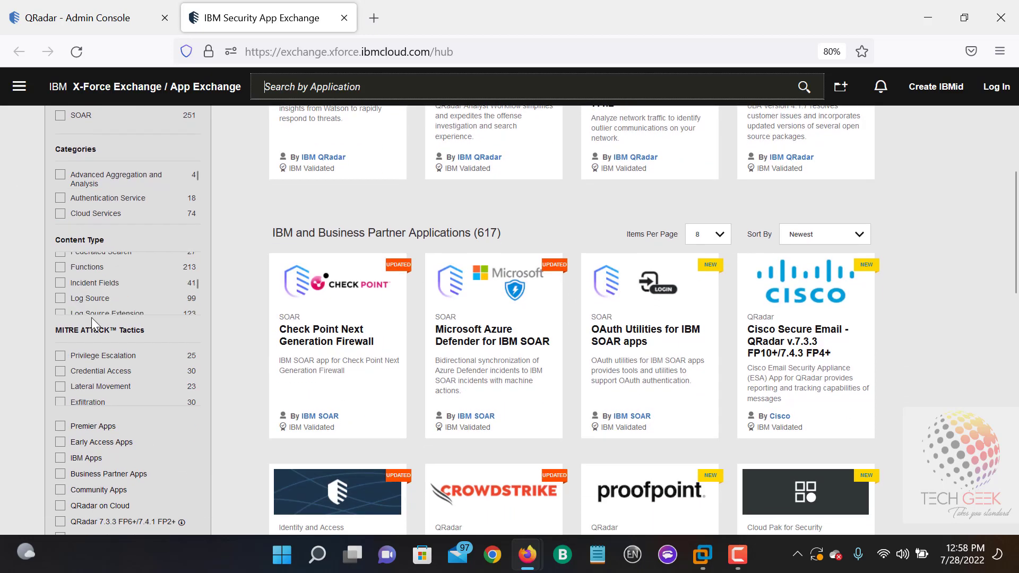
{"action": "left_click", "coordinate": [60, 489]}
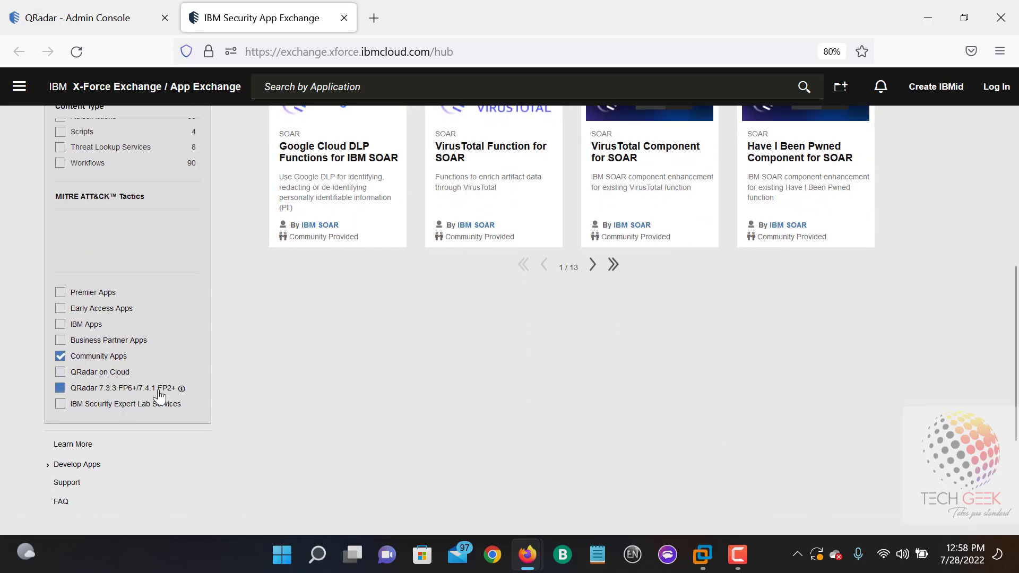
Step: Try narrowing the community applications further with the QRadar 7.3.3 FP6+/7.4.1 FP2+ filter
{"action": "scroll", "coordinate": [148, 382], "scroll_direction": "up", "scroll_amount": 3}
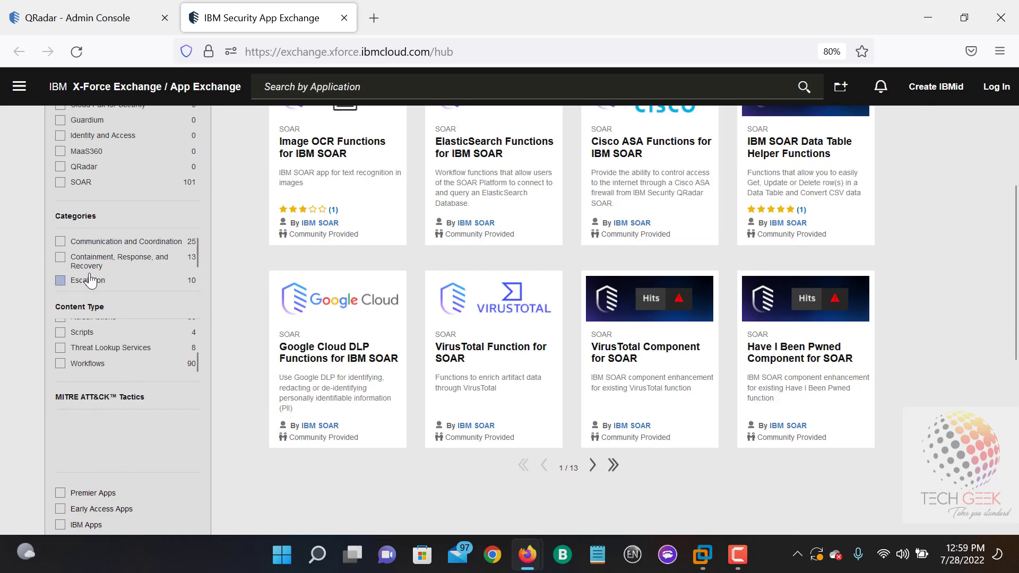
{"action": "scroll", "coordinate": [94, 319], "scroll_direction": "down", "scroll_amount": 4}
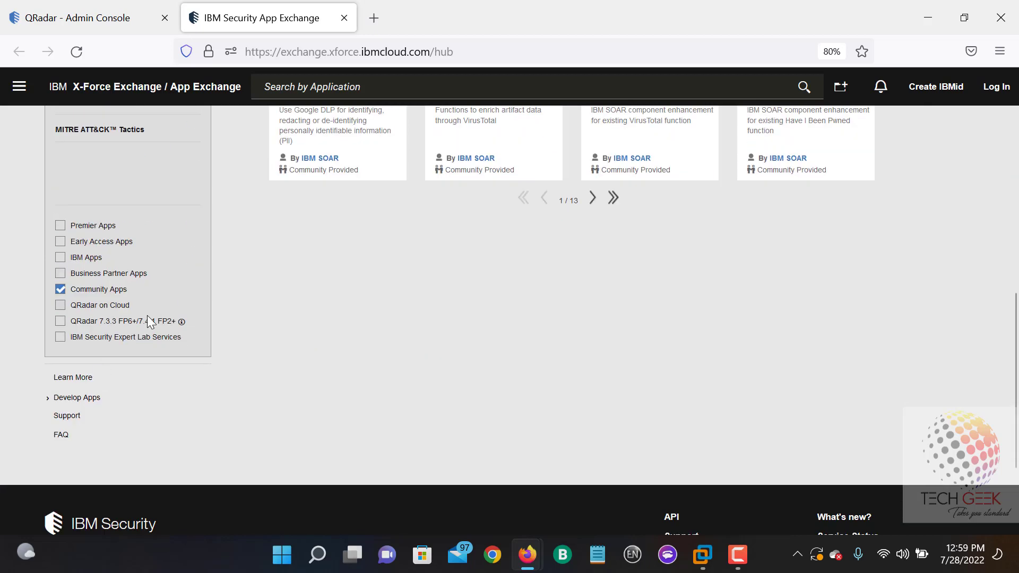
{"action": "left_click", "coordinate": [60, 322]}
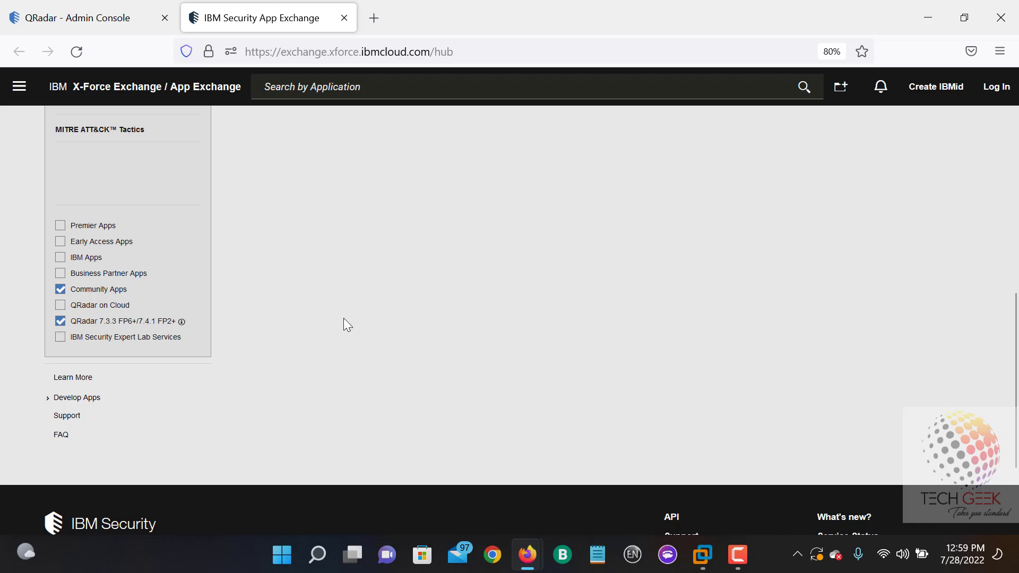
Step: Set the community listing to 128 items per page and browse through the listed SOAR applications
{"action": "scroll", "coordinate": [453, 313], "scroll_direction": "up", "scroll_amount": 4}
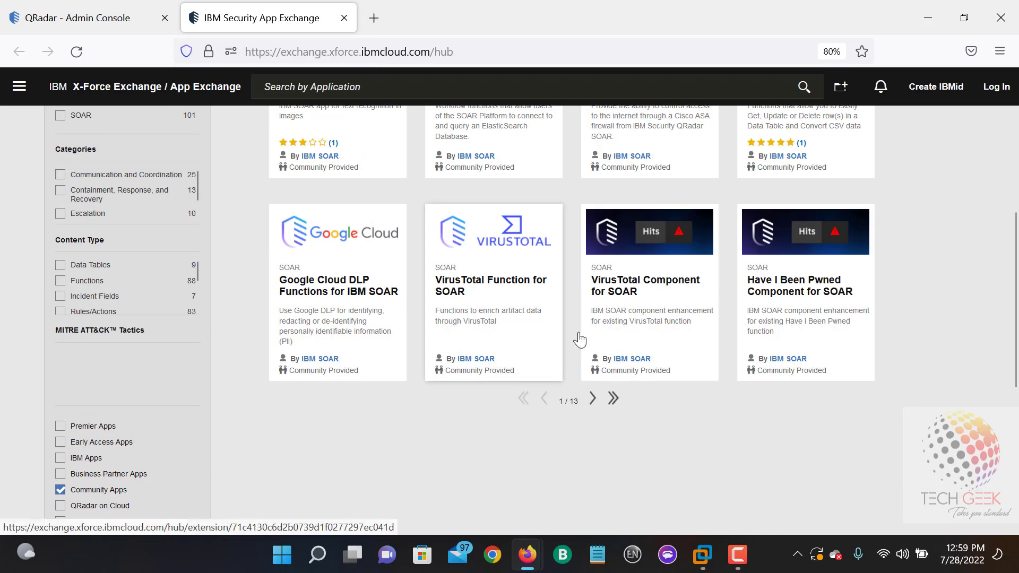
{"action": "scroll", "coordinate": [580, 339], "scroll_direction": "up", "scroll_amount": 7}
{"action": "scroll", "coordinate": [466, 292], "scroll_direction": "down", "scroll_amount": 3}
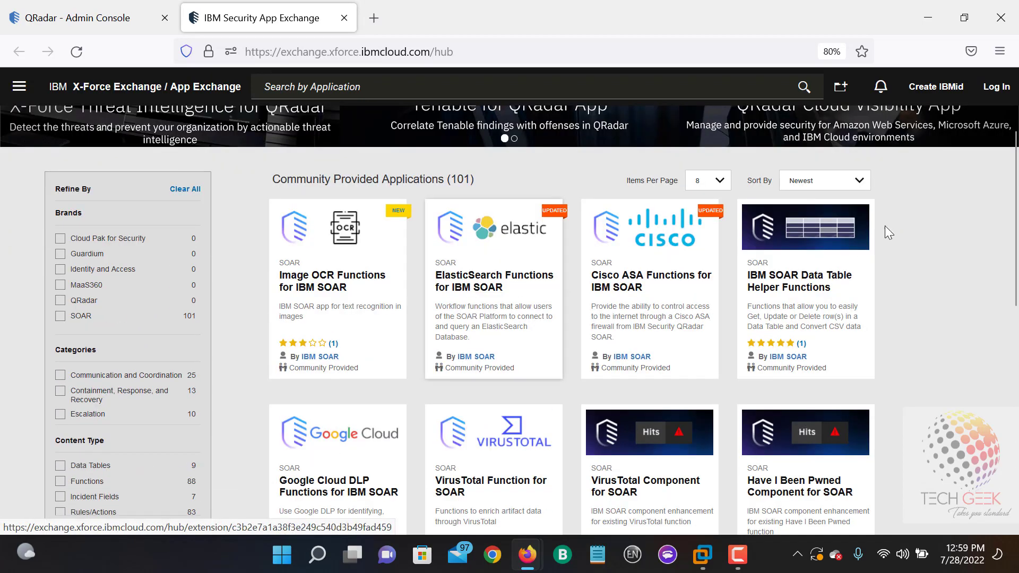
{"action": "left_click", "coordinate": [720, 181]}
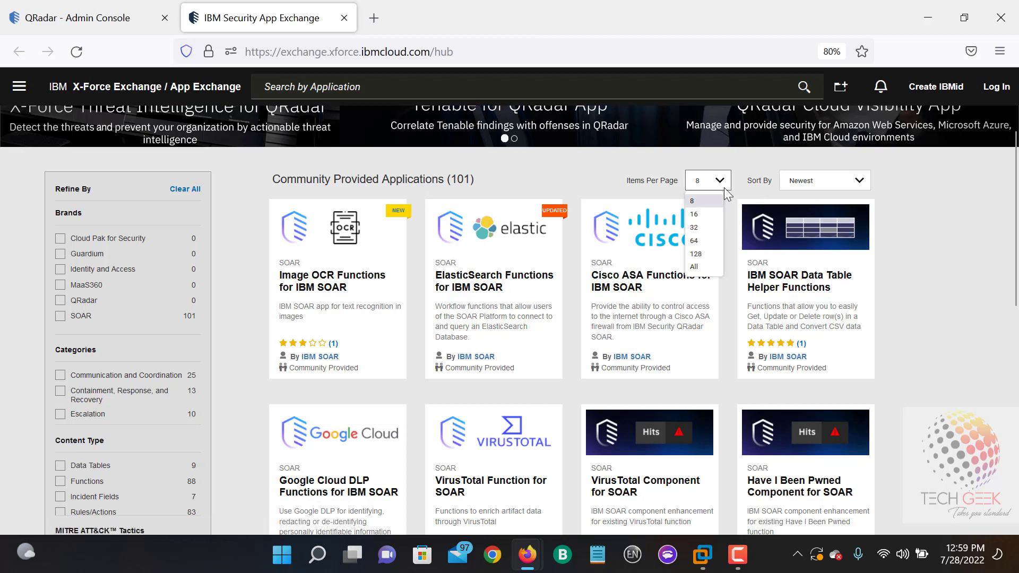
{"action": "left_click", "coordinate": [706, 253]}
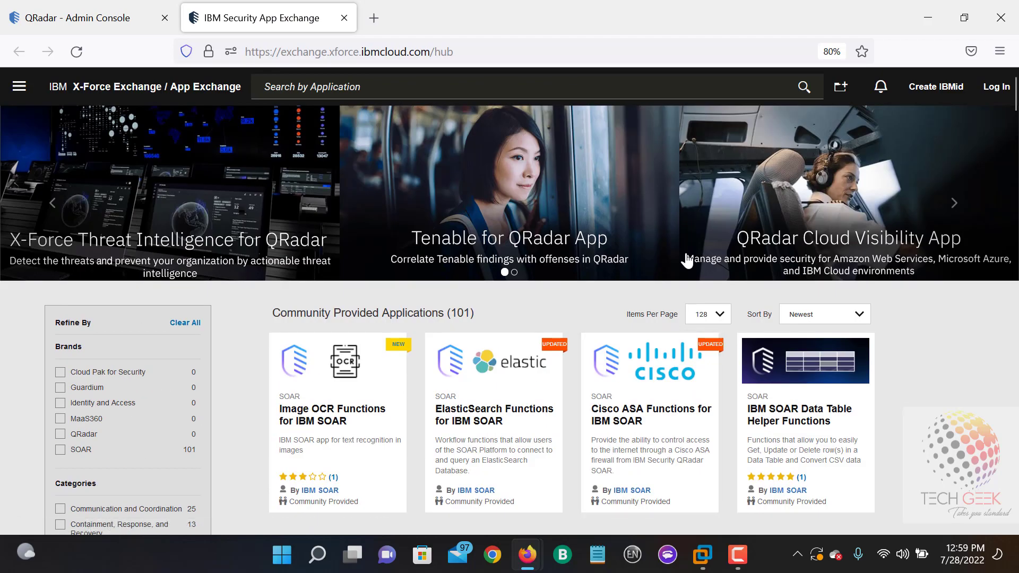
{"action": "scroll", "coordinate": [688, 260], "scroll_direction": "down", "scroll_amount": 8}
{"action": "scroll", "coordinate": [687, 260], "scroll_direction": "down", "scroll_amount": 12}
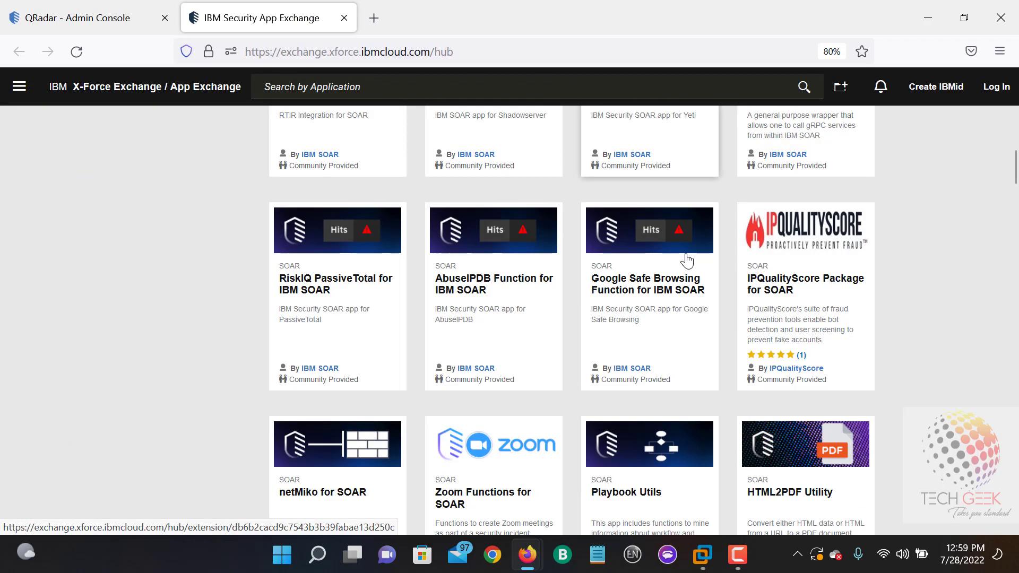
{"action": "scroll", "coordinate": [686, 258], "scroll_direction": "down", "scroll_amount": 3}
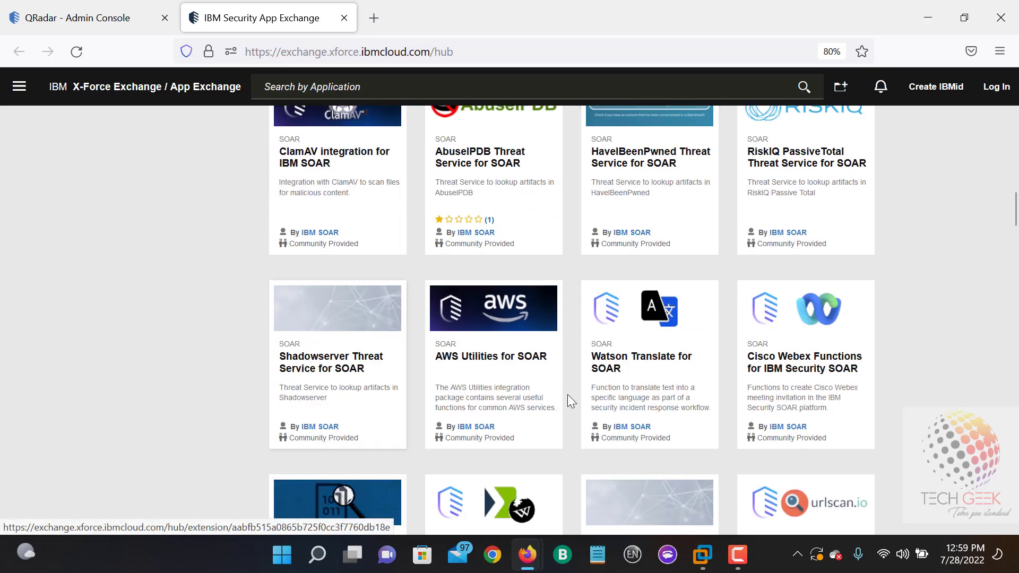
{"action": "scroll", "coordinate": [743, 432], "scroll_direction": "down", "scroll_amount": 3}
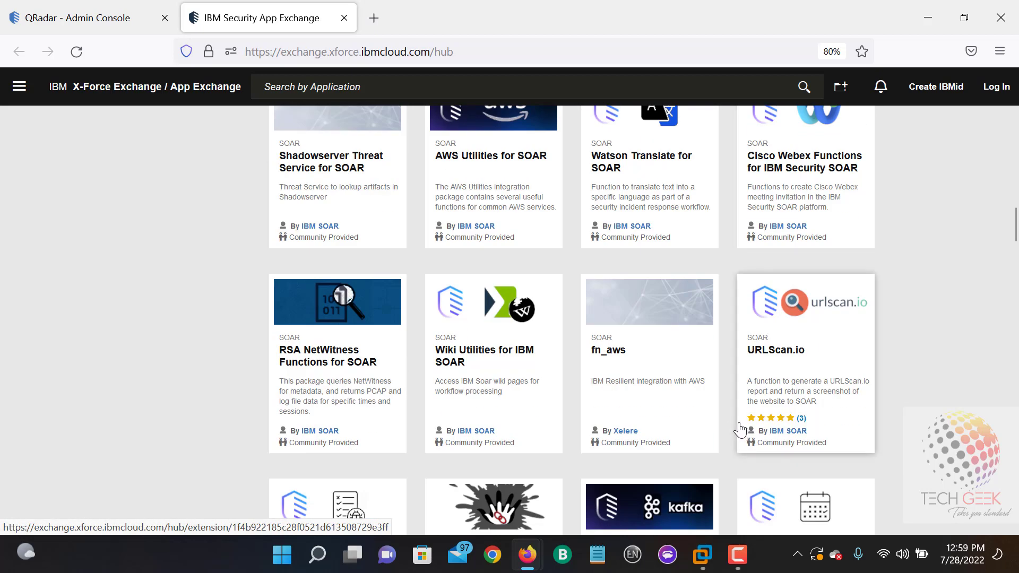
{"action": "scroll", "coordinate": [739, 427], "scroll_direction": "down", "scroll_amount": 3}
{"action": "scroll", "coordinate": [732, 425], "scroll_direction": "down", "scroll_amount": 1}
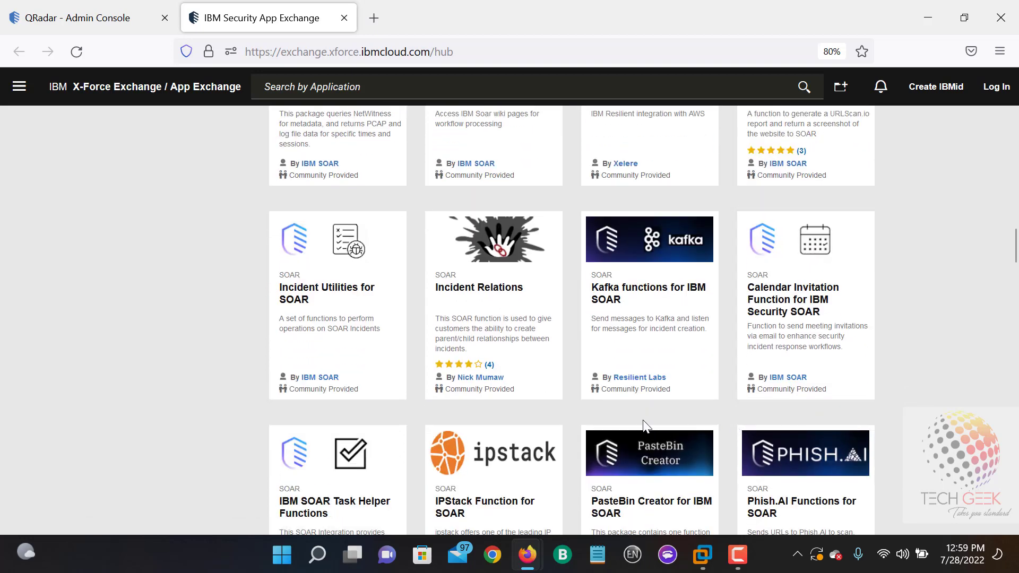
Step: Open the Incident Utilities for SOAR application, return to the home page and open another listed application
{"action": "left_click", "coordinate": [366, 308]}
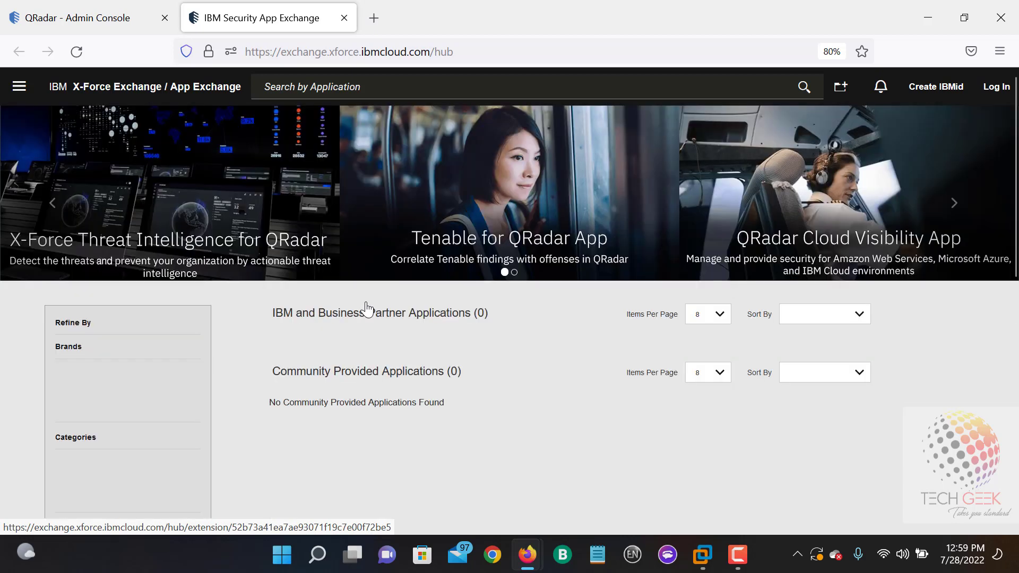
{"action": "scroll", "coordinate": [381, 304], "scroll_direction": "down", "scroll_amount": 5}
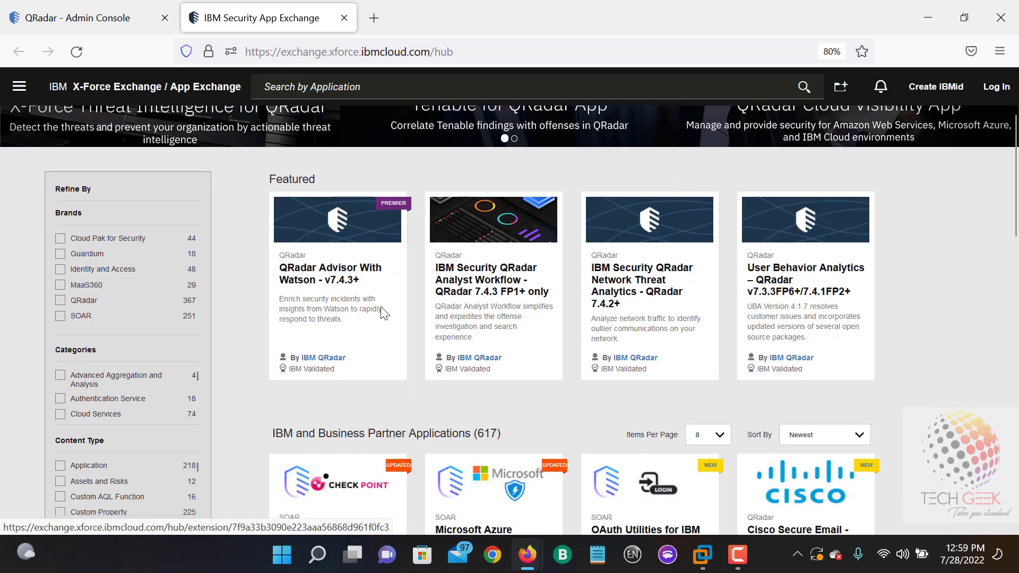
{"action": "scroll", "coordinate": [380, 314], "scroll_direction": "down", "scroll_amount": 5}
{"action": "left_click", "coordinate": [545, 312]}
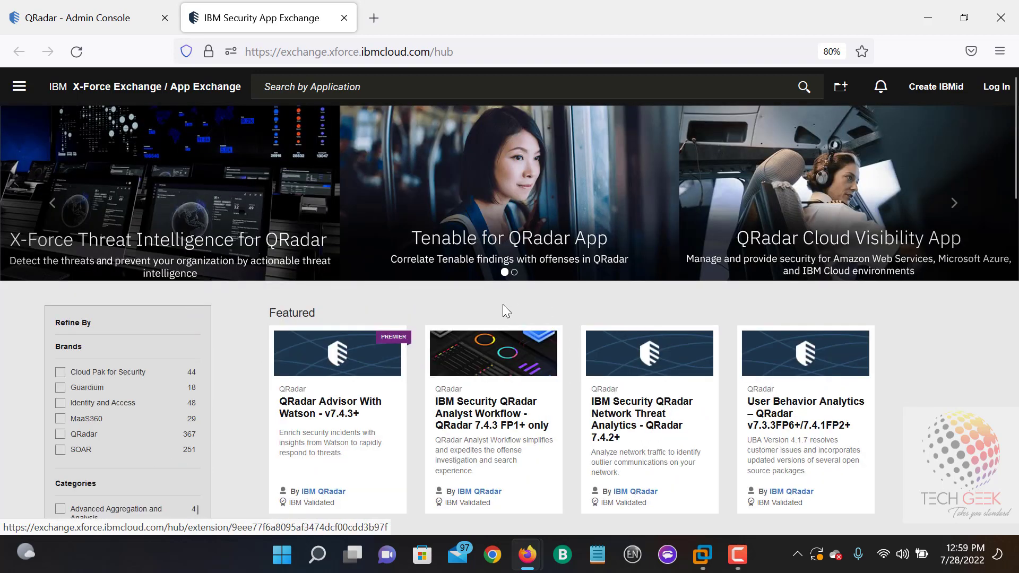
Step: Browse the home page listings again and open the featured IBM Security QRadar Analyst Workflow application
{"action": "scroll", "coordinate": [759, 385], "scroll_direction": "down", "scroll_amount": 5}
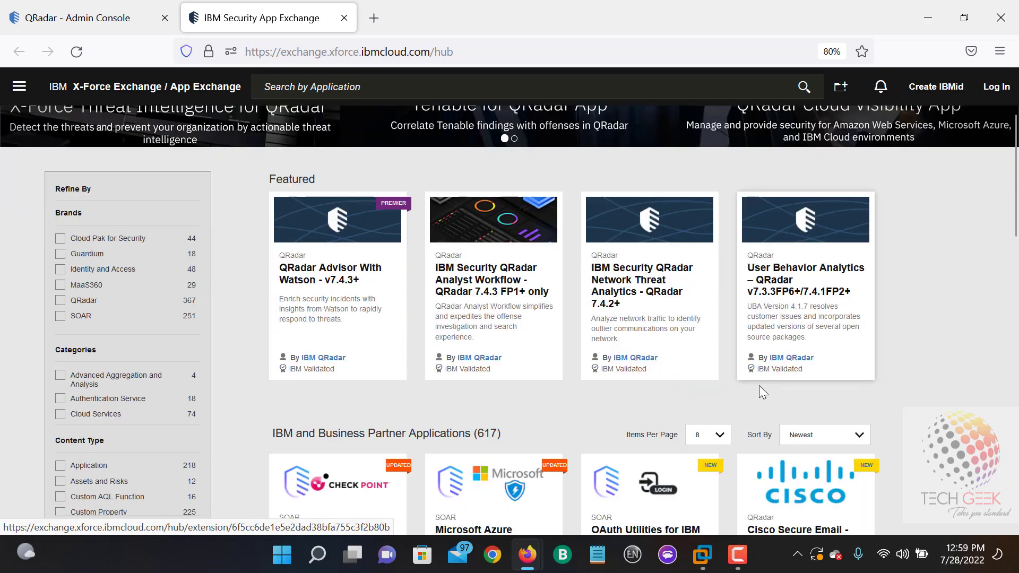
{"action": "scroll", "coordinate": [759, 385], "scroll_direction": "down", "scroll_amount": 1}
{"action": "scroll", "coordinate": [759, 386], "scroll_direction": "up", "scroll_amount": 1}
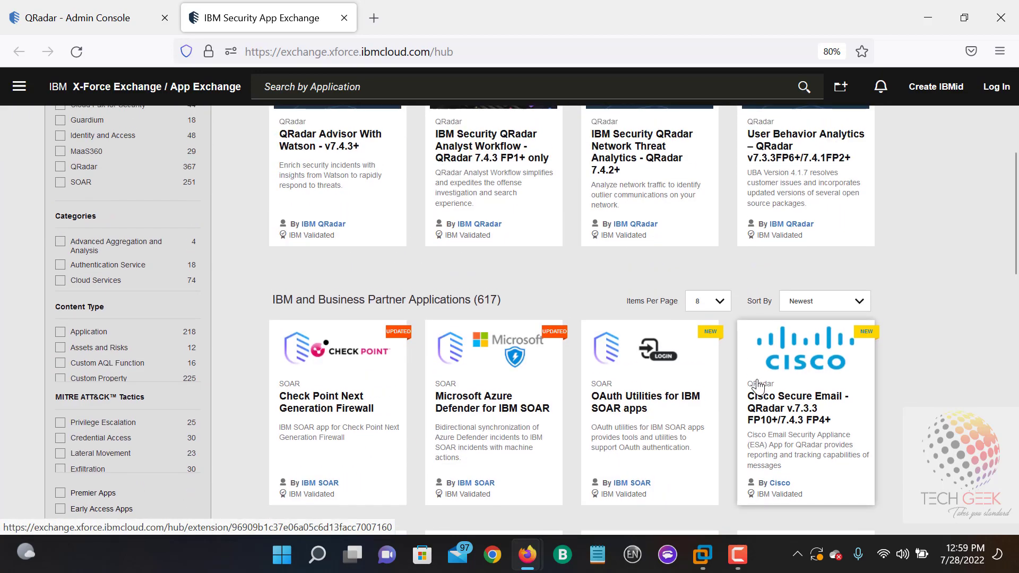
{"action": "scroll", "coordinate": [722, 378], "scroll_direction": "up", "scroll_amount": 1}
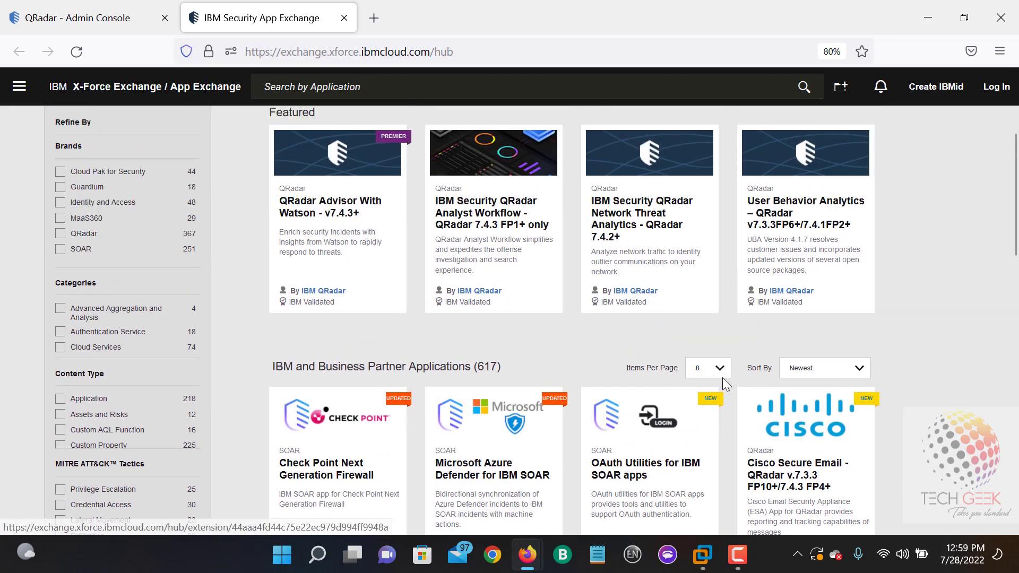
{"action": "left_click", "coordinate": [534, 245]}
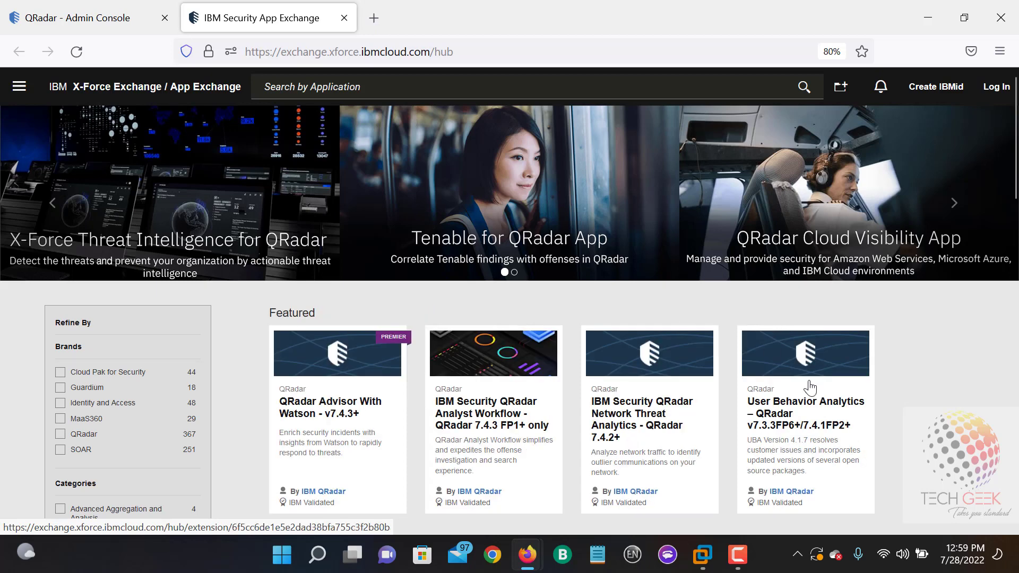
Step: Try to open the featured User Behavior Analytics application from the App Exchange home page
{"action": "left_click", "coordinate": [830, 410]}
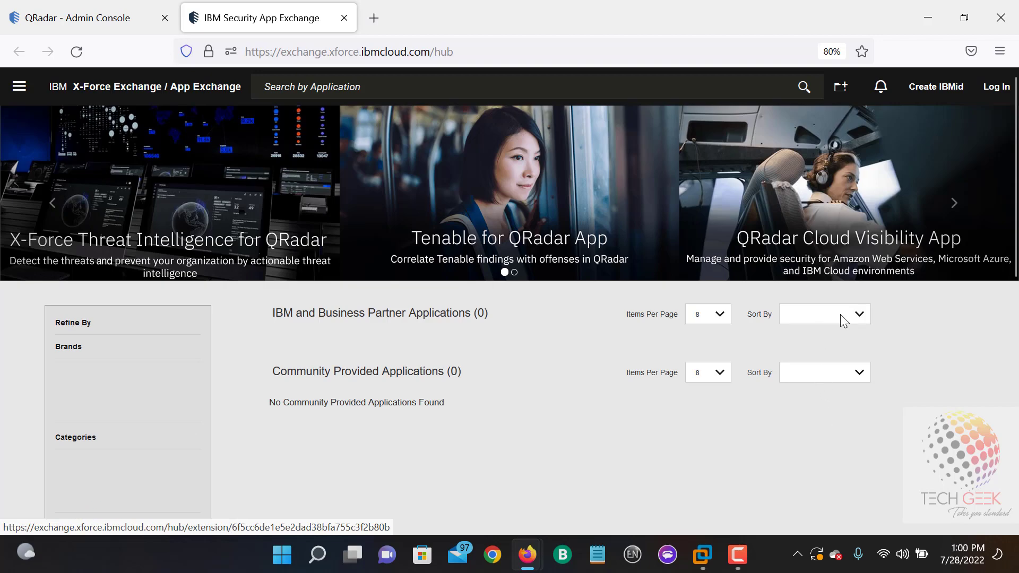
{"action": "left_click", "coordinate": [839, 315]}
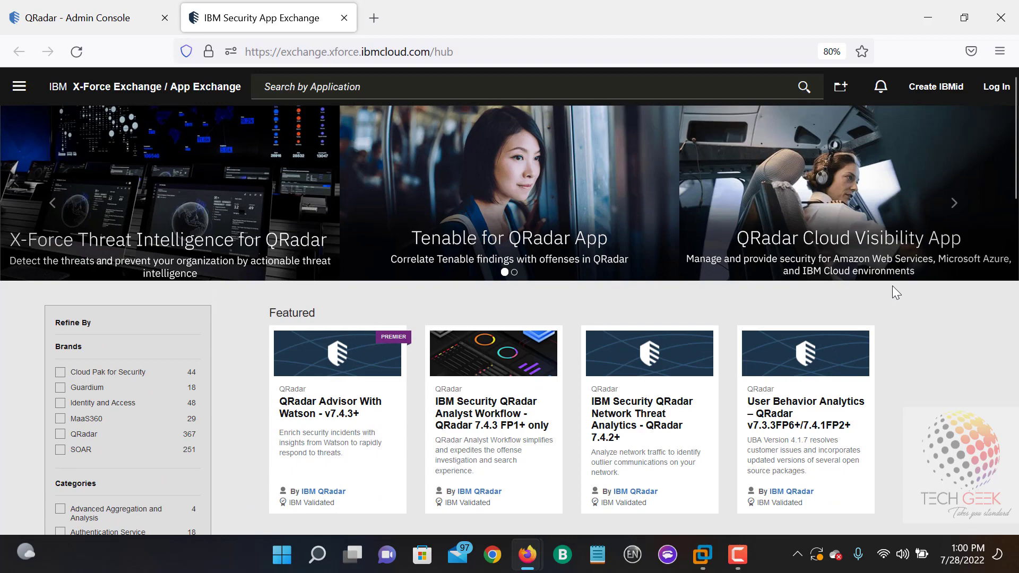
Step: Clear the Community Apps filter and sort the IBM and Business Partner applications by Most Downloaded
{"action": "scroll", "coordinate": [893, 285], "scroll_direction": "down", "scroll_amount": 6}
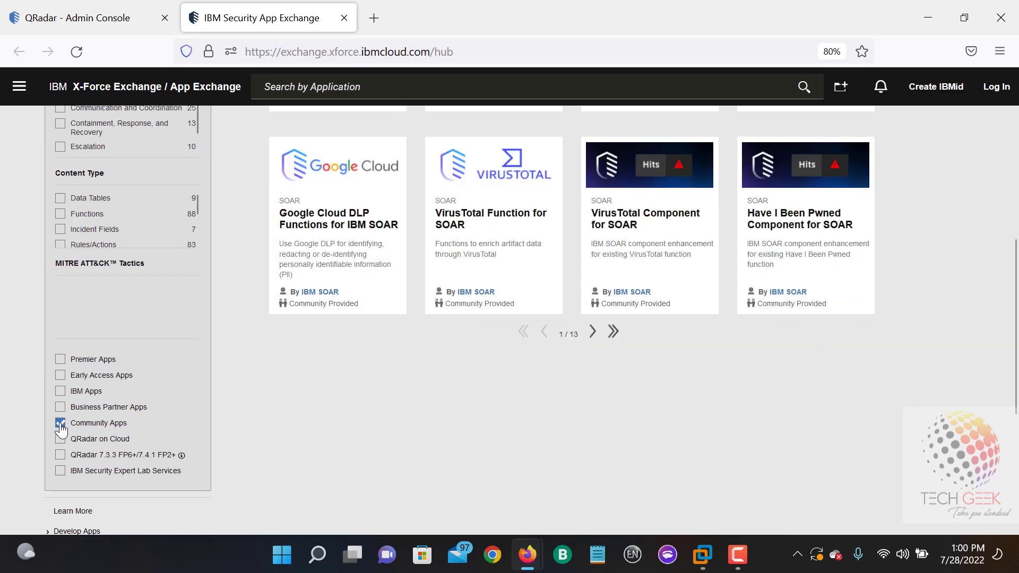
{"action": "left_click", "coordinate": [60, 425]}
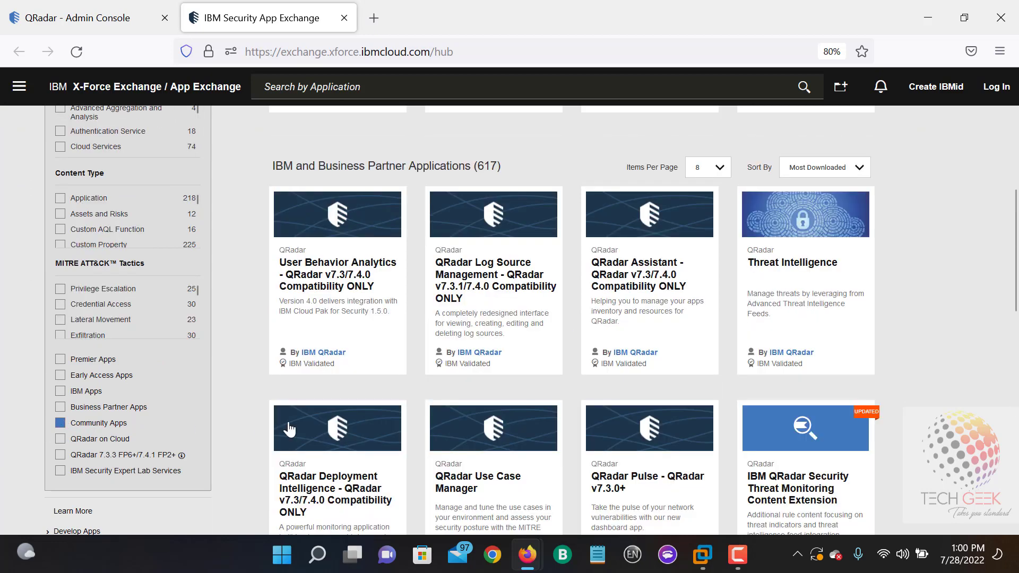
{"action": "left_click", "coordinate": [803, 182]}
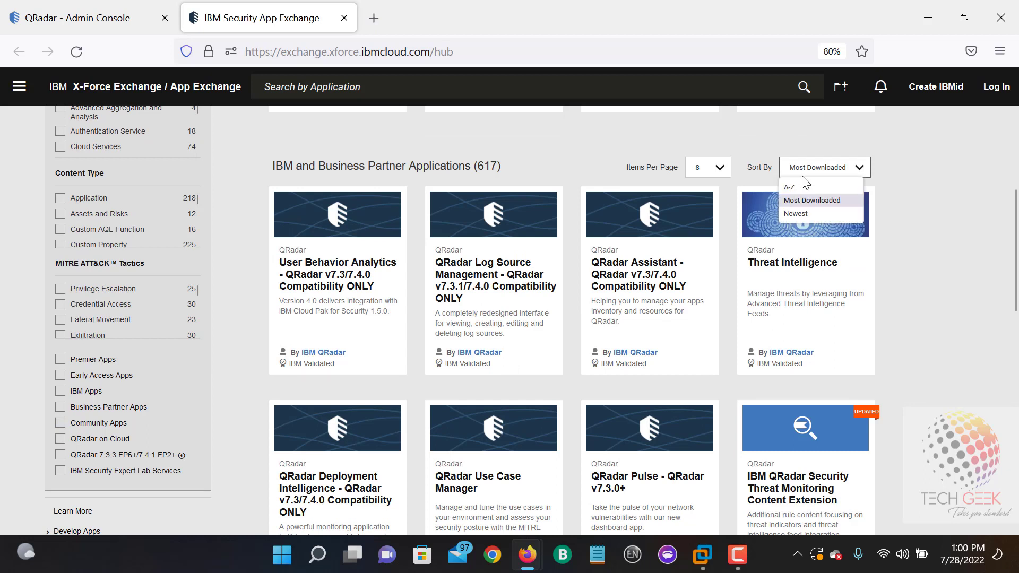
{"action": "left_click", "coordinate": [801, 199]}
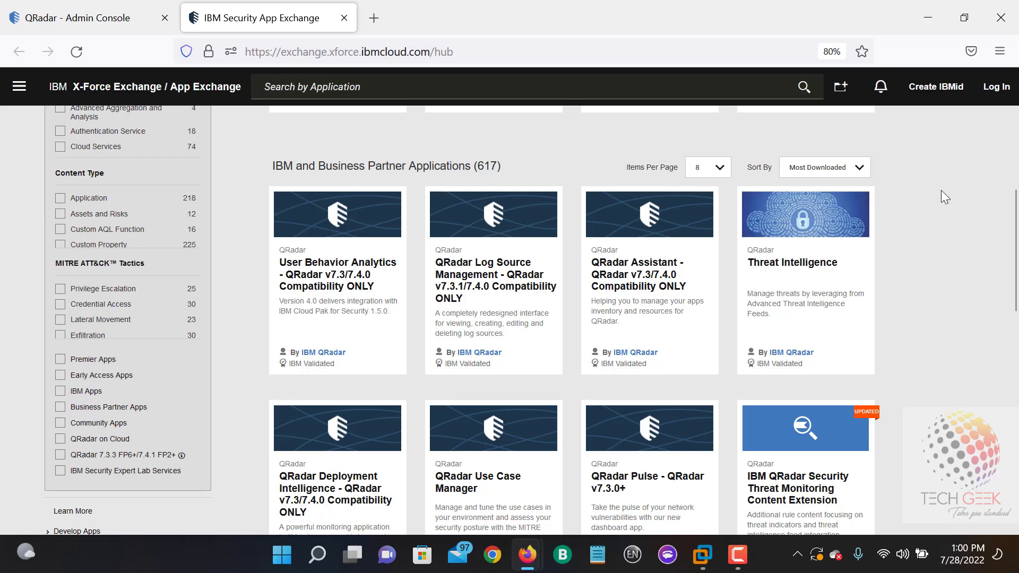
Step: Browse back up to the Featured applications and select User Behavior Analytics for QRadar v7.3.3FP6+/7.4.1FP2+ again
{"action": "scroll", "coordinate": [941, 191], "scroll_direction": "up", "scroll_amount": 9}
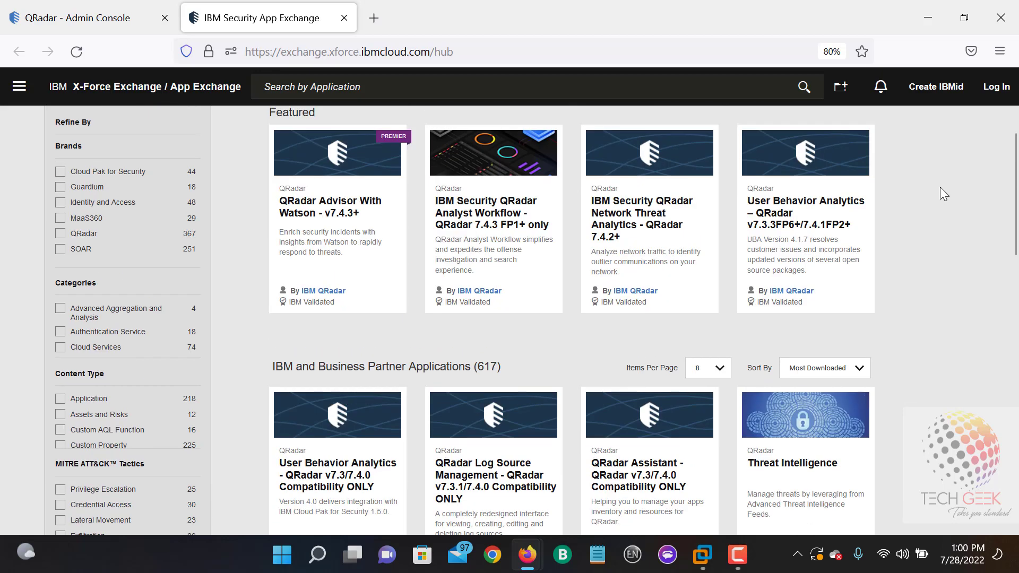
{"action": "scroll", "coordinate": [941, 188], "scroll_direction": "down", "scroll_amount": 3}
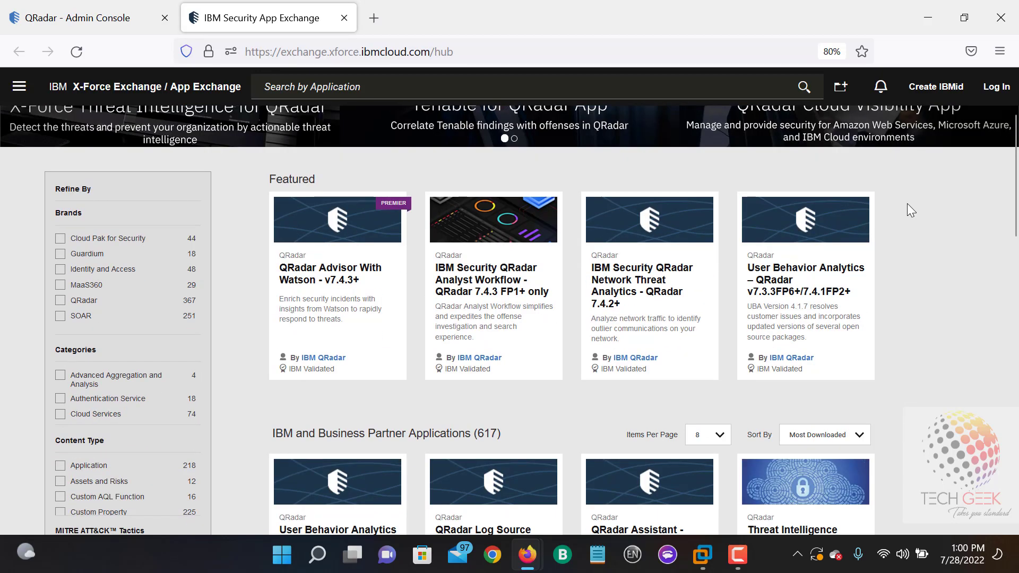
{"action": "left_click", "coordinate": [818, 232]}
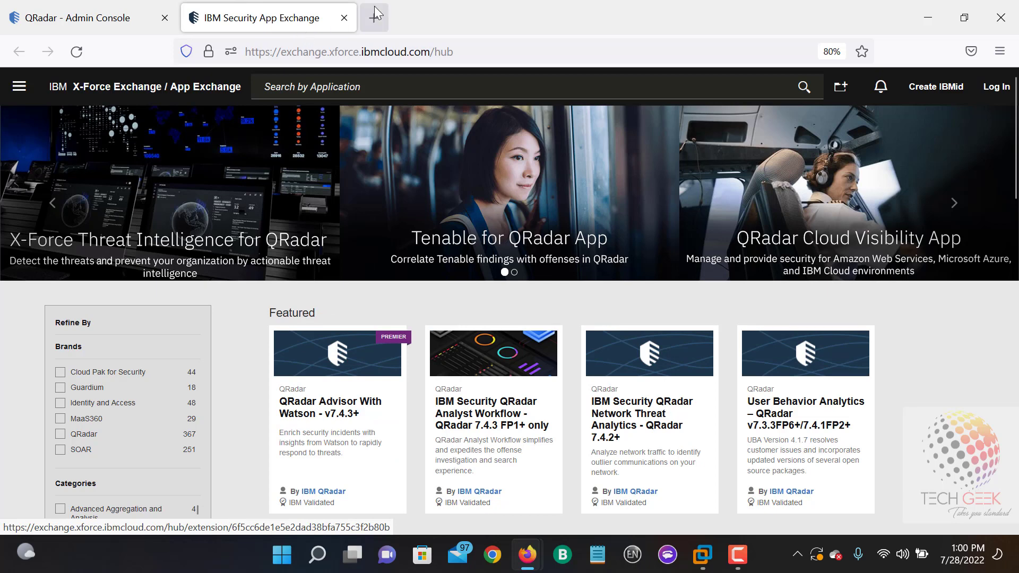
Step: Close the App Exchange page and the mail window, and switch to Google Chrome under the Tech profile with the blue T avatar
{"action": "left_click", "coordinate": [345, 21]}
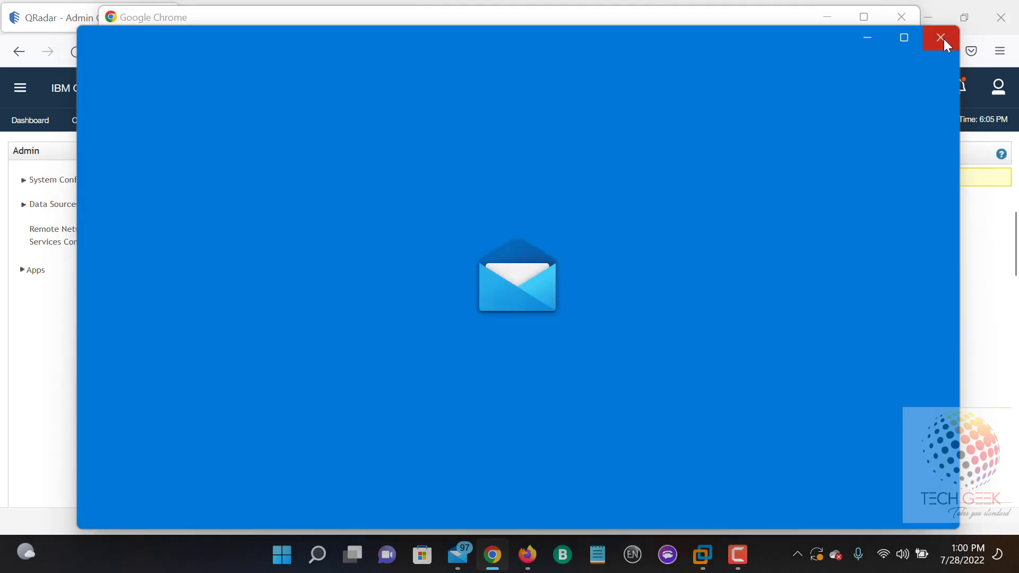
{"action": "left_click", "coordinate": [943, 38]}
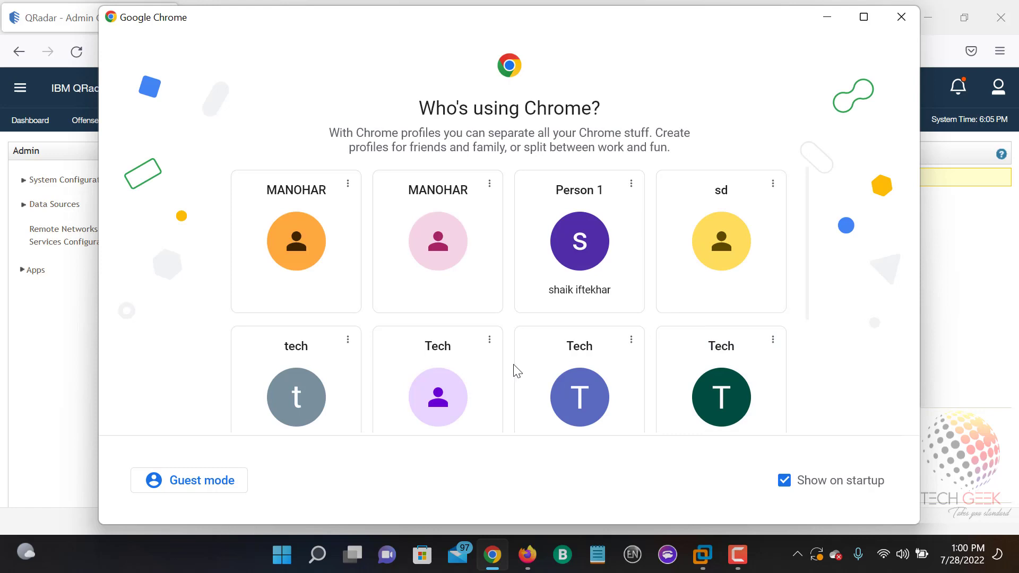
{"action": "double_click", "coordinate": [578, 358]}
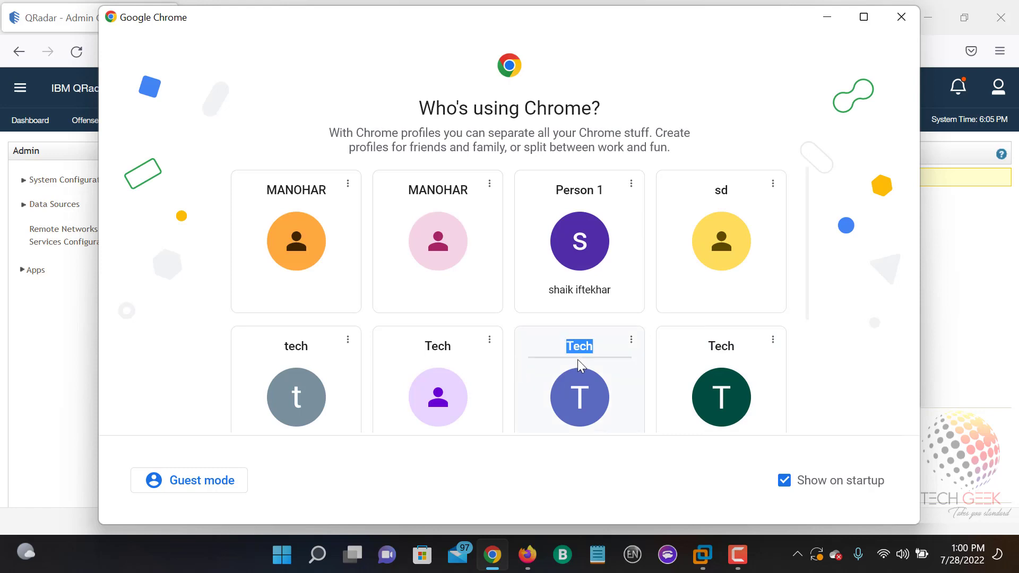
{"action": "left_click", "coordinate": [586, 405]}
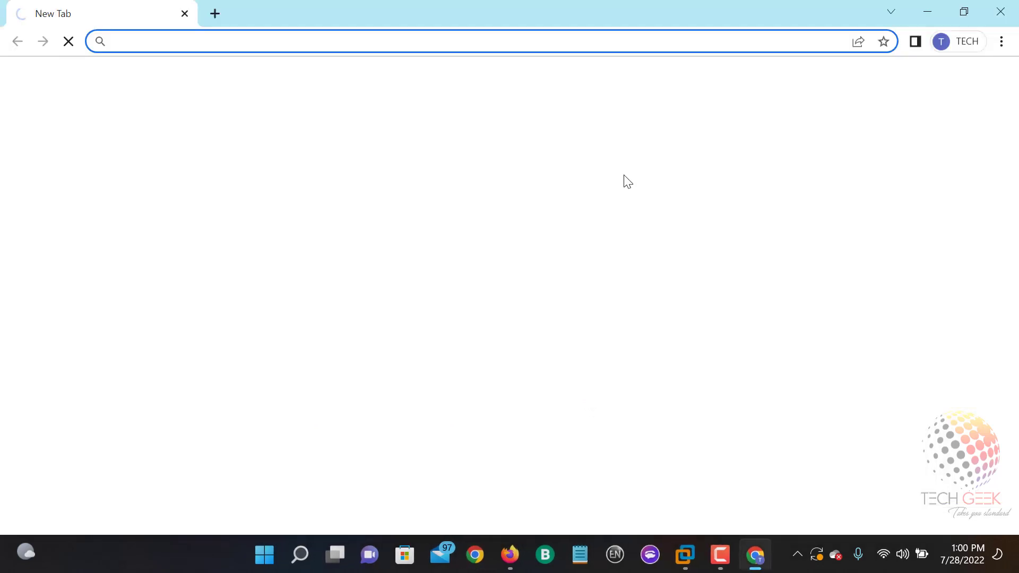
Step: Go to google.com and search for "ibm xforce app exchange"
{"action": "left_click", "coordinate": [514, 38]}
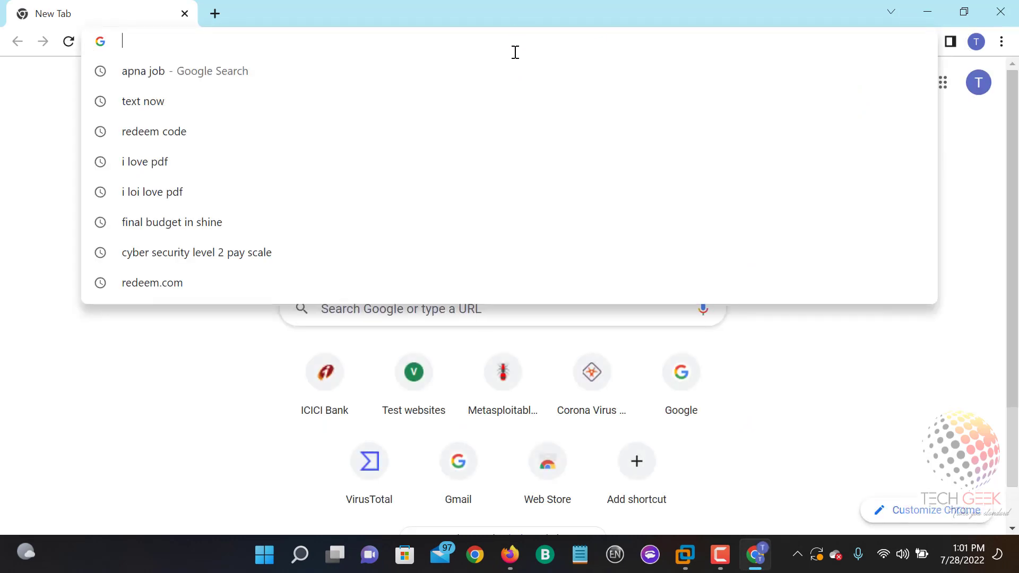
{"action": "type", "text": "google"}
{"action": "key", "text": "BackSpace"}
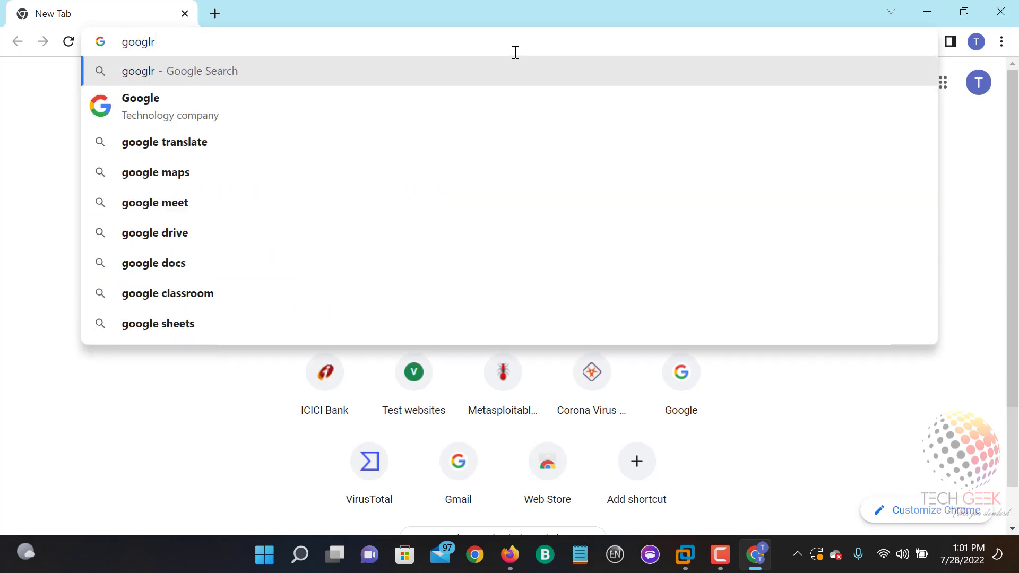
{"action": "type", "text": "e.com"}
{"action": "key", "text": "Return"}
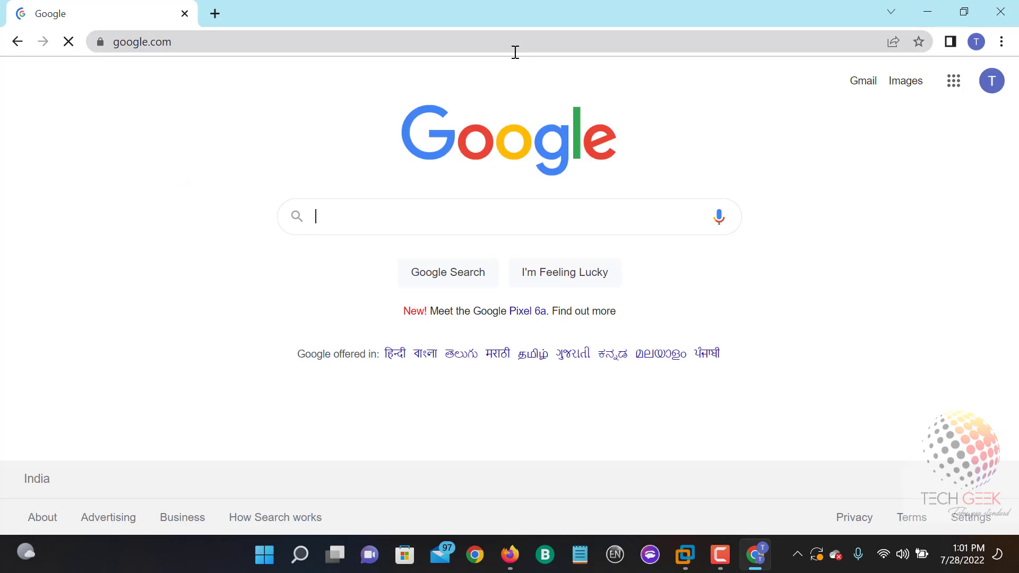
{"action": "type", "text": "ibm"}
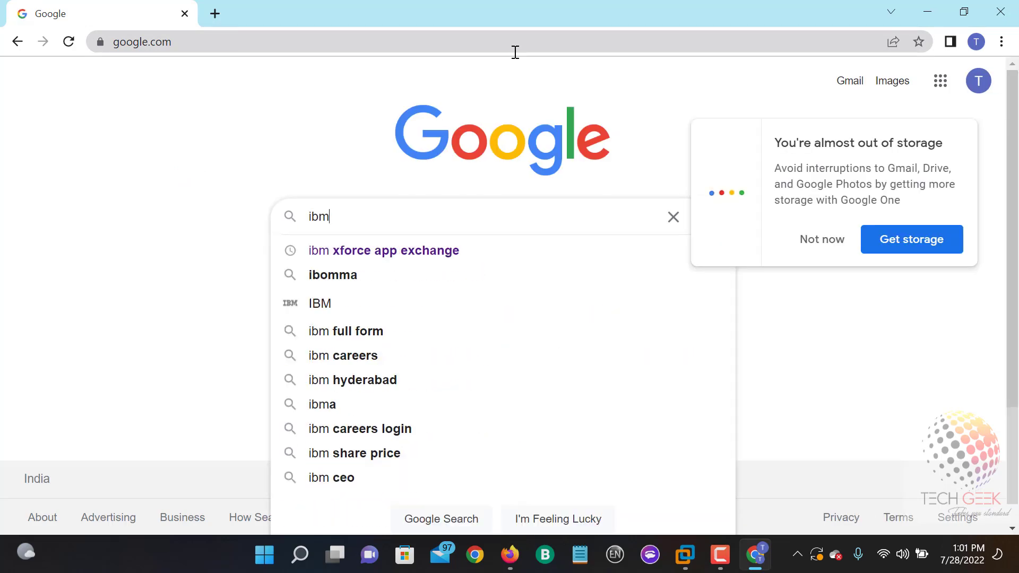
{"action": "key", "text": "Down"}
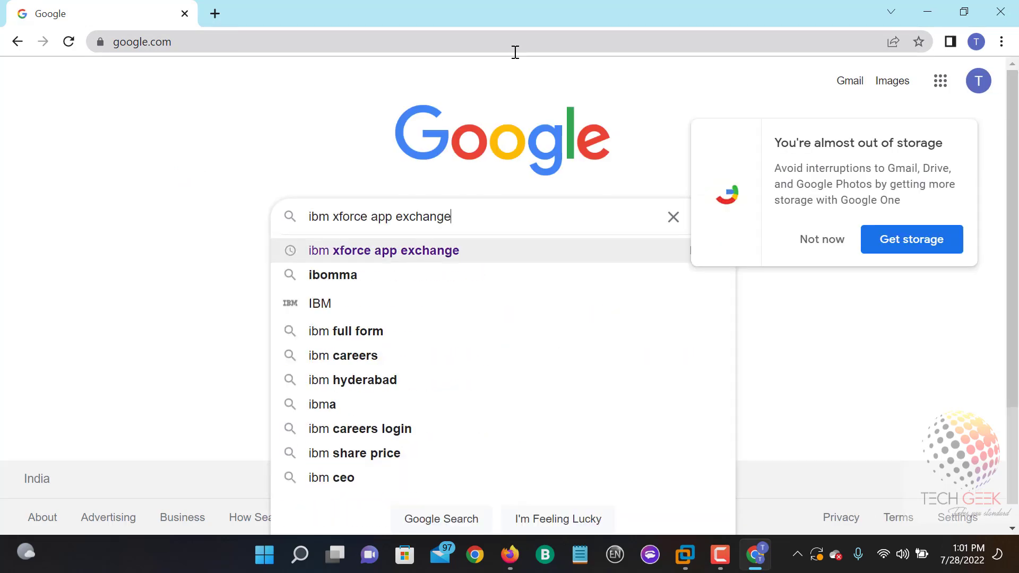
{"action": "key", "text": "Return"}
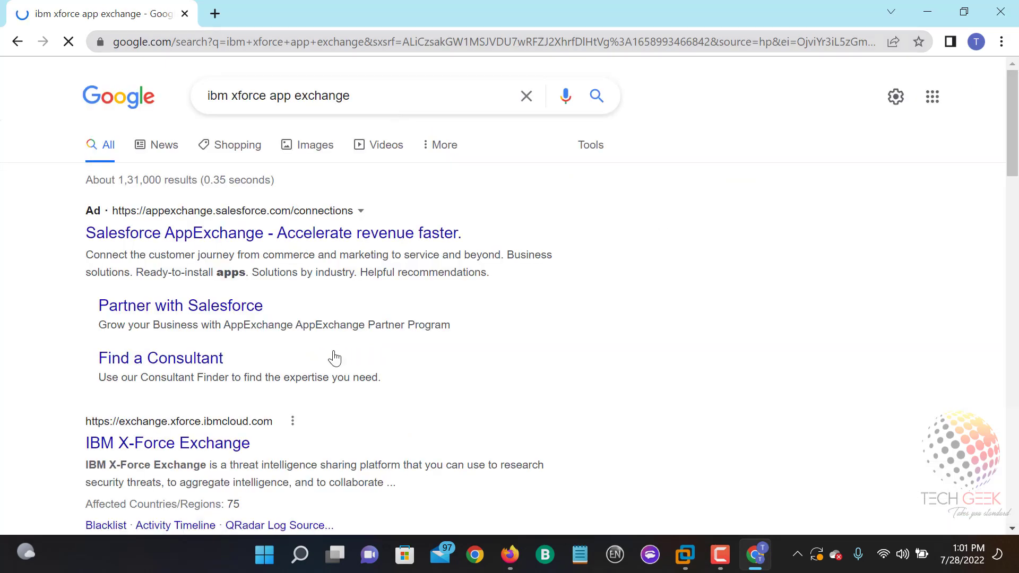
Step: Look through the search results and open the IBM X-Force Exchange site
{"action": "scroll", "coordinate": [296, 391], "scroll_direction": "down", "scroll_amount": 6}
{"action": "scroll", "coordinate": [282, 365], "scroll_direction": "down", "scroll_amount": 2}
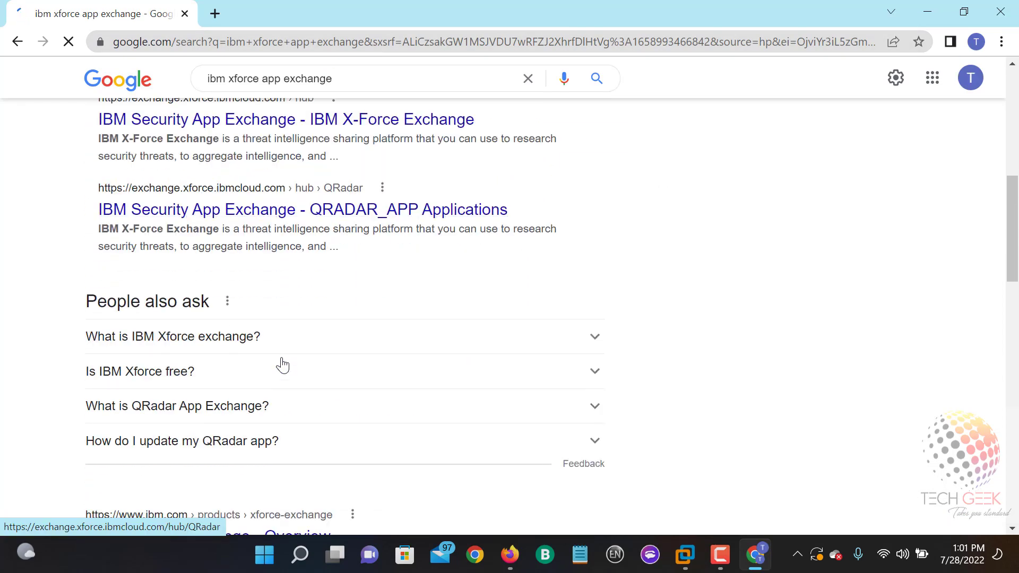
{"action": "scroll", "coordinate": [276, 358], "scroll_direction": "up", "scroll_amount": 5}
{"action": "left_click", "coordinate": [202, 284]}
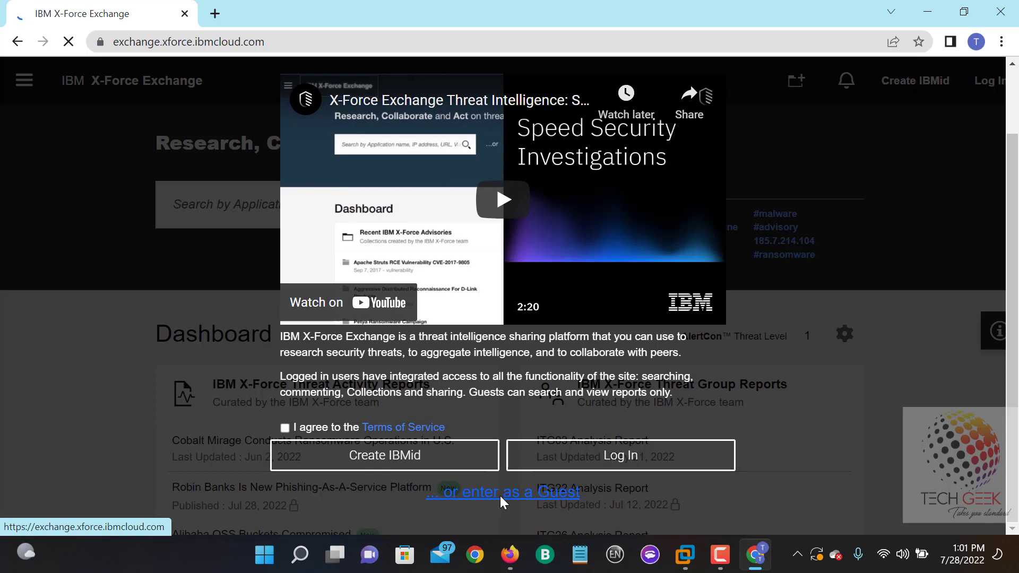
{"action": "left_click", "coordinate": [500, 494]}
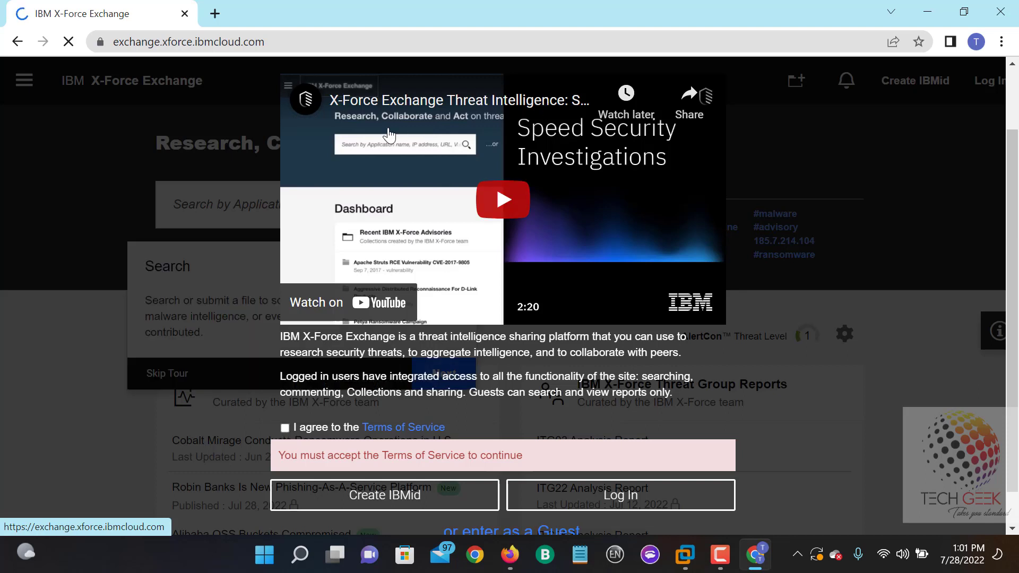
{"action": "left_click", "coordinate": [334, 96]}
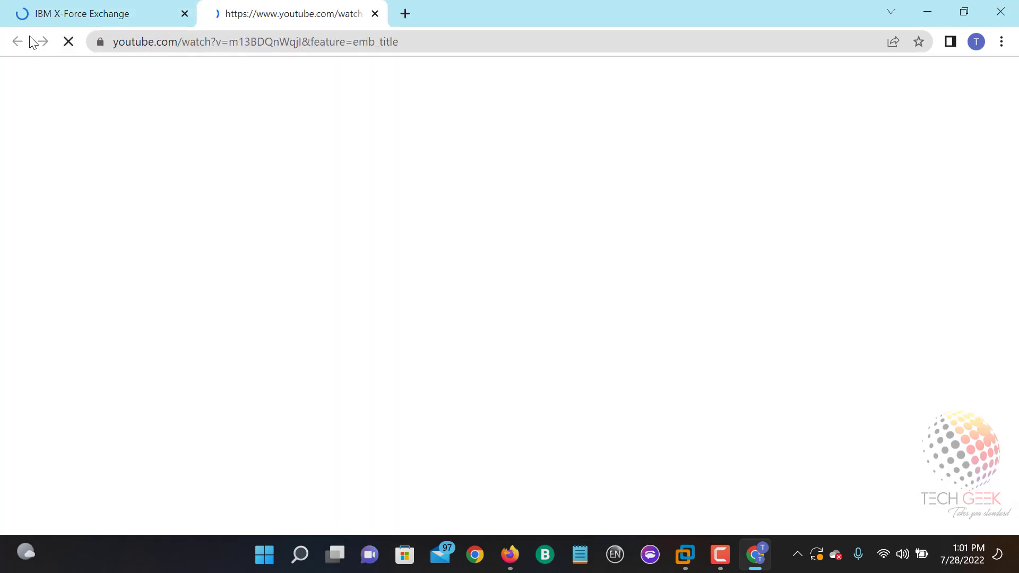
{"action": "left_click", "coordinate": [60, 19]}
{"action": "left_click", "coordinate": [375, 13]}
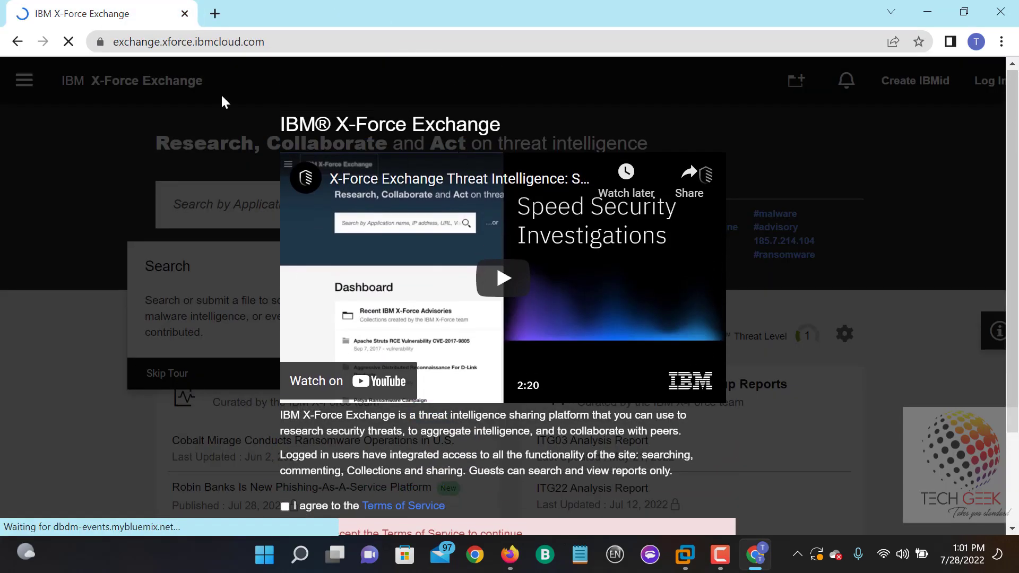
Step: Accept the Terms of Service, enter X-Force Exchange as a guest and skip the introductory tour
{"action": "scroll", "coordinate": [372, 249], "scroll_direction": "down", "scroll_amount": 2}
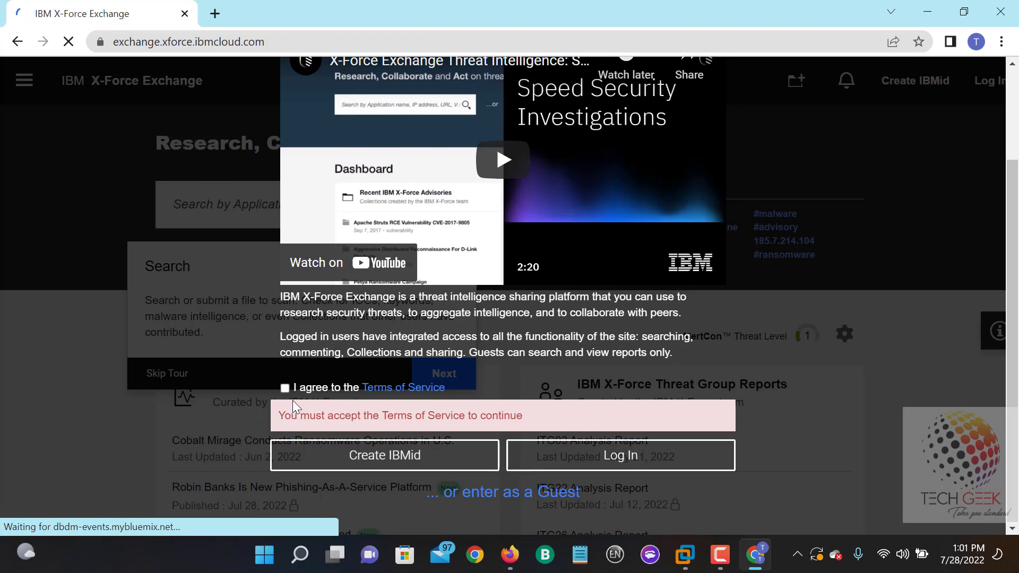
{"action": "double_click", "coordinate": [283, 390]}
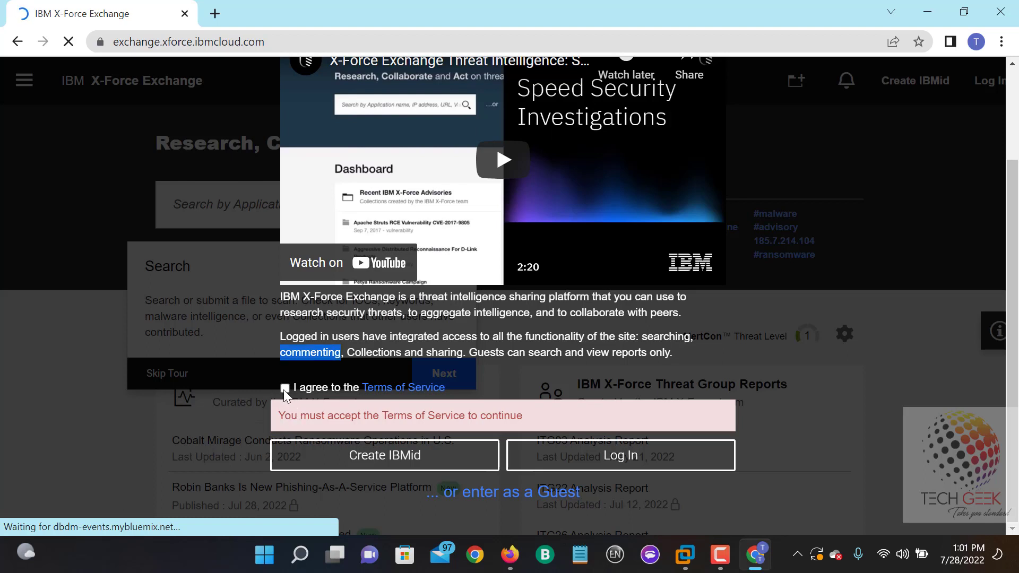
{"action": "left_click", "coordinate": [285, 388]}
{"action": "left_click", "coordinate": [520, 494]}
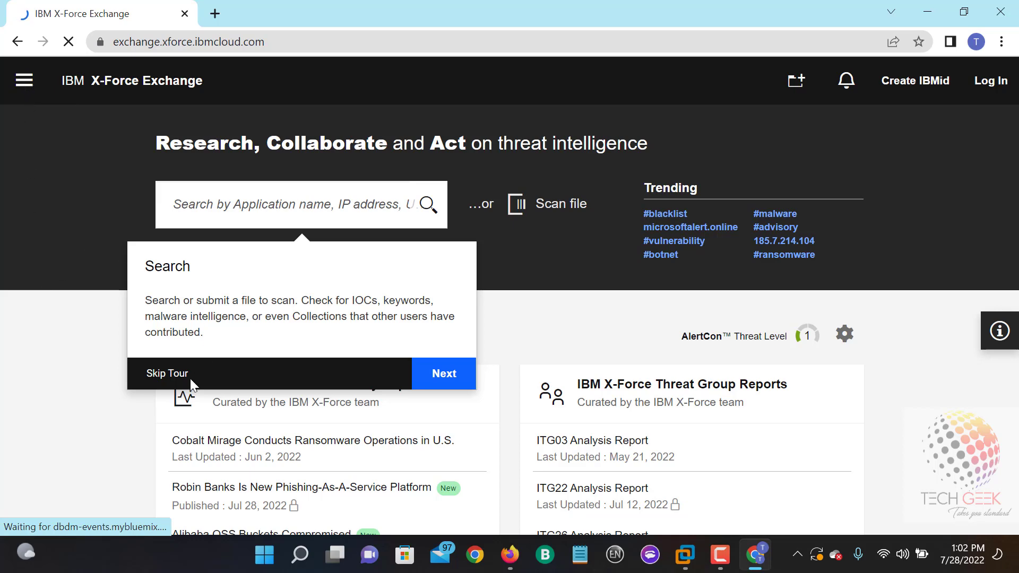
{"action": "left_click", "coordinate": [163, 374]}
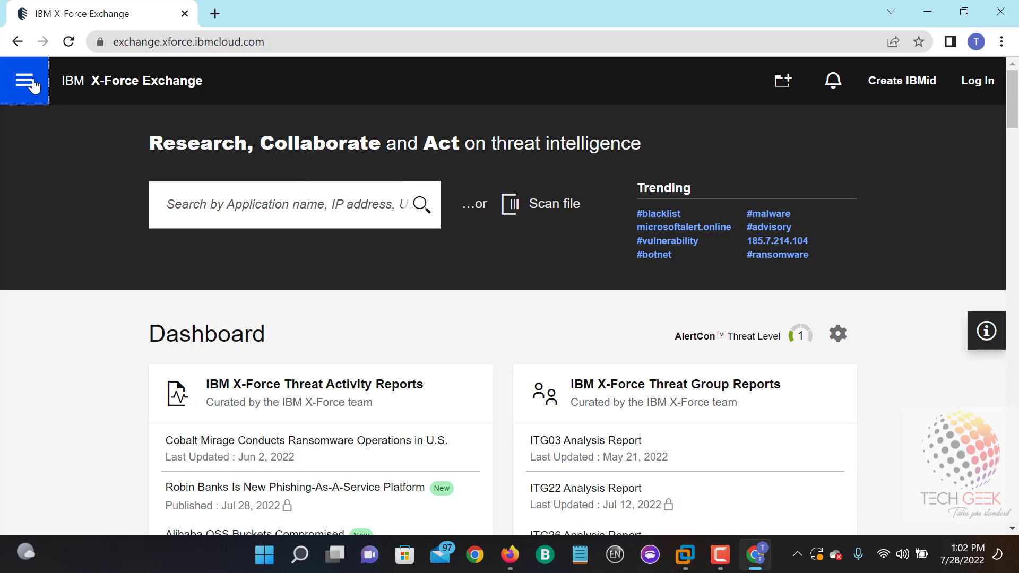
Step: Go to App Exchange from X-Force Exchange and search its applications for "pulse"
{"action": "left_click", "coordinate": [32, 84]}
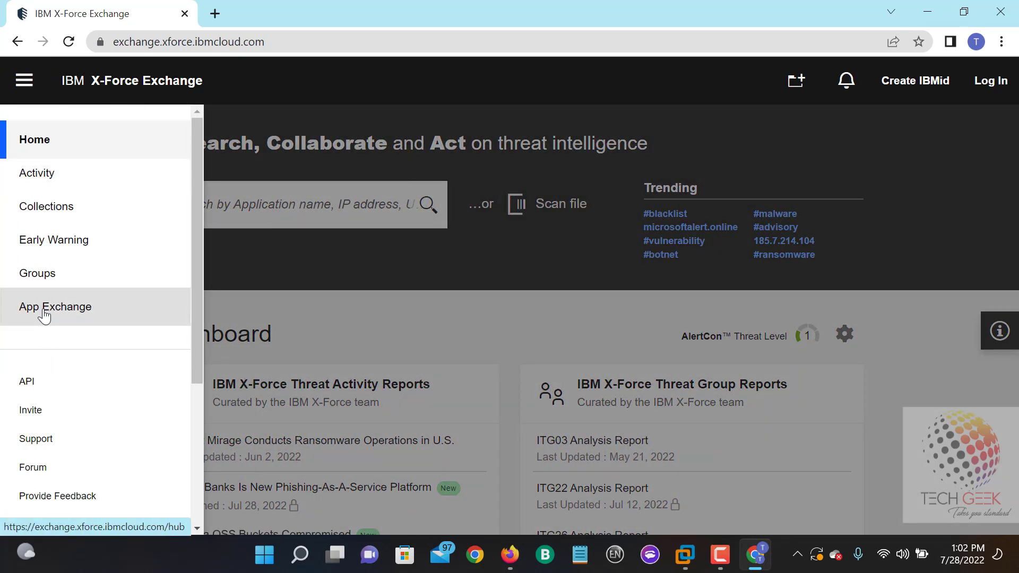
{"action": "left_click", "coordinate": [44, 315]}
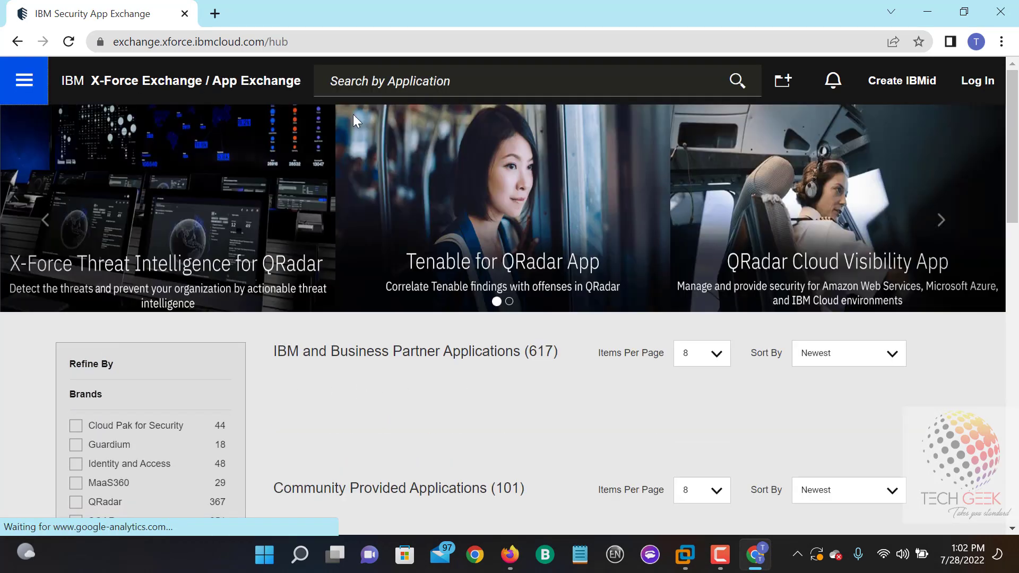
{"action": "left_click", "coordinate": [389, 85]}
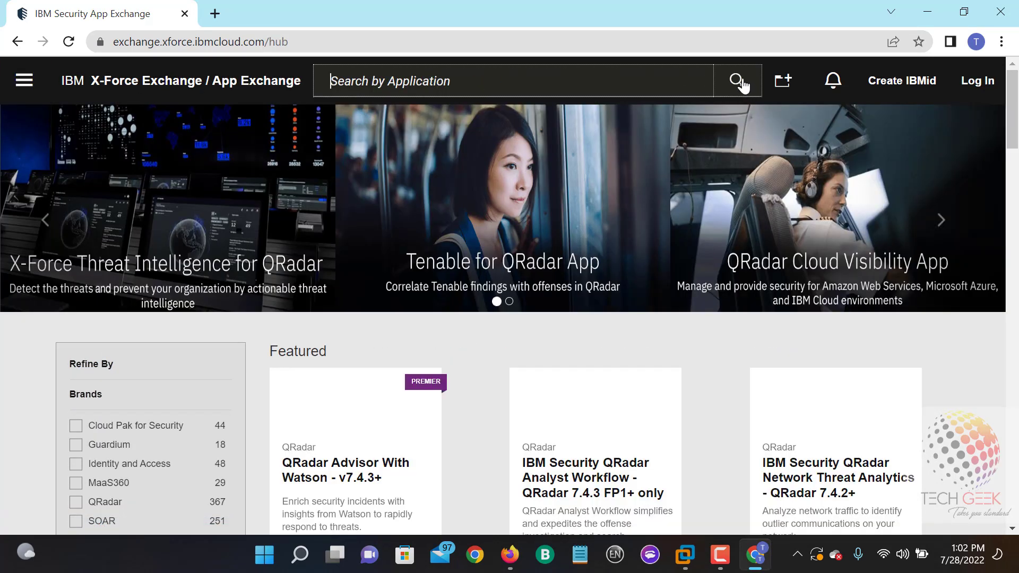
{"action": "type", "text": "pulse"}
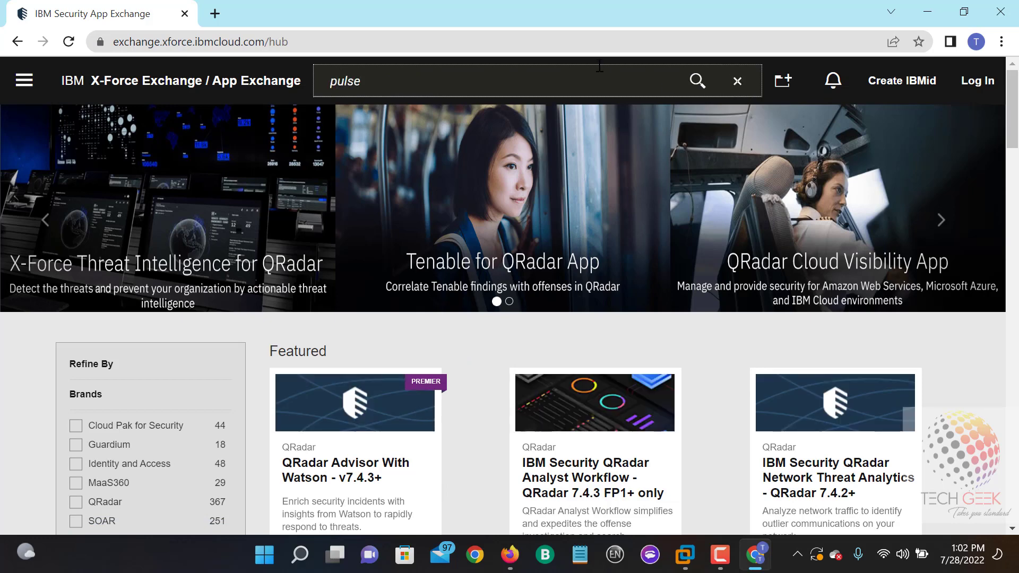
{"action": "key", "text": "Return"}
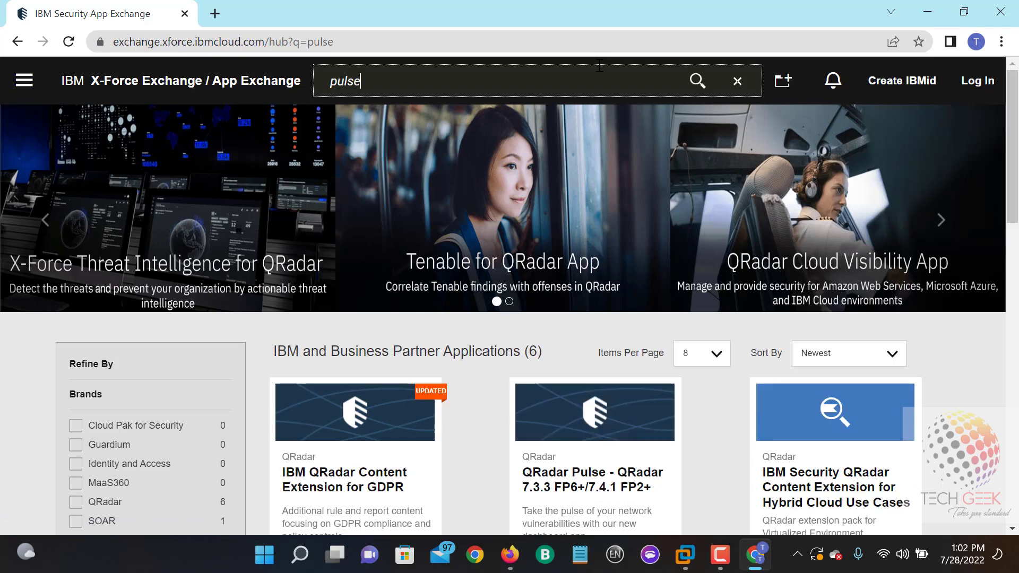
{"action": "scroll", "coordinate": [634, 257], "scroll_direction": "down", "scroll_amount": 3}
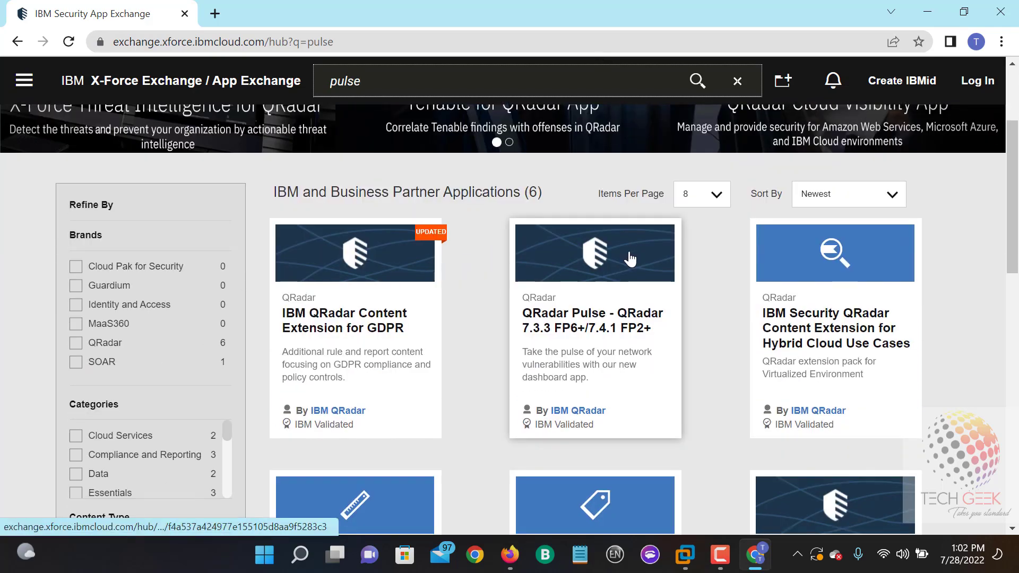
{"action": "scroll", "coordinate": [629, 258], "scroll_direction": "up", "scroll_amount": 3}
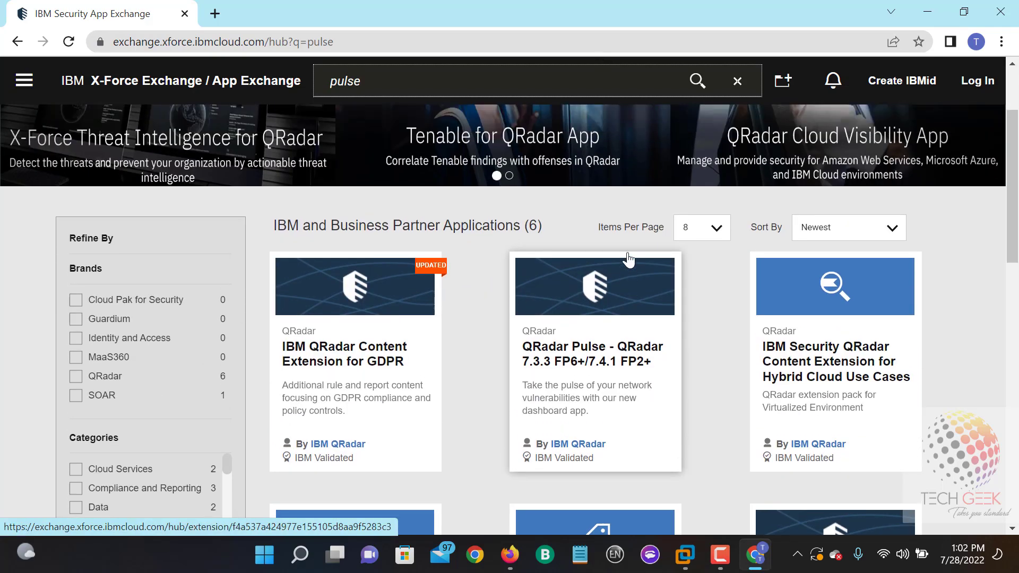
Step: Open the QRadar Pulse - QRadar v7.3.0+ extension from the search results and try to download it
{"action": "left_click", "coordinate": [709, 89]}
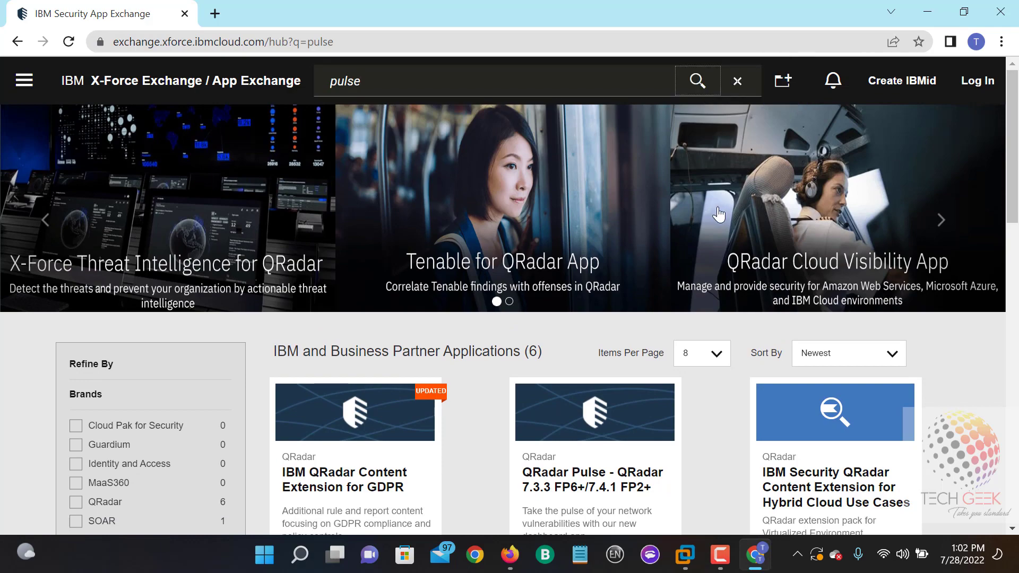
{"action": "scroll", "coordinate": [714, 212], "scroll_direction": "down", "scroll_amount": 9}
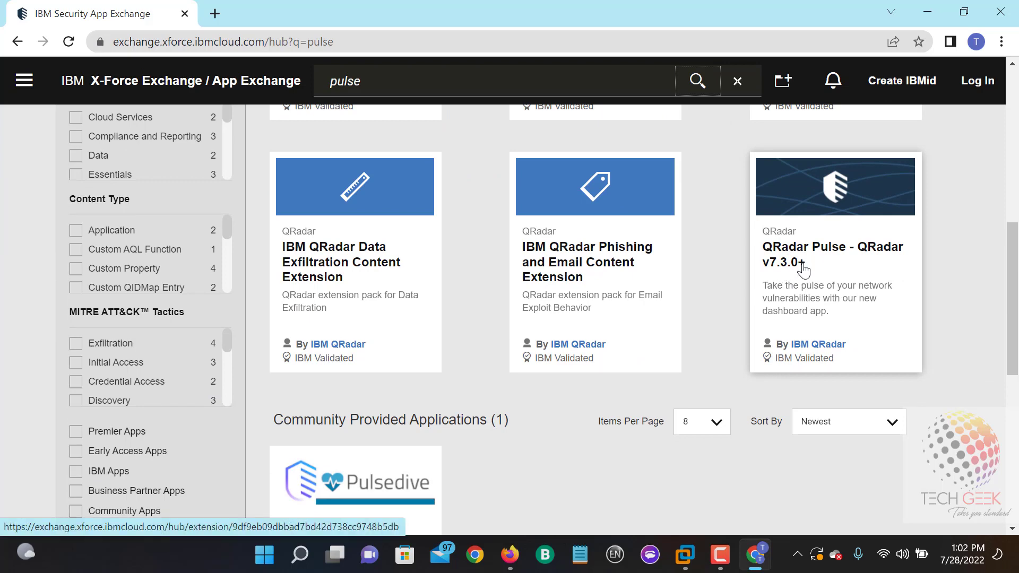
{"action": "left_click", "coordinate": [831, 256]}
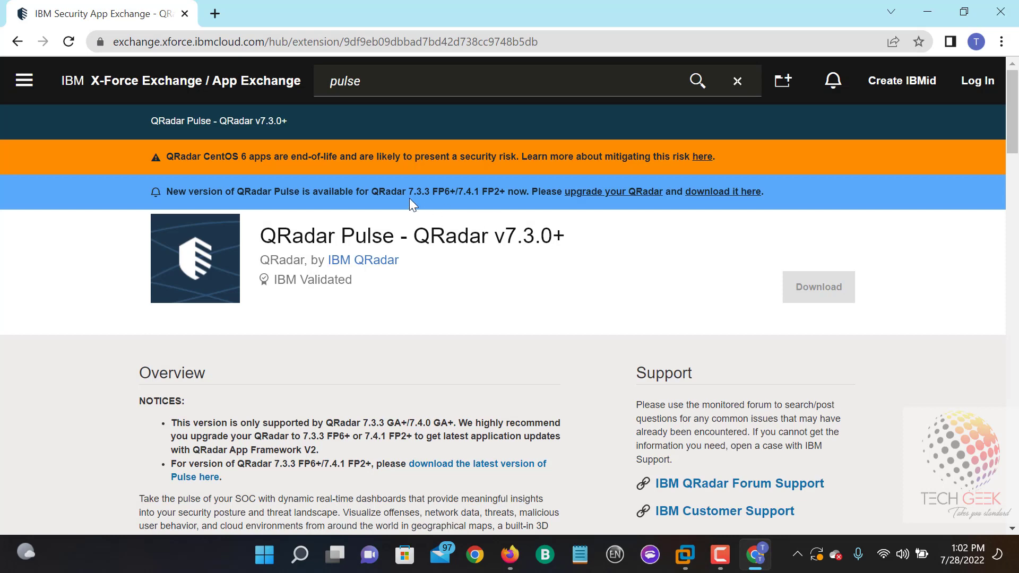
{"action": "left_click", "coordinate": [834, 293]}
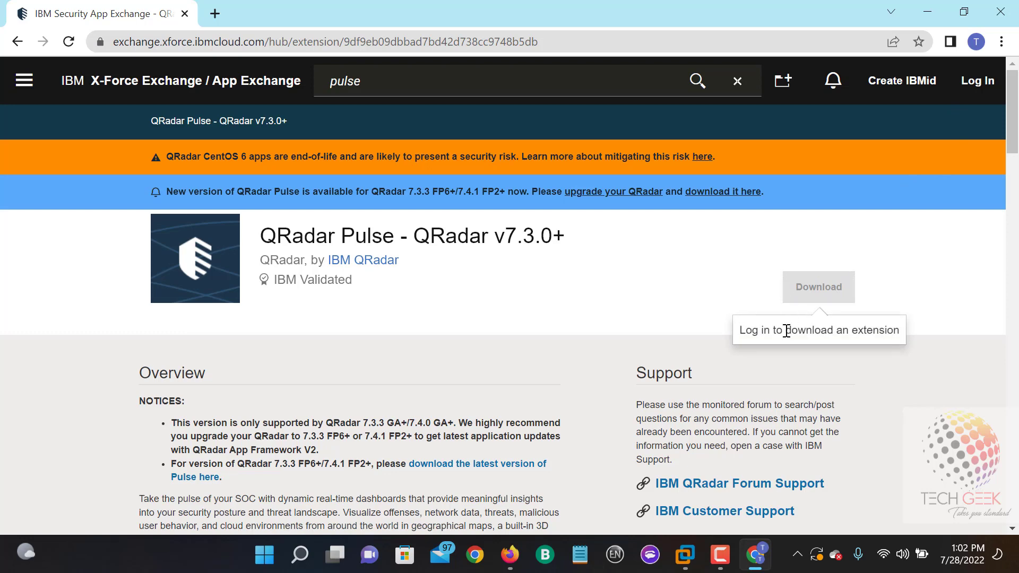
Step: Go to the IBM login page from App Exchange and place the cursor in the IBMid field
{"action": "left_click", "coordinate": [986, 93]}
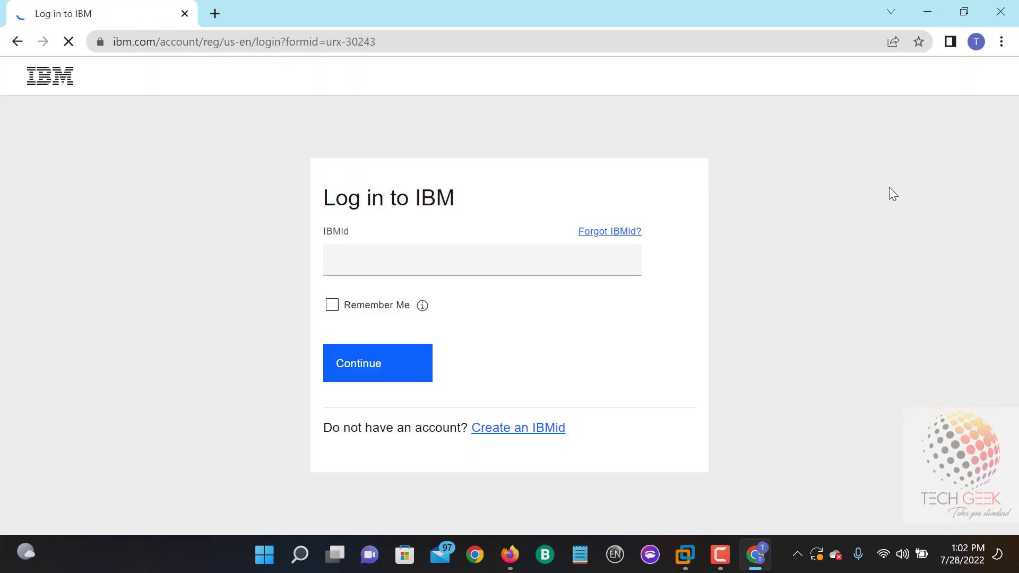
{"action": "left_click", "coordinate": [357, 261]}
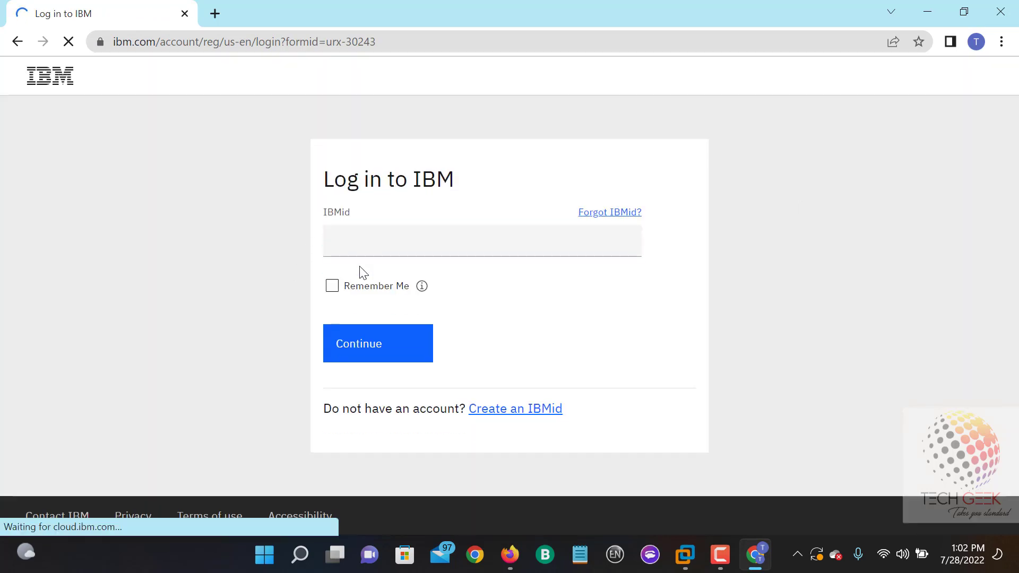
{"action": "left_click", "coordinate": [369, 241]}
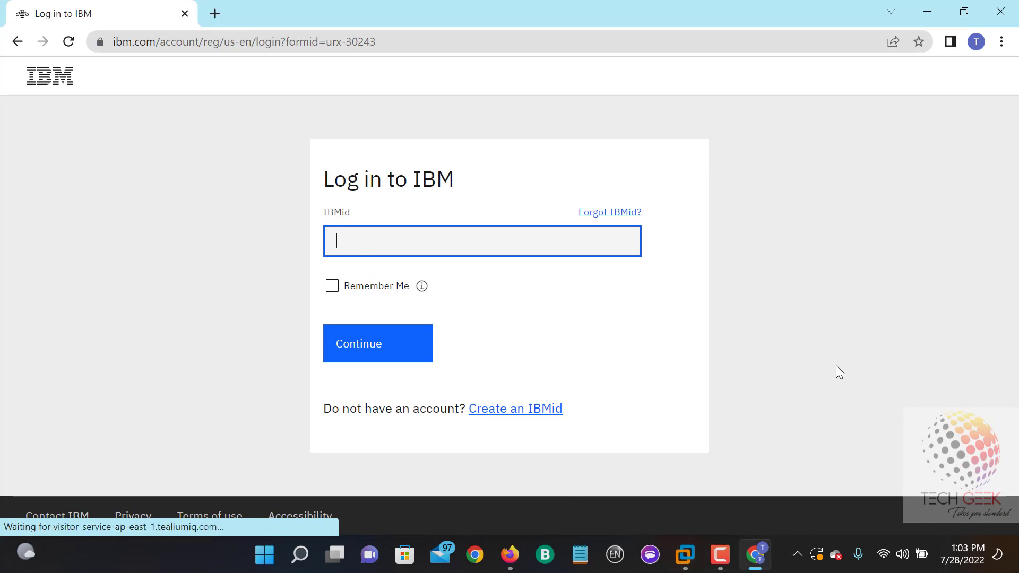
Step: Search the computer for Sticky Notes, launch it, and dismiss the cookie notice on the IBM login page
{"action": "key", "text": "super"}
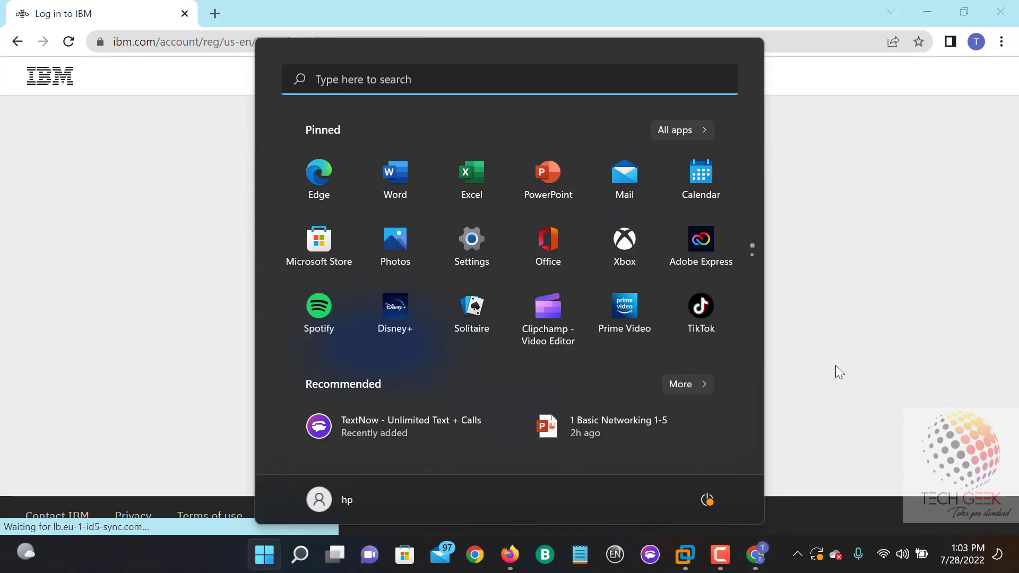
{"action": "type", "text": "sto"}
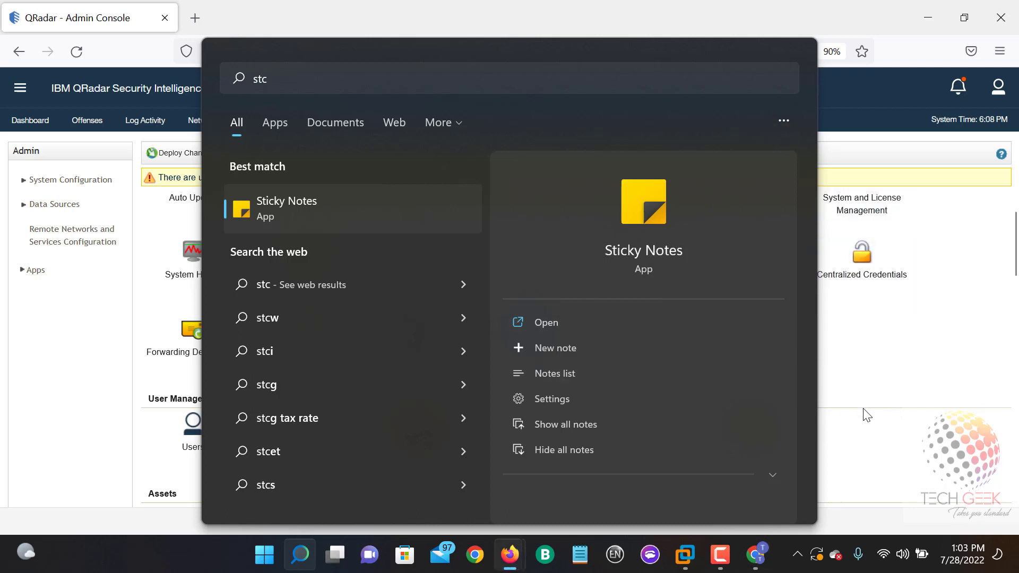
{"action": "left_click", "coordinate": [758, 554]}
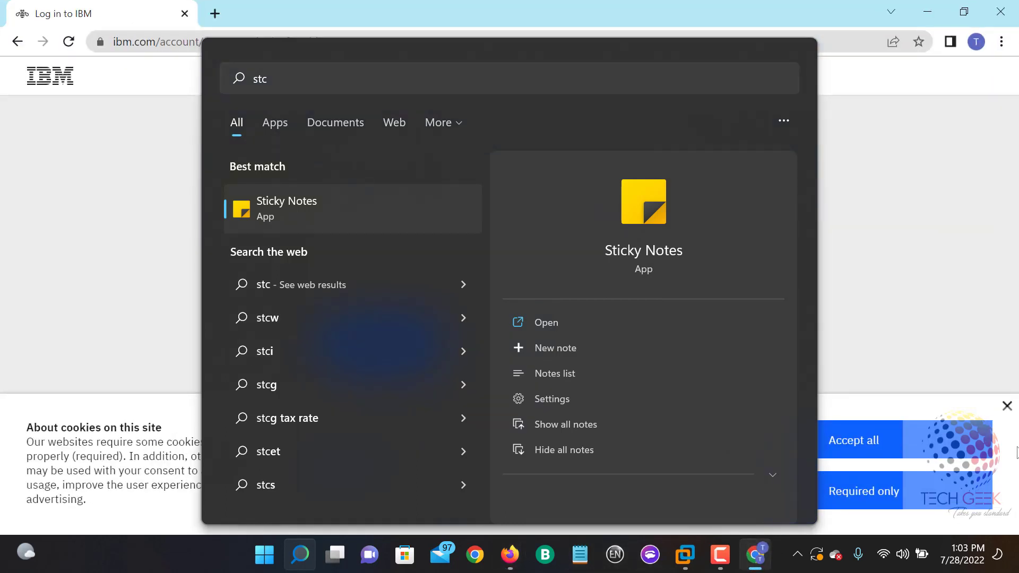
{"action": "key", "text": "Return"}
{"action": "left_click", "coordinate": [1007, 406]}
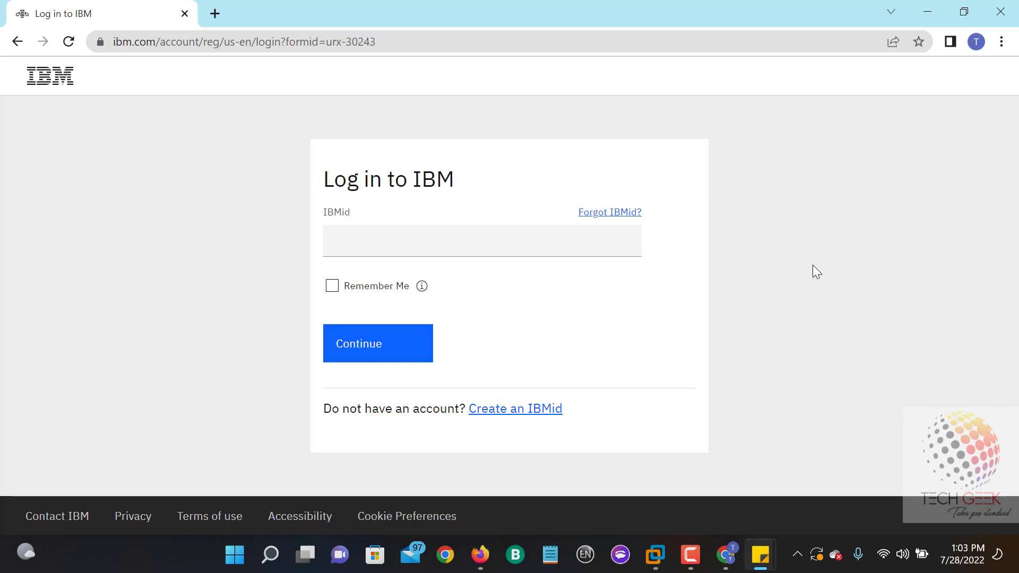
Step: Bring the Sticky Notes windows forward, close the extra small note and keep the large note beside the IBM login page
{"action": "left_click", "coordinate": [763, 555]}
{"action": "left_click", "coordinate": [765, 482]}
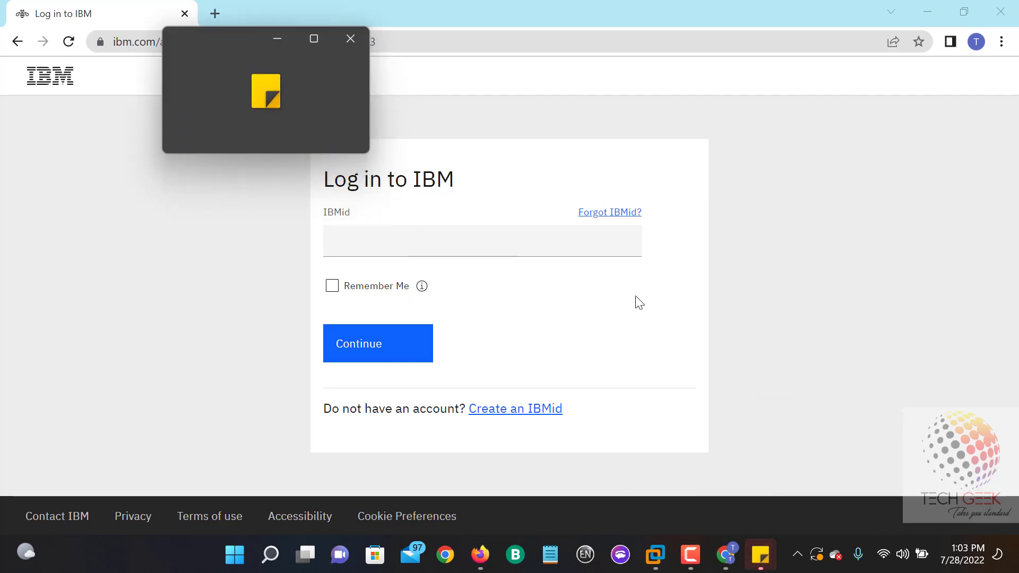
{"action": "left_click", "coordinate": [762, 563]}
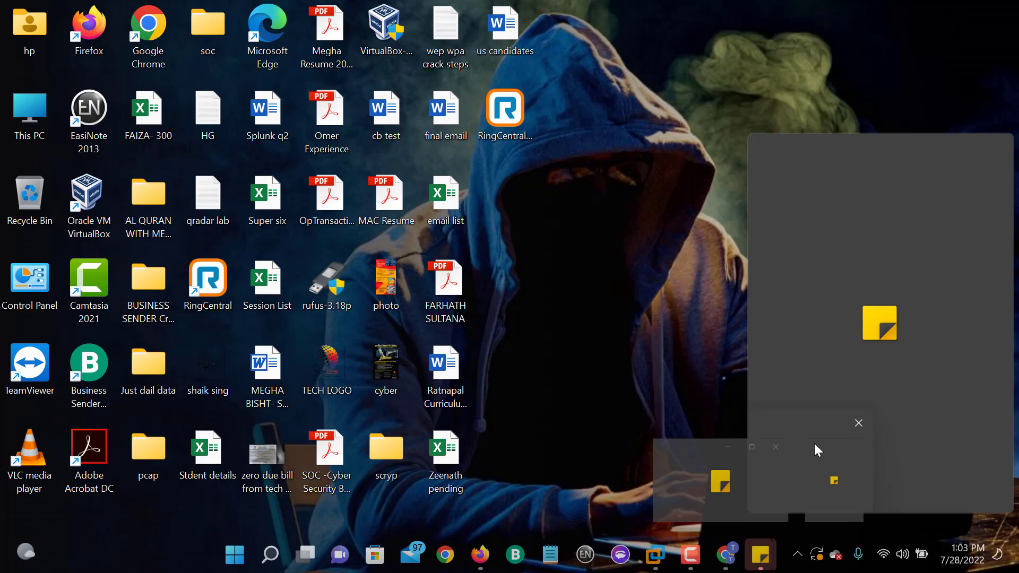
{"action": "left_click", "coordinate": [814, 444]}
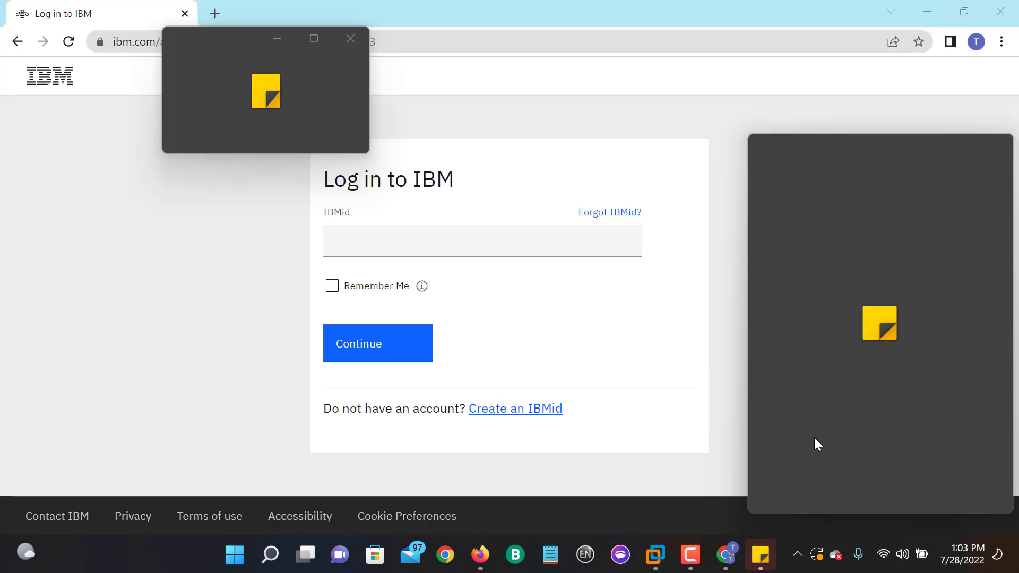
{"action": "left_click", "coordinate": [353, 40]}
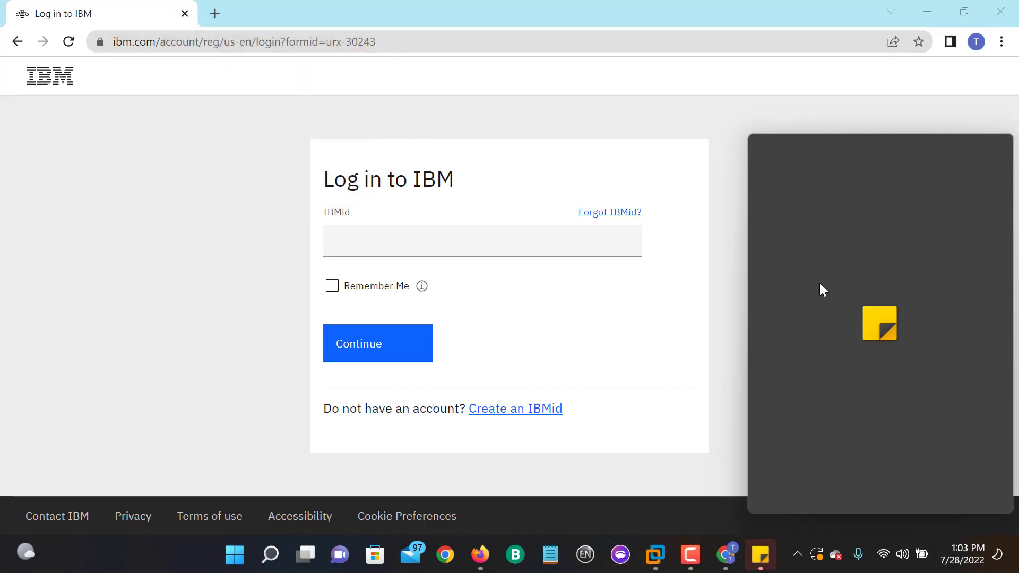
{"action": "left_click", "coordinate": [756, 561]}
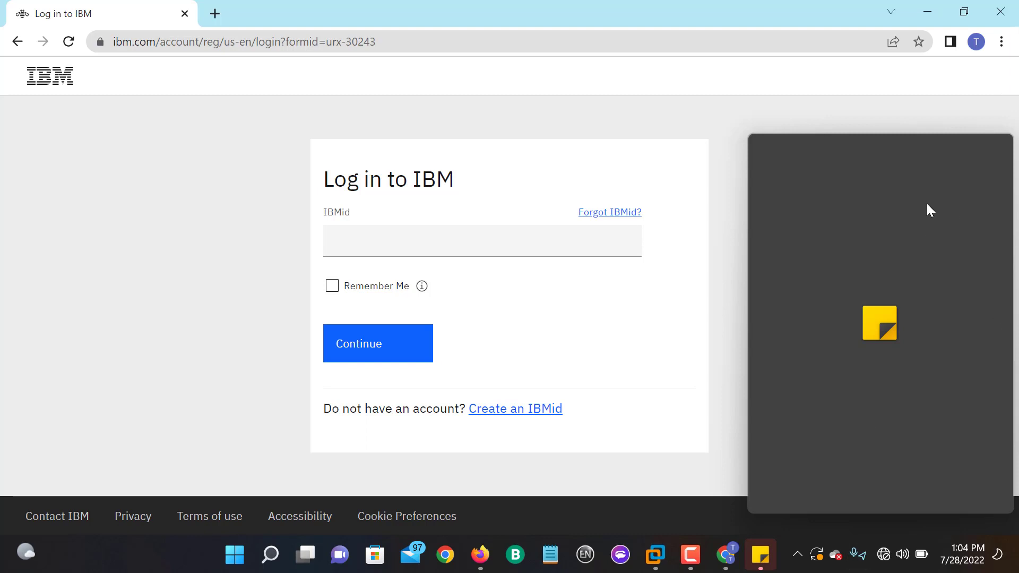
{"action": "left_click", "coordinate": [975, 116]}
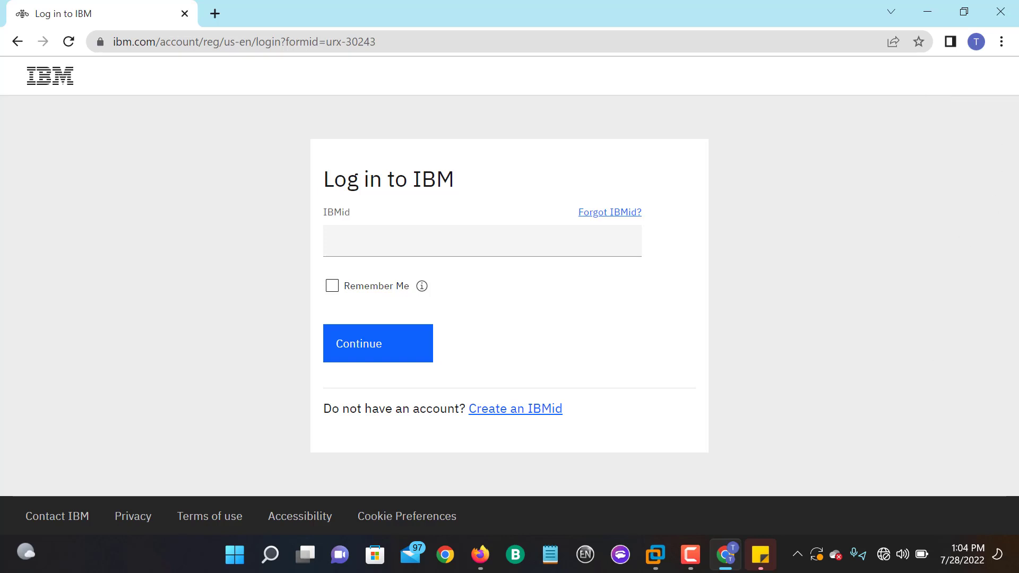
{"action": "key", "text": "alt+Tab"}
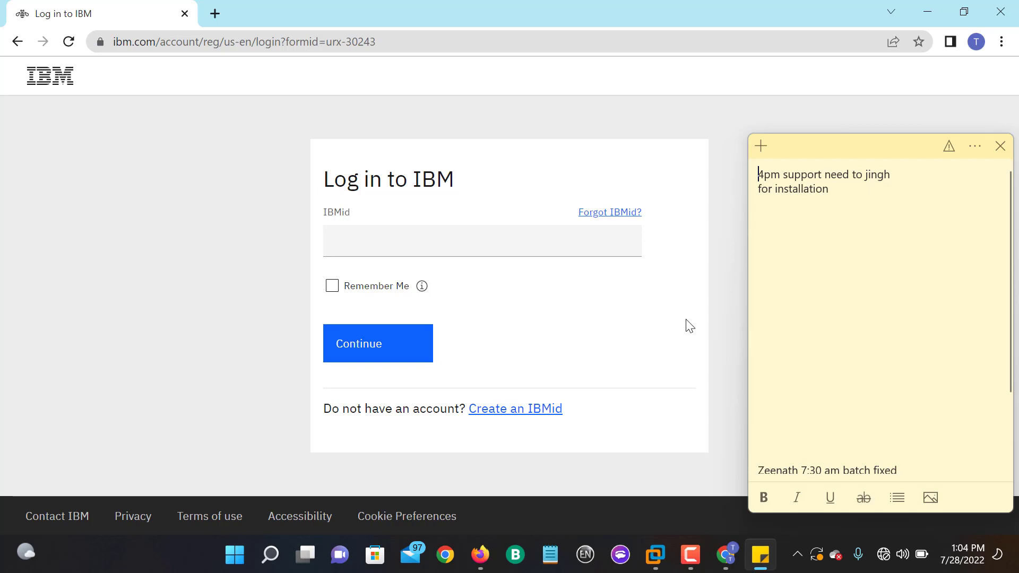
{"action": "key", "text": "alt+Tab"}
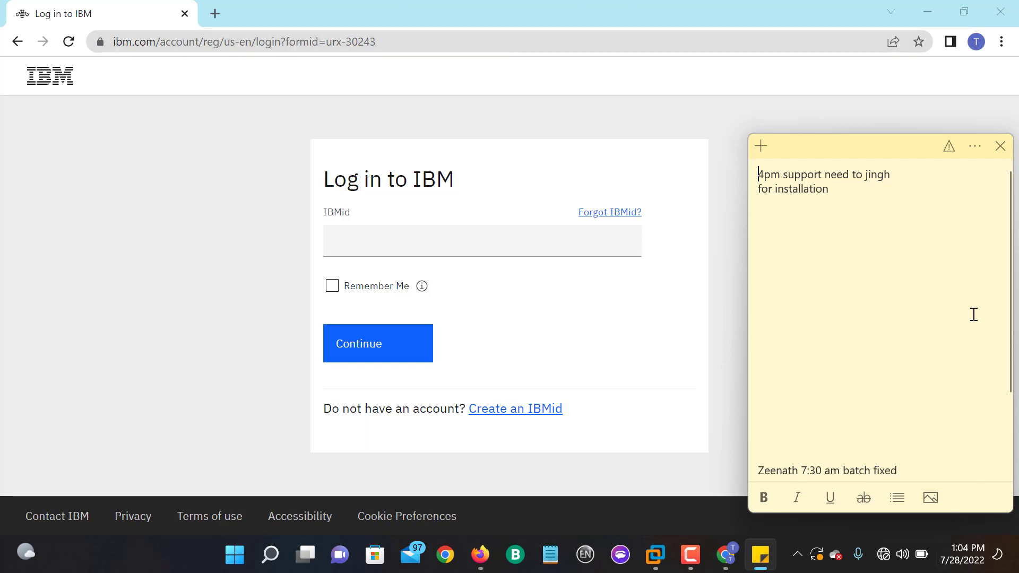
Step: Look up the IBM QRadar account e-mail in the sticky note, then minimize the login page and close the note
{"action": "scroll", "coordinate": [928, 352], "scroll_direction": "down", "scroll_amount": 2}
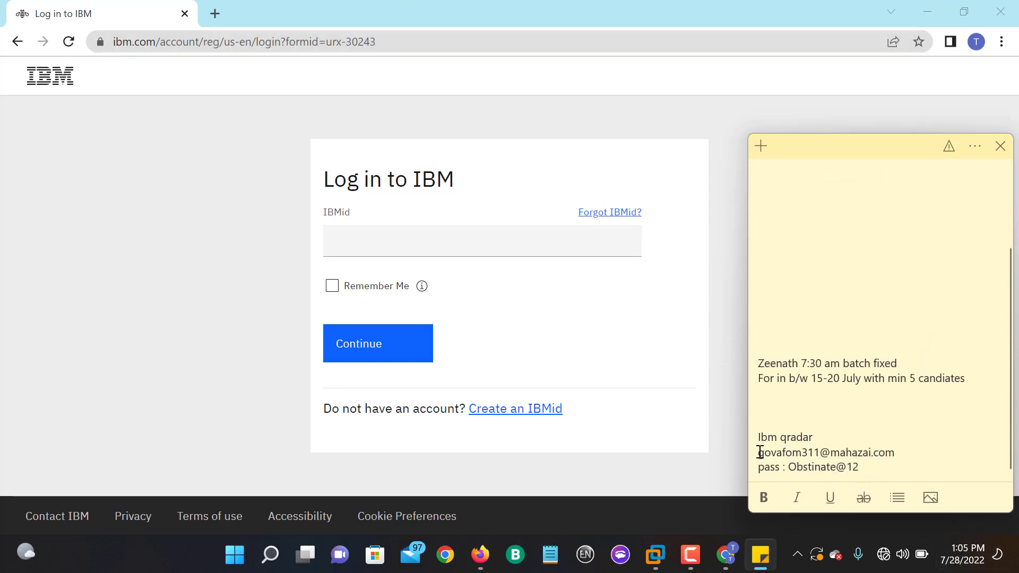
{"action": "left_click_drag", "start_coordinate": [758, 452], "coordinate": [880, 454]}
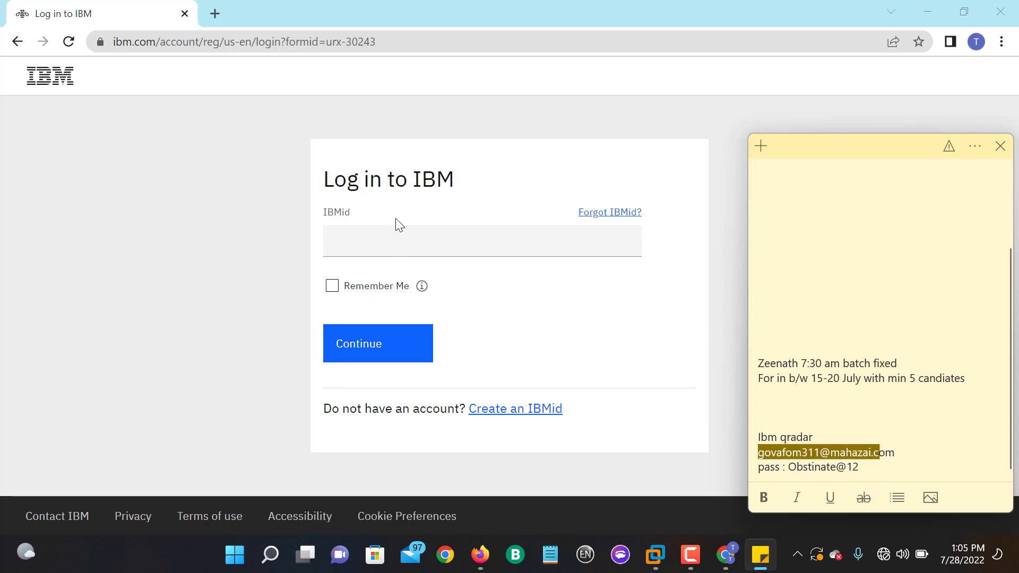
{"action": "double_click", "coordinate": [898, 453]}
{"action": "left_click", "coordinate": [927, 12]}
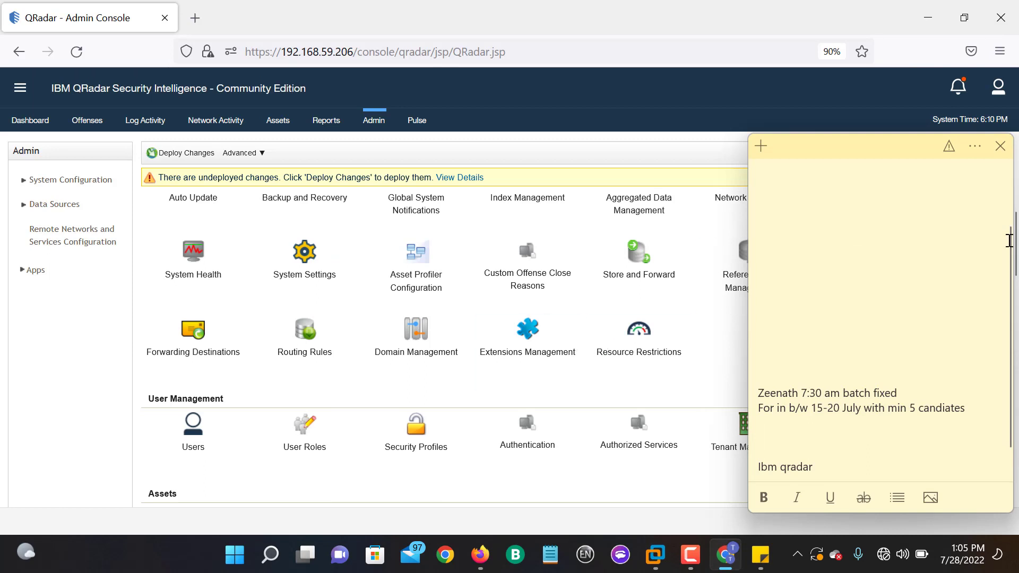
{"action": "left_click", "coordinate": [1000, 146]}
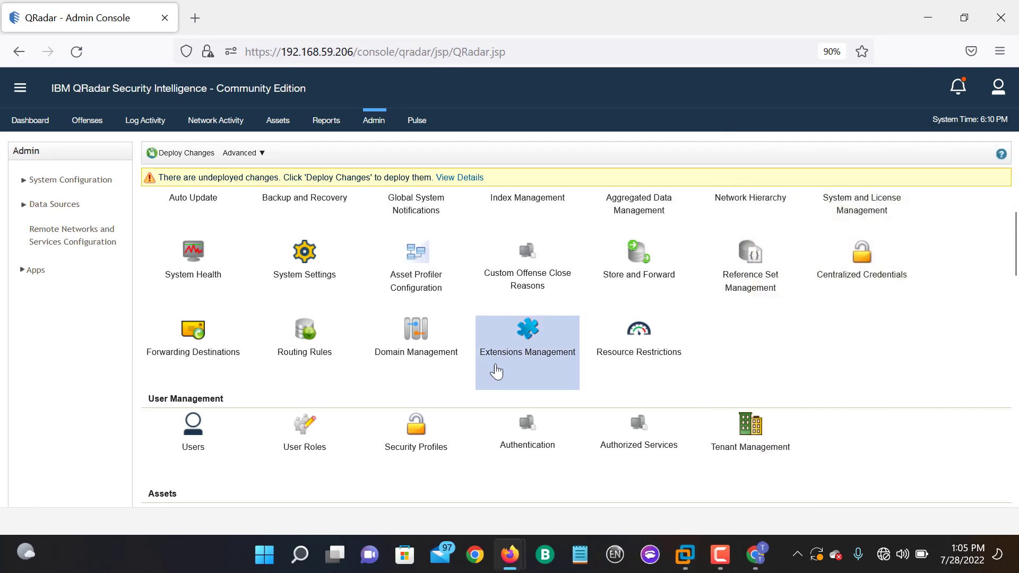
Step: Open Extensions Management in QRadar, explore adding an extension from local storage with Install immediately enabled, and cancel out of it
{"action": "left_click", "coordinate": [555, 357]}
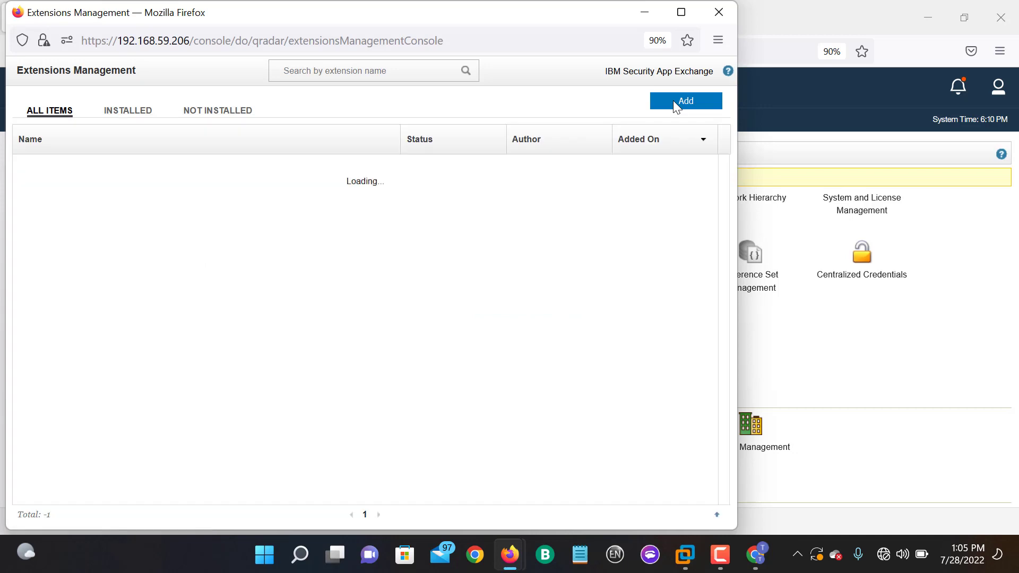
{"action": "left_click", "coordinate": [687, 101]}
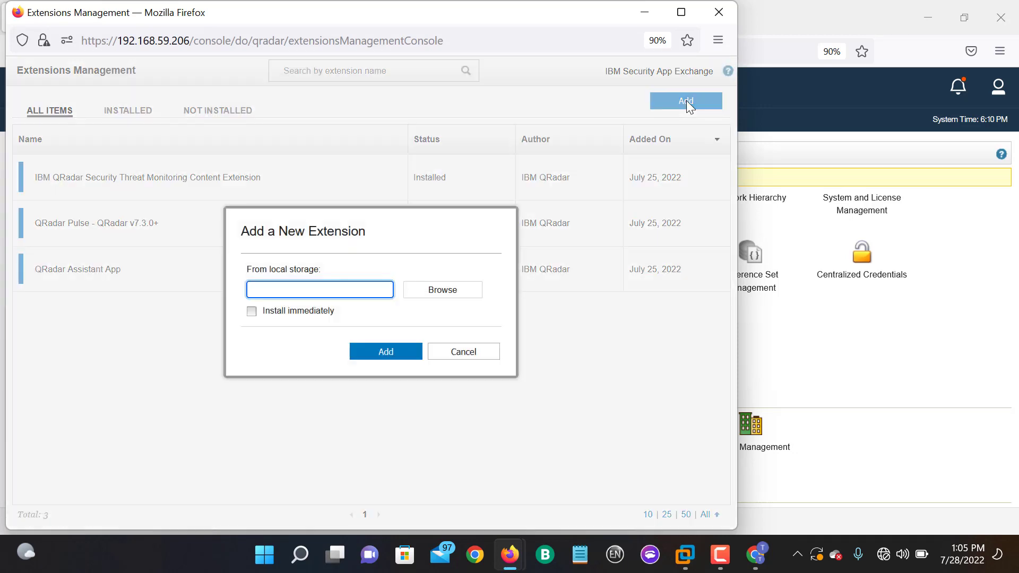
{"action": "left_click", "coordinate": [457, 292]}
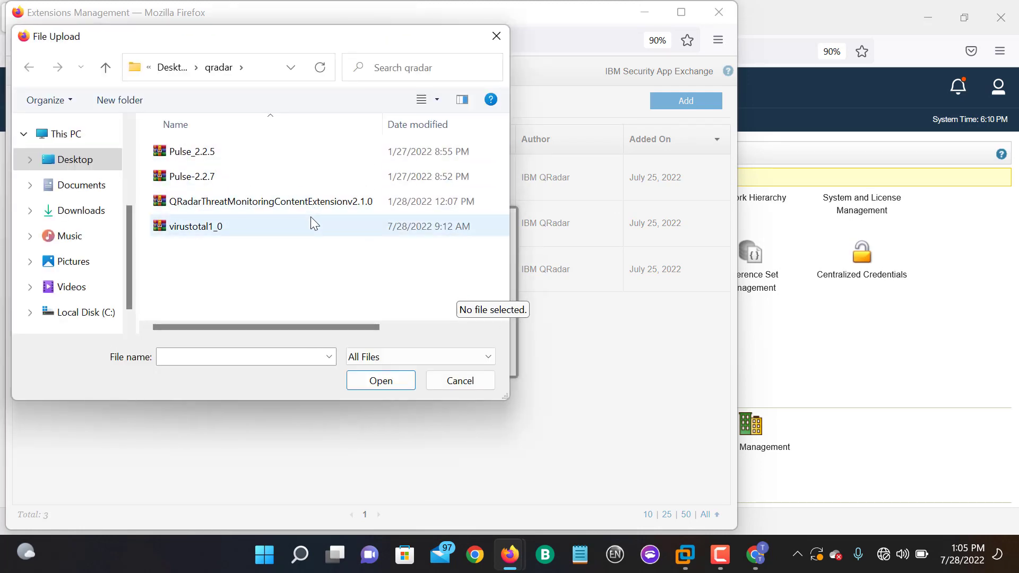
{"action": "left_click", "coordinate": [485, 379]}
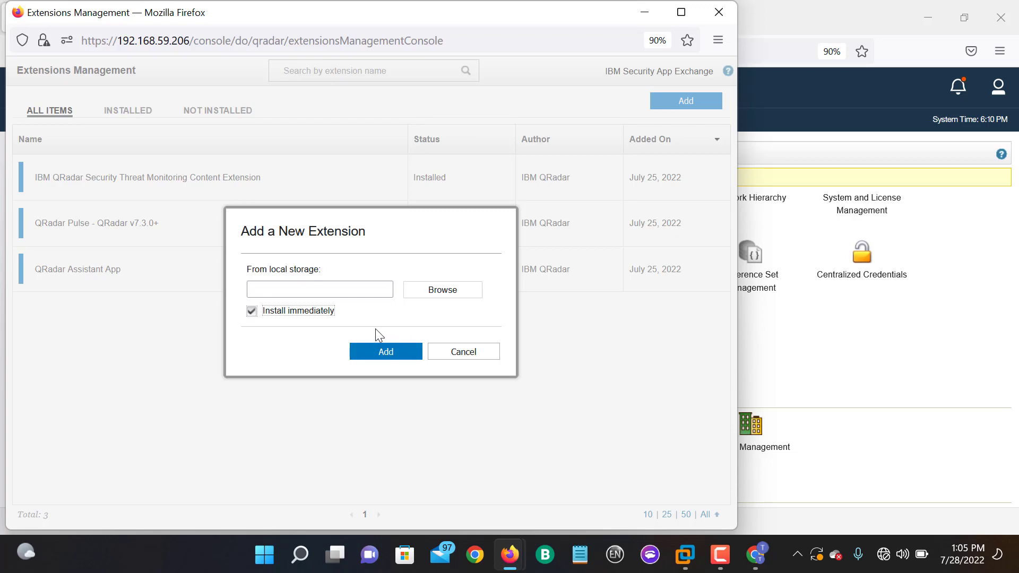
{"action": "left_click", "coordinate": [468, 351]}
{"action": "left_click", "coordinate": [718, 11]}
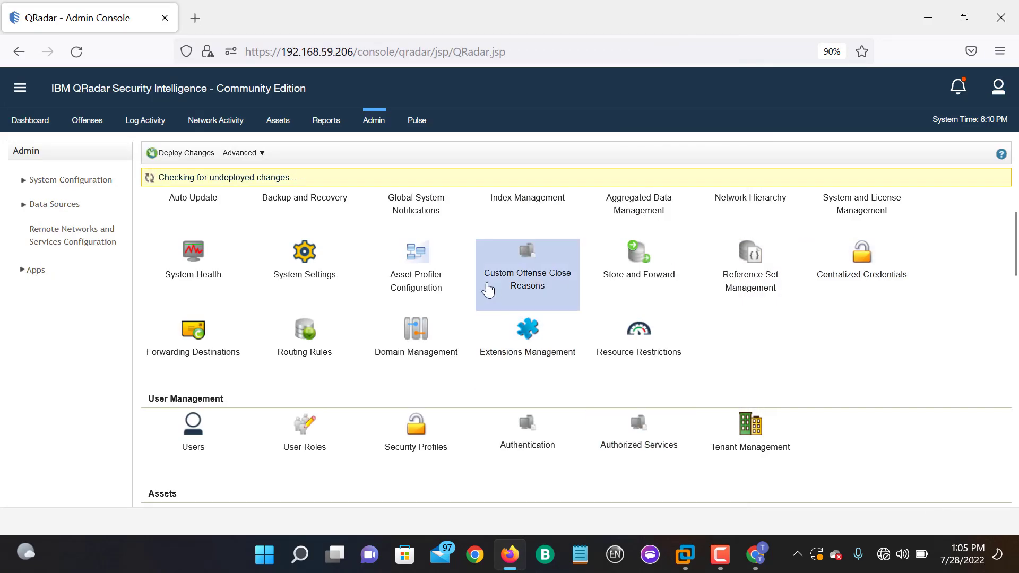
Step: Open the Pulse app, switch to the Event and flow metrics dashboard and look through its cards
{"action": "left_click", "coordinate": [418, 122]}
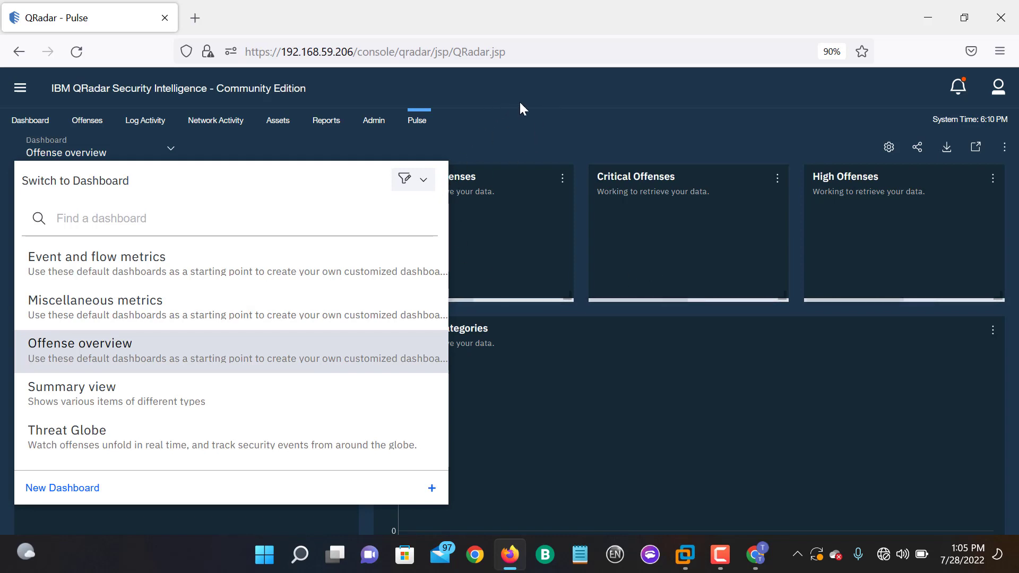
{"action": "left_click", "coordinate": [159, 257]}
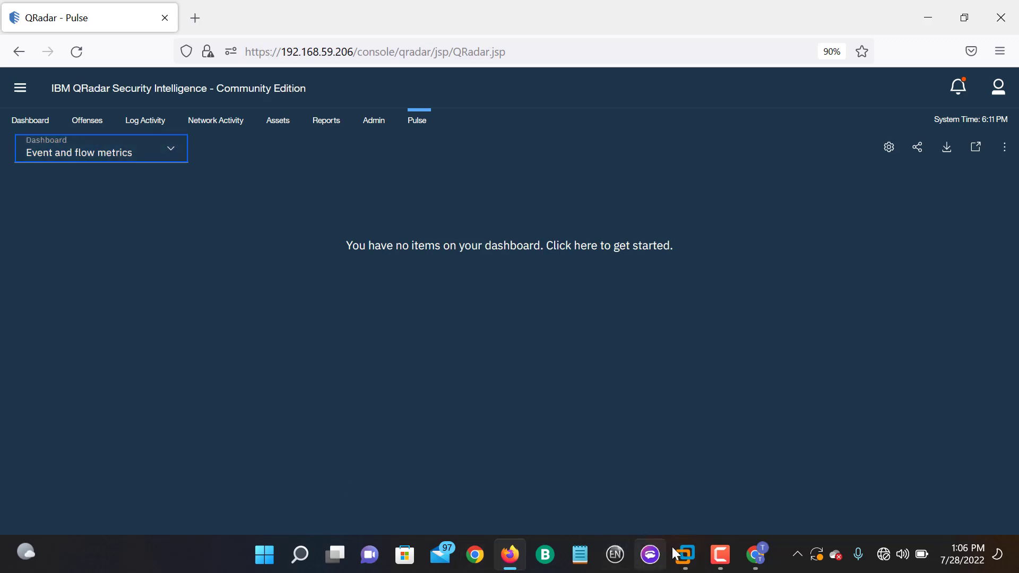
{"action": "left_click", "coordinate": [698, 560]}
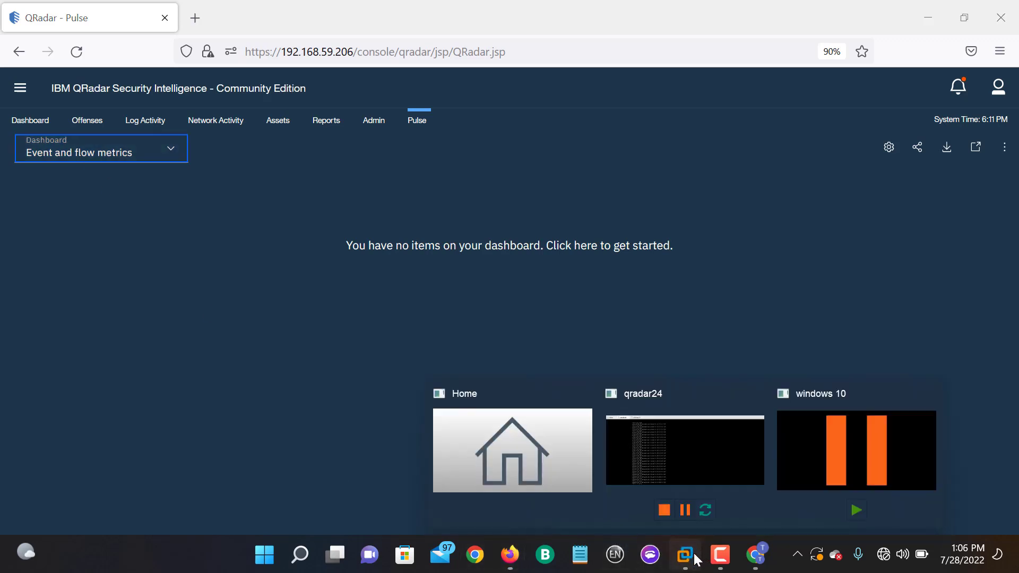
{"action": "left_click", "coordinate": [697, 558]}
{"action": "left_click", "coordinate": [696, 558]}
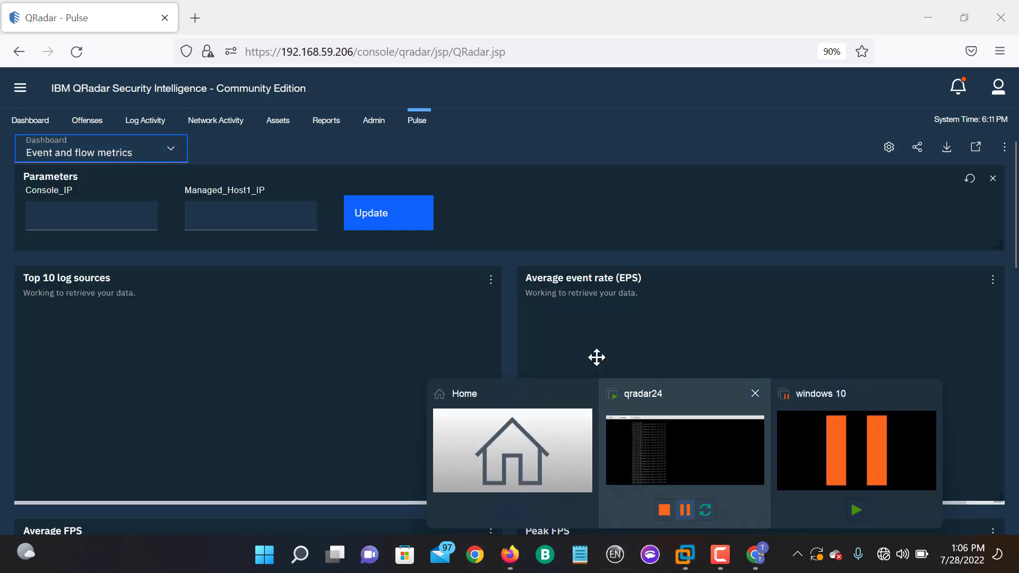
{"action": "left_click", "coordinate": [782, 331]}
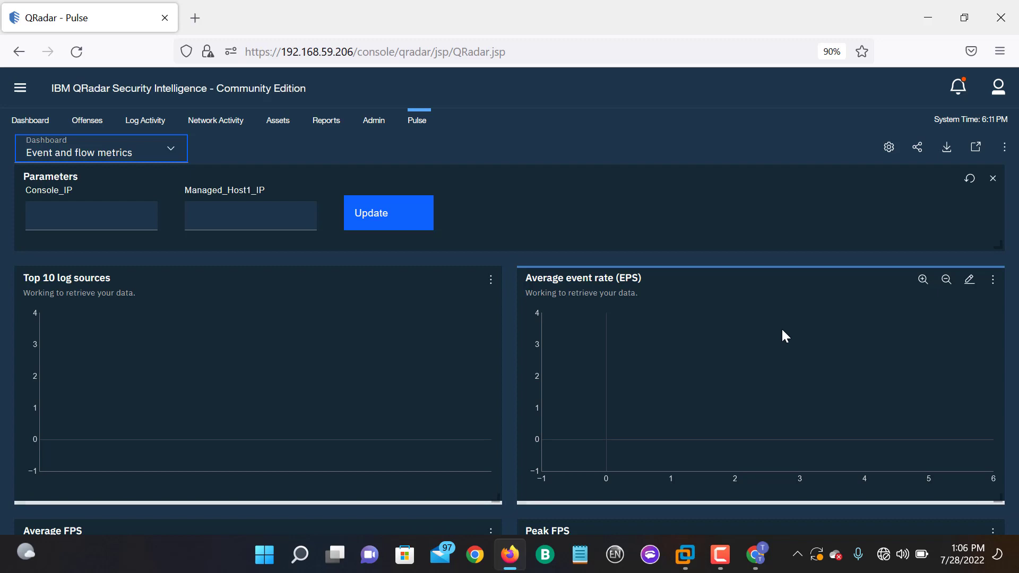
{"action": "scroll", "coordinate": [850, 333], "scroll_direction": "down", "scroll_amount": 15}
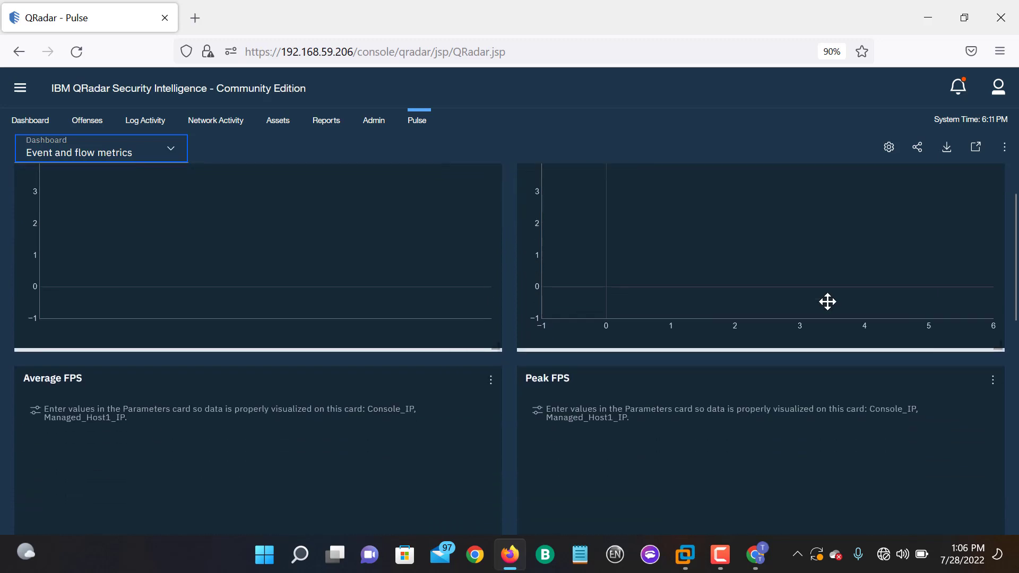
{"action": "scroll", "coordinate": [827, 304], "scroll_direction": "up", "scroll_amount": 15}
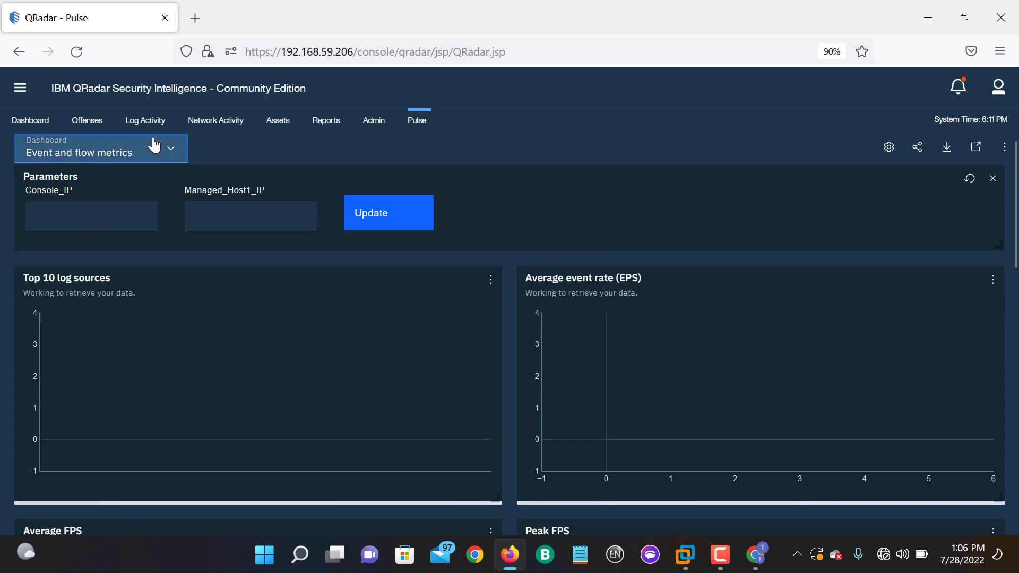
Step: Check the list of available Pulse dashboards and look through all the cards of the Event and flow metrics dashboard
{"action": "left_click", "coordinate": [172, 146]}
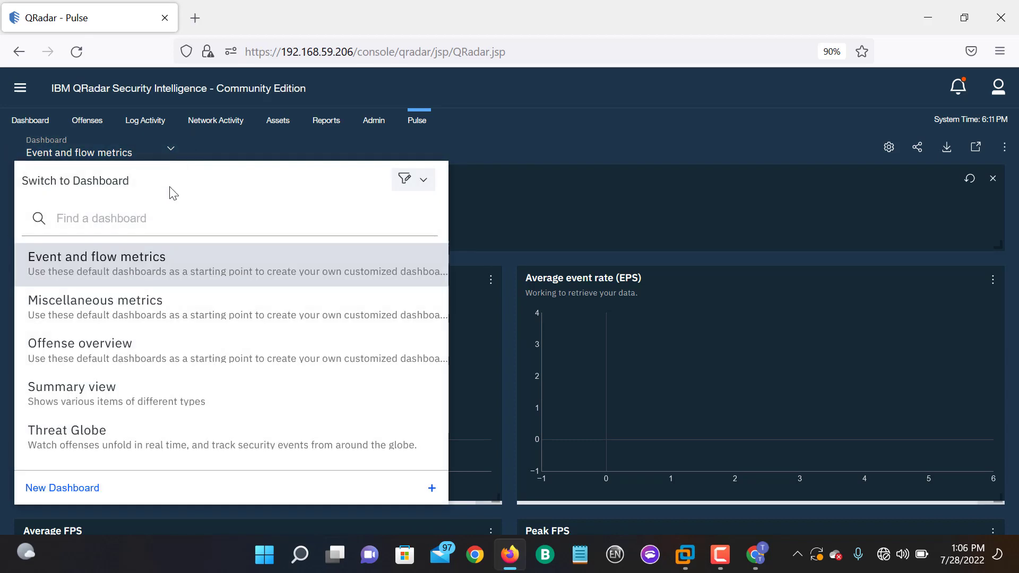
{"action": "left_click", "coordinate": [767, 200]}
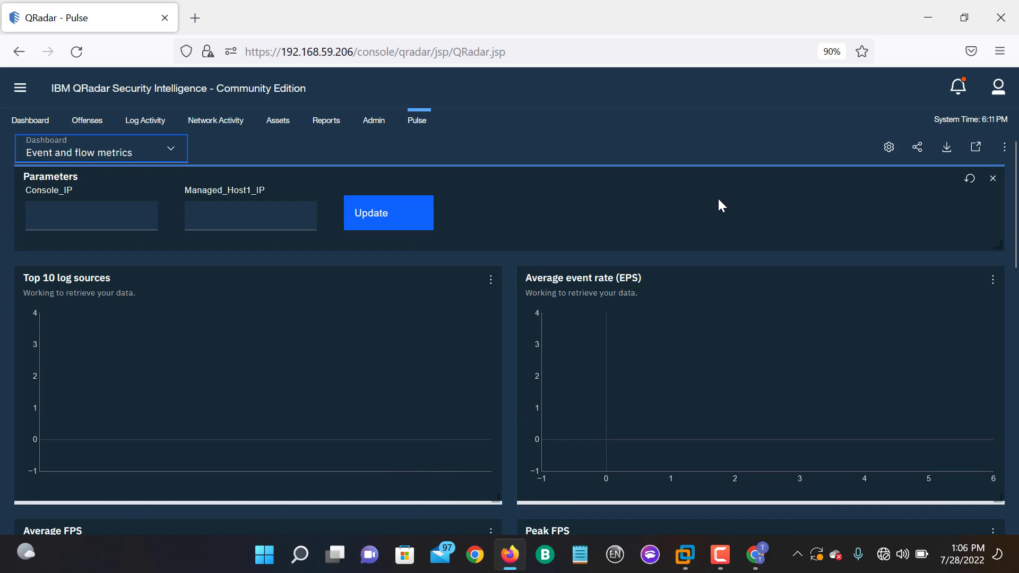
{"action": "scroll", "coordinate": [724, 212], "scroll_direction": "down", "scroll_amount": 15}
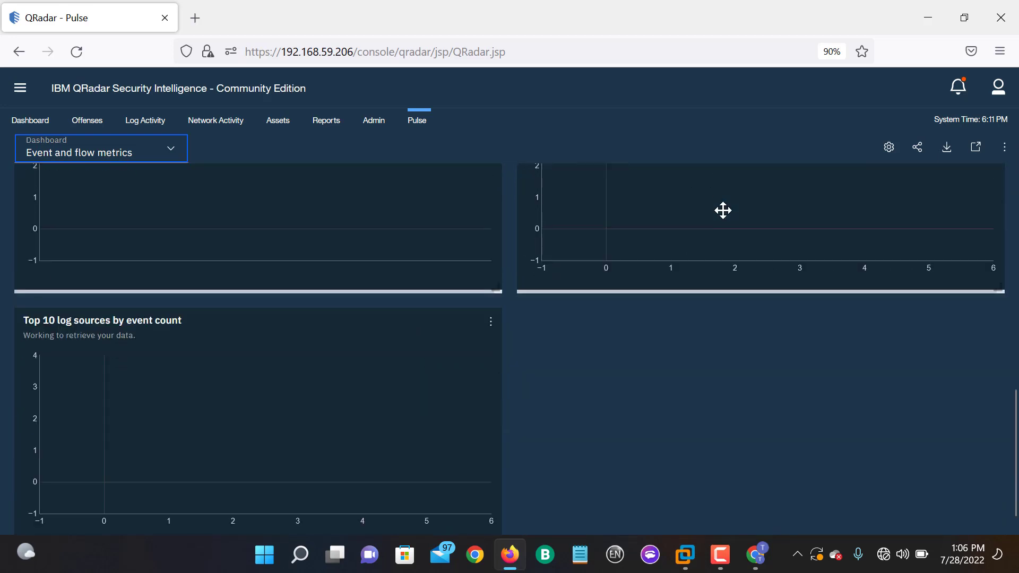
{"action": "scroll", "coordinate": [723, 258], "scroll_direction": "up", "scroll_amount": 15}
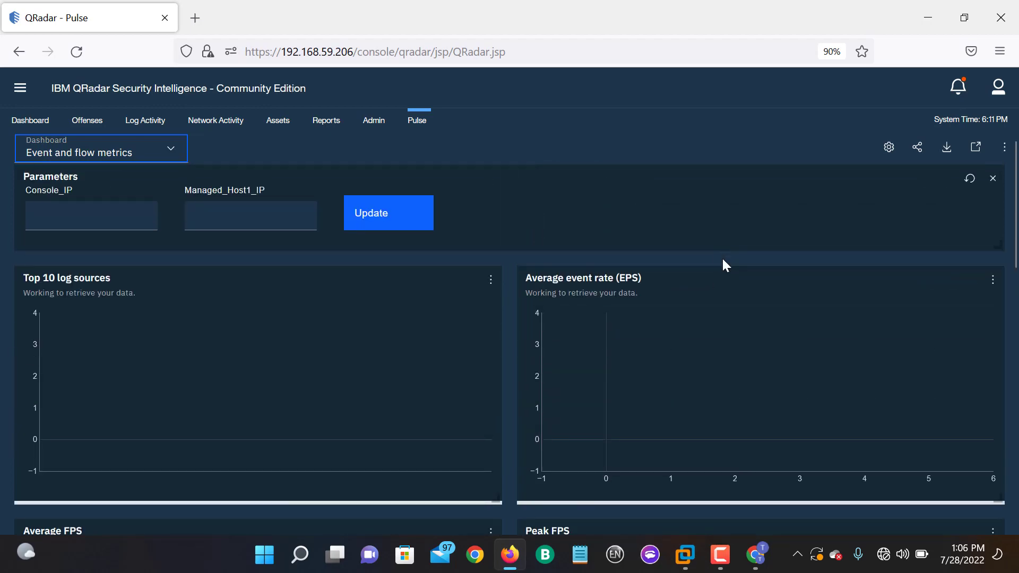
{"action": "scroll", "coordinate": [722, 257], "scroll_direction": "down", "scroll_amount": 5}
{"action": "scroll", "coordinate": [721, 258], "scroll_direction": "down", "scroll_amount": 3}
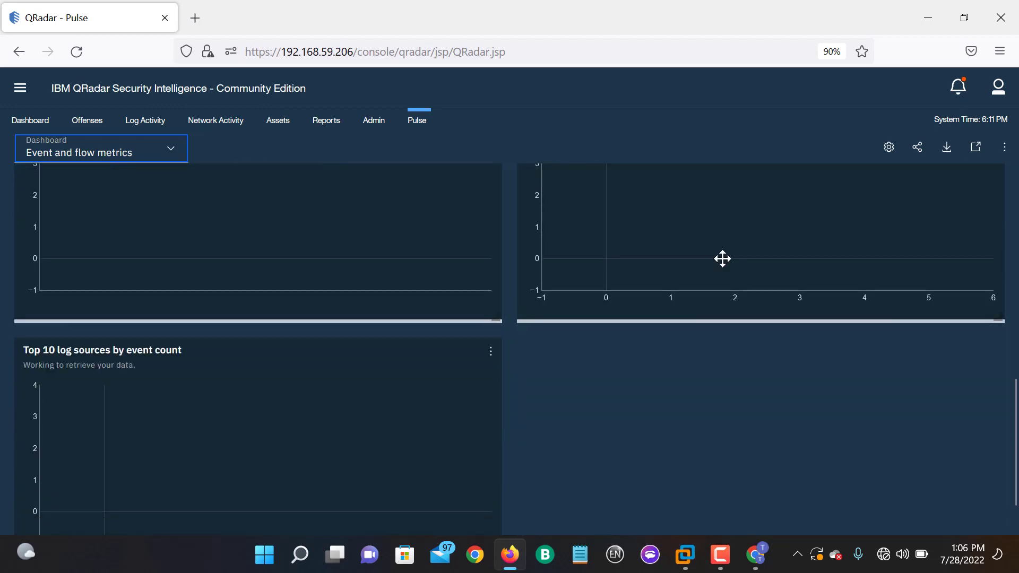
{"action": "scroll", "coordinate": [722, 257], "scroll_direction": "up", "scroll_amount": 8}
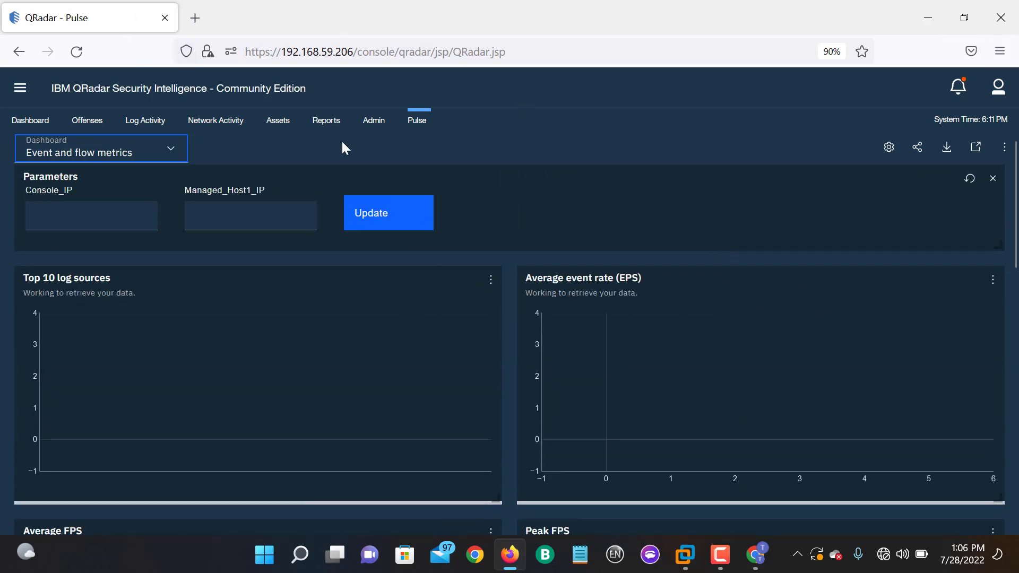
Step: Reset the Event and flow metrics parameters, reload the QRadar console page and reopen the Pulse app
{"action": "left_click", "coordinate": [974, 184]}
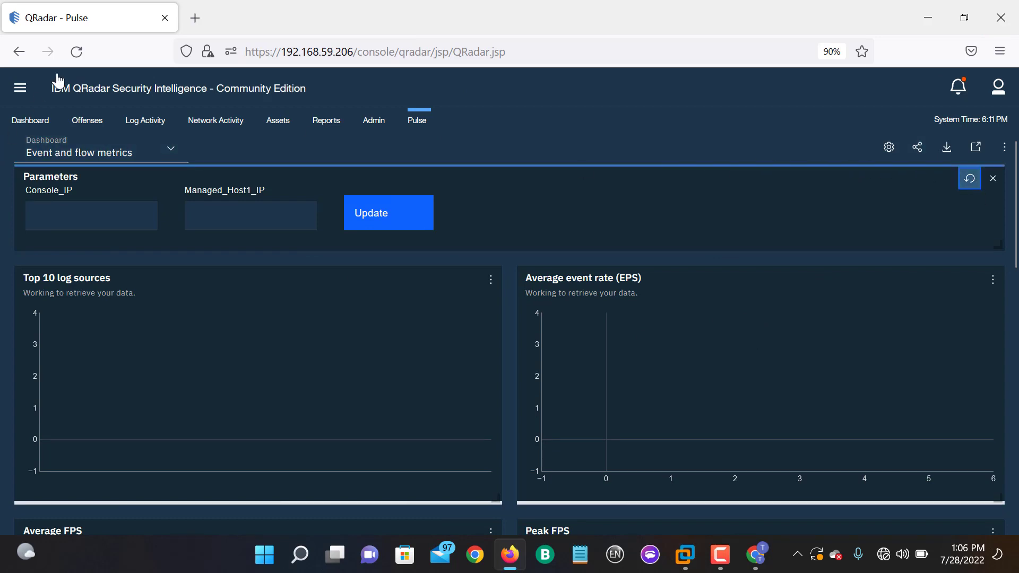
{"action": "left_click", "coordinate": [75, 51]}
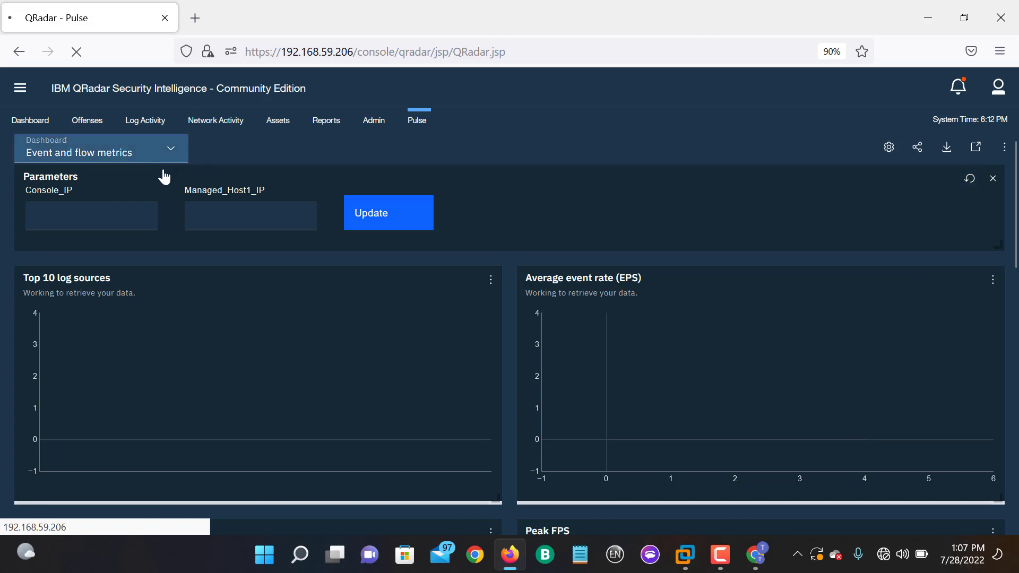
{"action": "left_click", "coordinate": [177, 153]}
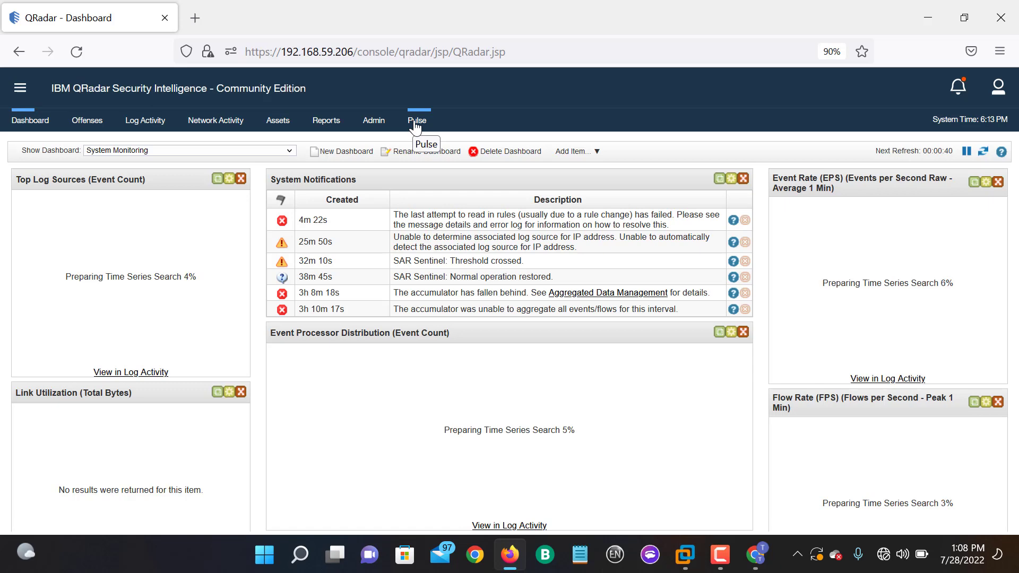
{"action": "left_click", "coordinate": [416, 126]}
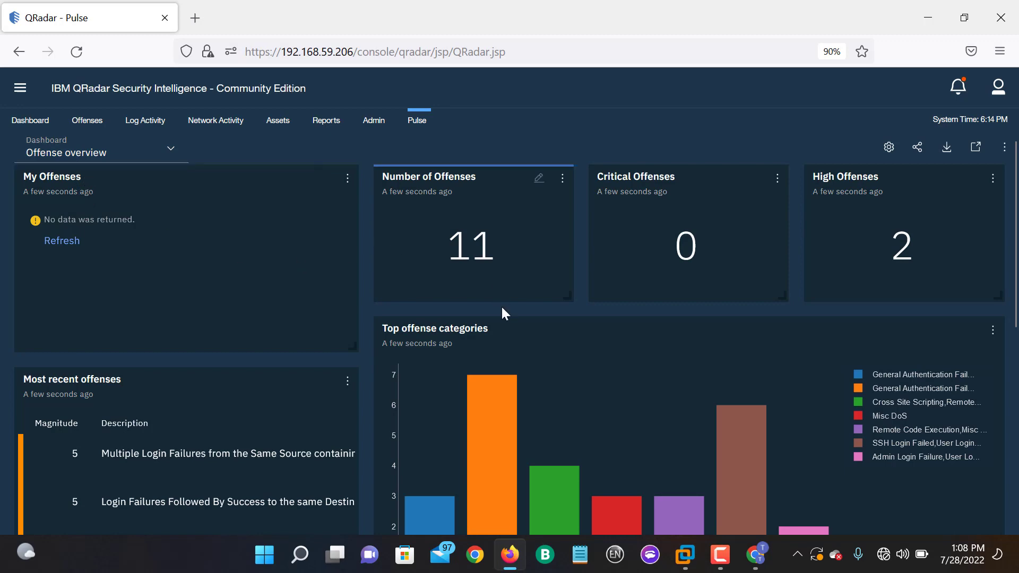
Step: Examine the Offense overview dashboard, including the individual bars of the Top offense categories chart and the offense lists
{"action": "scroll", "coordinate": [501, 305], "scroll_direction": "down", "scroll_amount": 7}
{"action": "scroll", "coordinate": [501, 298], "scroll_direction": "up", "scroll_amount": 3}
{"action": "scroll", "coordinate": [501, 297], "scroll_direction": "up", "scroll_amount": 3}
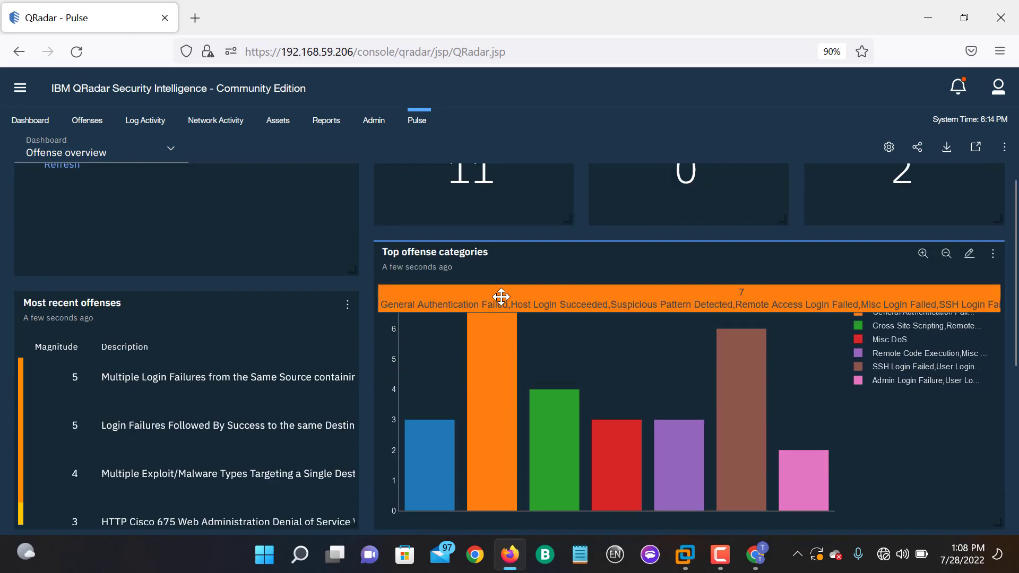
{"action": "mouse_move", "coordinate": [424, 456]}
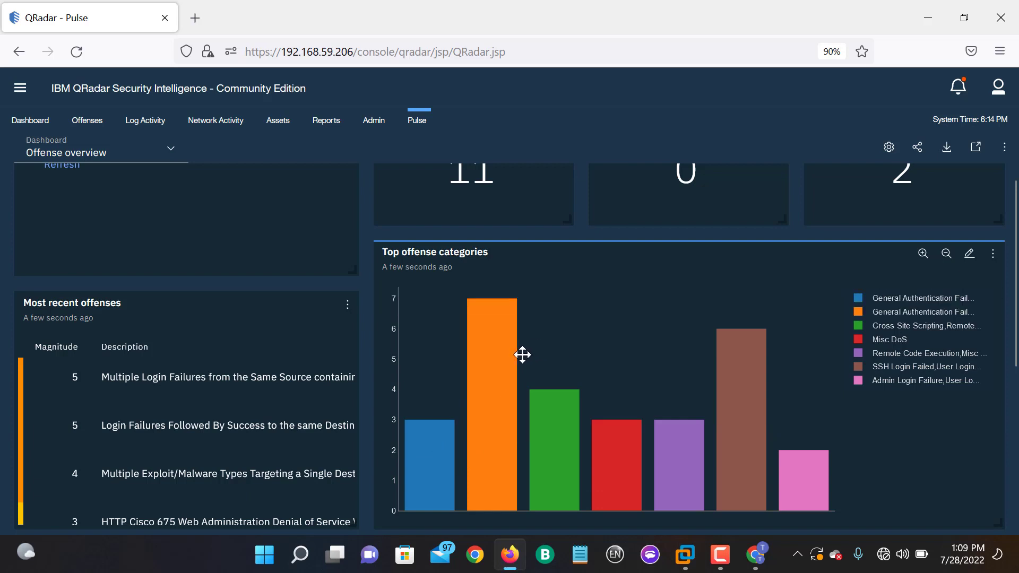
{"action": "mouse_move", "coordinate": [496, 364]}
{"action": "mouse_move", "coordinate": [551, 420]}
{"action": "mouse_move", "coordinate": [487, 338]}
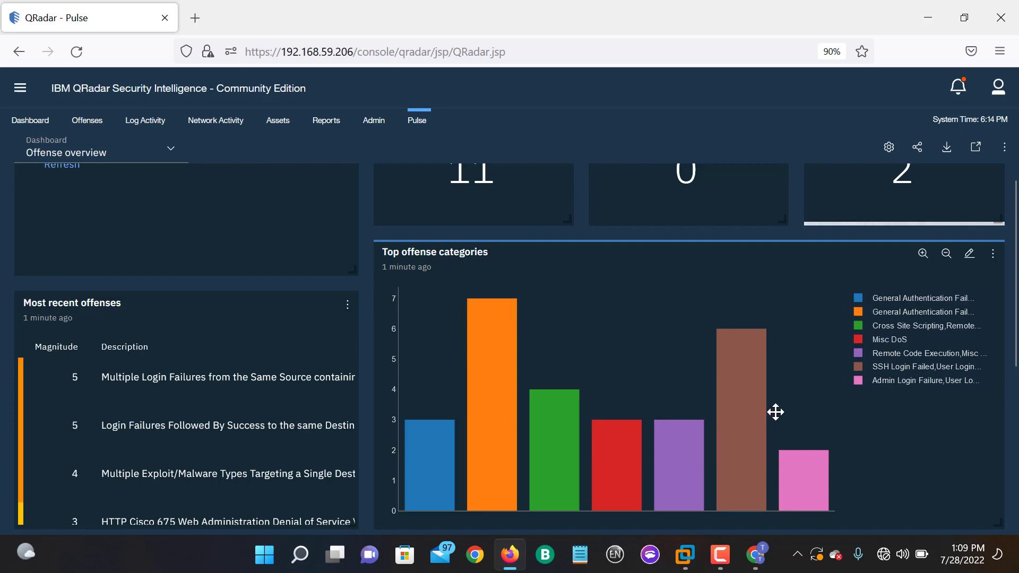
{"action": "mouse_move", "coordinate": [762, 378]}
{"action": "mouse_move", "coordinate": [816, 469]}
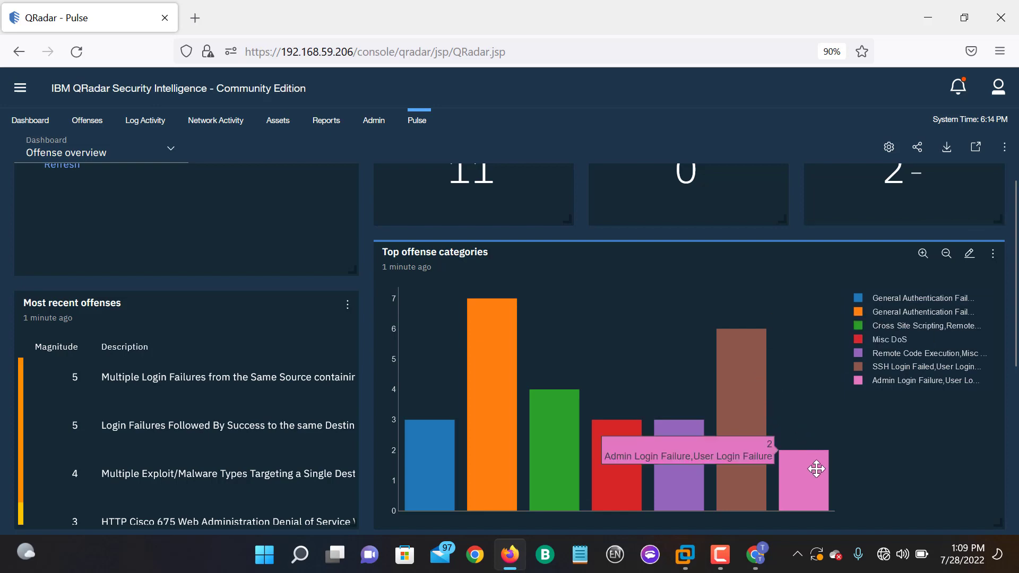
{"action": "scroll", "coordinate": [817, 469], "scroll_direction": "down", "scroll_amount": 6}
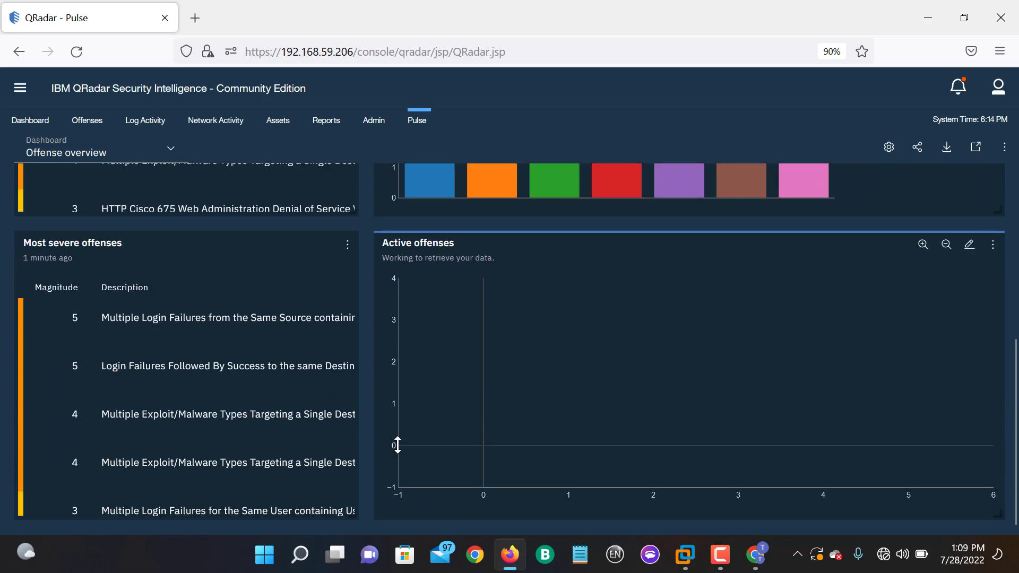
{"action": "scroll", "coordinate": [398, 445], "scroll_direction": "up", "scroll_amount": 7}
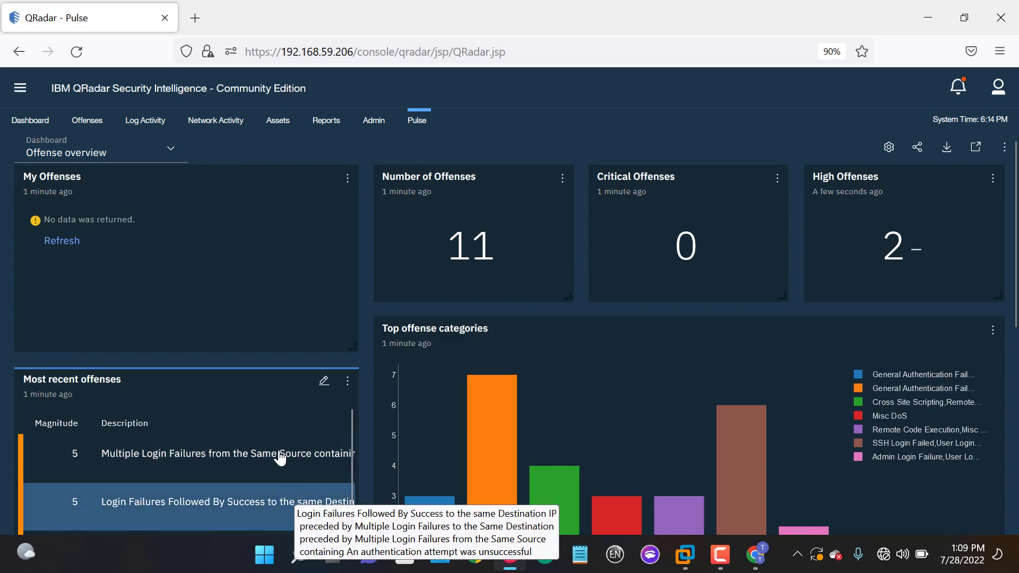
Step: Switch to the Event and flow metrics dashboard and check its charts down to Top 10 log sources by event count
{"action": "left_click", "coordinate": [88, 154]}
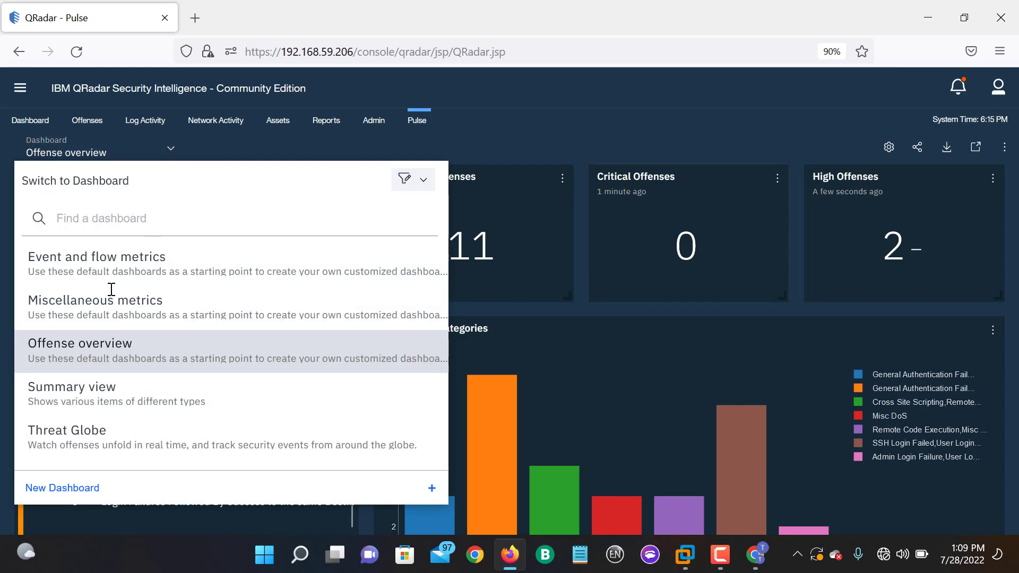
{"action": "left_click", "coordinate": [114, 284]}
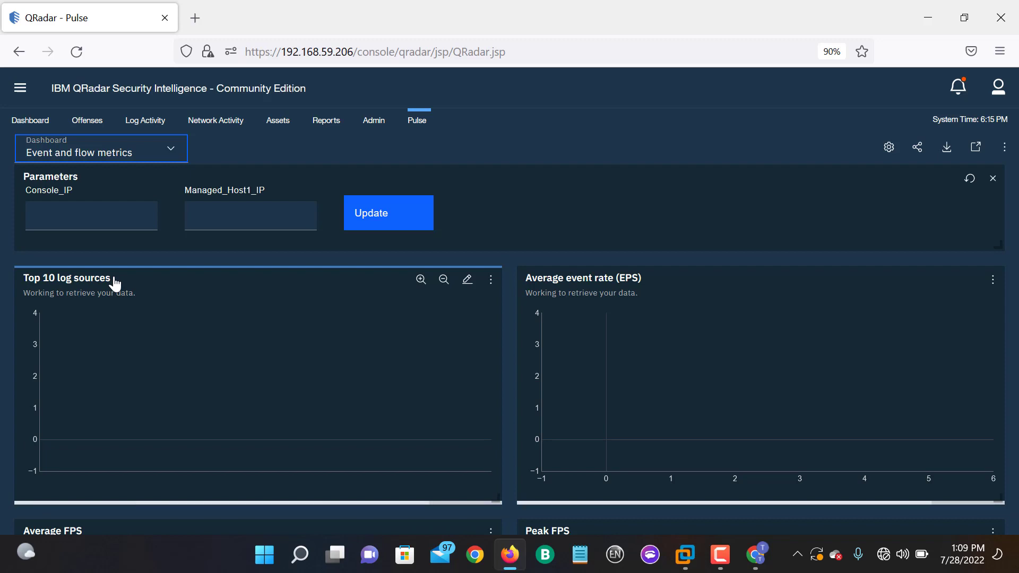
{"action": "scroll", "coordinate": [426, 356], "scroll_direction": "down", "scroll_amount": 2}
{"action": "scroll", "coordinate": [428, 361], "scroll_direction": "down", "scroll_amount": 10}
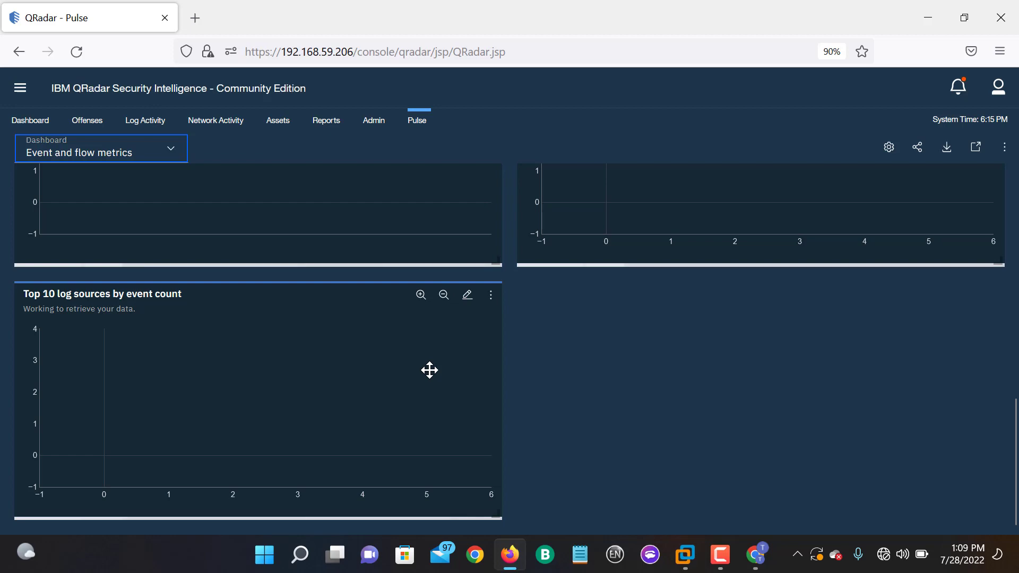
{"action": "scroll", "coordinate": [429, 370], "scroll_direction": "up", "scroll_amount": 10}
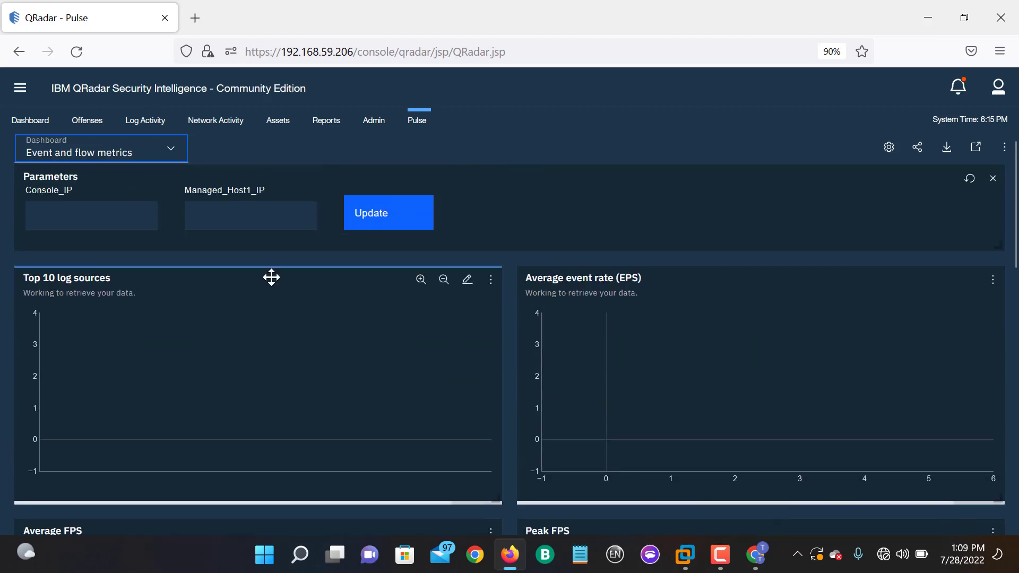
Step: Switch back to the Offense overview dashboard and check its Most severe offenses and Active offenses cards
{"action": "left_click", "coordinate": [172, 155]}
{"action": "left_click", "coordinate": [170, 153]}
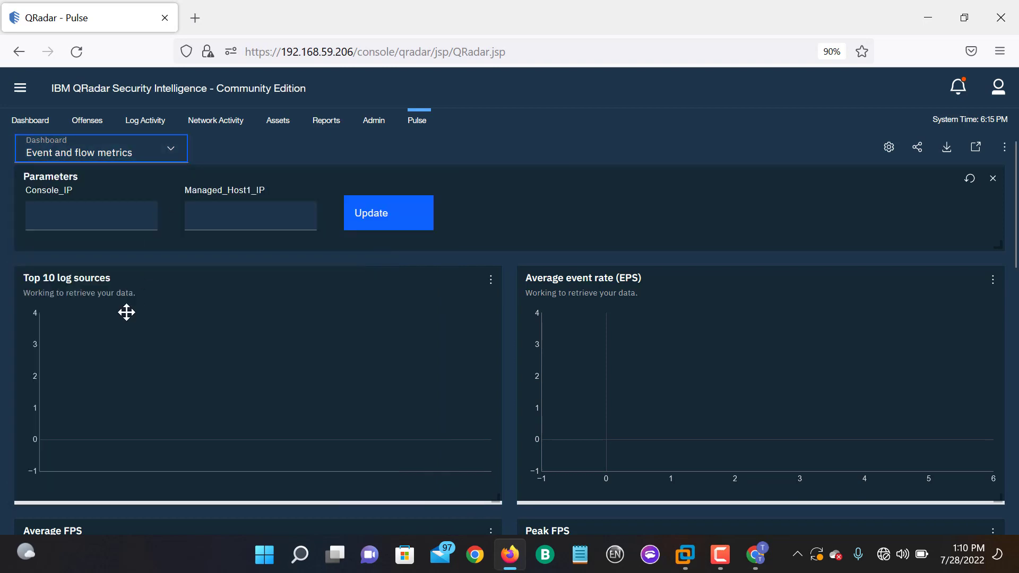
{"action": "left_click", "coordinate": [153, 155]}
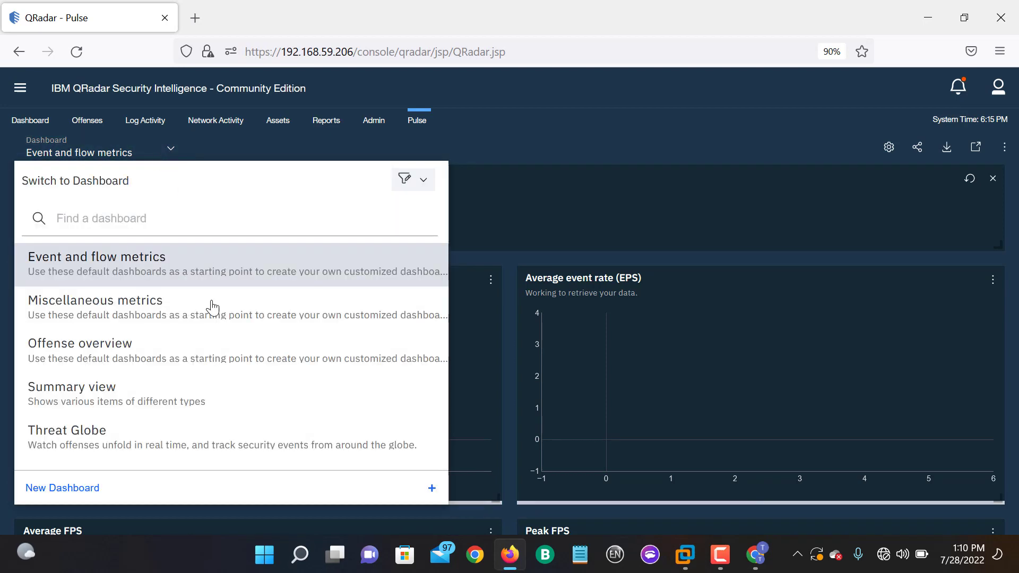
{"action": "left_click", "coordinate": [169, 353]}
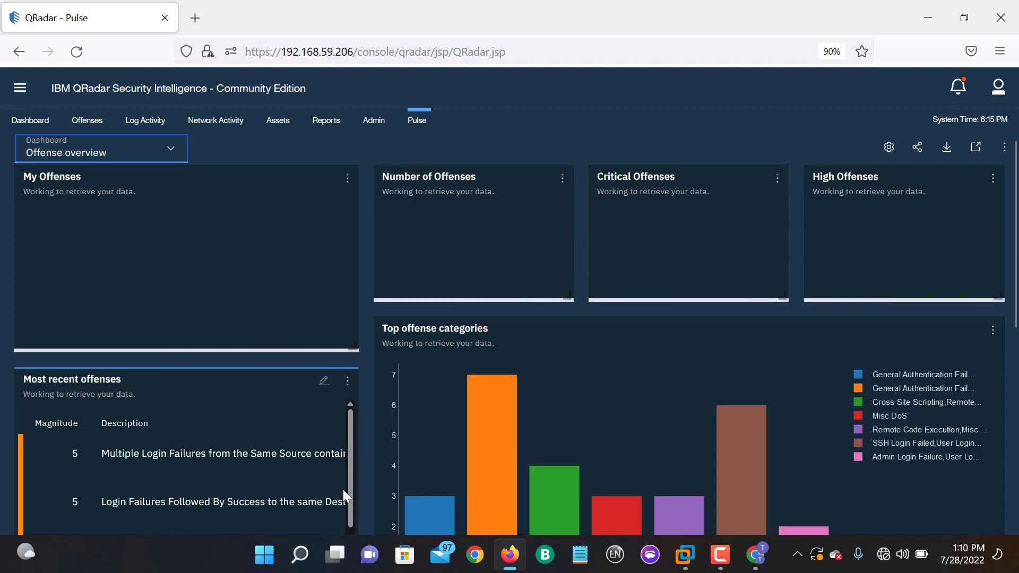
{"action": "scroll", "coordinate": [250, 385], "scroll_direction": "down", "scroll_amount": 7}
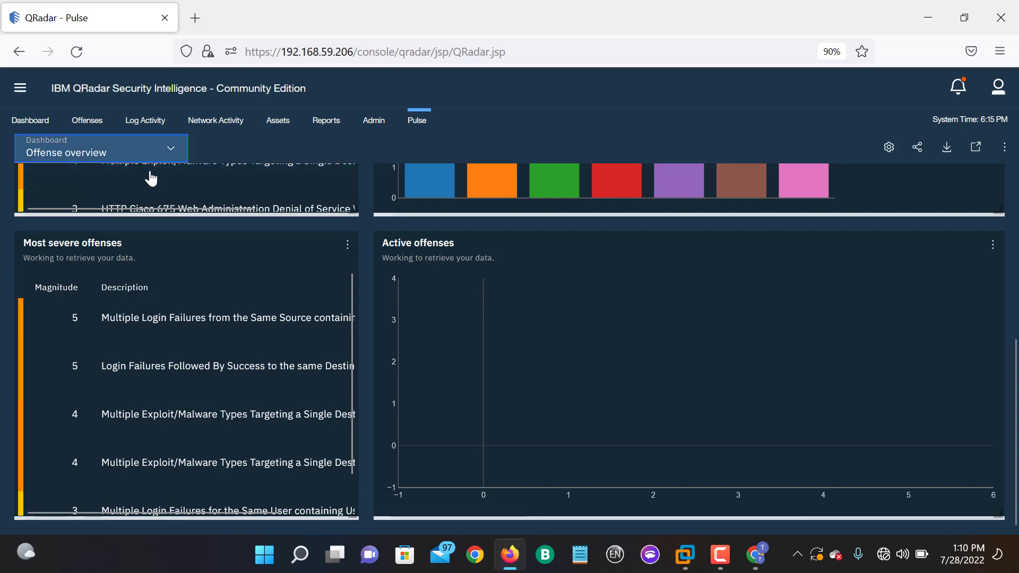
Step: Switch to the Miscellaneous metrics dashboard and rotate the globe on the Location of events card
{"action": "left_click", "coordinate": [174, 152]}
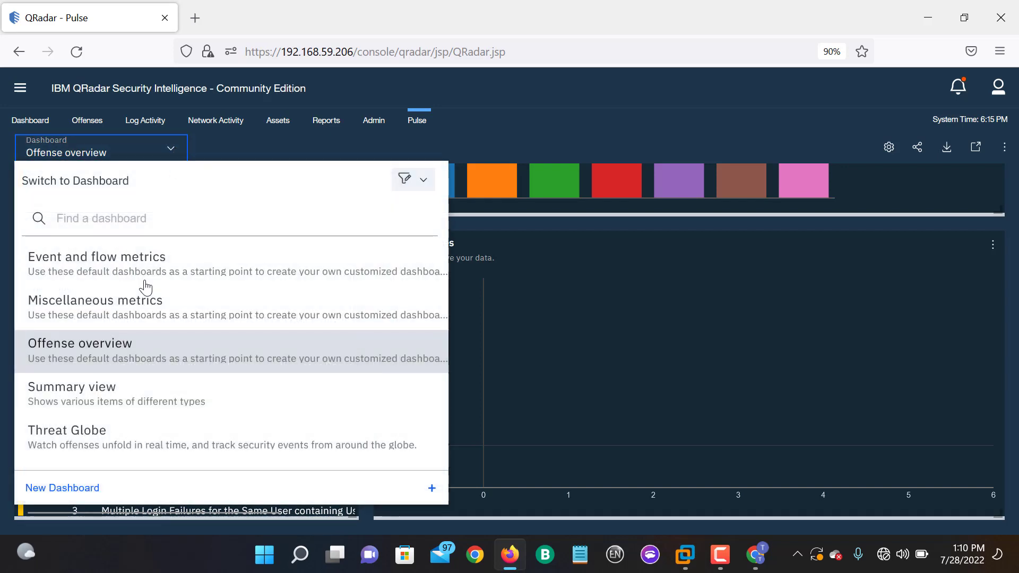
{"action": "left_click", "coordinate": [168, 151]}
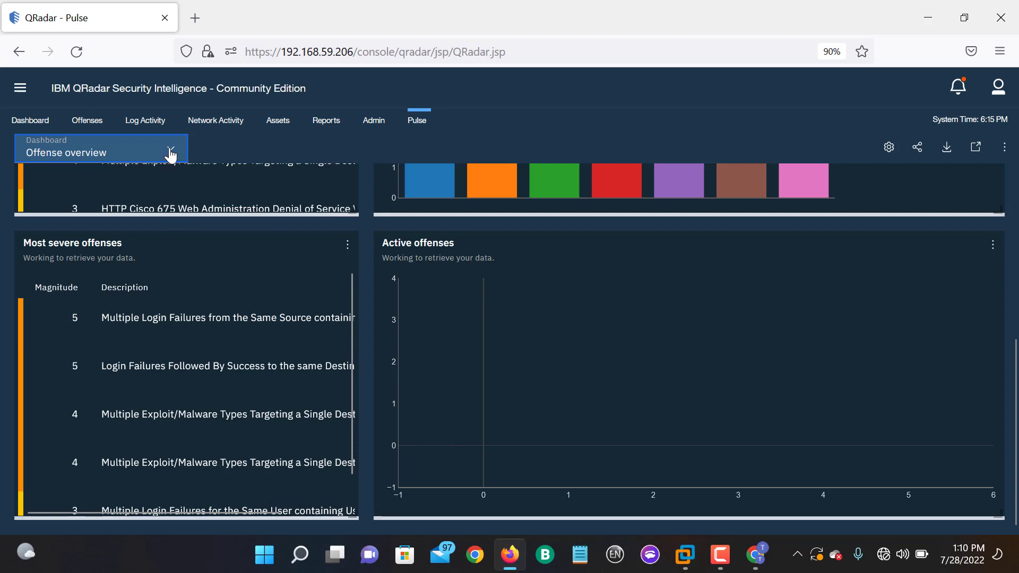
{"action": "left_click", "coordinate": [169, 154]}
{"action": "left_click", "coordinate": [129, 310]}
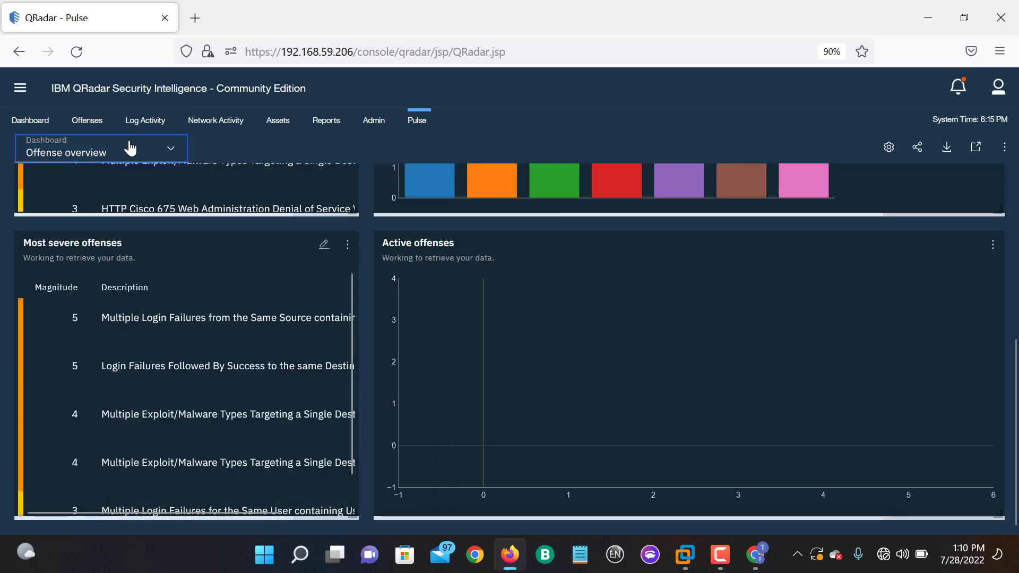
{"action": "left_click", "coordinate": [168, 150]}
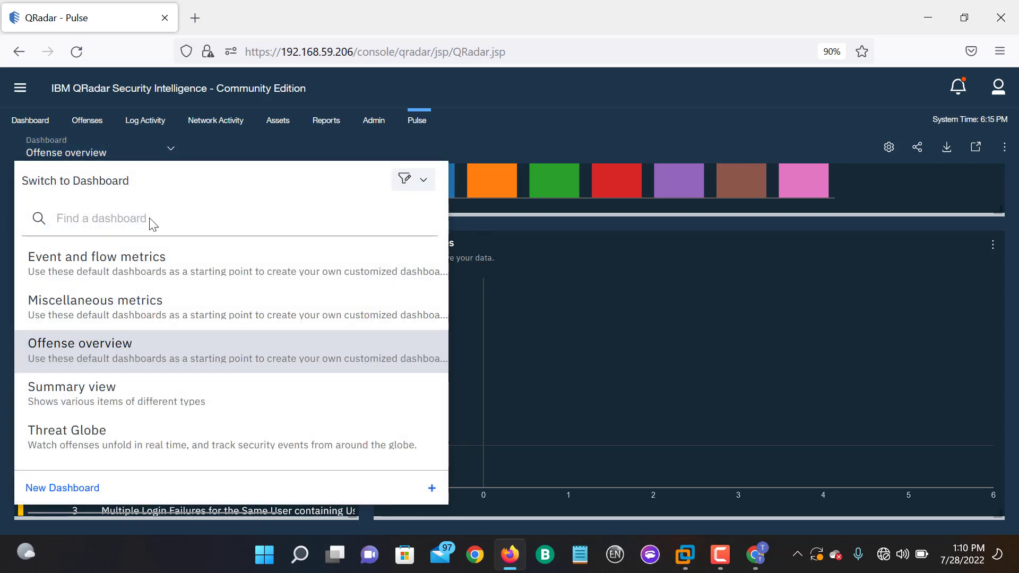
{"action": "left_click", "coordinate": [125, 300]}
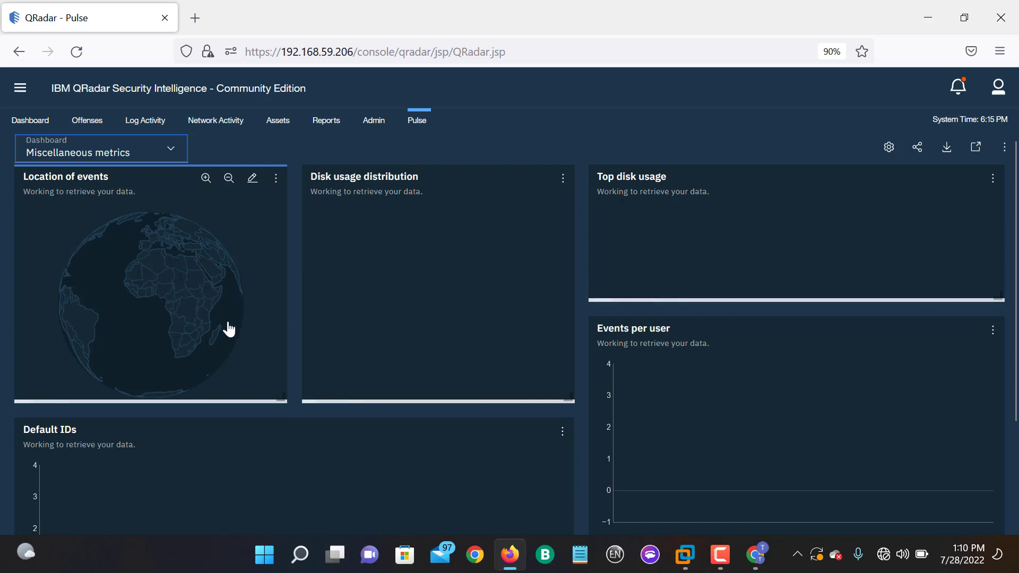
{"action": "left_click_drag", "start_coordinate": [178, 300], "coordinate": [199, 269]}
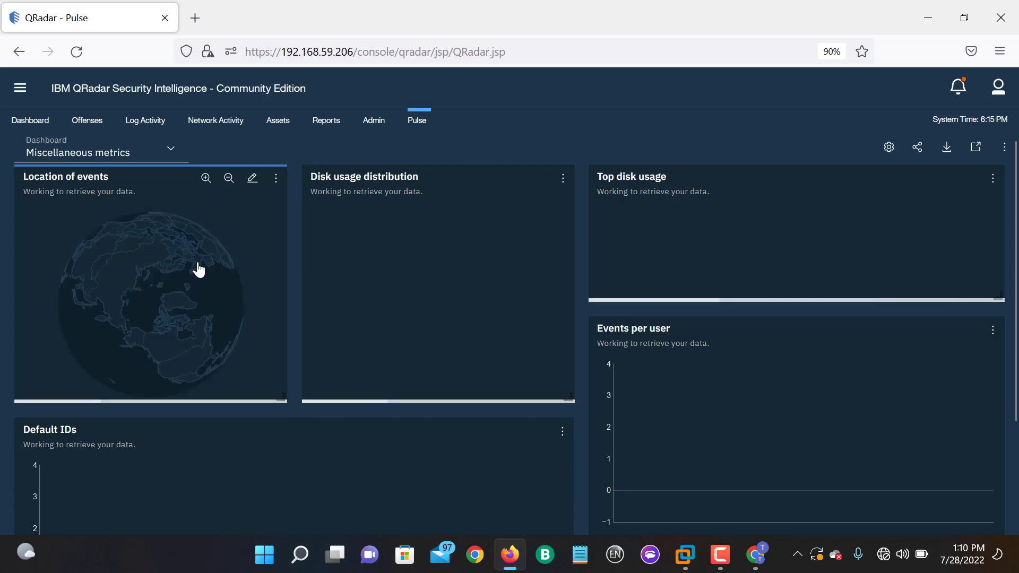
{"action": "left_click_drag", "start_coordinate": [93, 329], "coordinate": [184, 282]}
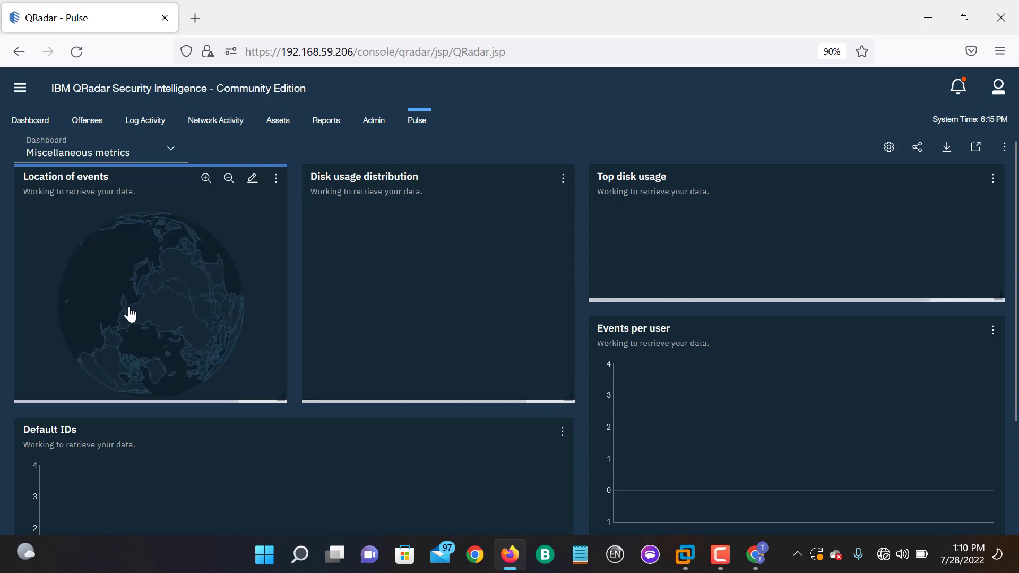
{"action": "left_click_drag", "start_coordinate": [130, 314], "coordinate": [151, 298]}
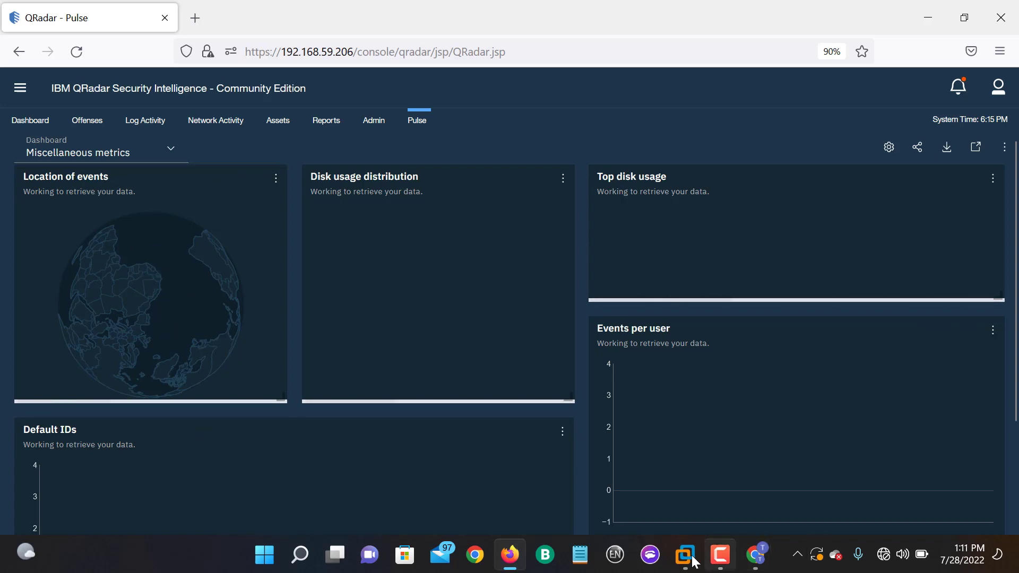
Step: Switch to the qradar24 virtual machine in VMware Workstation, suspend the running log generator and run ./run_cases.sh again
{"action": "left_click", "coordinate": [728, 458]}
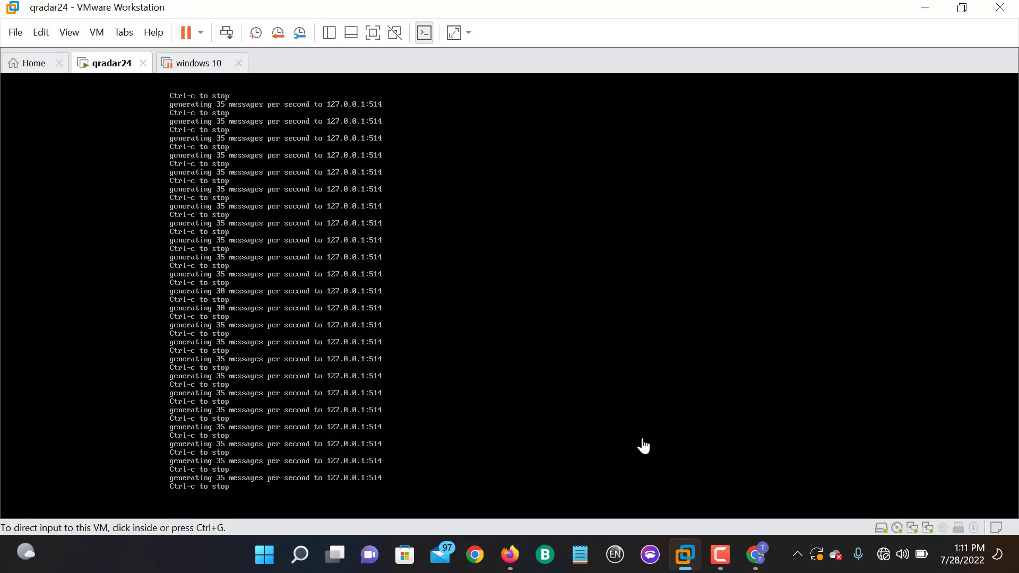
{"action": "left_click", "coordinate": [590, 457]}
{"action": "key", "text": "ctrl+z"}
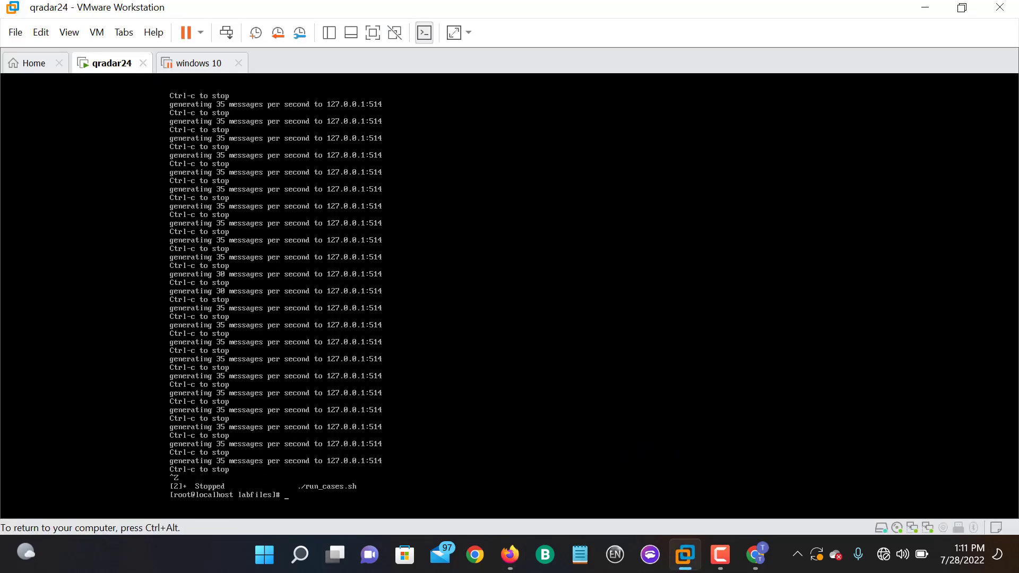
{"action": "key", "text": "Return"}
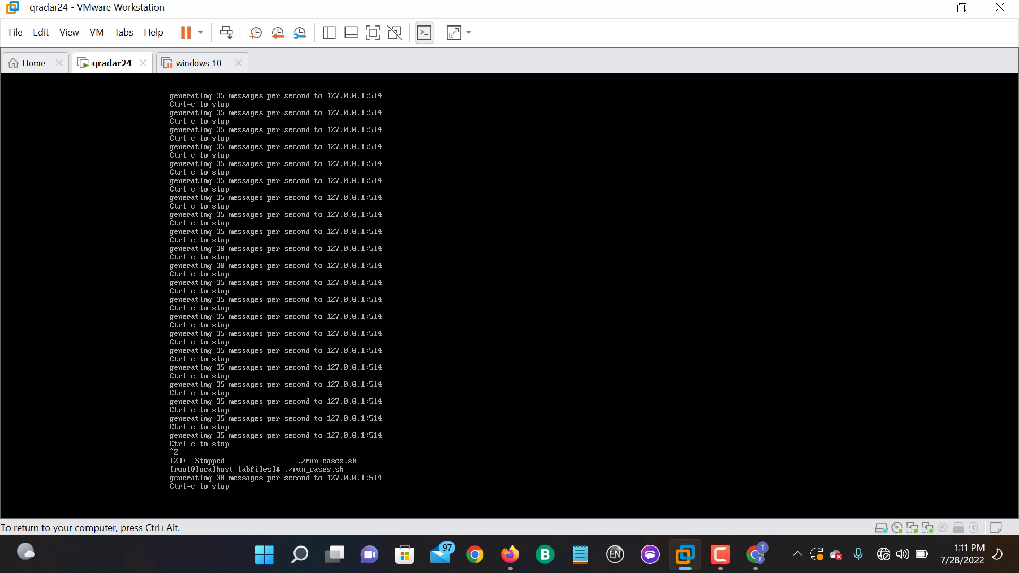
Step: Leave the qradar24 virtual machine, return to QRadar Pulse in Firefox and check the Miscellaneous metrics dashboard's cards
{"action": "key", "text": "ctrl+alt"}
{"action": "left_click", "coordinate": [924, 7]}
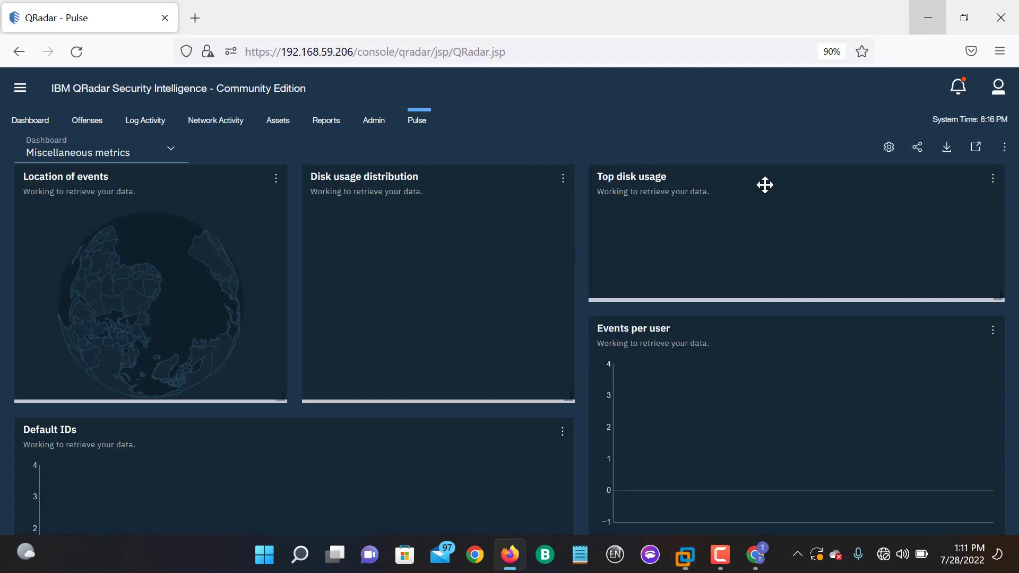
{"action": "mouse_move", "coordinate": [211, 323]}
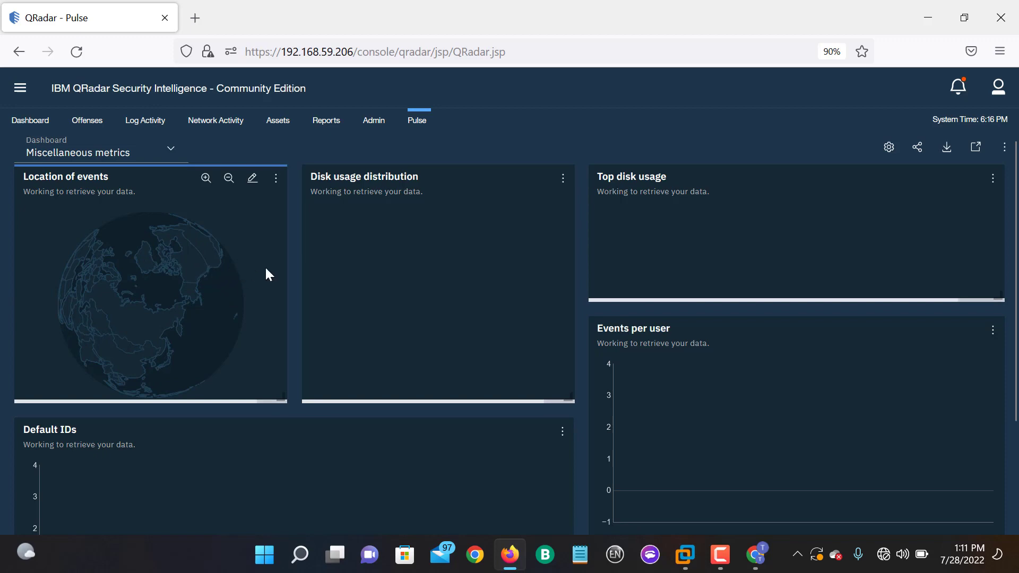
{"action": "scroll", "coordinate": [570, 293], "scroll_direction": "down", "scroll_amount": 3}
{"action": "scroll", "coordinate": [570, 295], "scroll_direction": "up", "scroll_amount": 3}
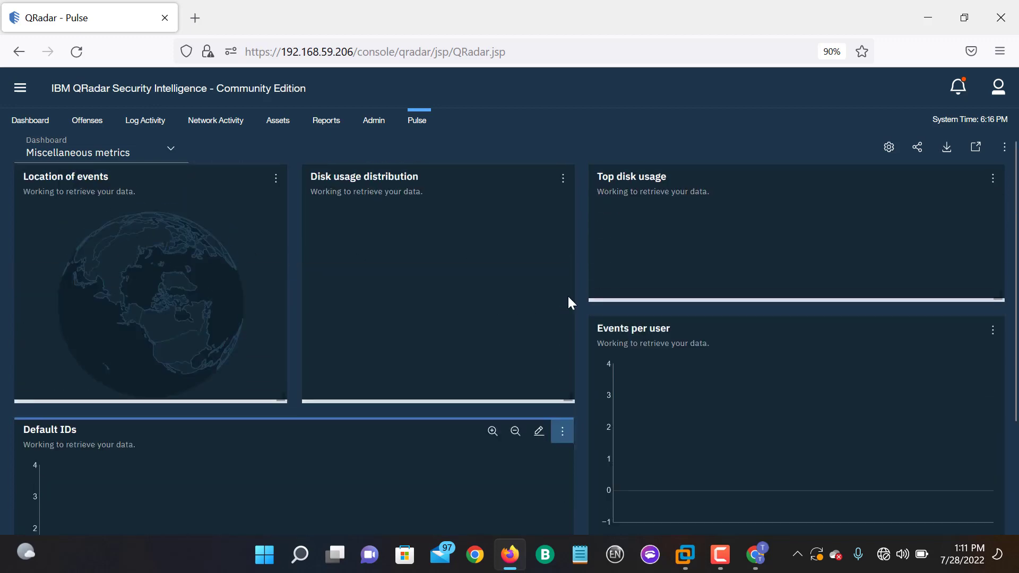
Step: Switch to the Summary view dashboard and look over its magnitude cards, world map and log source charts
{"action": "left_click", "coordinate": [180, 153]}
{"action": "left_click", "coordinate": [167, 146]}
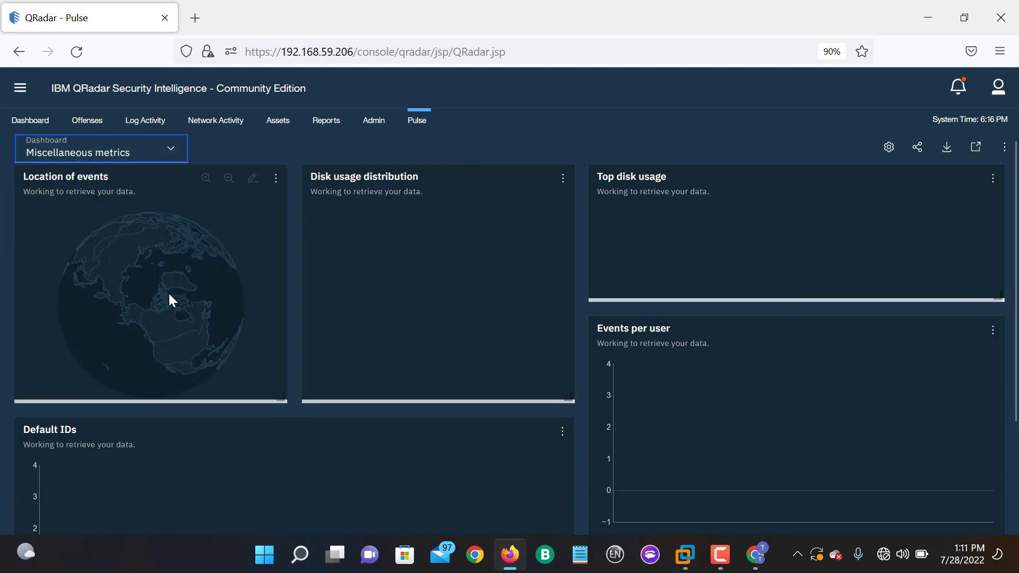
{"action": "left_click", "coordinate": [176, 156]}
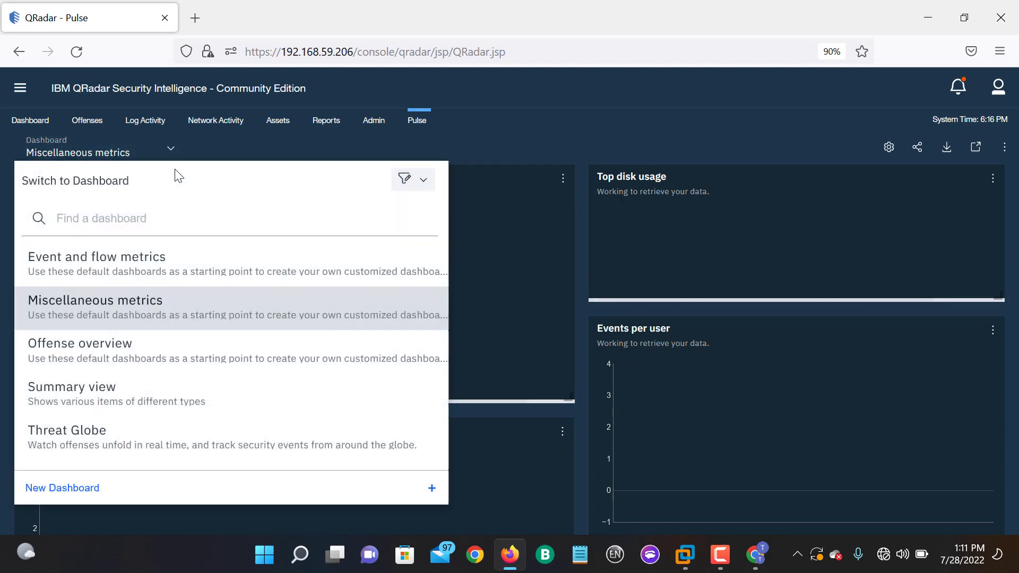
{"action": "left_click", "coordinate": [137, 402]}
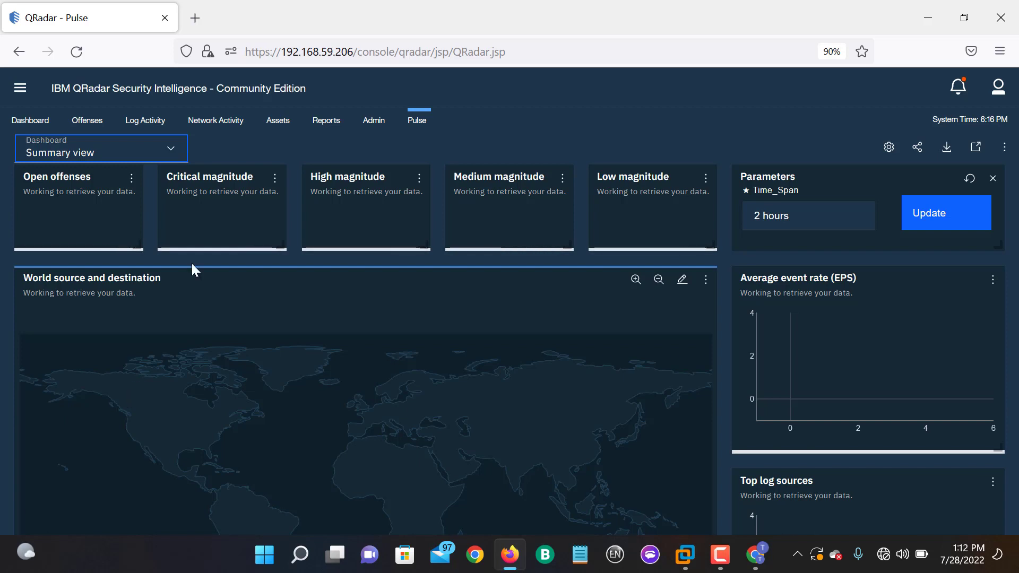
{"action": "scroll", "coordinate": [431, 419], "scroll_direction": "down", "scroll_amount": 3}
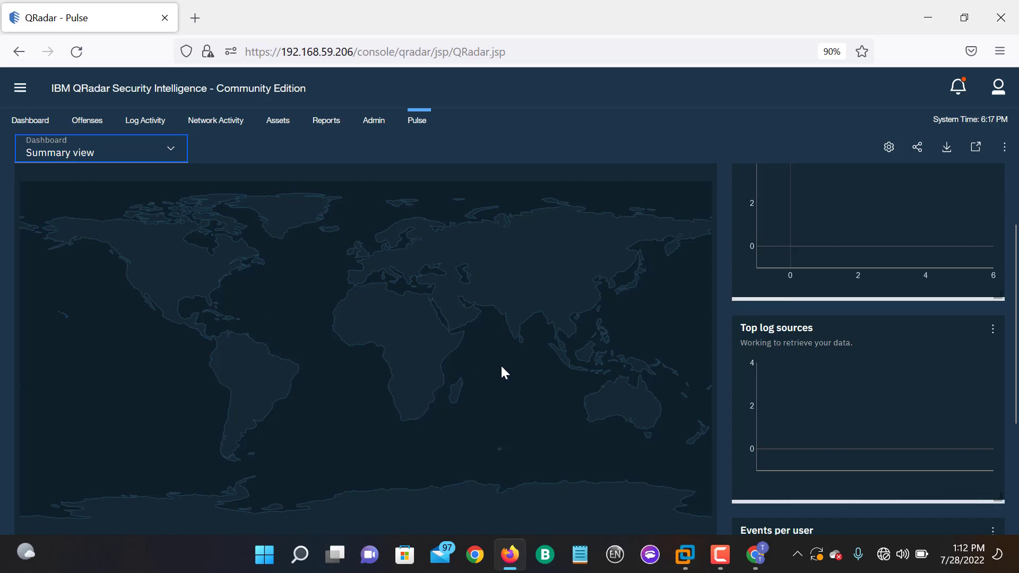
{"action": "scroll", "coordinate": [502, 365], "scroll_direction": "down", "scroll_amount": 3}
{"action": "scroll", "coordinate": [502, 365], "scroll_direction": "up", "scroll_amount": 3}
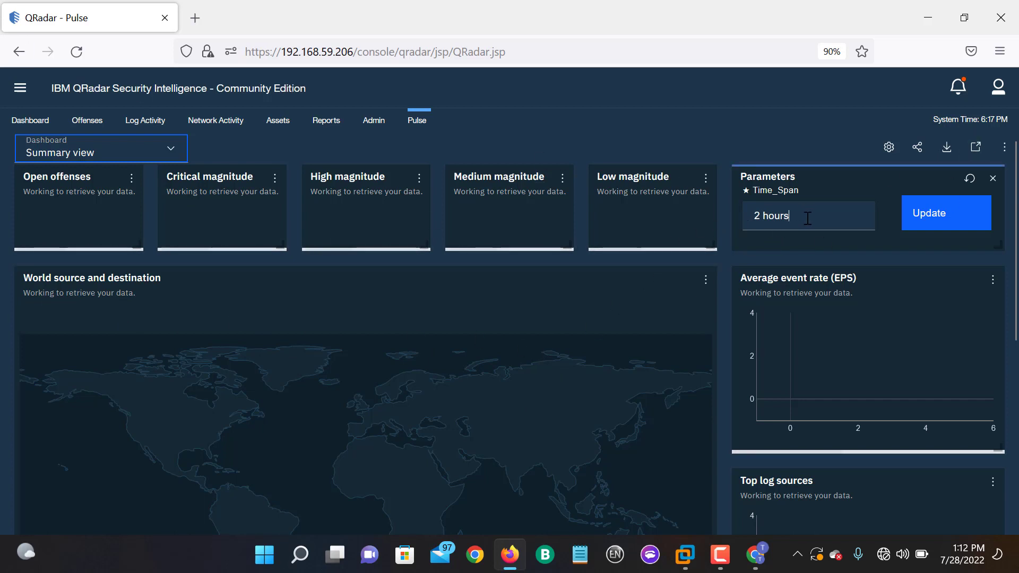
Step: Update the Summary view dashboard with its Time_Span parameter kept at 2 hours
{"action": "left_click", "coordinate": [828, 215]}
{"action": "left_click_drag", "start_coordinate": [849, 215], "coordinate": [738, 218]}
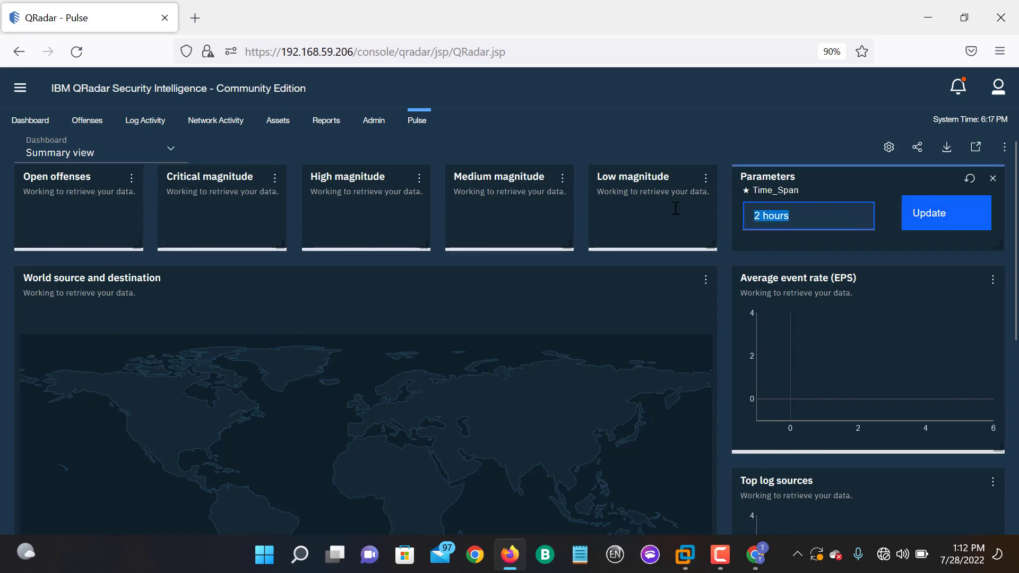
{"action": "left_click", "coordinate": [954, 220]}
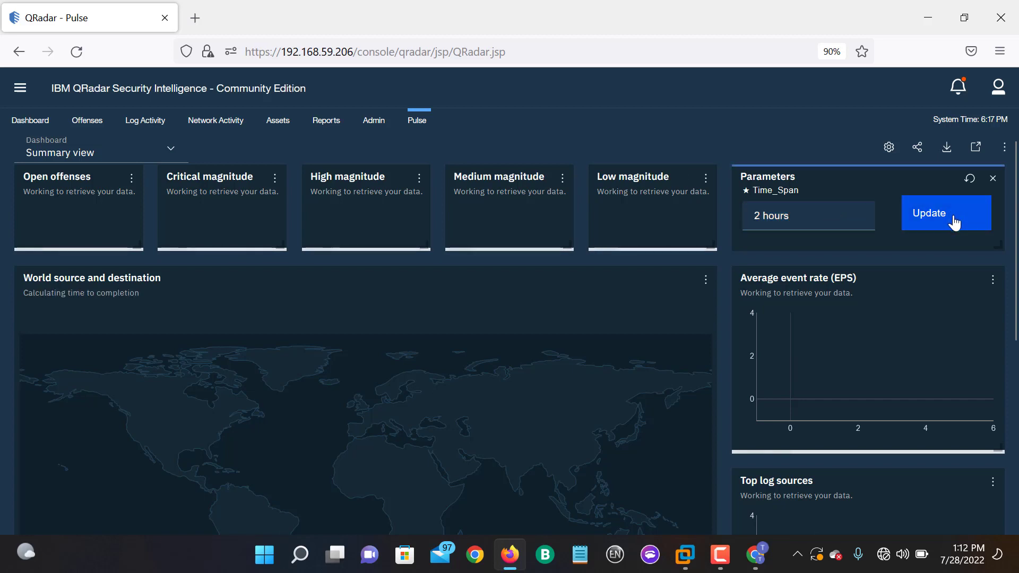
{"action": "left_click", "coordinate": [954, 224]}
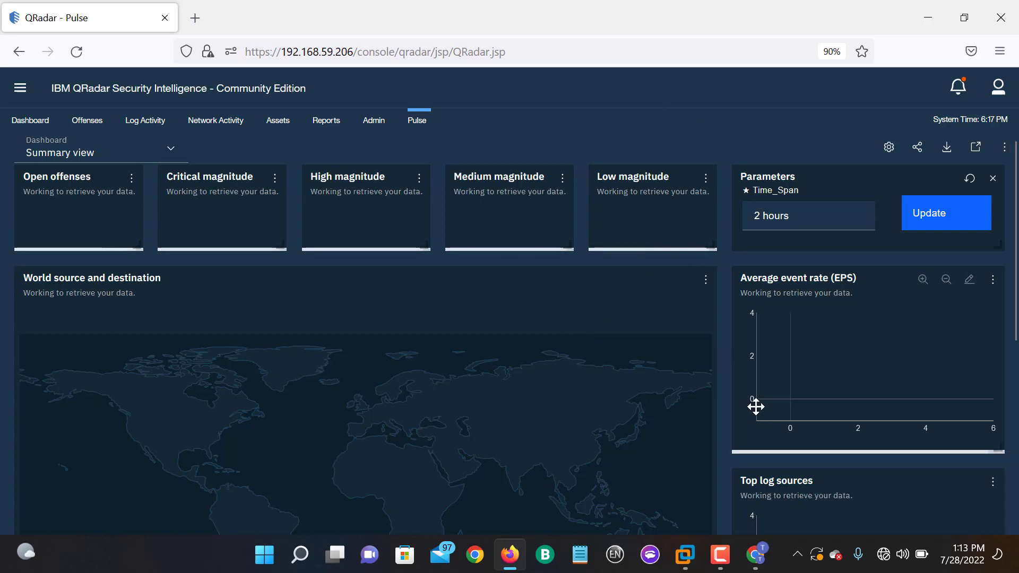
Step: Check the Summary view cards down to Log source count and Events per user for retrieved data
{"action": "scroll", "coordinate": [756, 410], "scroll_direction": "down", "scroll_amount": 6}
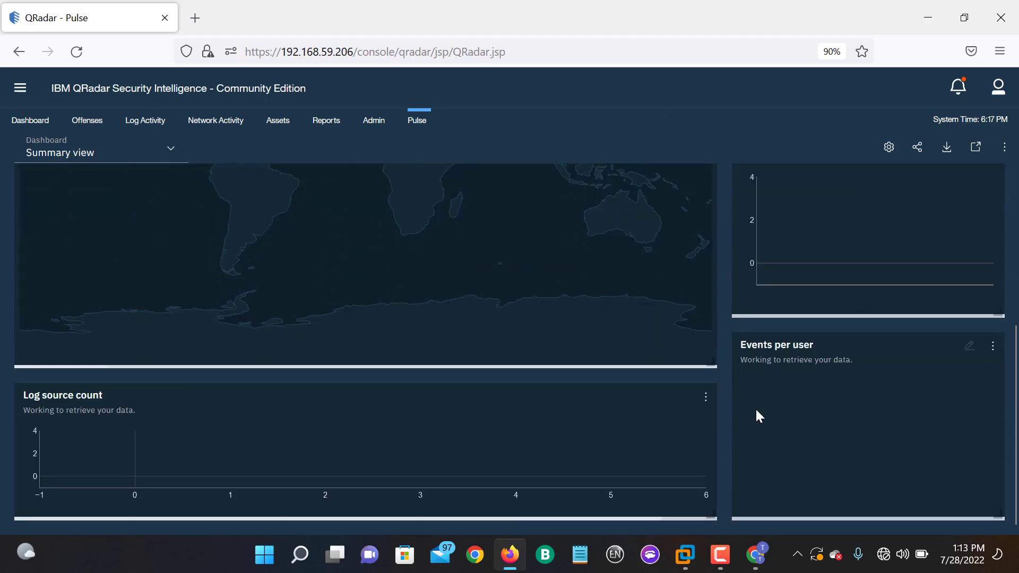
{"action": "scroll", "coordinate": [756, 412], "scroll_direction": "up", "scroll_amount": 5}
{"action": "scroll", "coordinate": [754, 414], "scroll_direction": "up", "scroll_amount": 1}
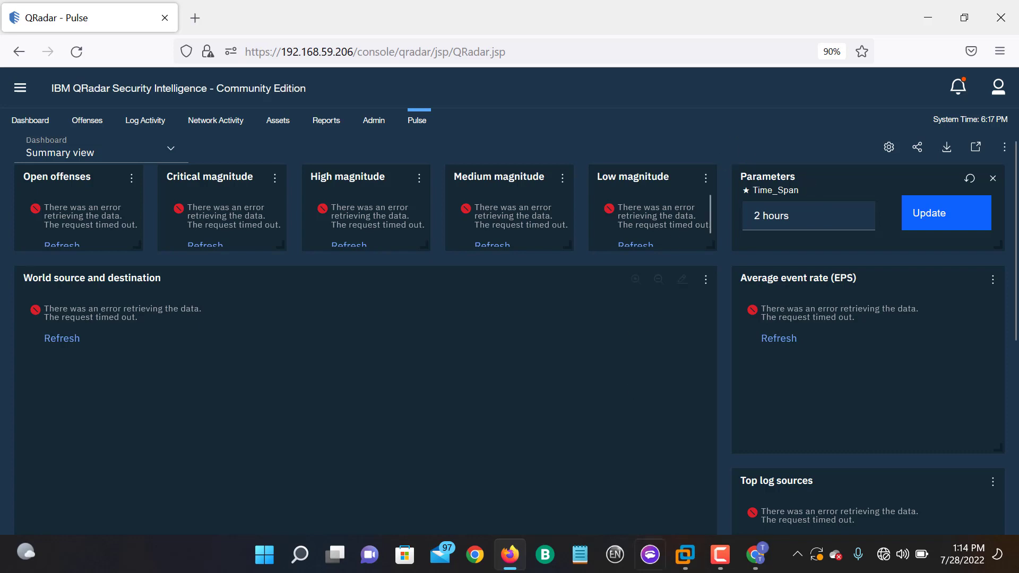
{"action": "scroll", "coordinate": [538, 349], "scroll_direction": "down", "scroll_amount": 6}
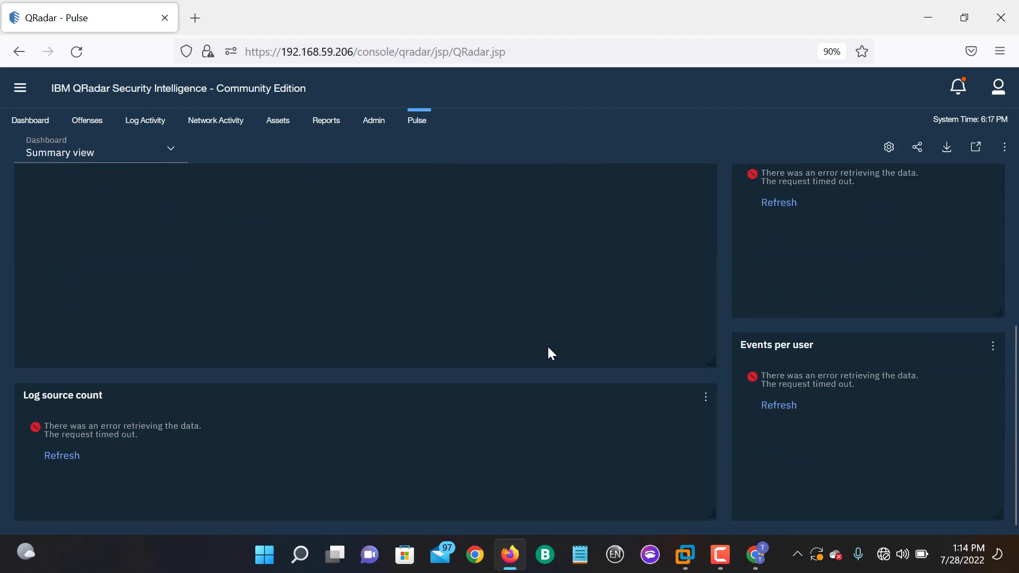
{"action": "scroll", "coordinate": [548, 354], "scroll_direction": "up", "scroll_amount": 6}
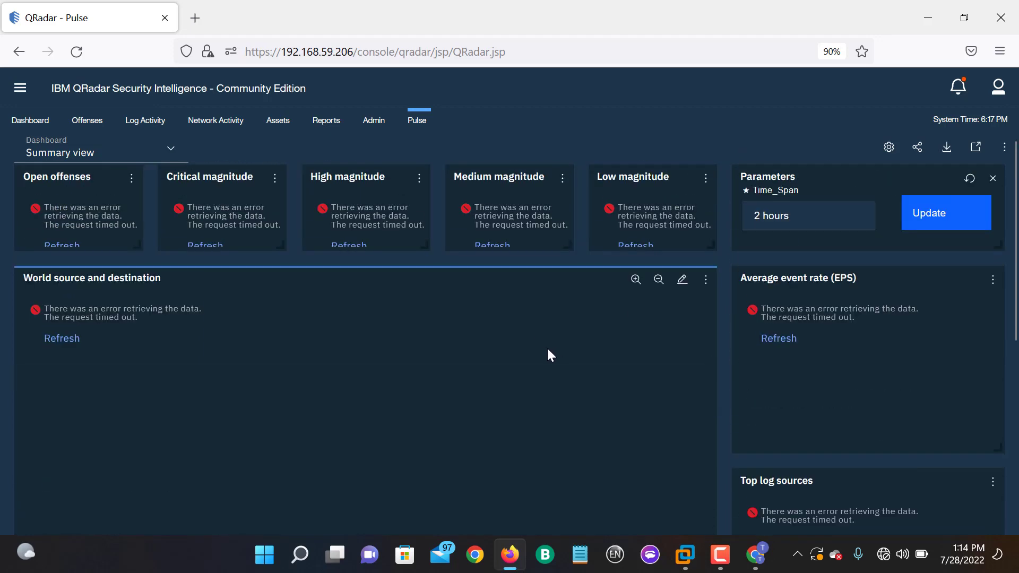
Step: Switch to the Event and flow metrics dashboard and review its cards down to Top 10 log sources by event count
{"action": "left_click", "coordinate": [159, 150]}
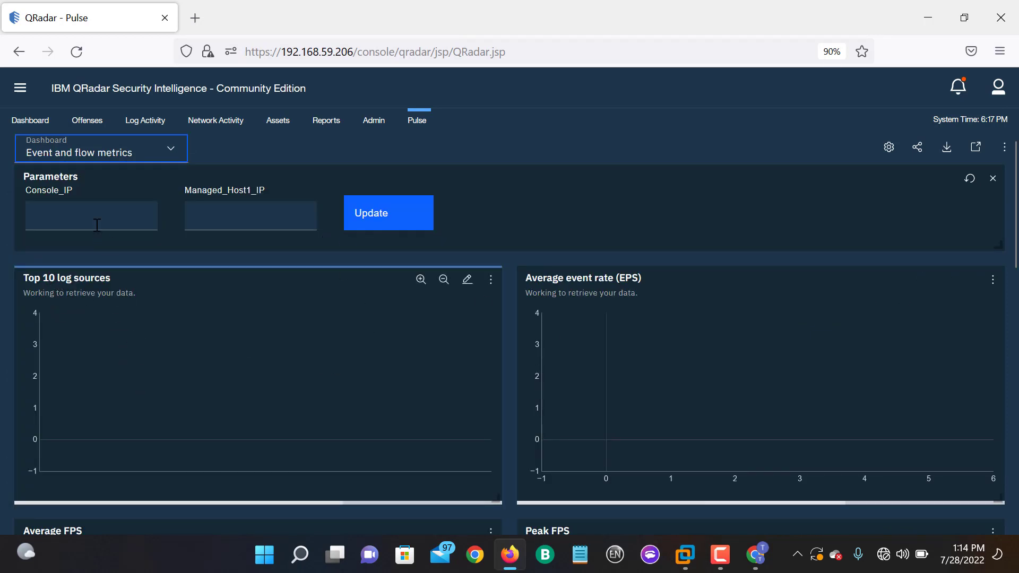
{"action": "key", "text": "Tab"}
{"action": "key", "text": "Tab"}
{"action": "scroll", "coordinate": [326, 301], "scroll_direction": "down", "scroll_amount": 10}
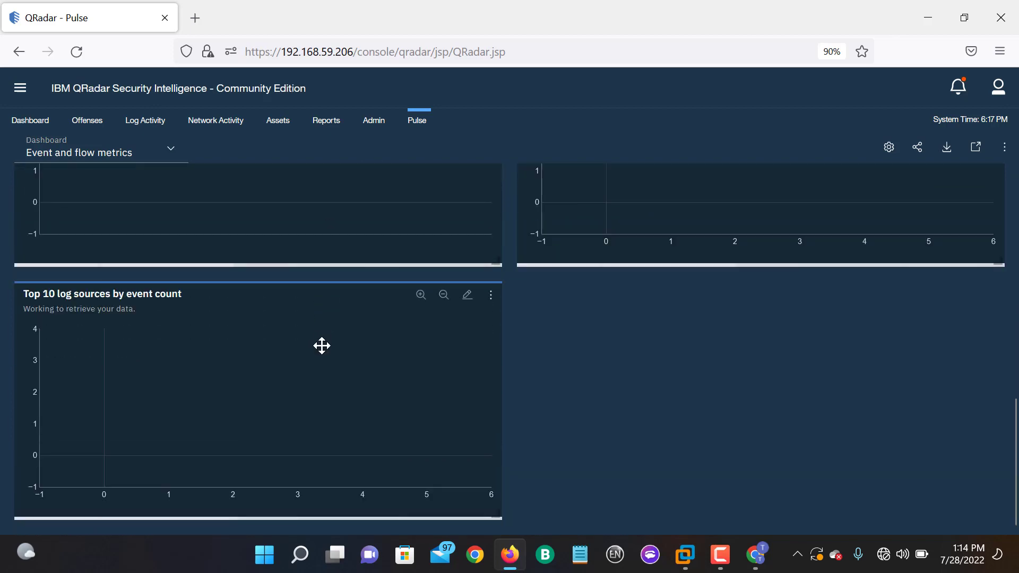
{"action": "scroll", "coordinate": [319, 362], "scroll_direction": "up", "scroll_amount": 5}
{"action": "scroll", "coordinate": [319, 362], "scroll_direction": "up", "scroll_amount": 6}
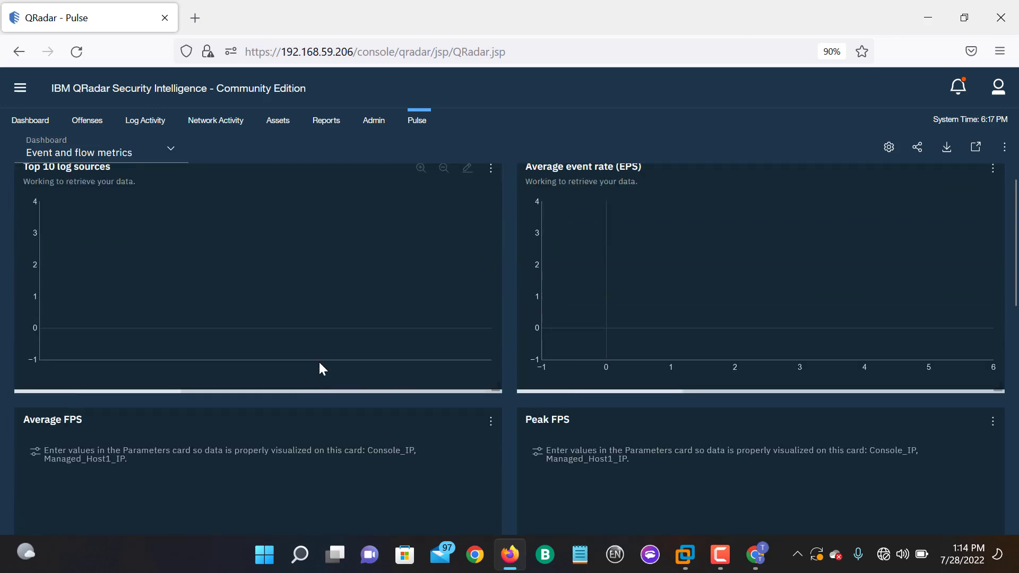
Step: View the ways to create a new dashboard (Blank Dashboard, Import Existing, Templates), then close the dialog without choosing one
{"action": "left_click", "coordinate": [175, 158]}
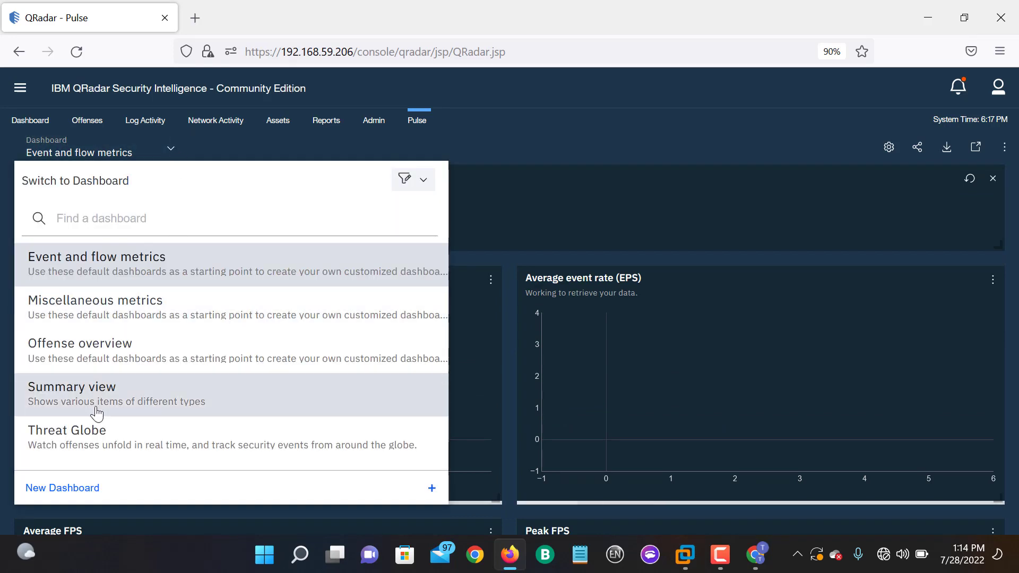
{"action": "left_click", "coordinate": [77, 500]}
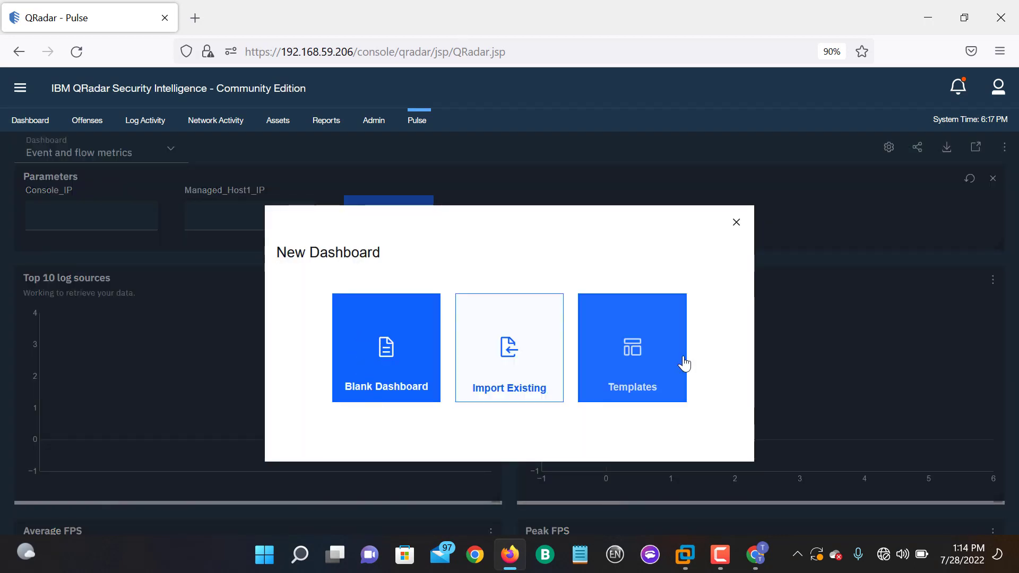
{"action": "left_click", "coordinate": [735, 223]}
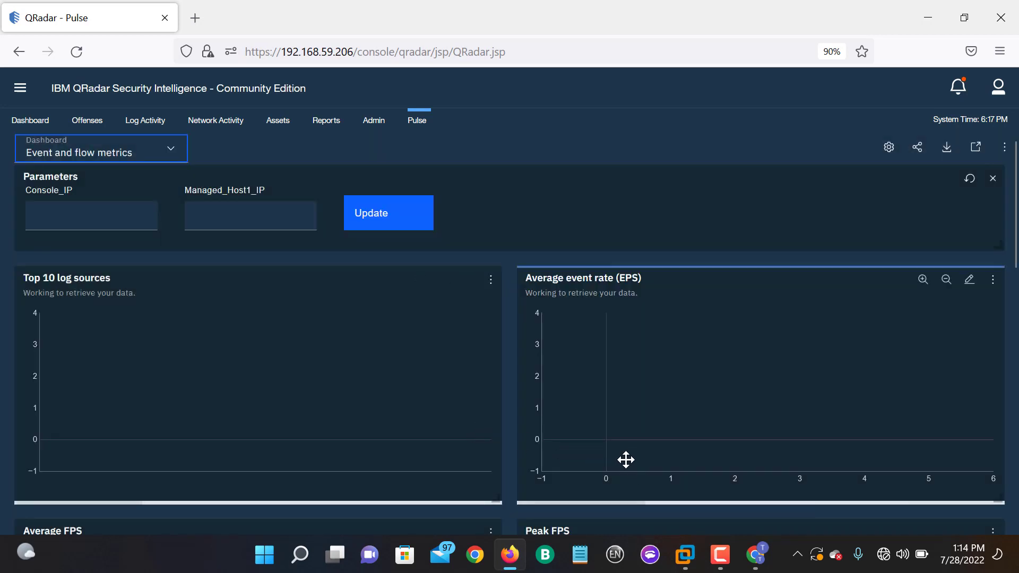
Step: Open the list of available Pulse dashboards
{"action": "left_click", "coordinate": [174, 158]}
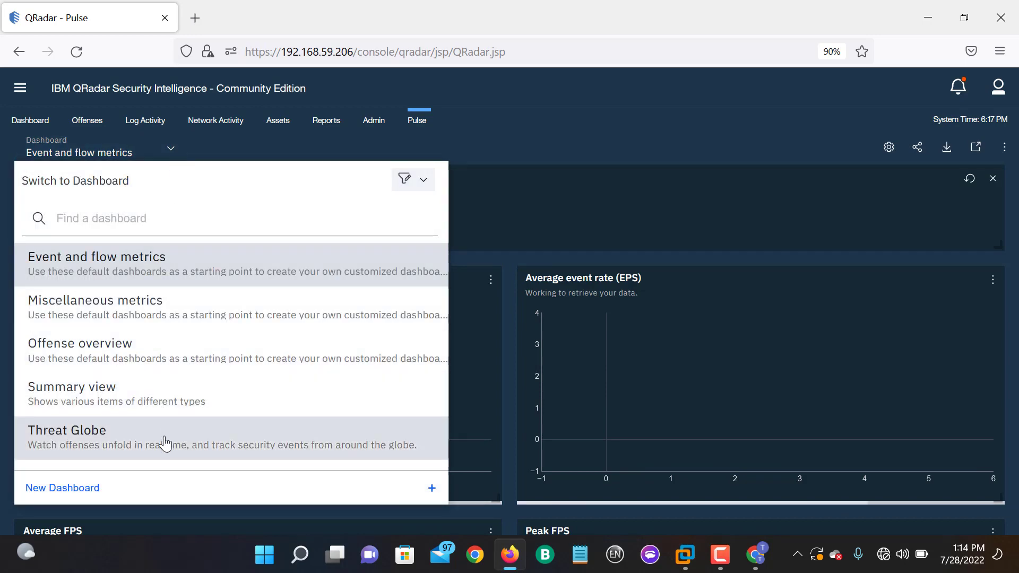